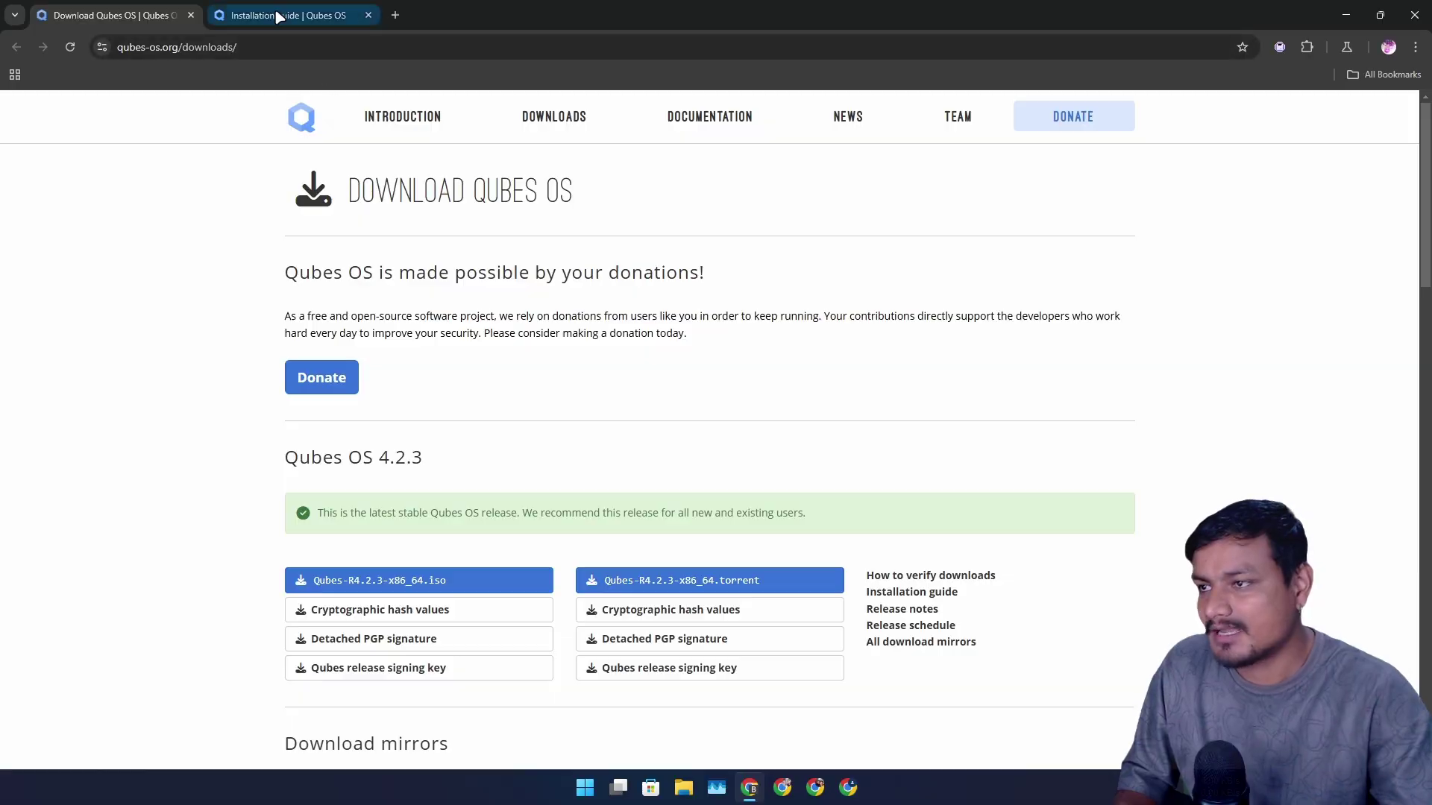
Step: Start downloading Qubes-R4.2.3-x86_64.iso from the Qubes downloads page, then dismiss the download history panel
click(274, 9)
click(170, 9)
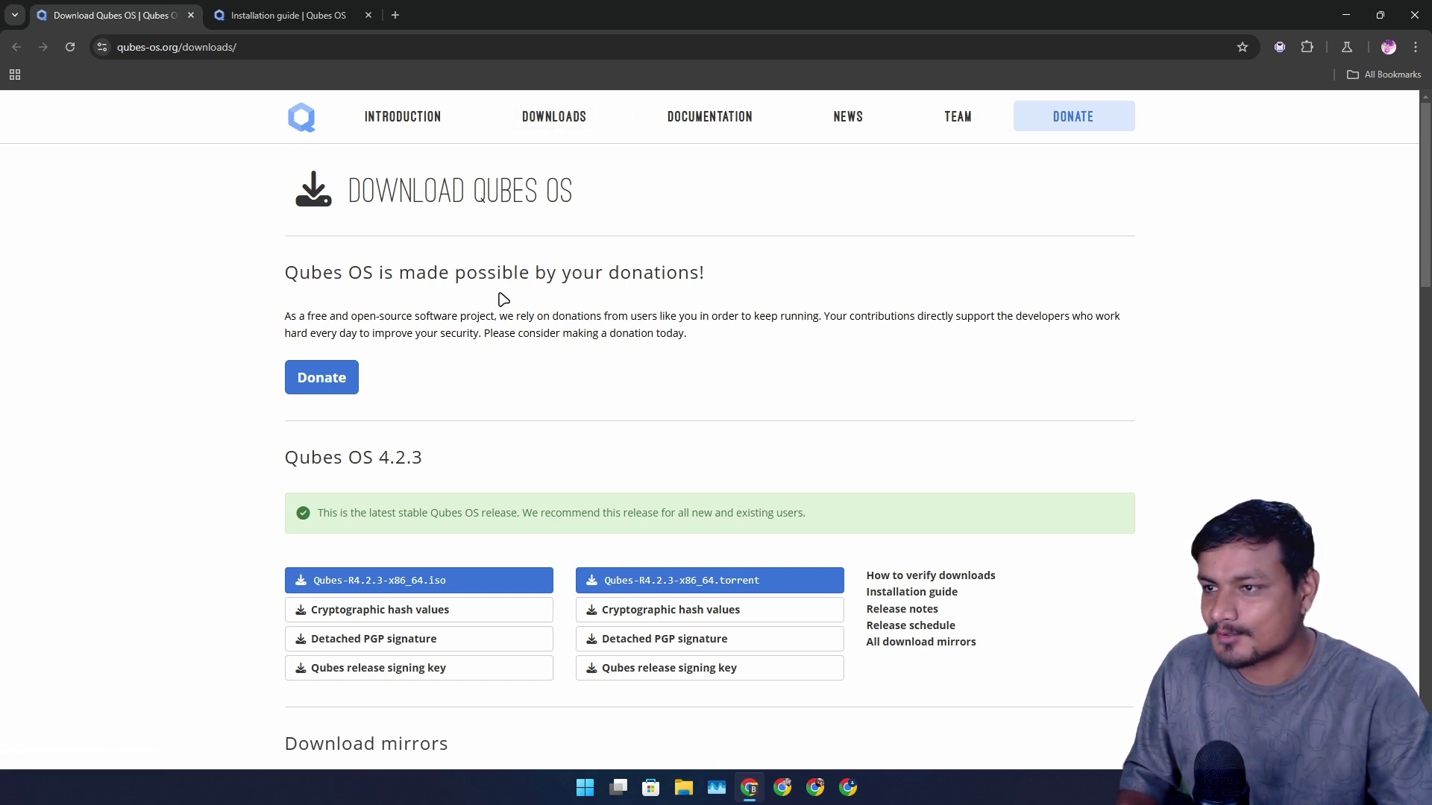
scroll(501, 527, down, 3)
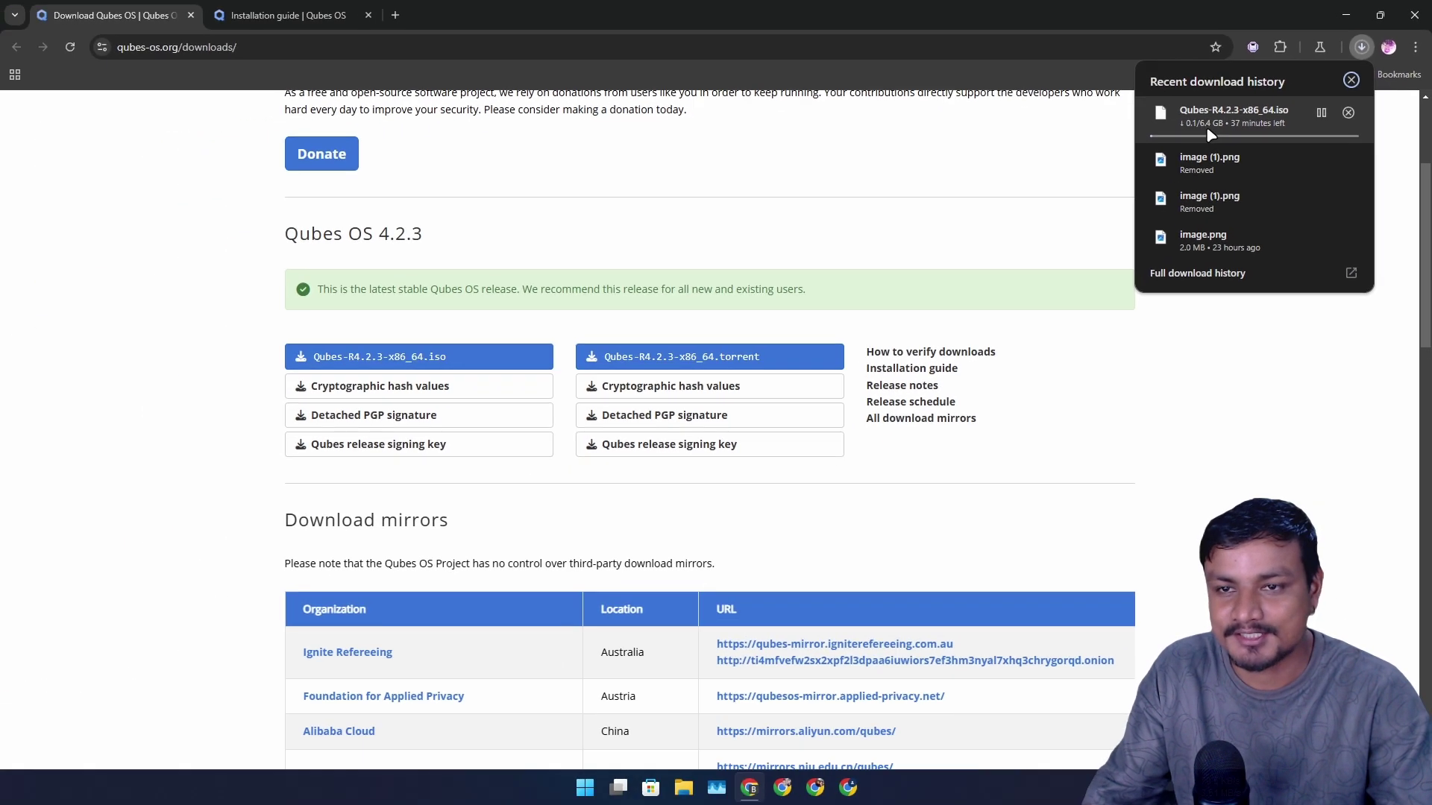
click(1249, 396)
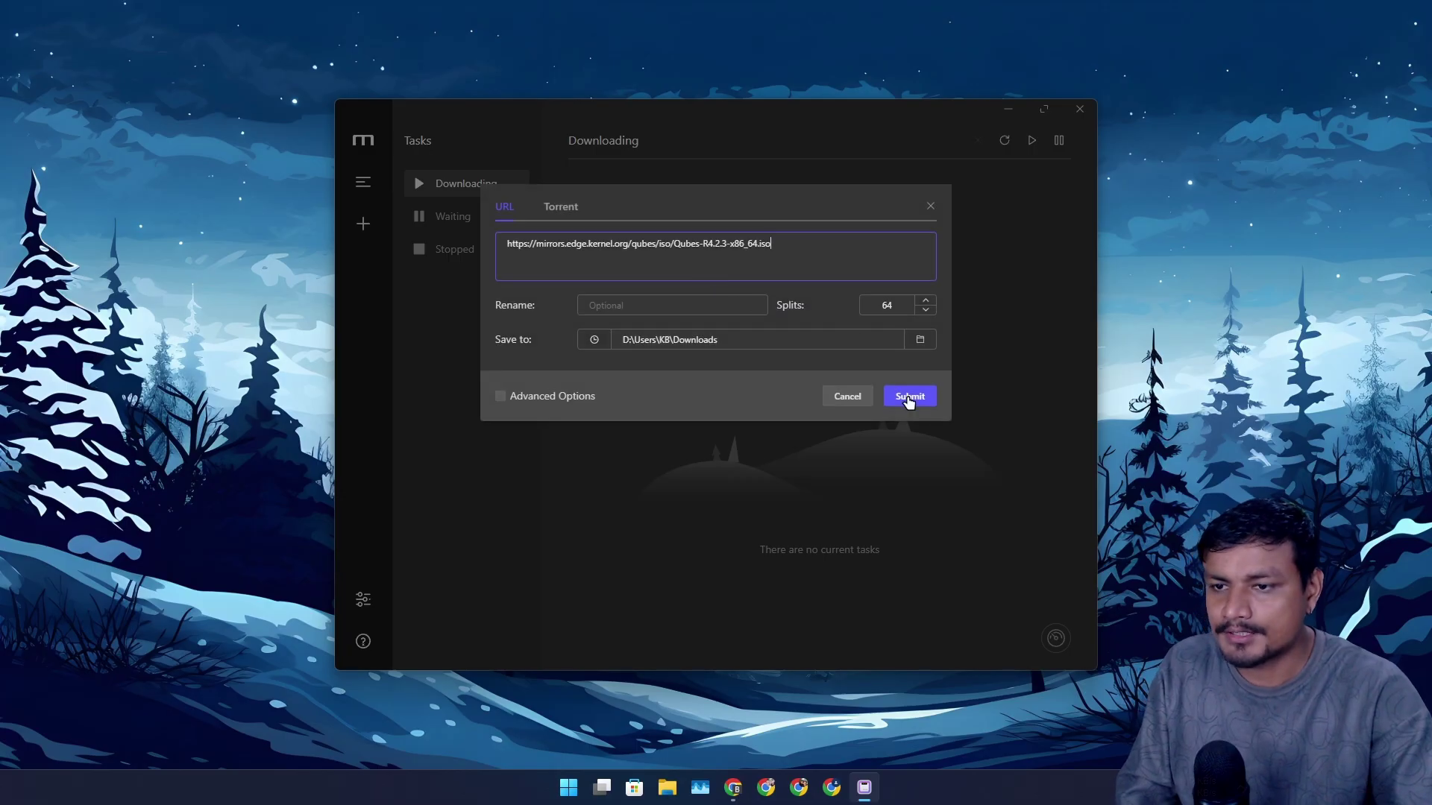
Step: Submit the kernel.org mirror link for Qubes-R4.2.3-x86_64.iso as a 64-split Motrix task
click(909, 397)
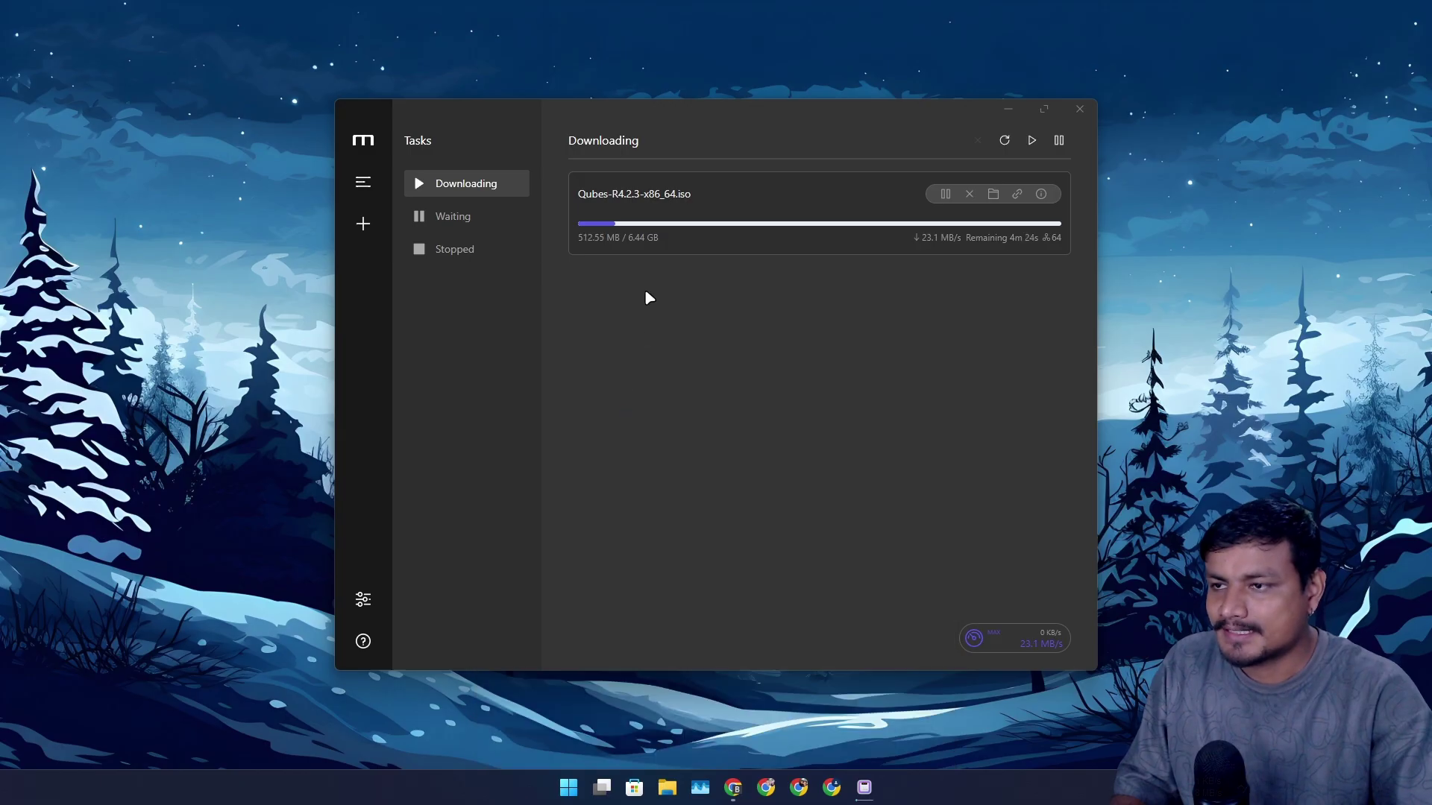
Step: Begin a new virtual machine set to install the OS later, with Linux Ubuntu as guest
click(9, 31)
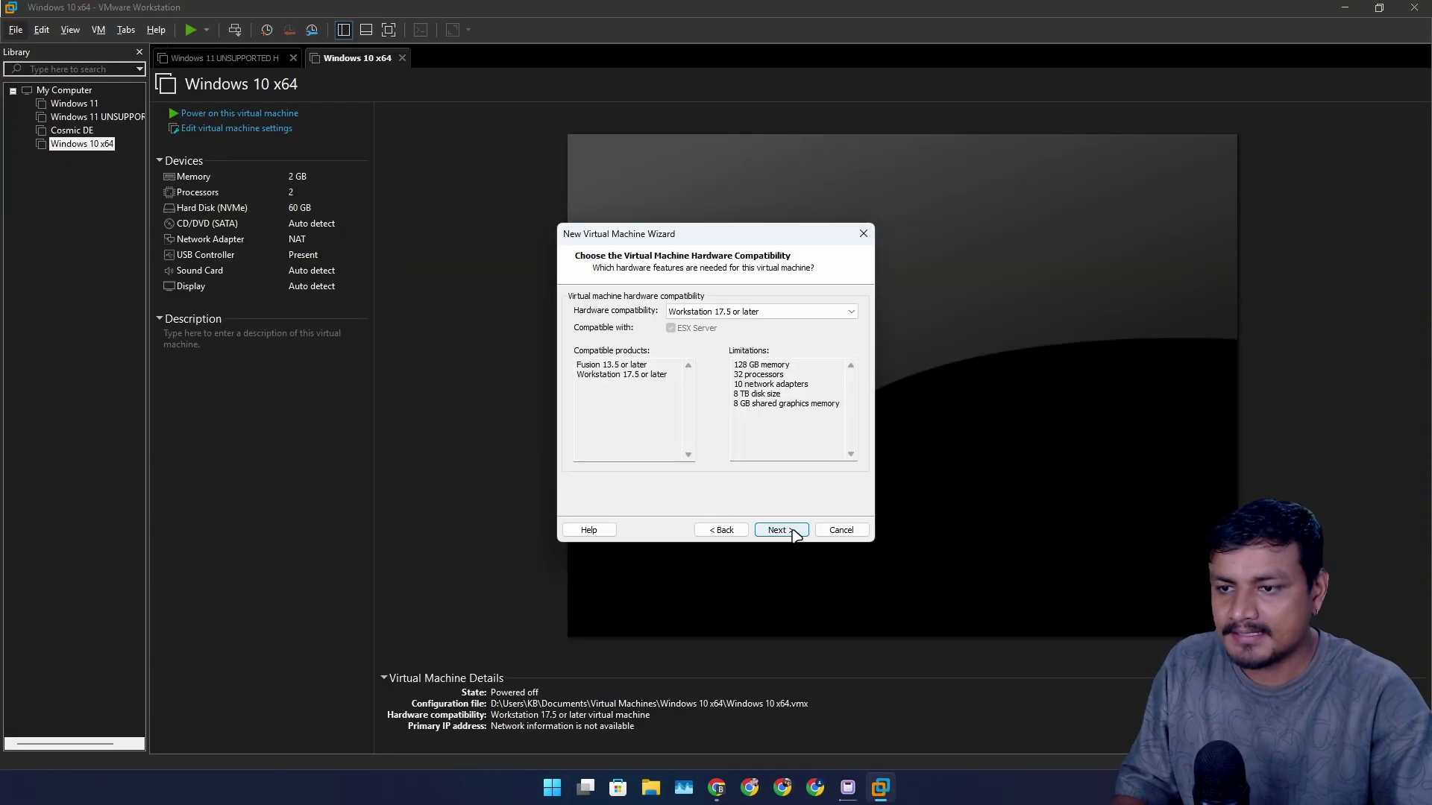
click(779, 530)
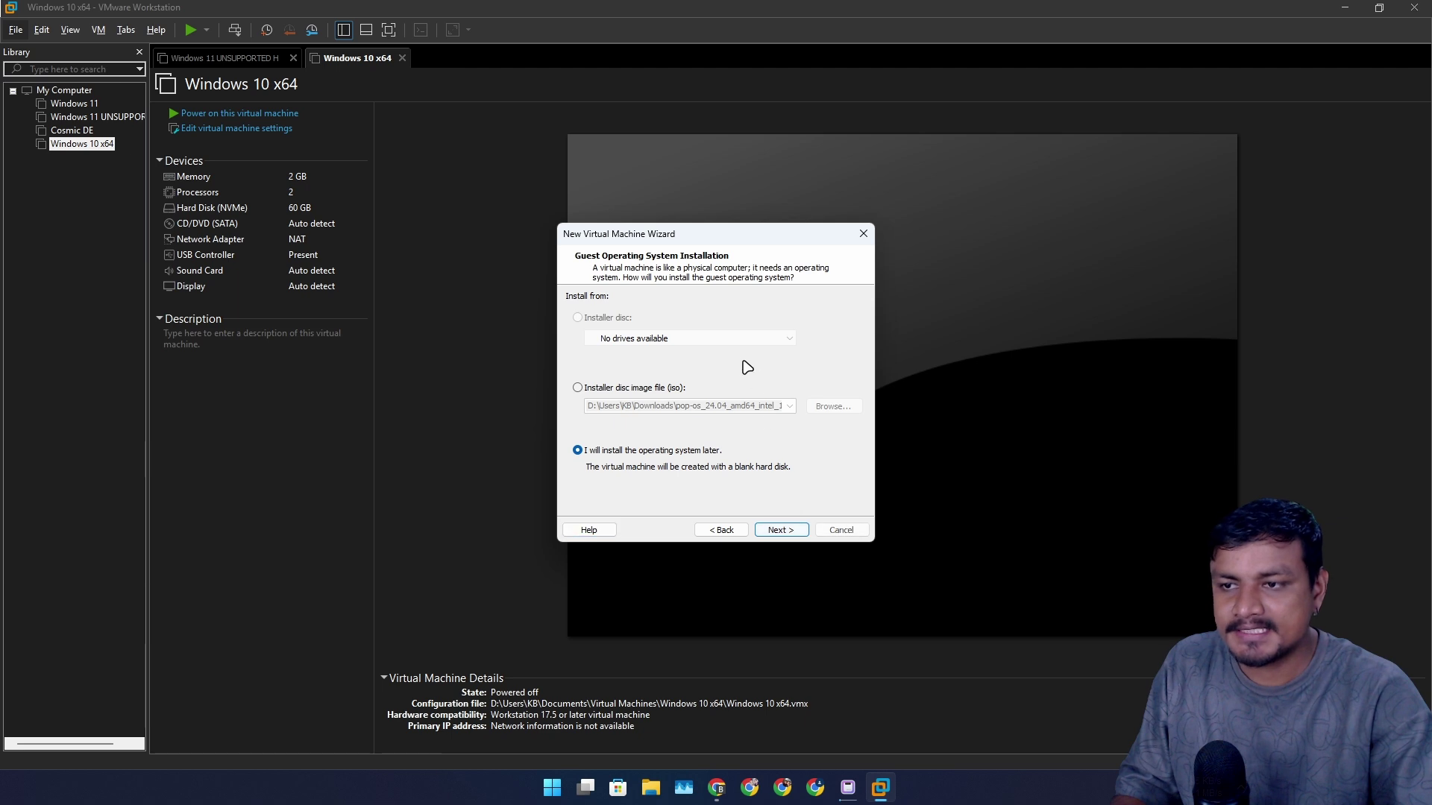
click(779, 530)
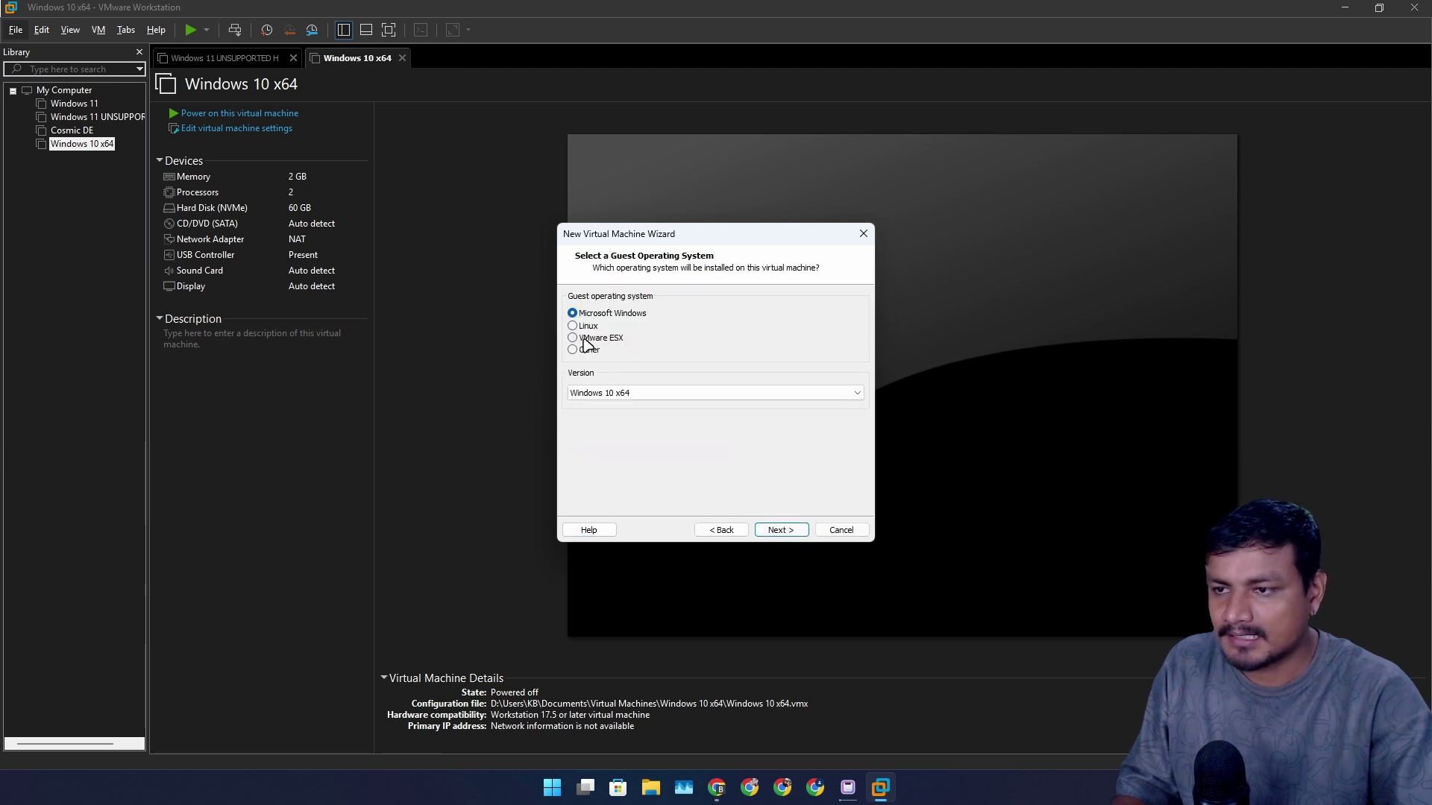
click(626, 397)
click(628, 399)
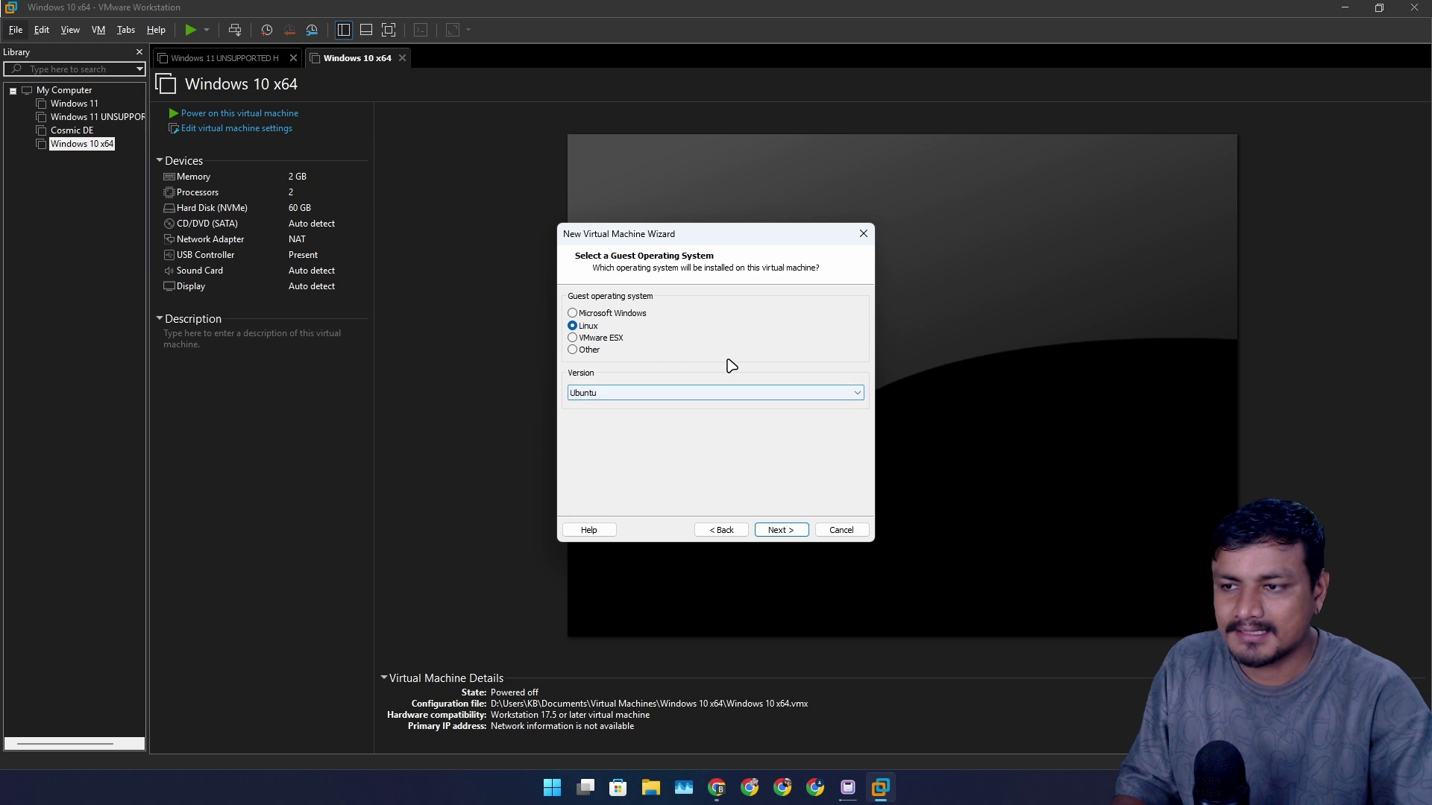
click(780, 528)
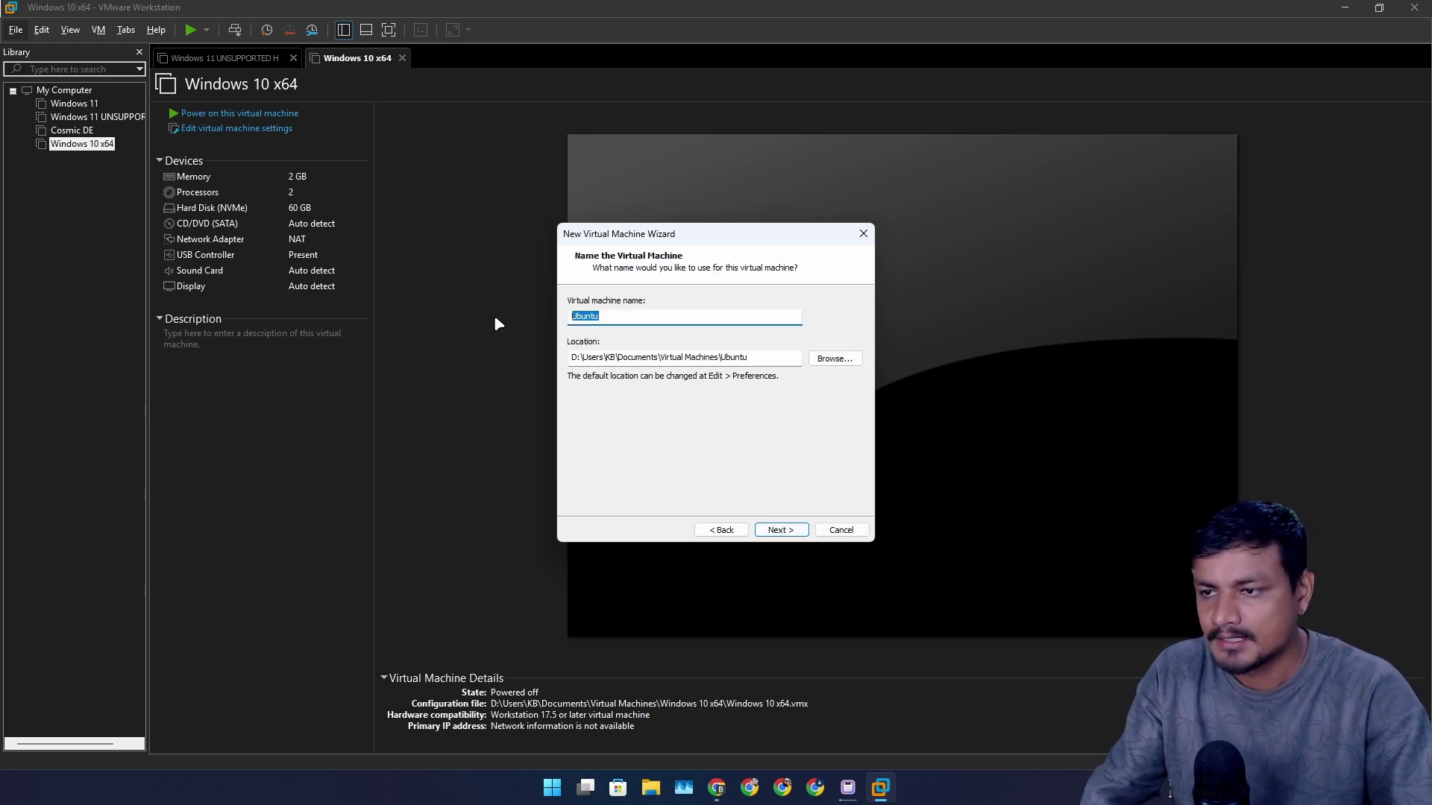
Step: Name the VM 'MOST SECRET OS' with 8192 MB memory, NAT networking and LSI Logic controller
text(MOST )
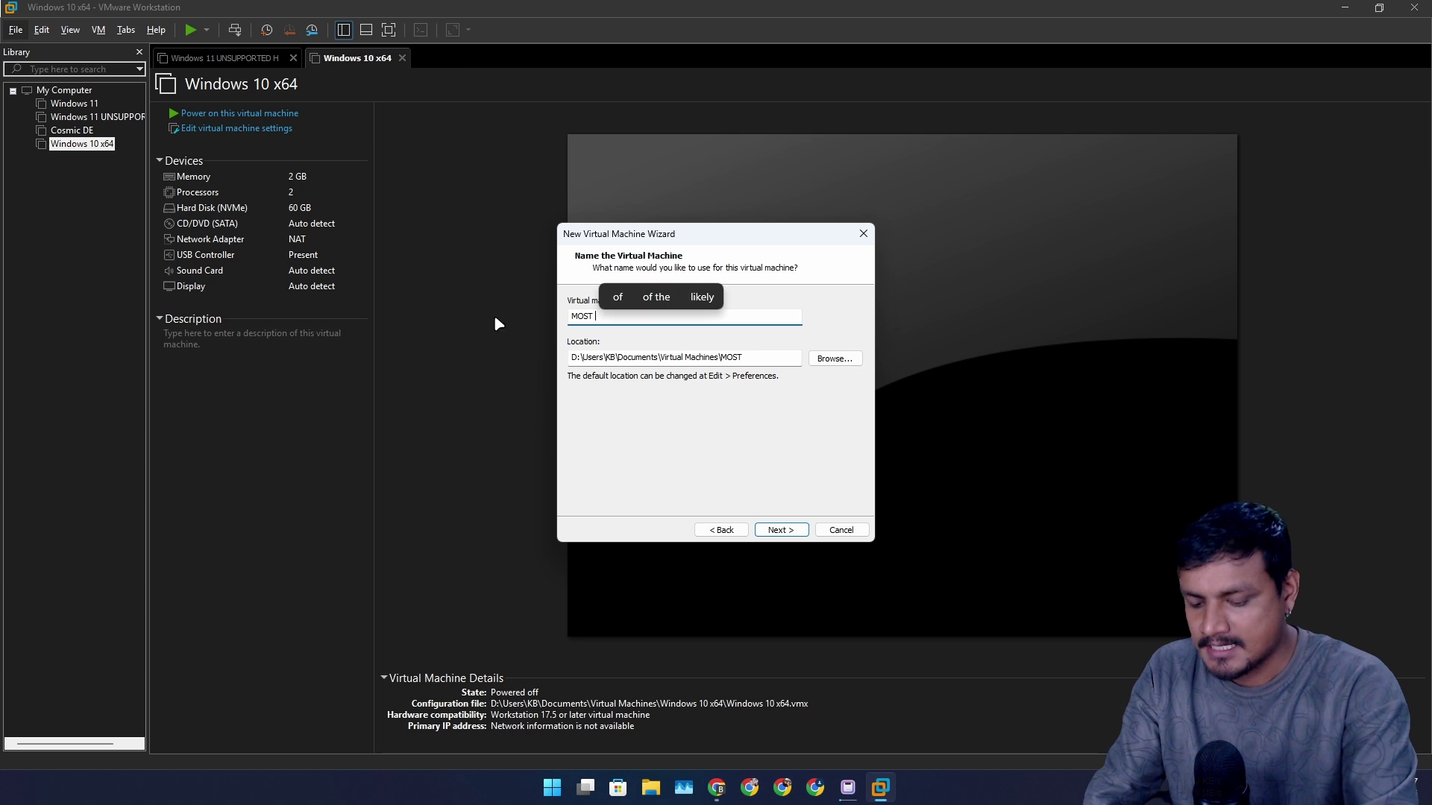
text(SECRET )
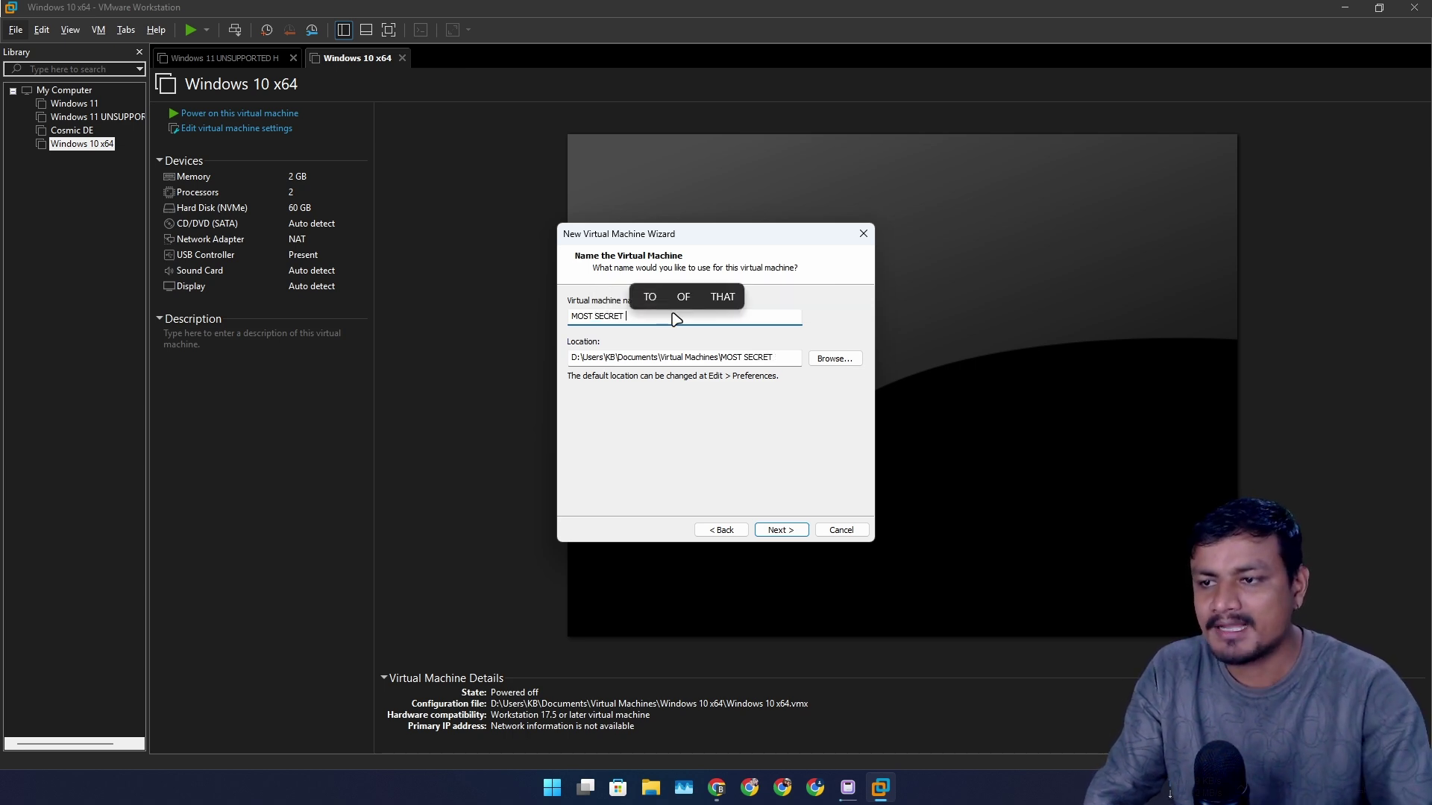
text(OS)
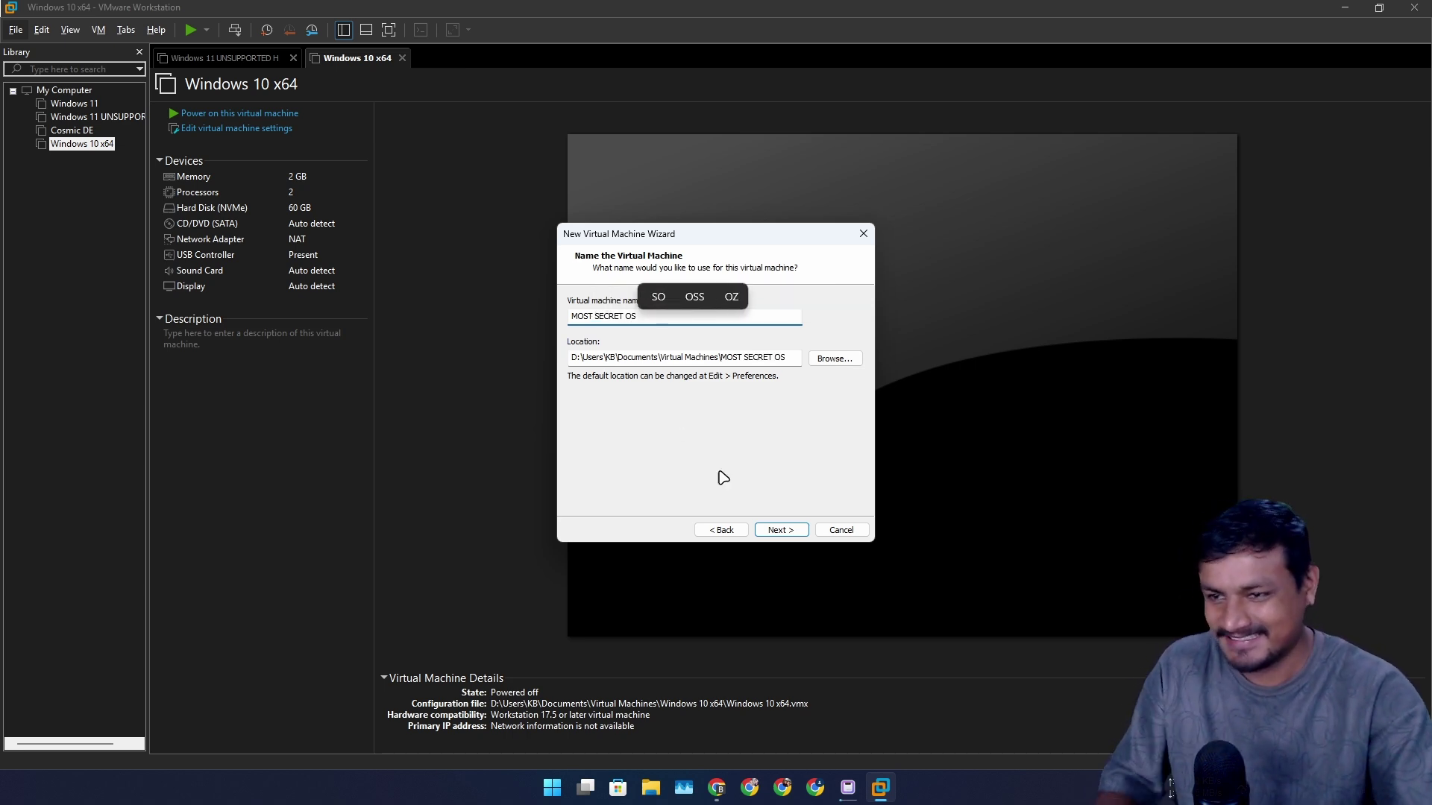
click(780, 529)
key(Return)
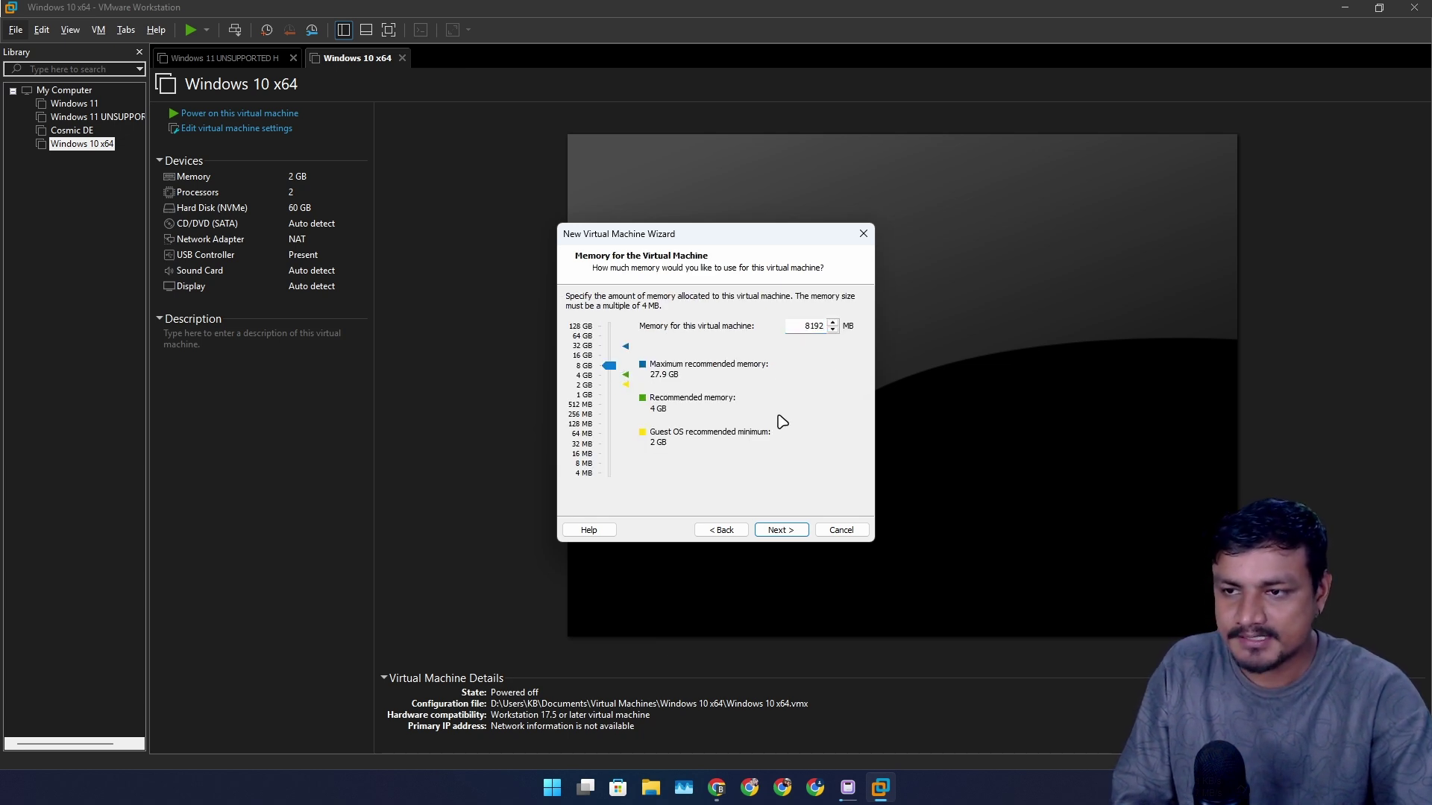
click(781, 530)
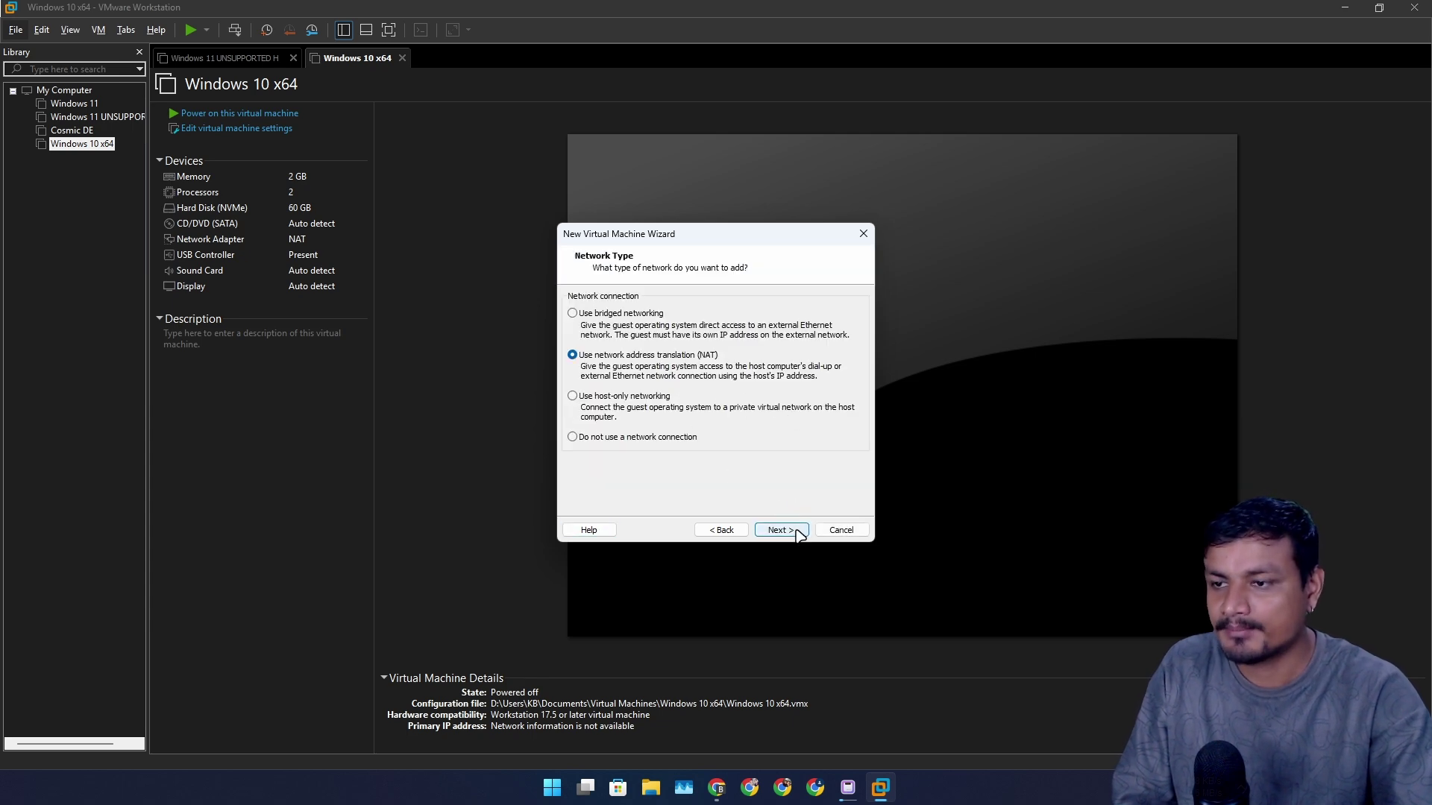
click(796, 531)
click(780, 530)
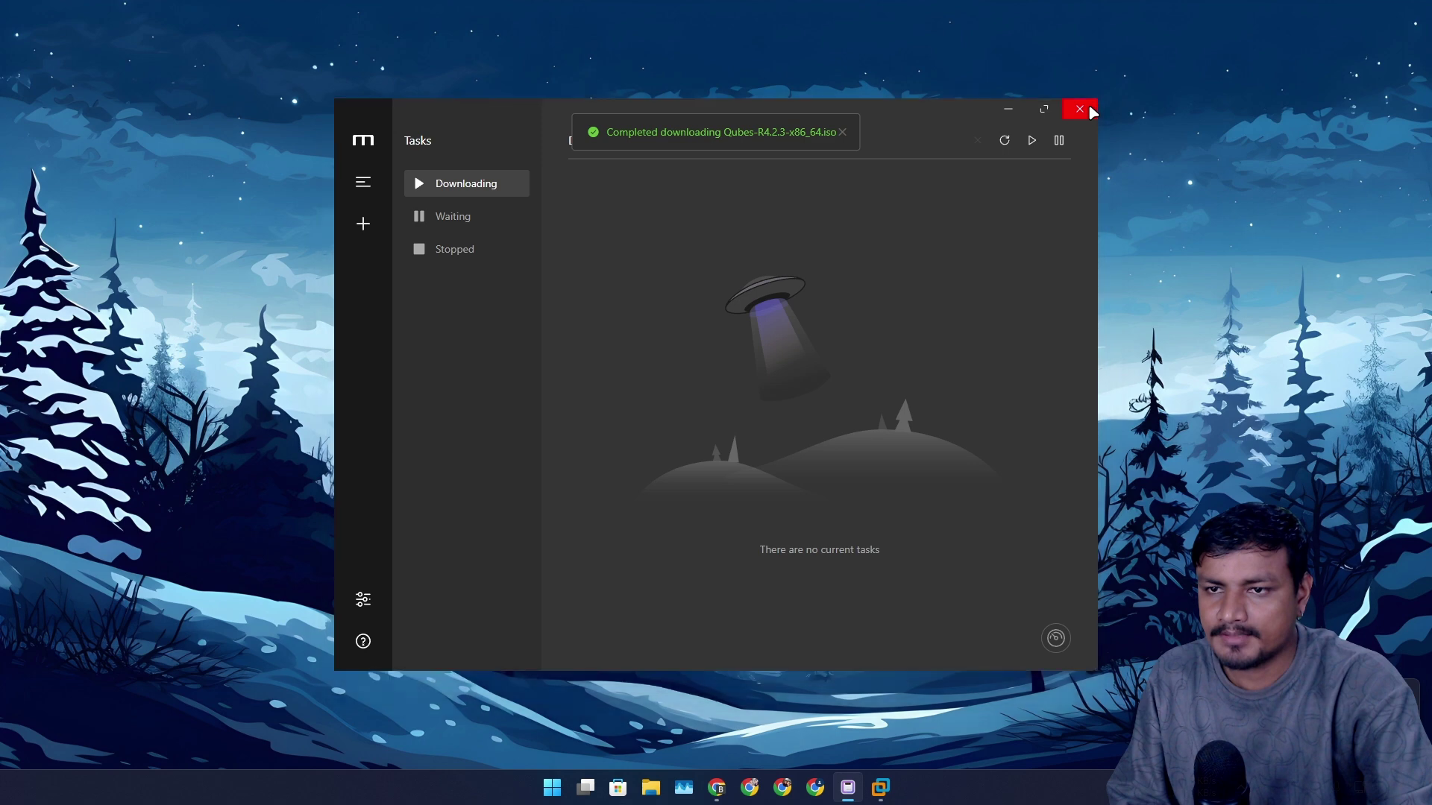
click(1085, 109)
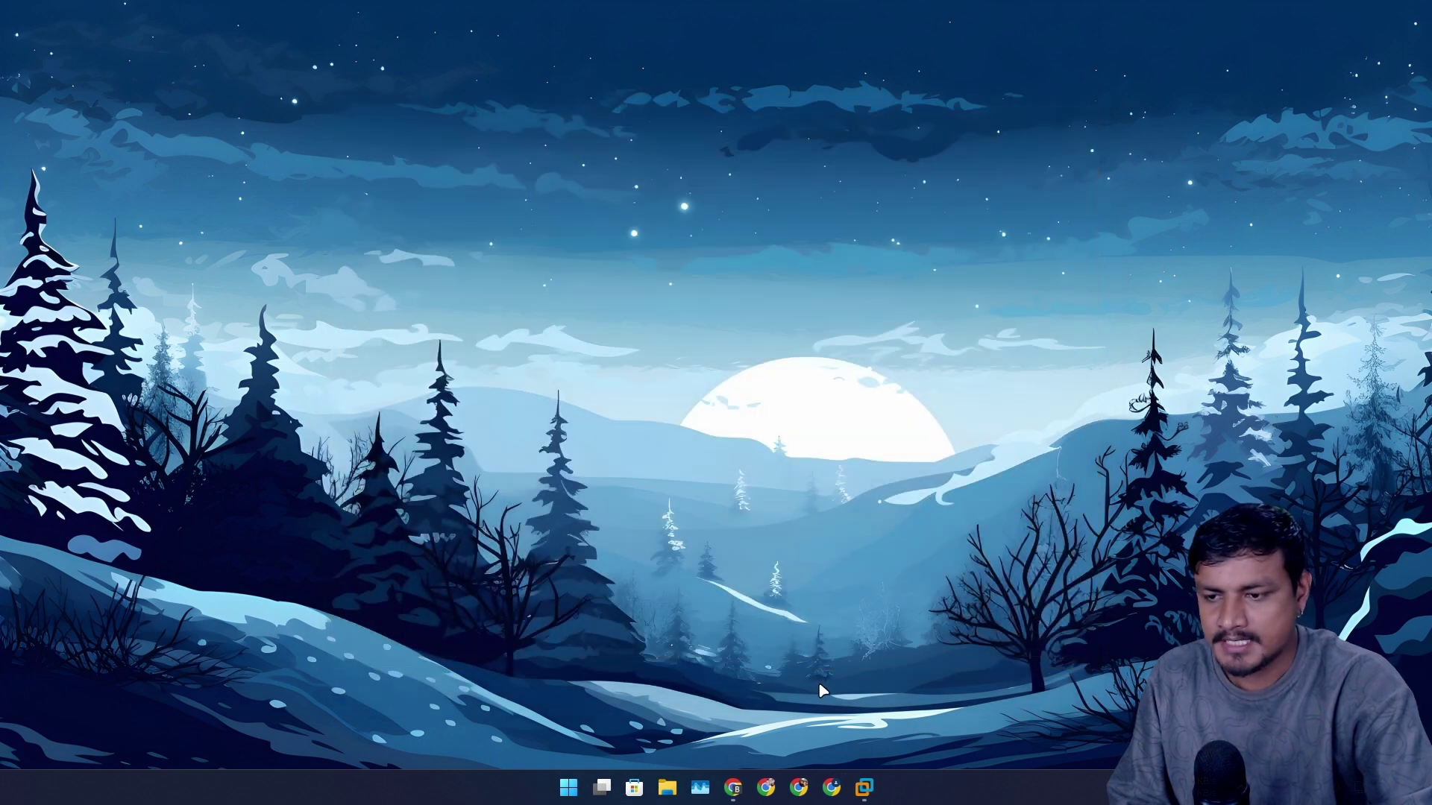
Step: Point the MOST SECRET OS CD/DVD drive at Qubes-R4.2.3-x86_64.iso from the Downloads folder
click(863, 789)
click(236, 128)
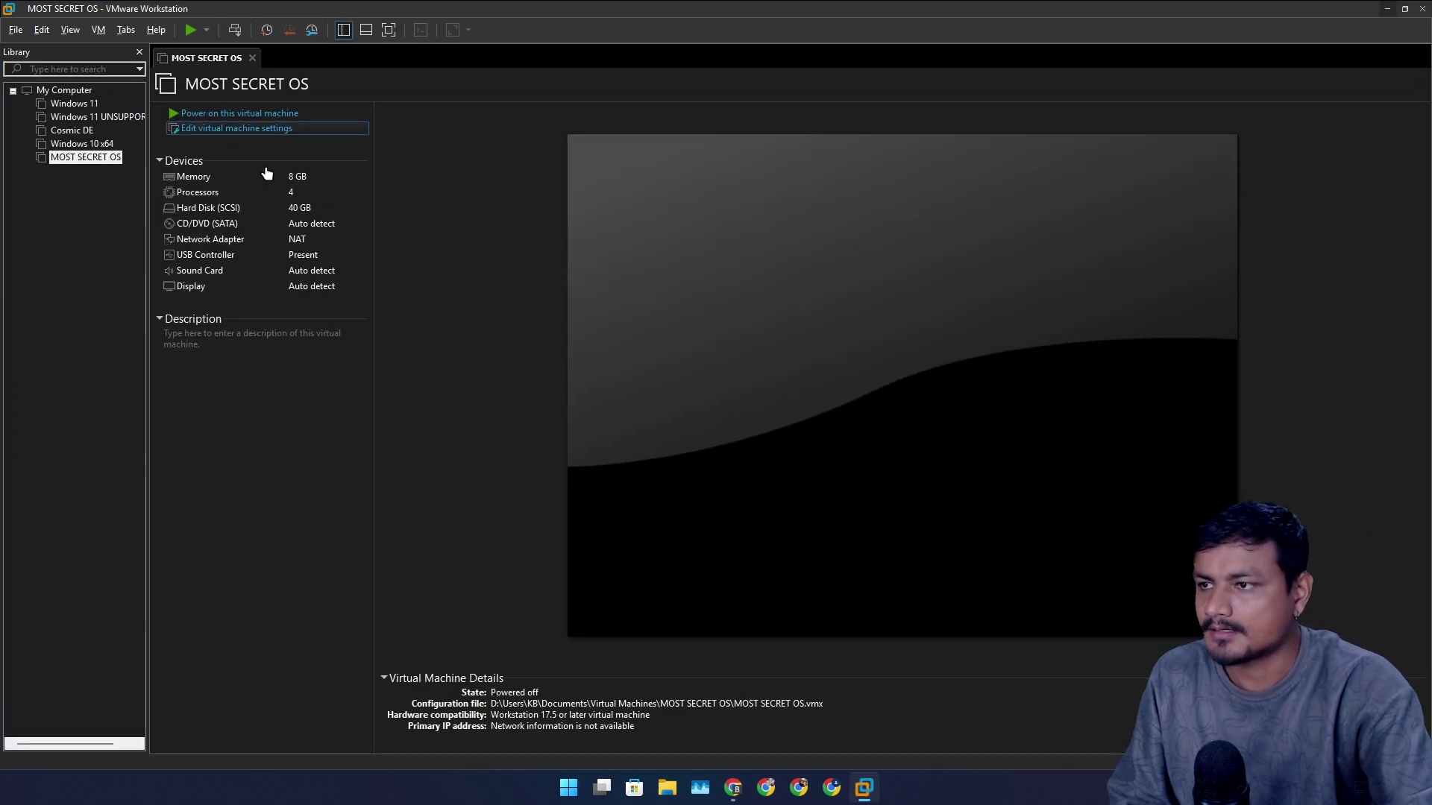
click(496, 237)
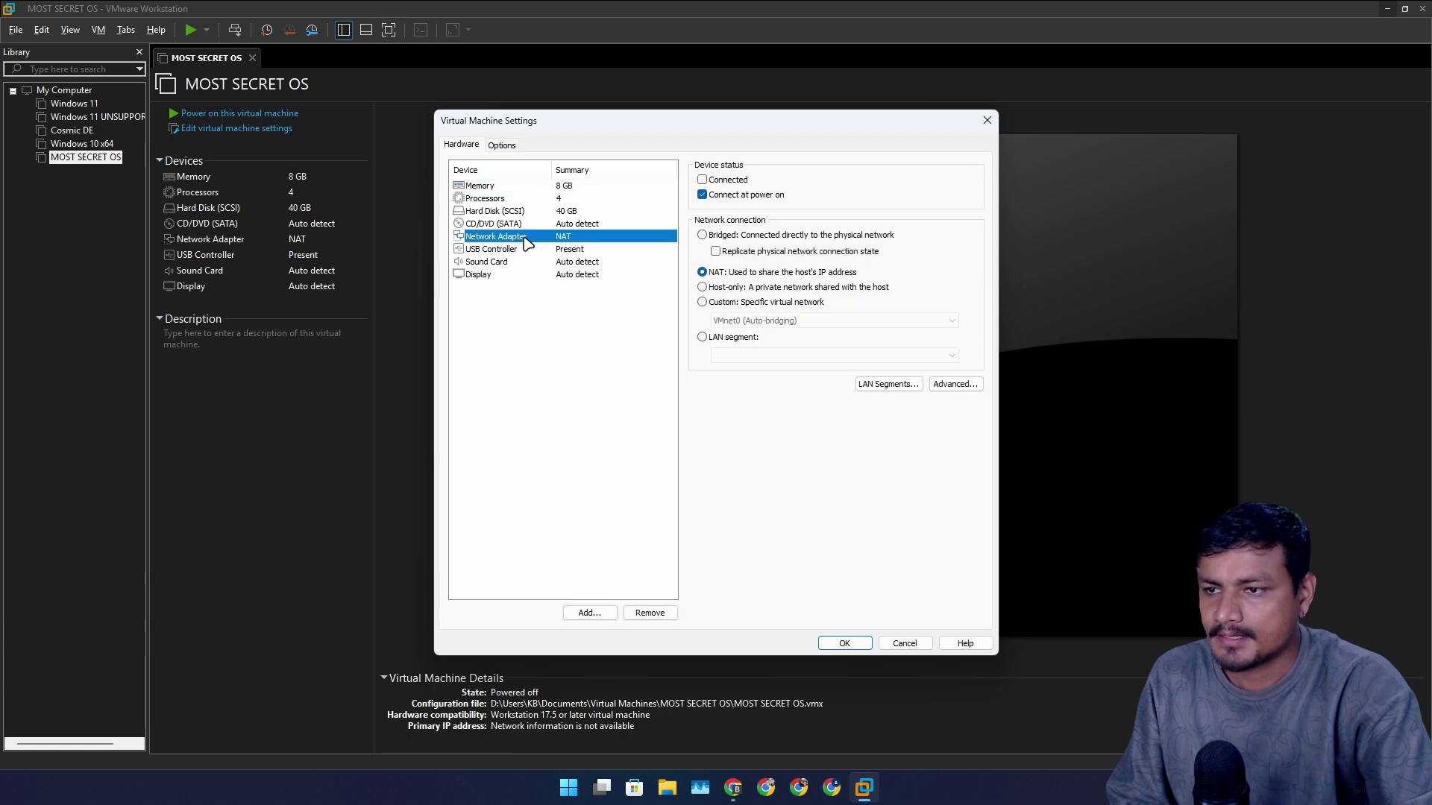
click(508, 249)
click(522, 237)
click(522, 225)
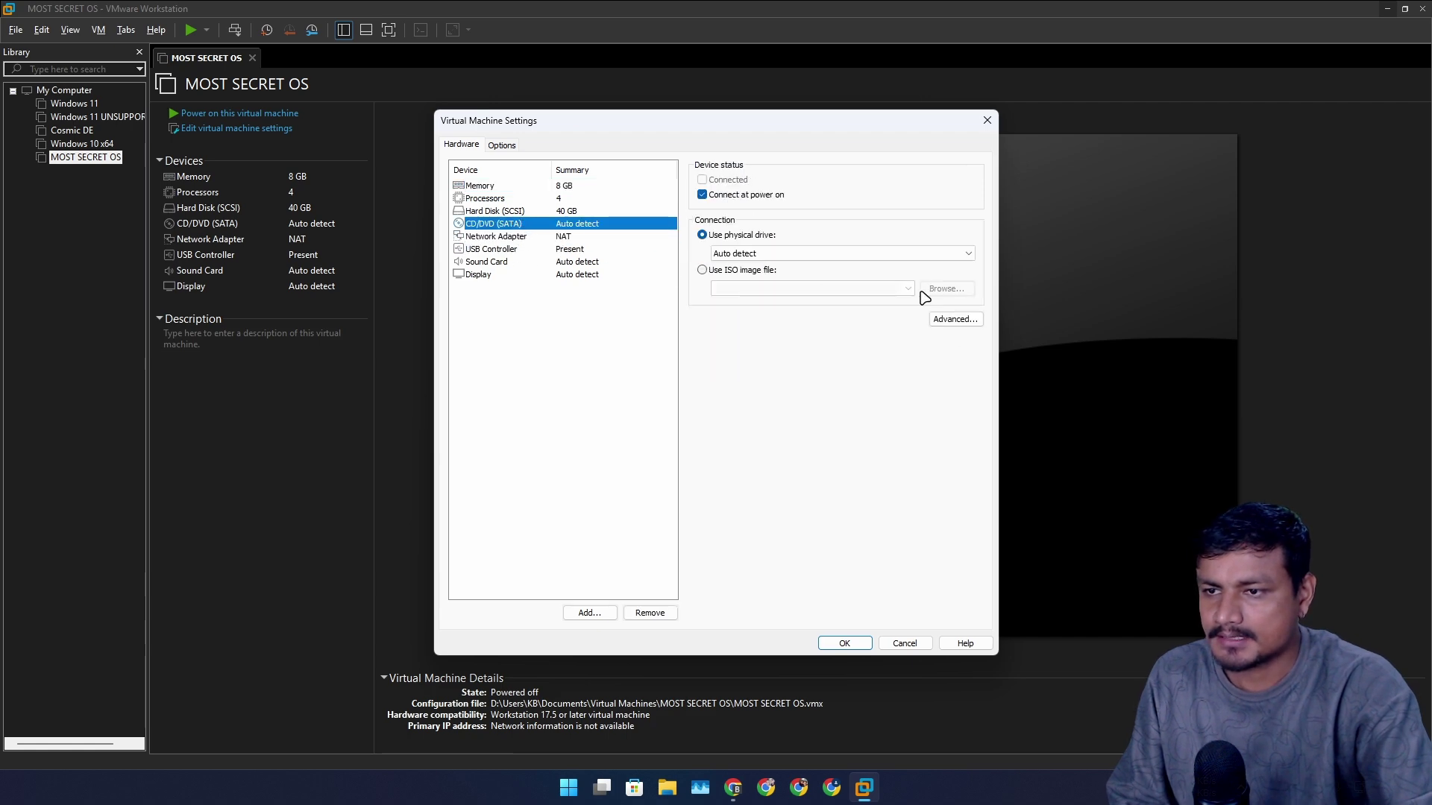
click(704, 271)
click(947, 288)
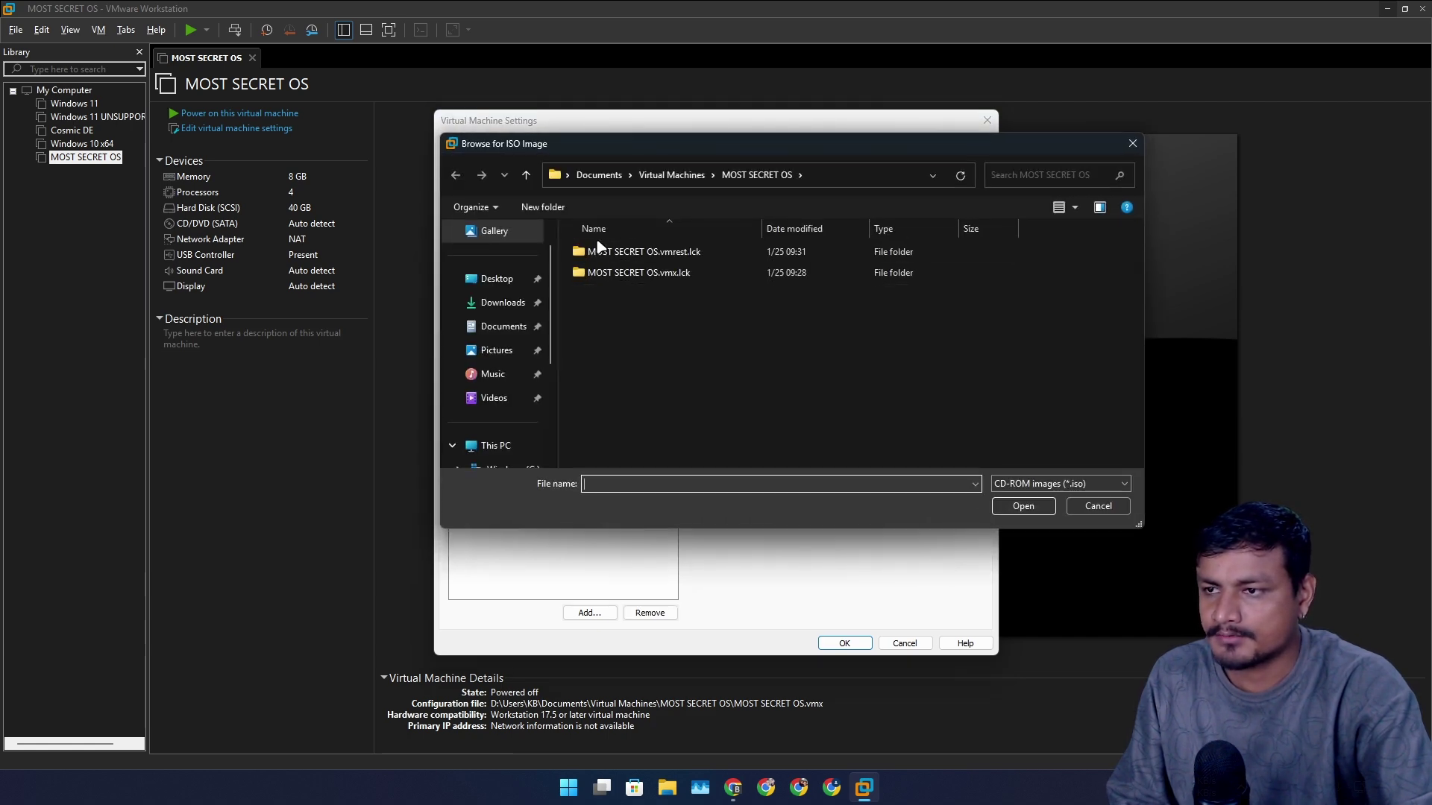
click(507, 303)
click(660, 426)
click(1019, 503)
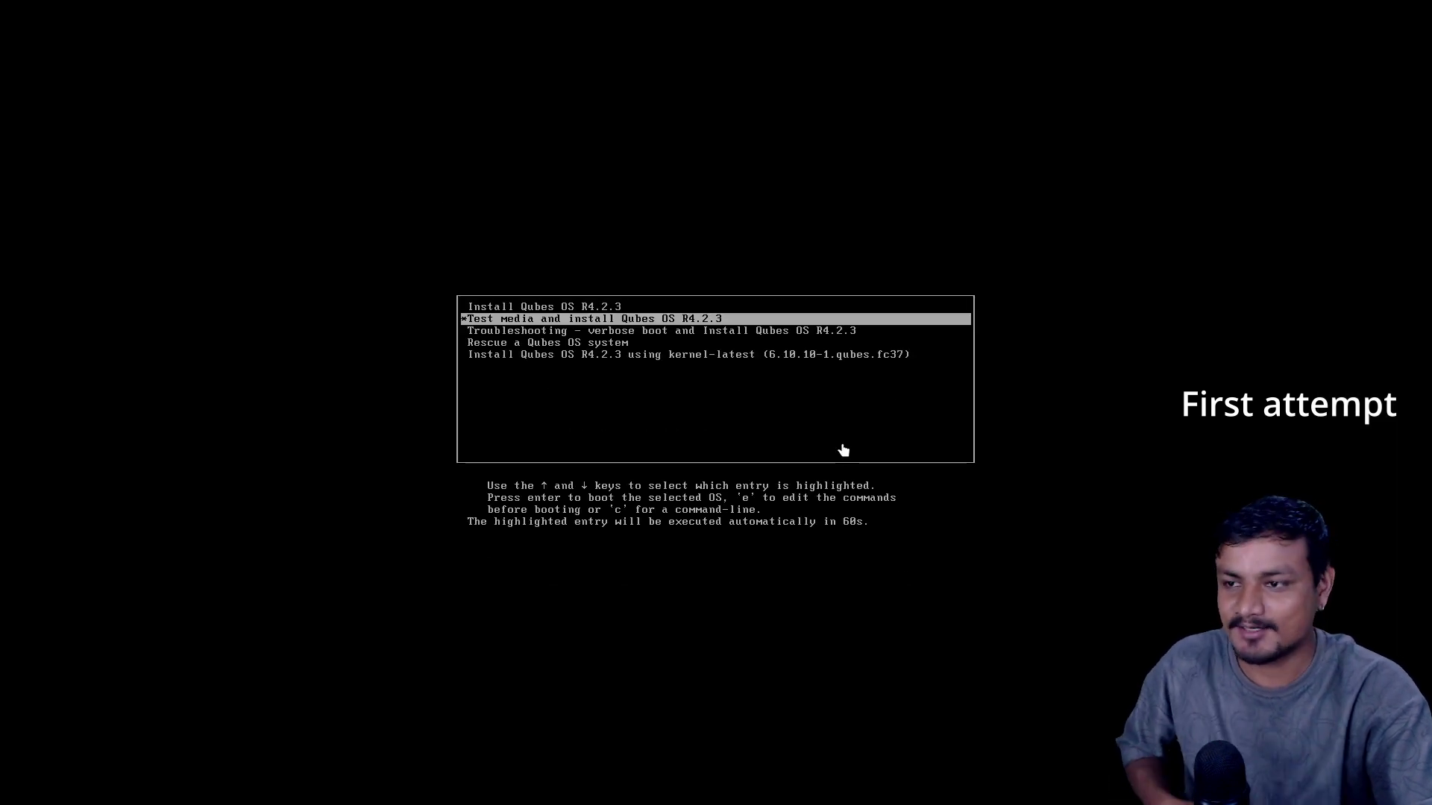
Step: Boot the 'Test media and install Qubes OS' entry, then release input and leave full-screen
click(720, 396)
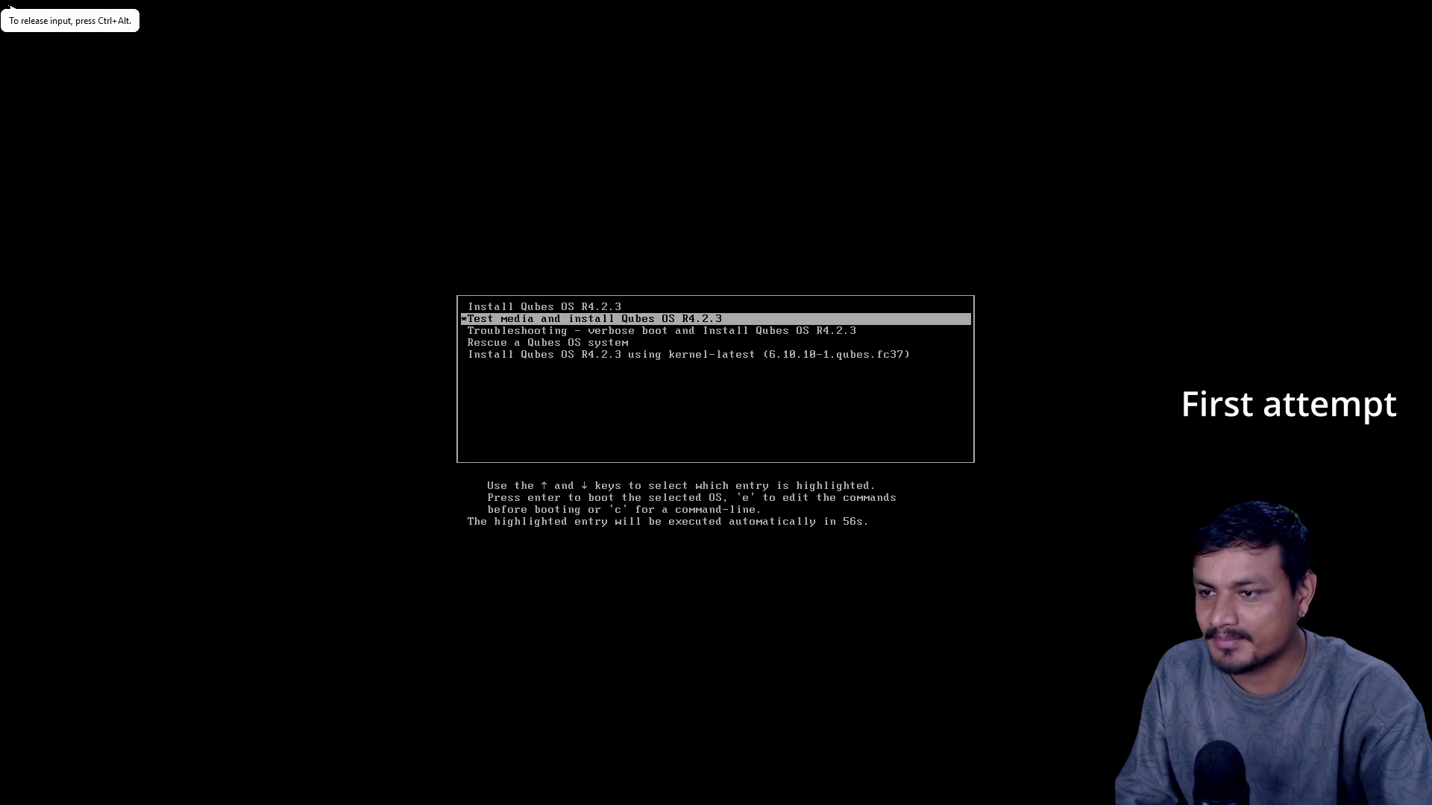
key(Return)
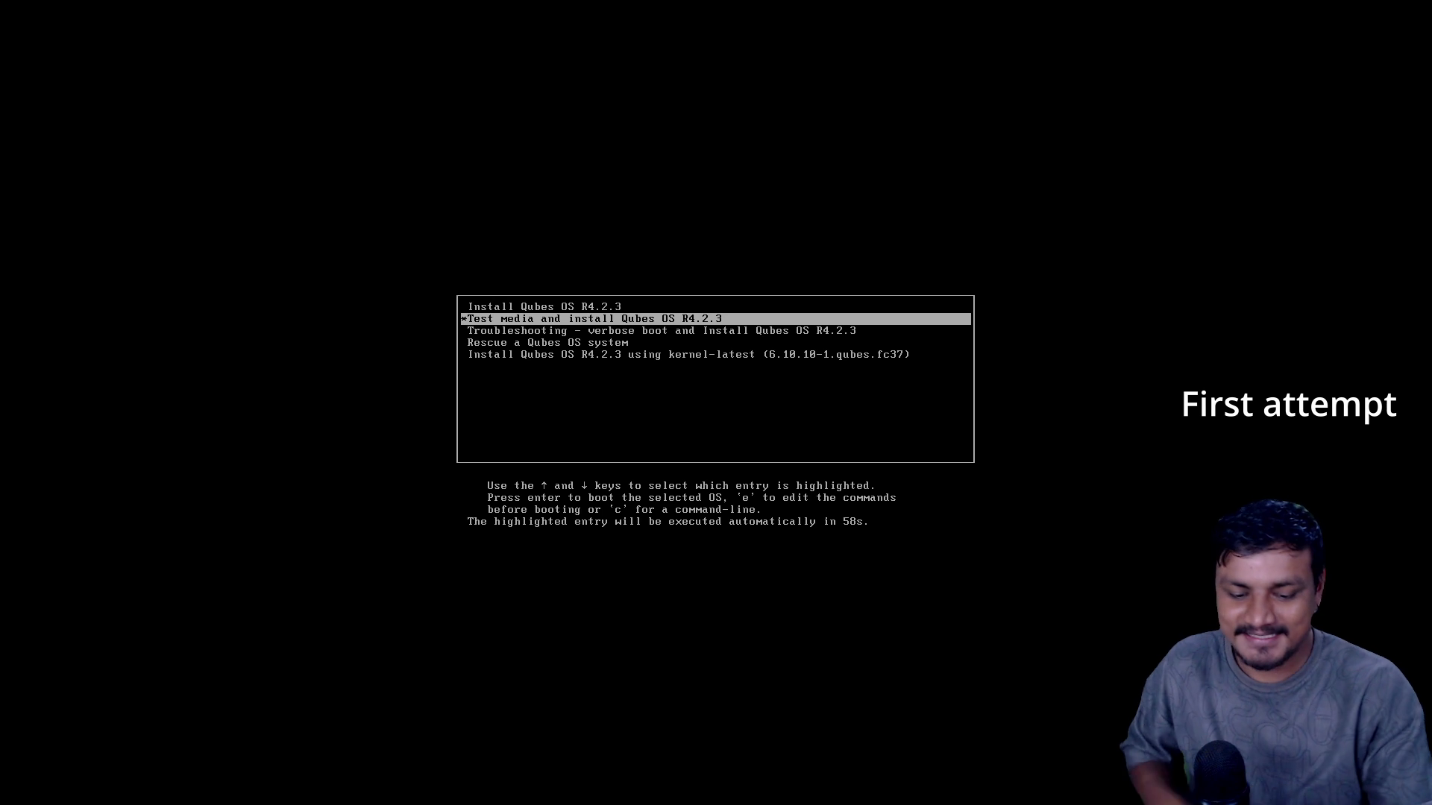
key(Return)
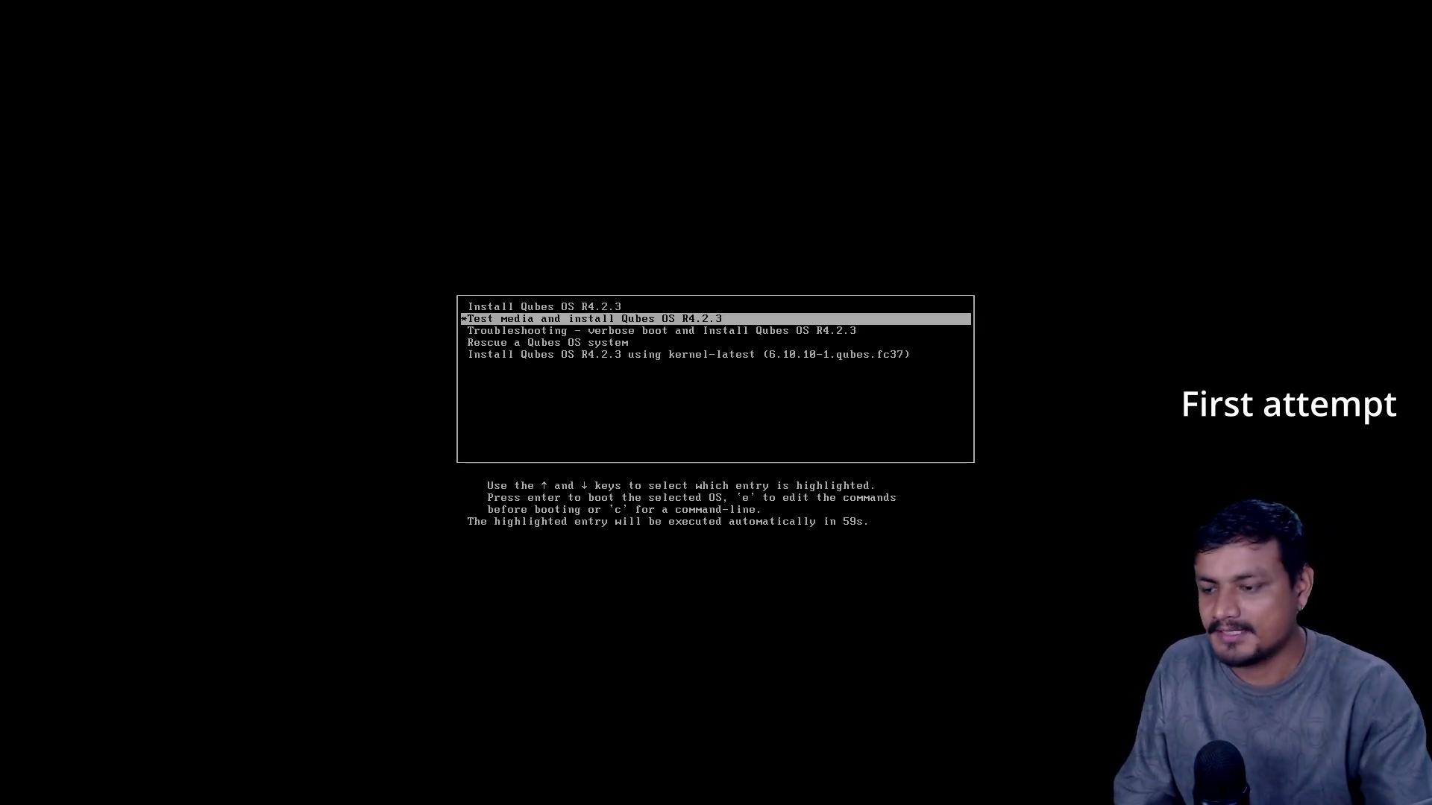
key(ctrl+alt)
mouse_move(613, 7)
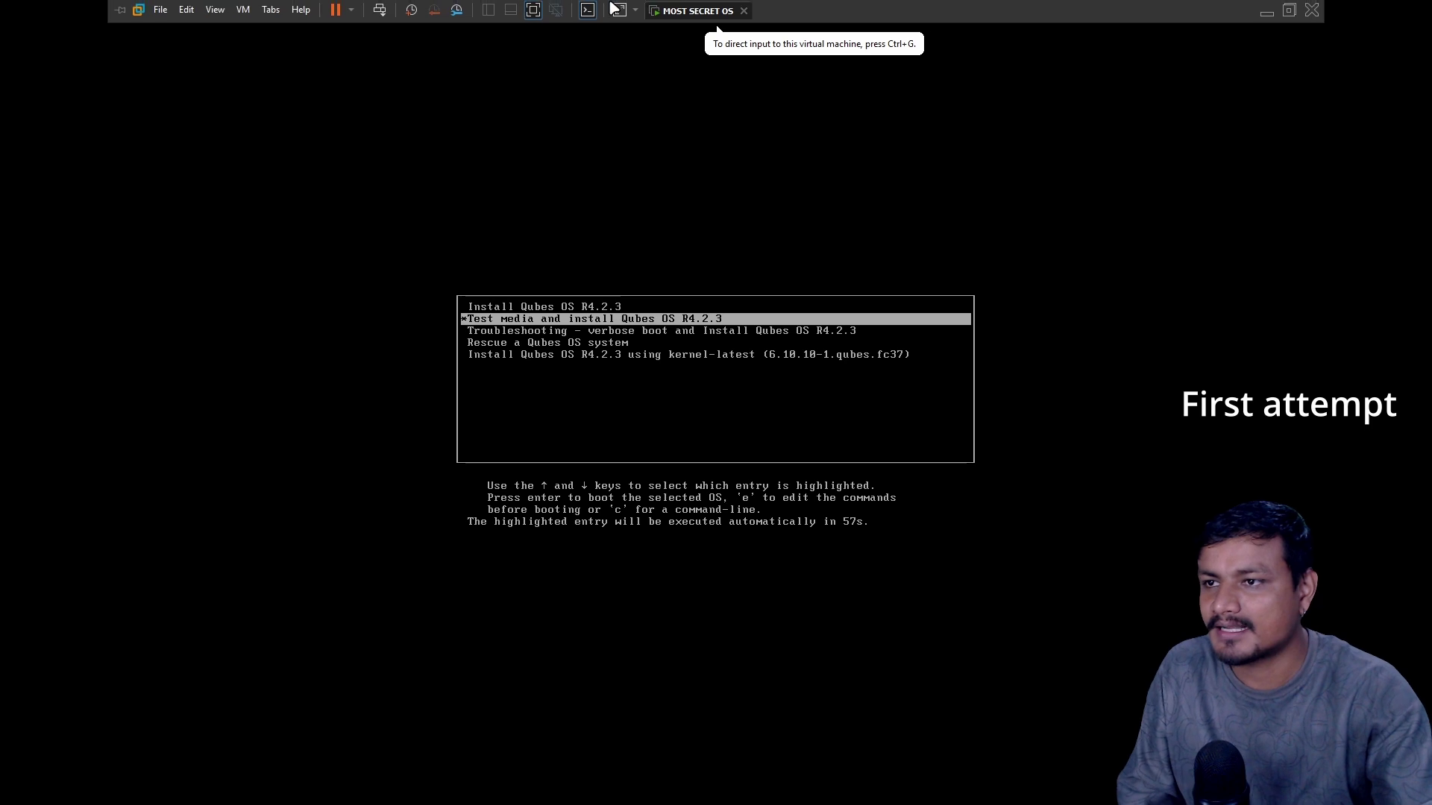
click(532, 11)
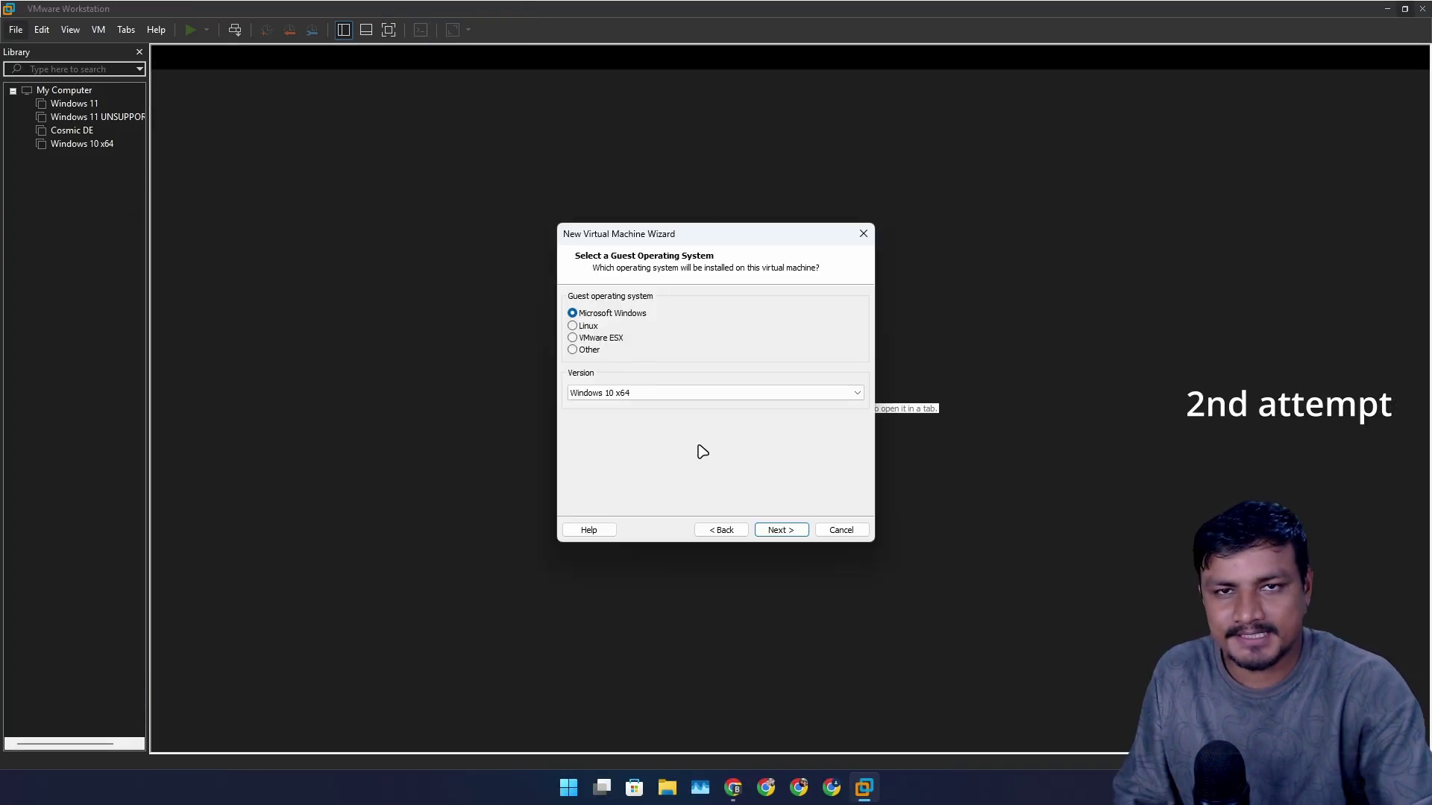
Step: Advance the new VM wizard, then boot a different Qubes installer entry from the boot menu
click(790, 535)
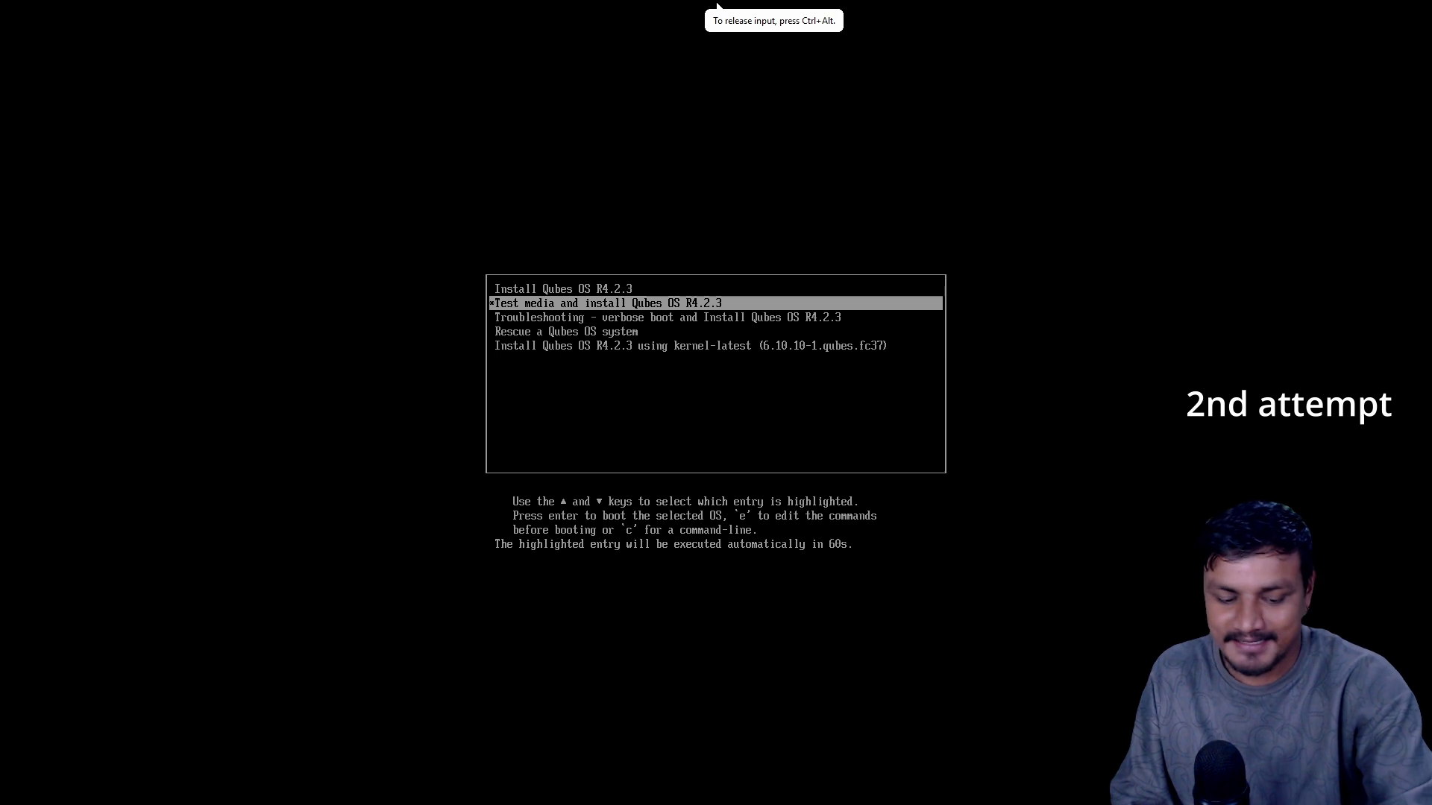
key(Down)
key(Return)
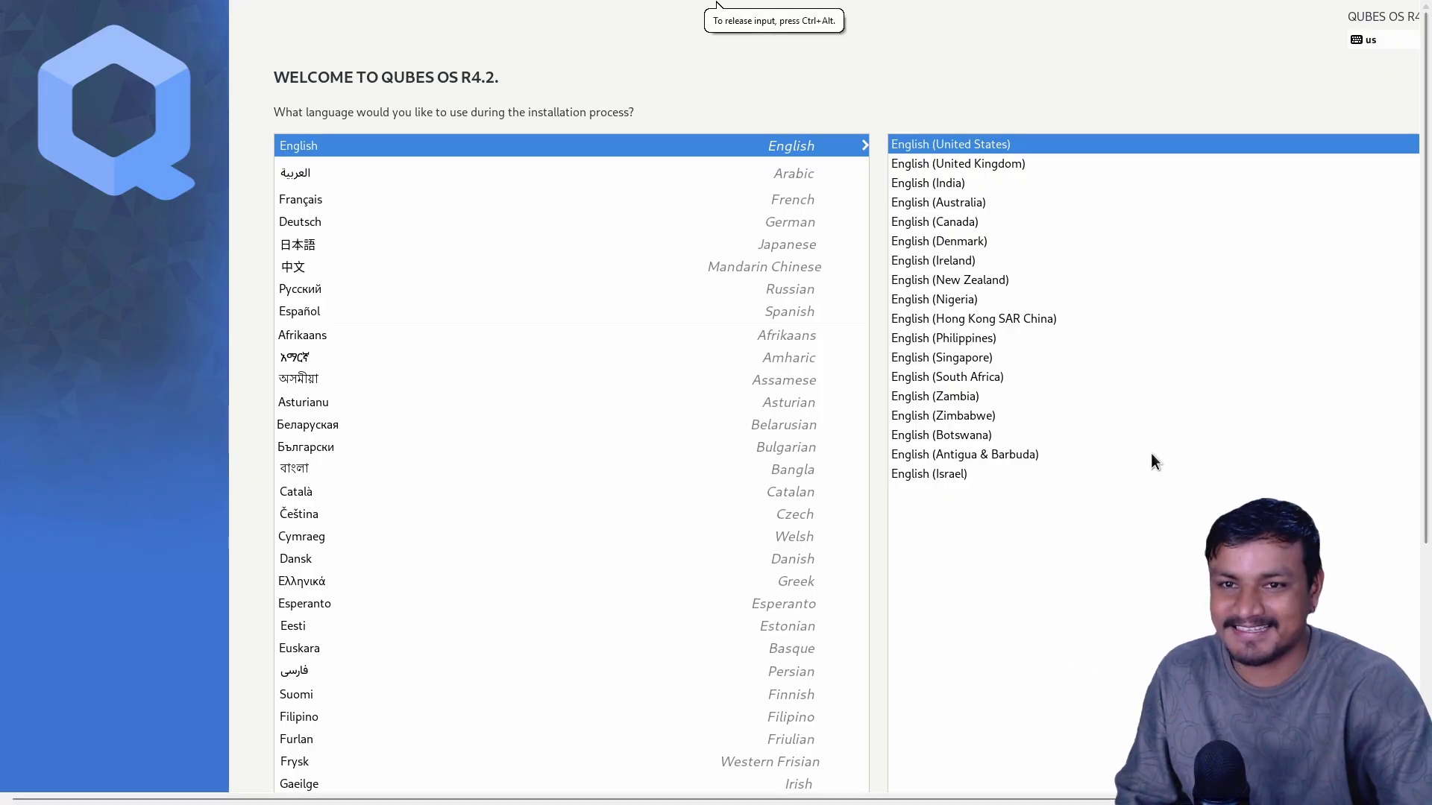
Step: Exit full-screen, capture input into the guest, and return to full-screen on the English language page
scroll(792, 571, down, 3)
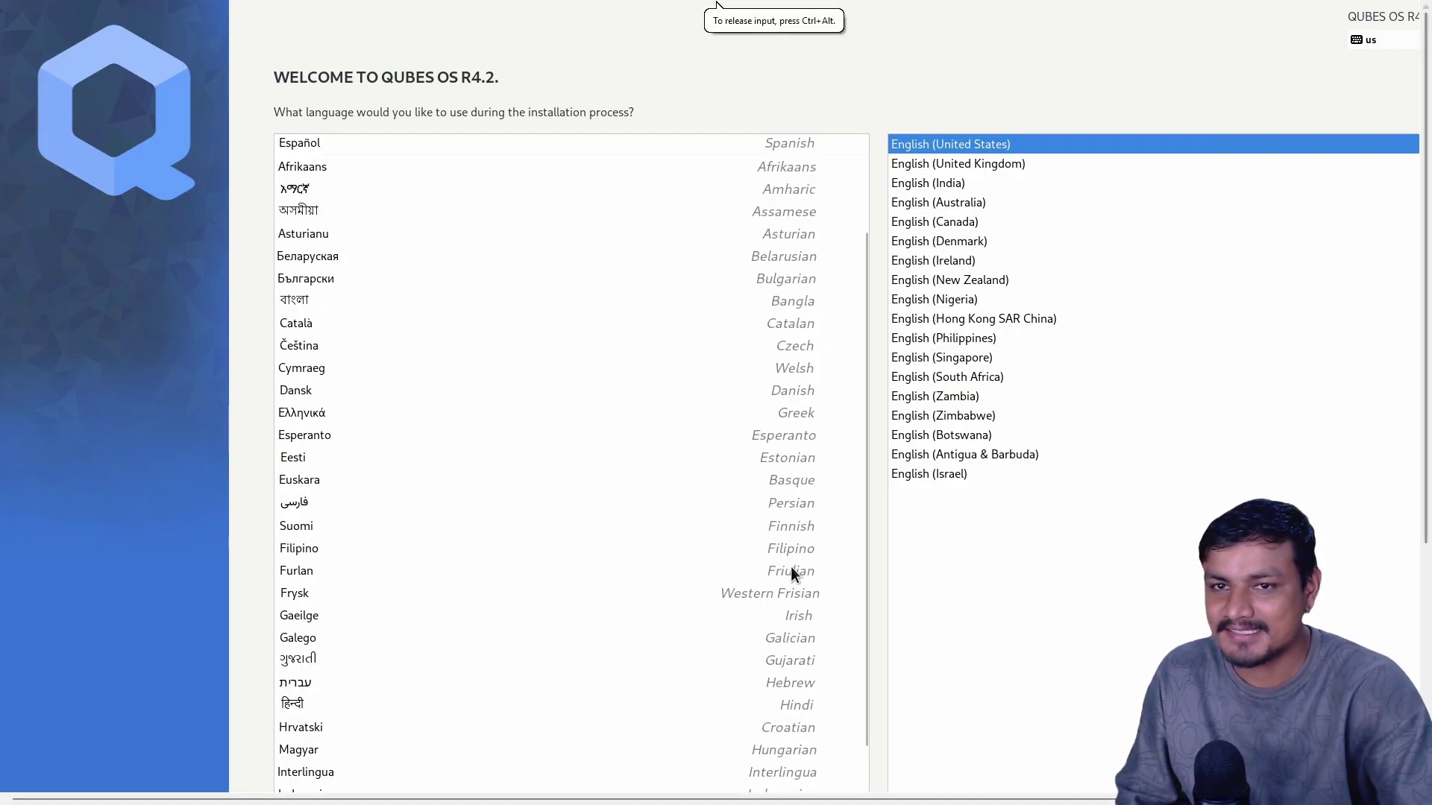
scroll(790, 567, up, 3)
mouse_move(720, 2)
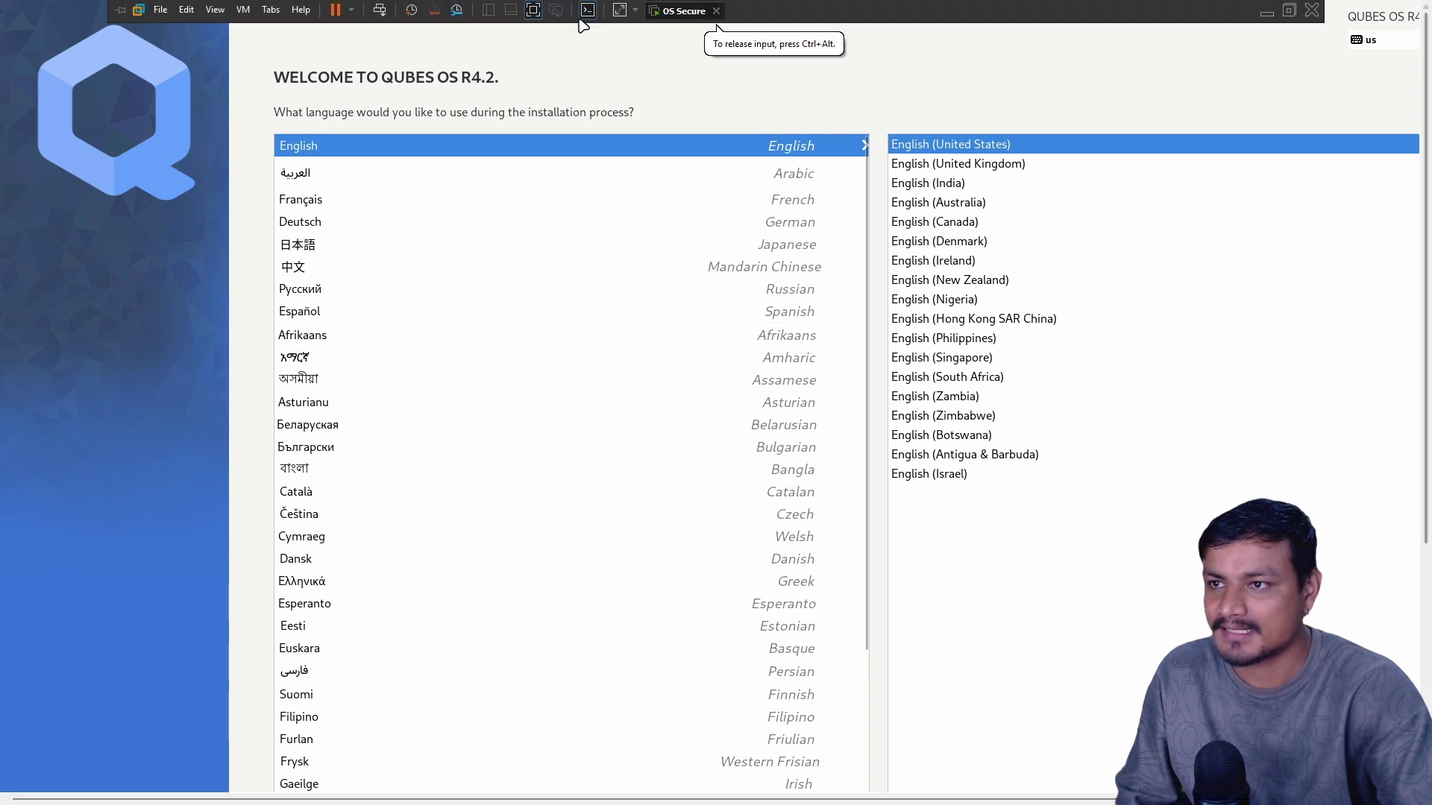
click(541, 11)
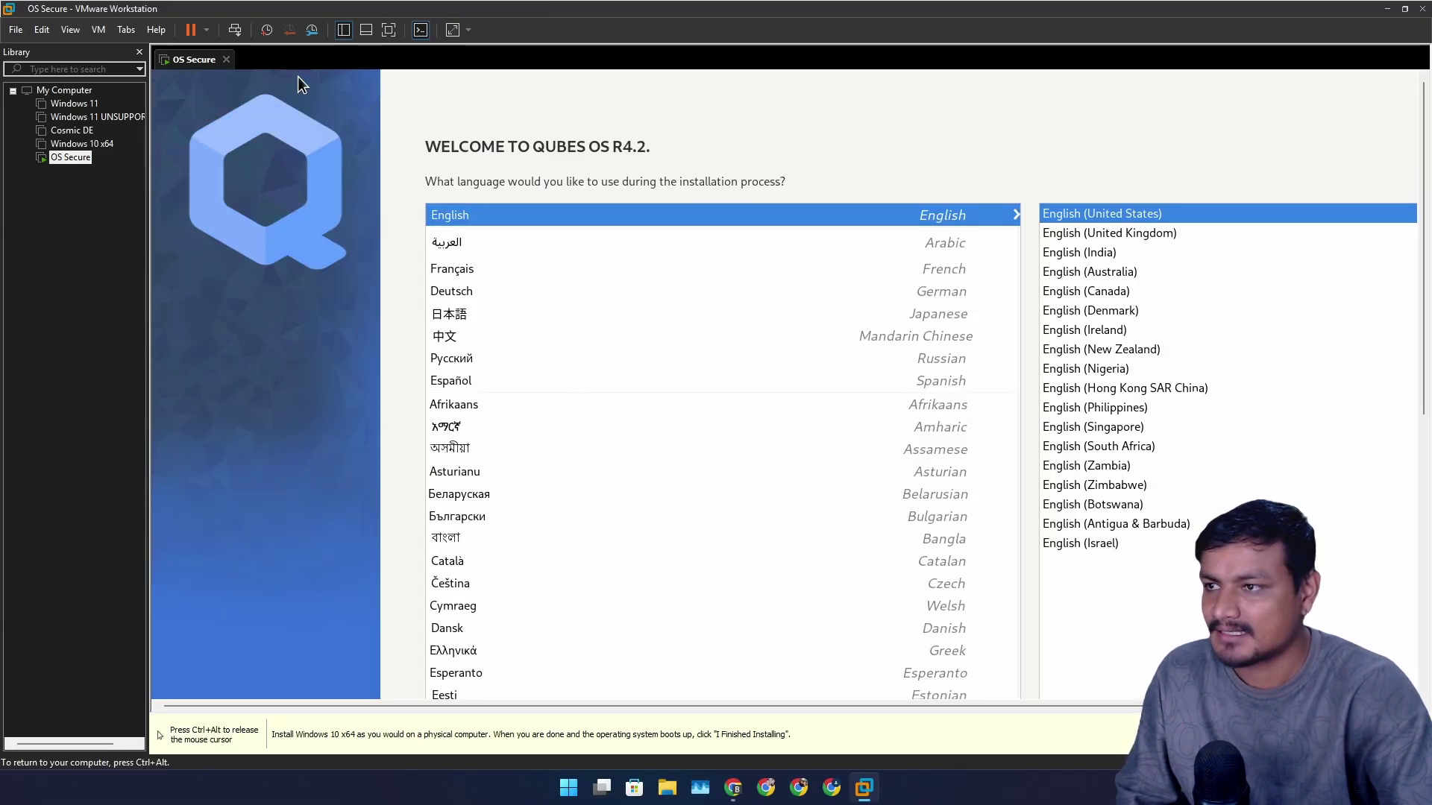
click(772, 376)
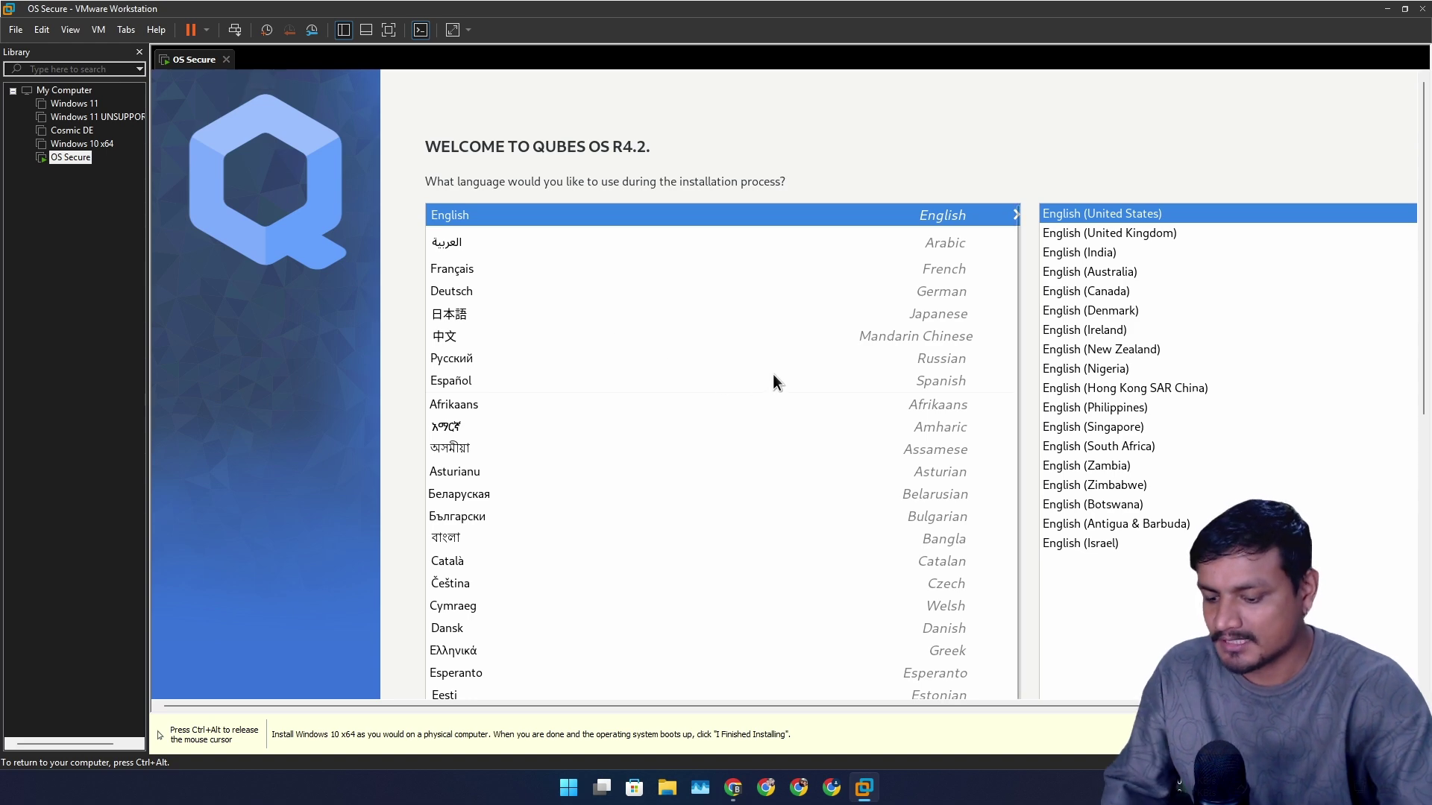
click(389, 30)
scroll(1407, 522, down, 5)
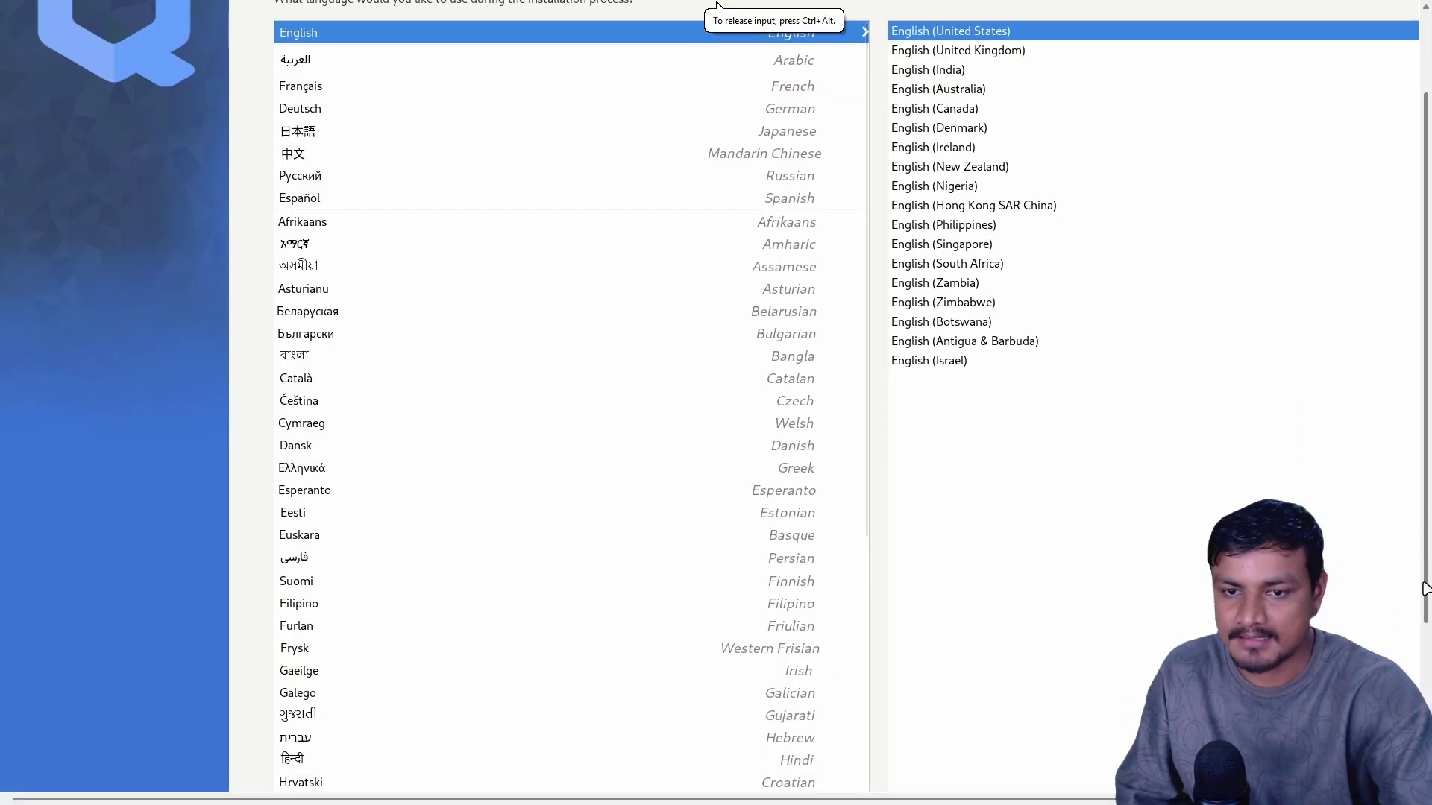
scroll(716, 4, up, 5)
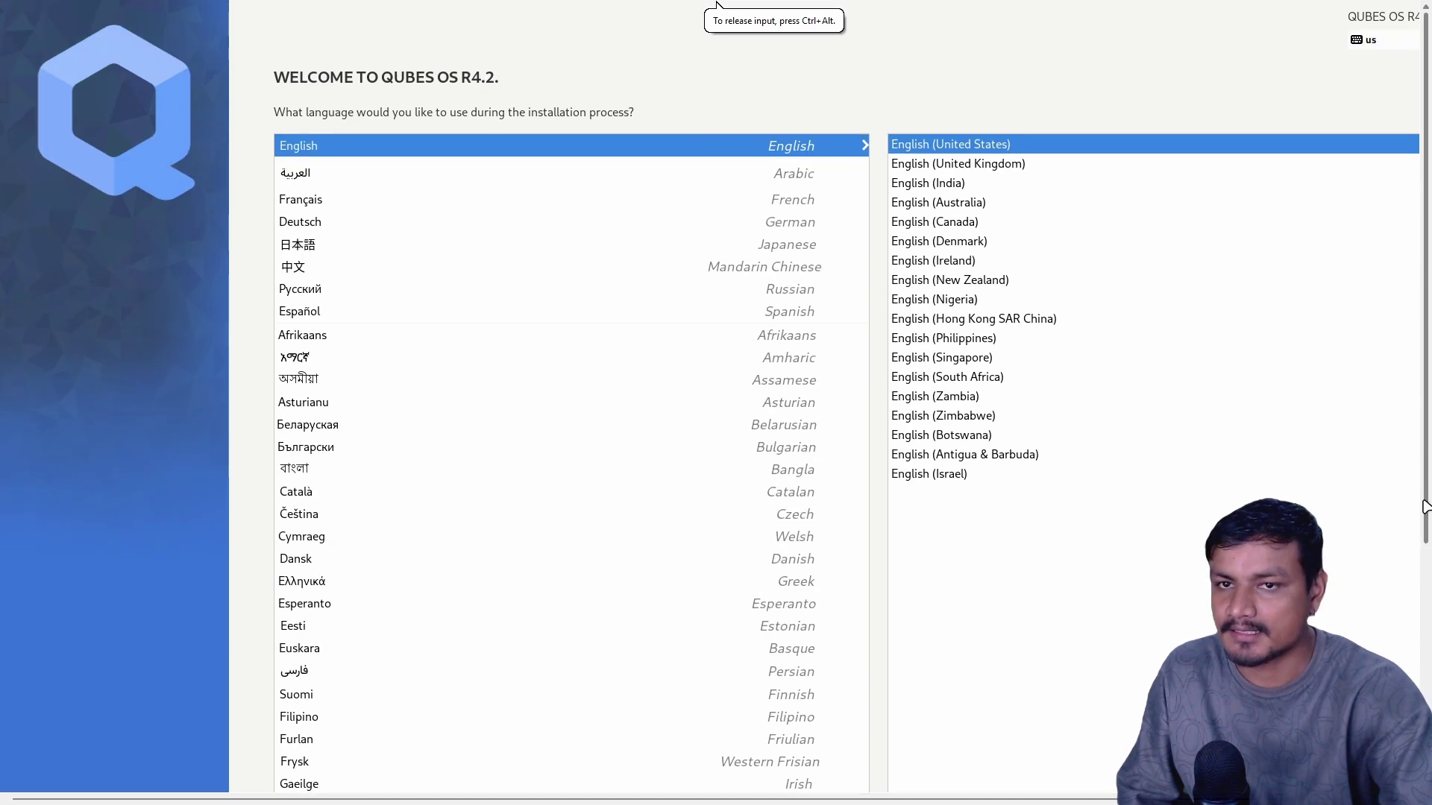
scroll(717, 4, down, 5)
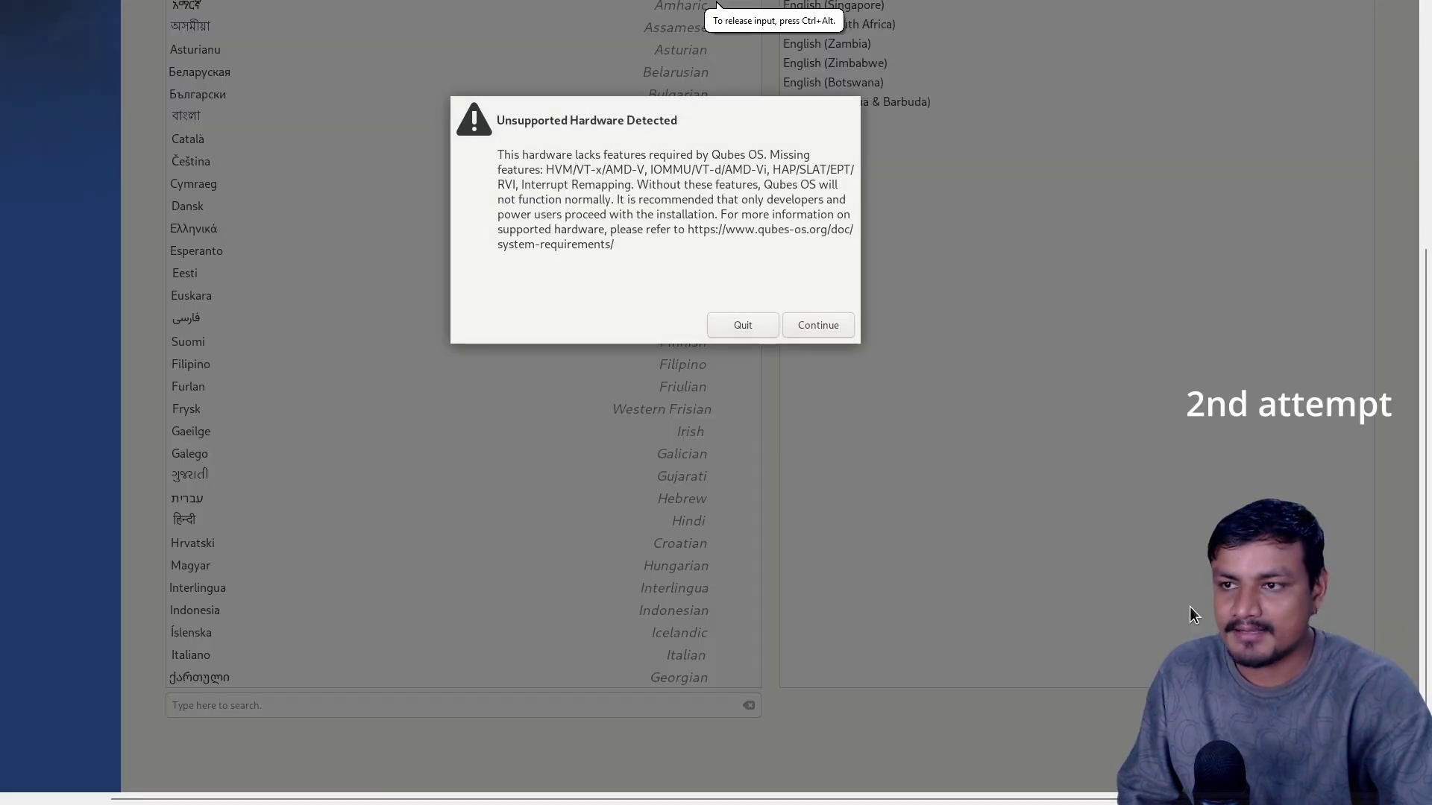
Step: Dismiss the missing VT-x/IOMMU warning and open Installation Destination showing the NVMe disk
click(832, 330)
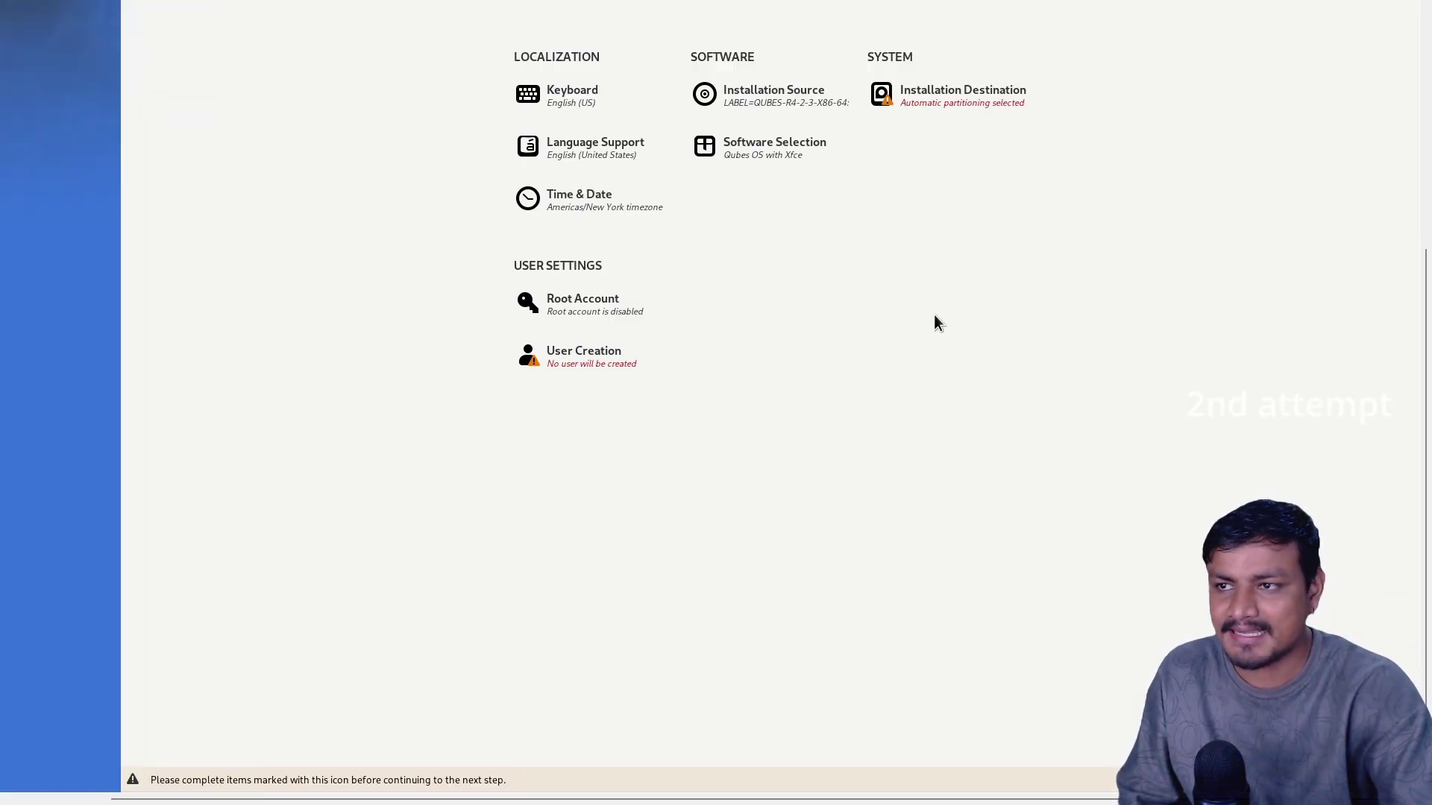
click(923, 141)
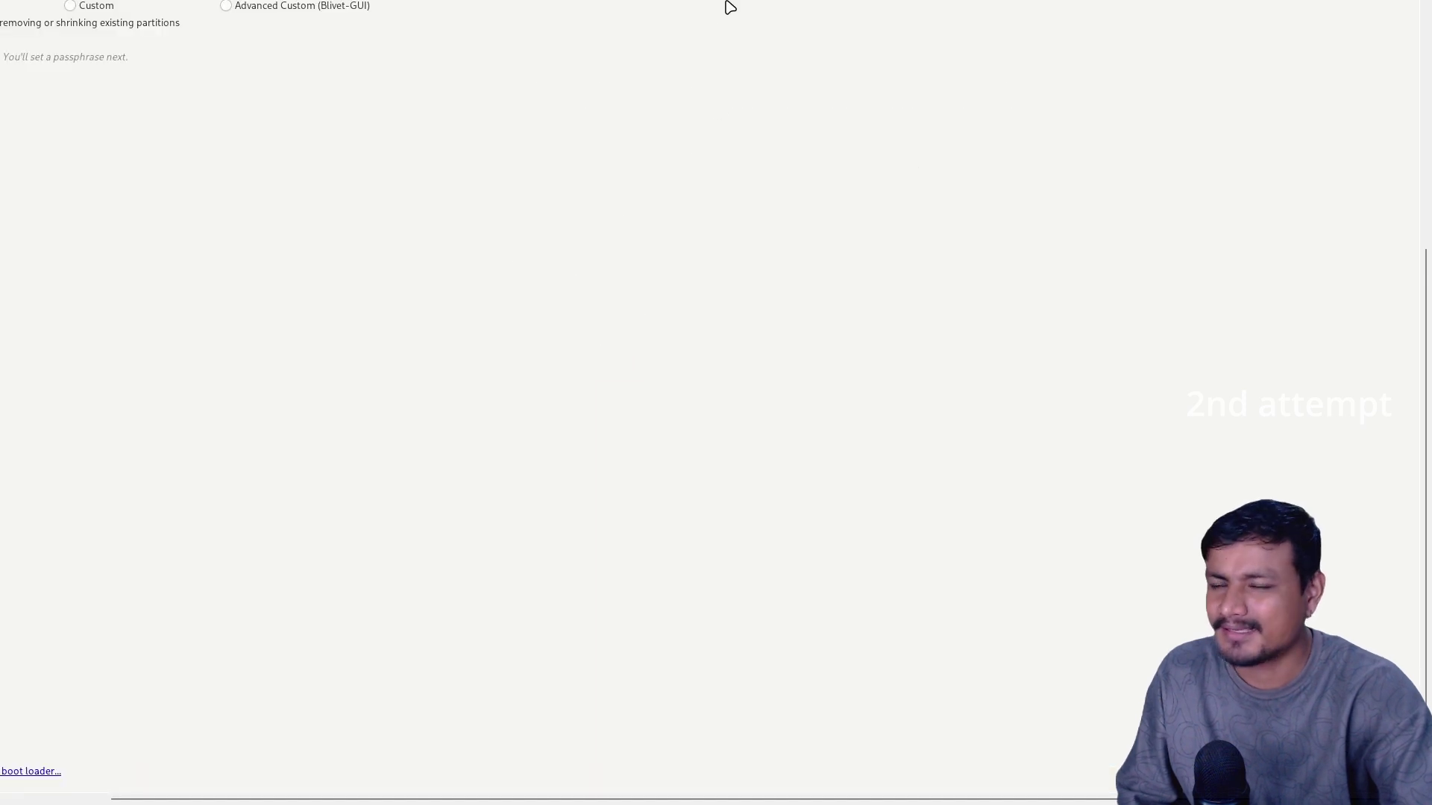
drag(1425, 450, 1420, 234)
Step: Press Done on the Installation Destination page with the current disk settings
drag(1421, 521, 1422, 415)
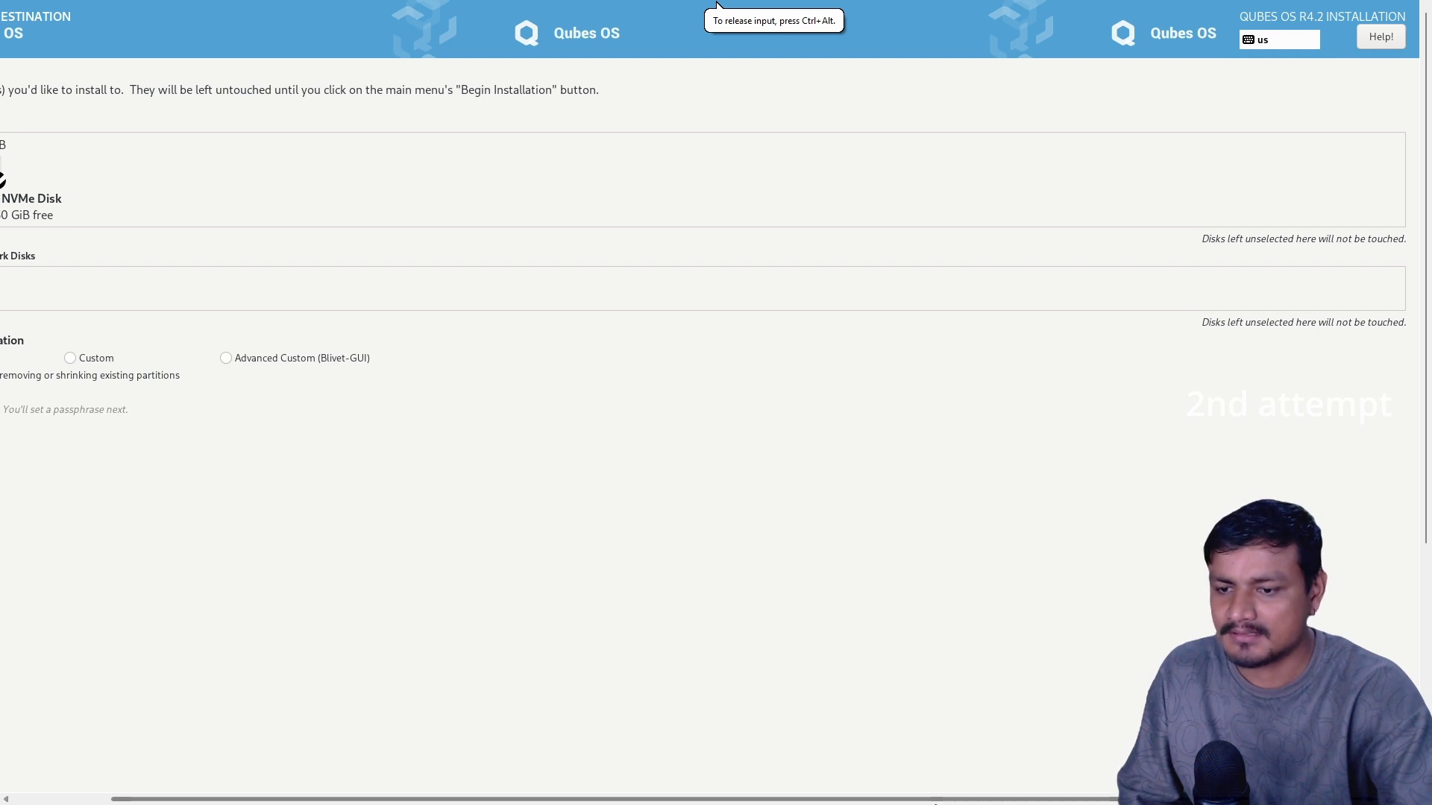
drag(923, 802, 613, 799)
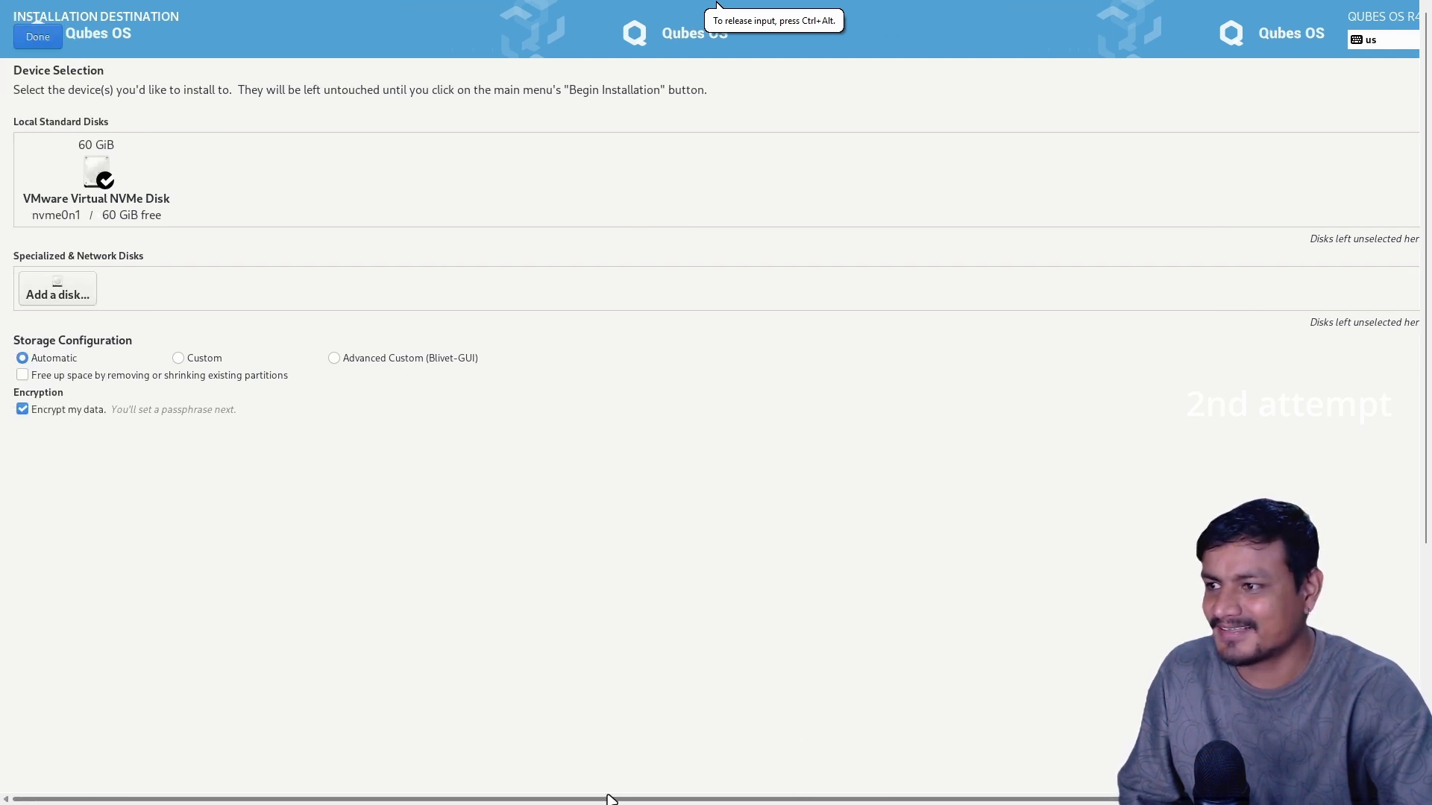
click(37, 37)
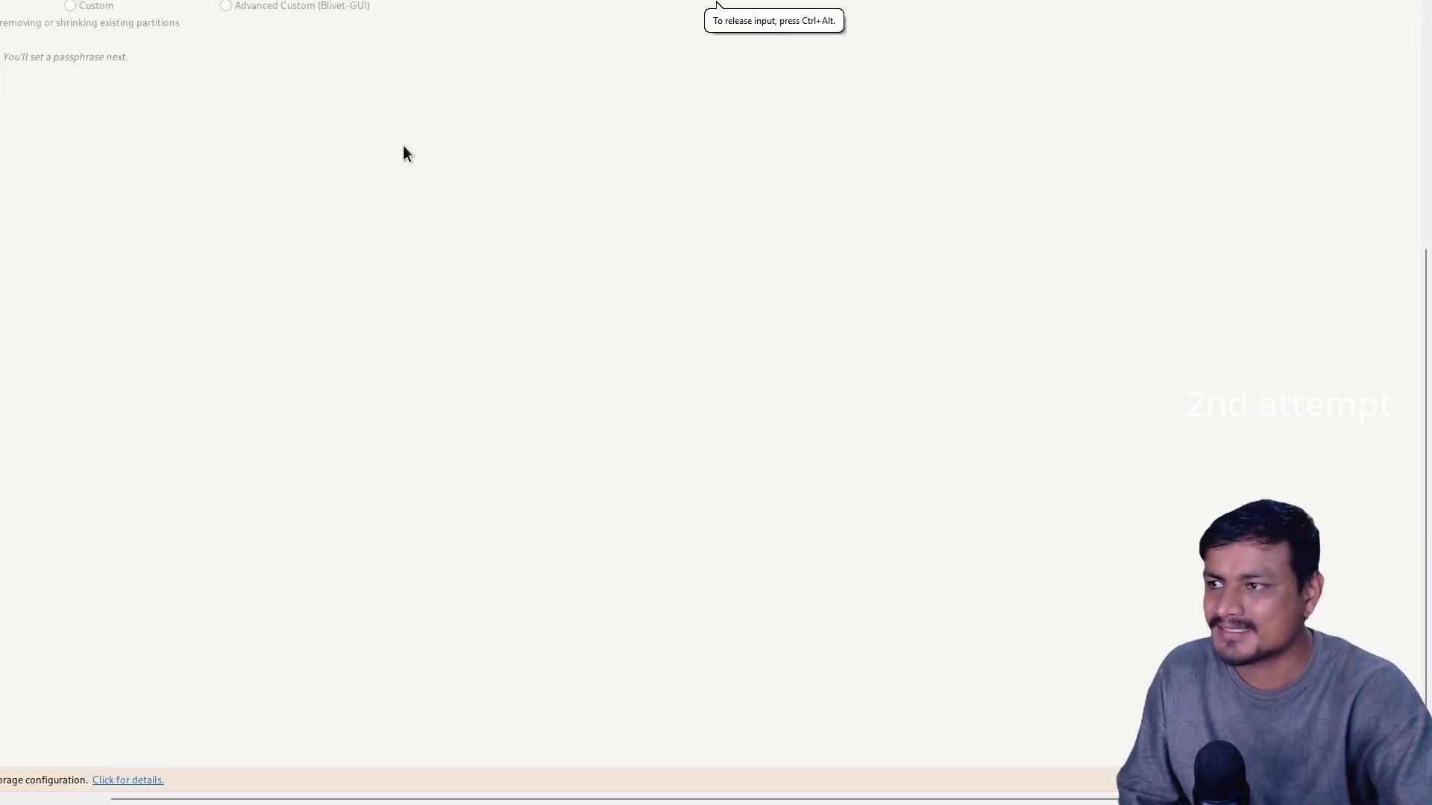
Step: Reselect the 60 GiB VMware NVMe disk, open Add a disk, and return to device selection
scroll(1424, 528, up, 5)
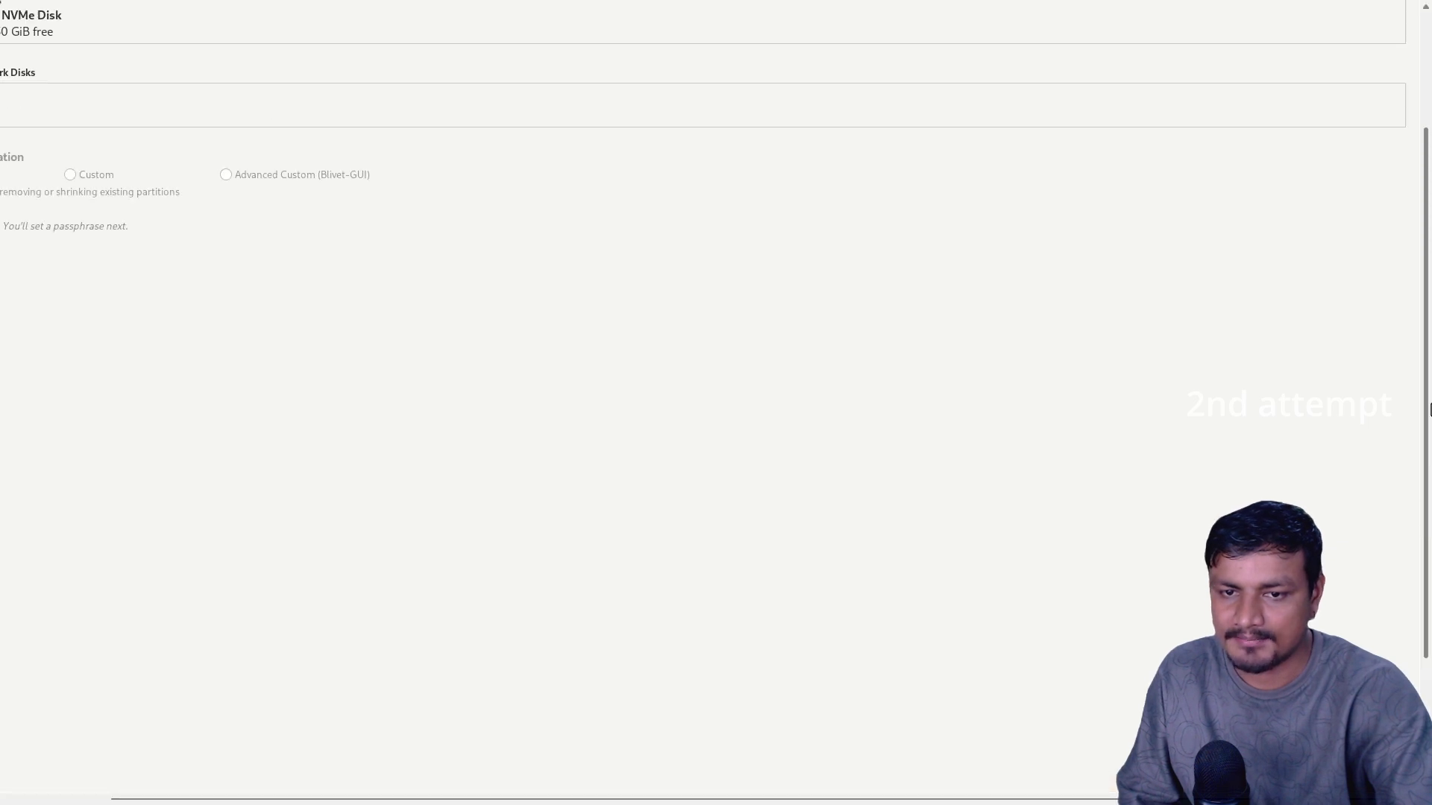
drag(735, 800, 639, 798)
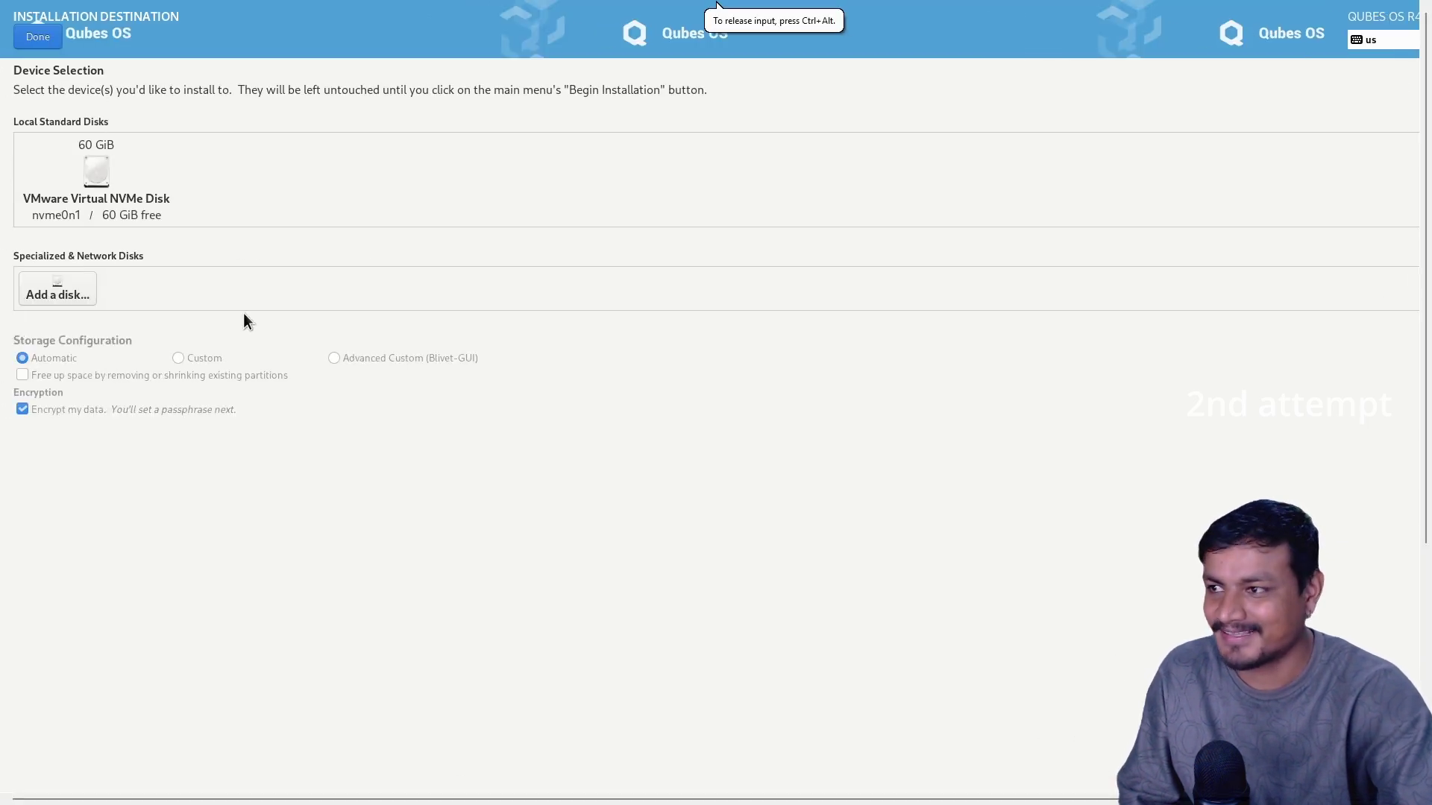
click(96, 174)
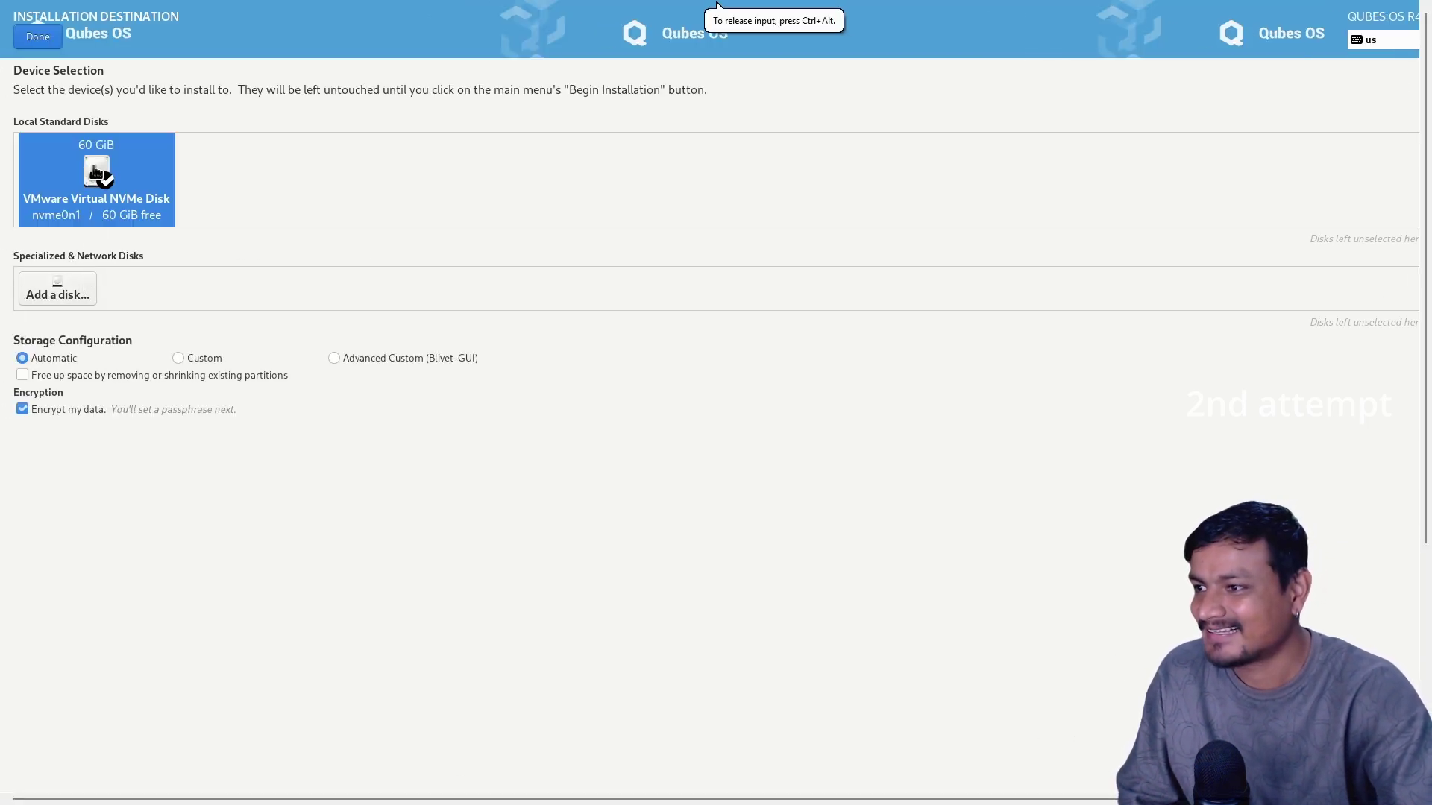
click(60, 284)
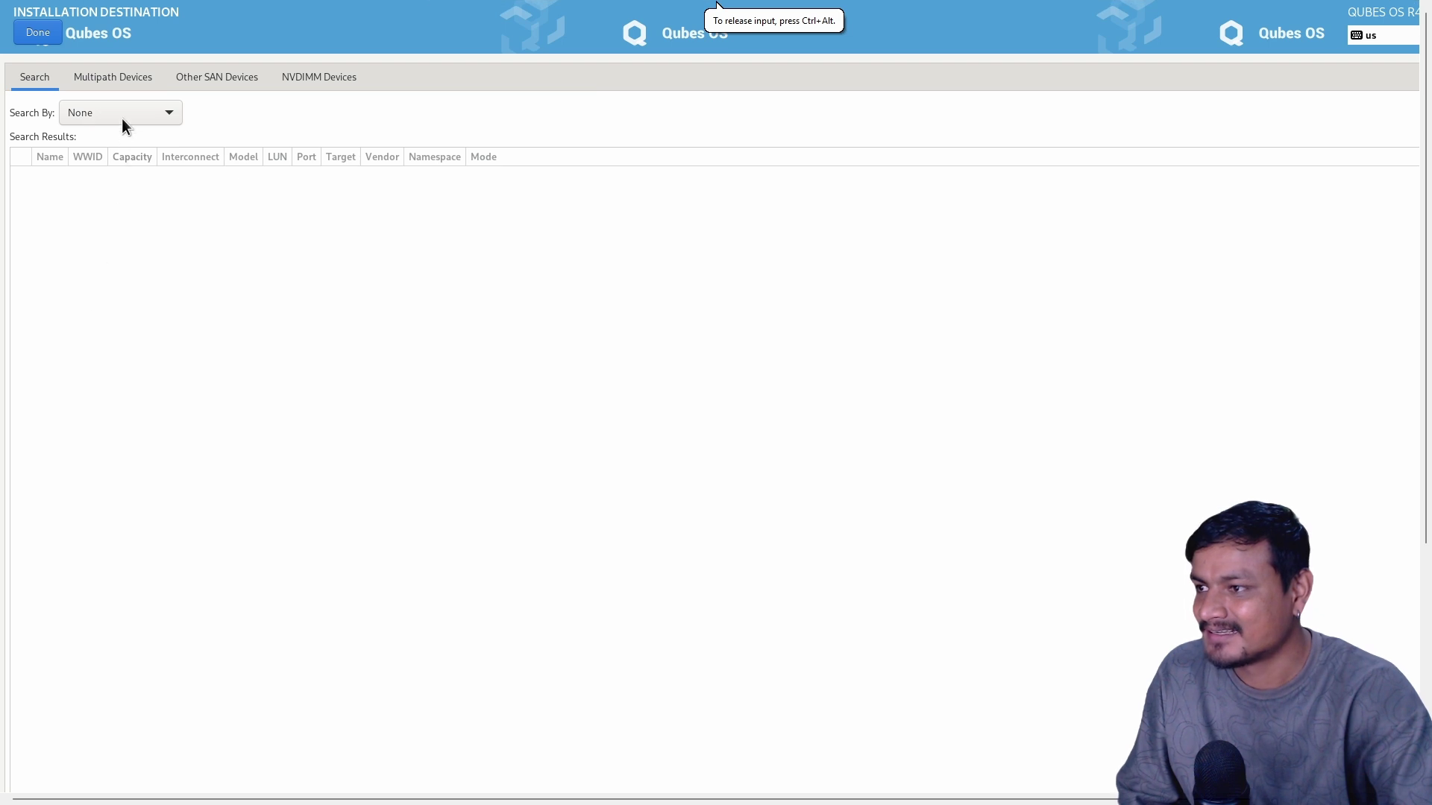
click(249, 112)
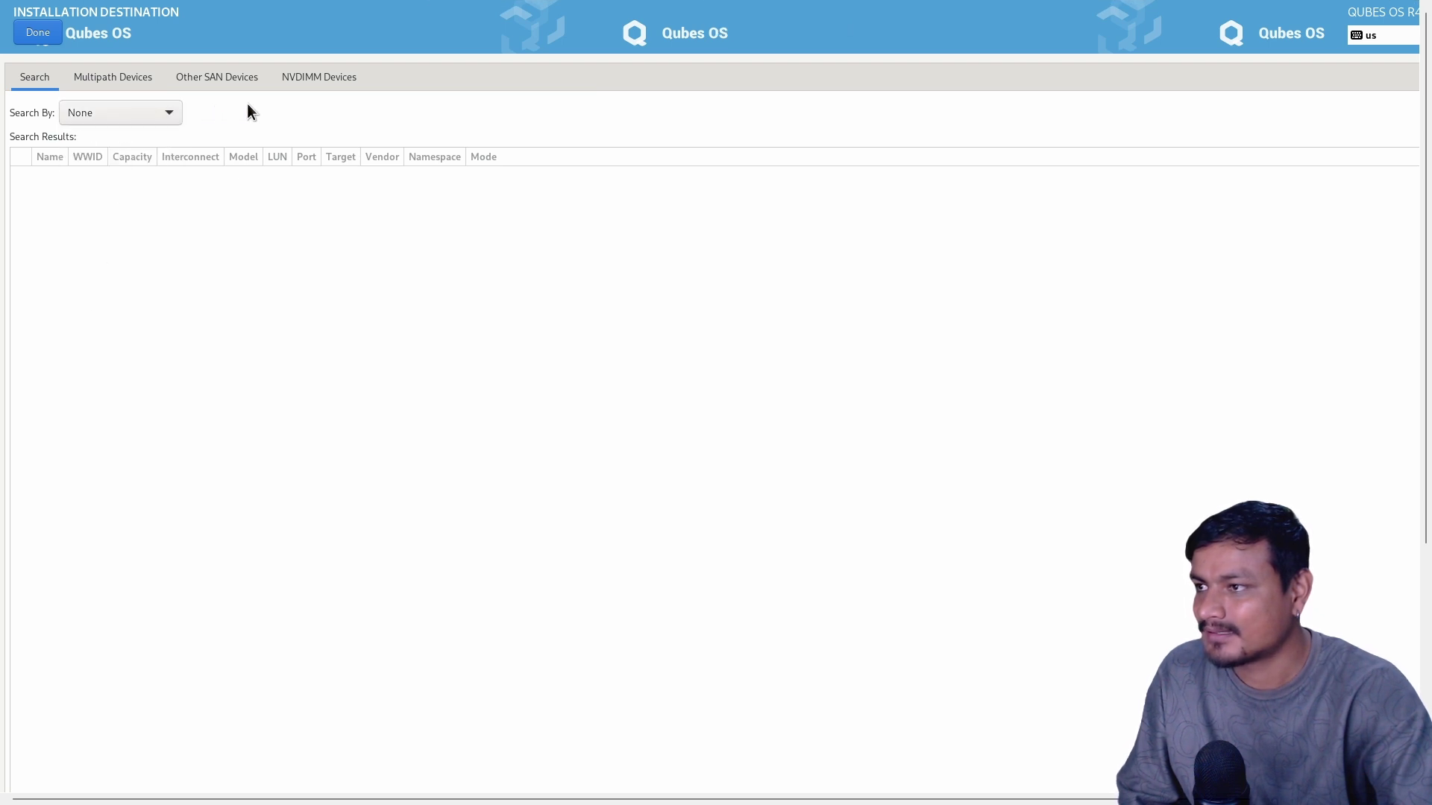
click(37, 33)
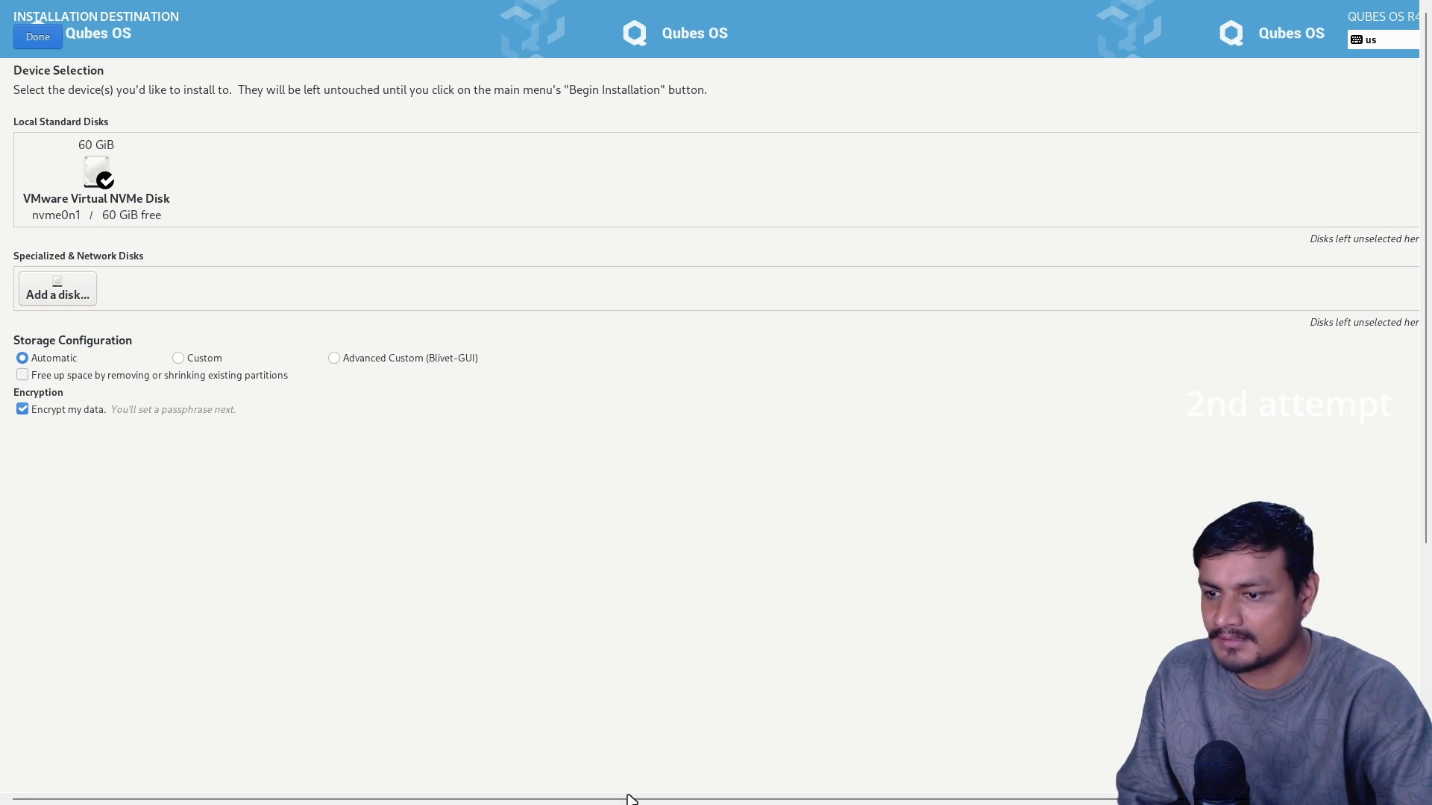
drag(943, 802, 1040, 804)
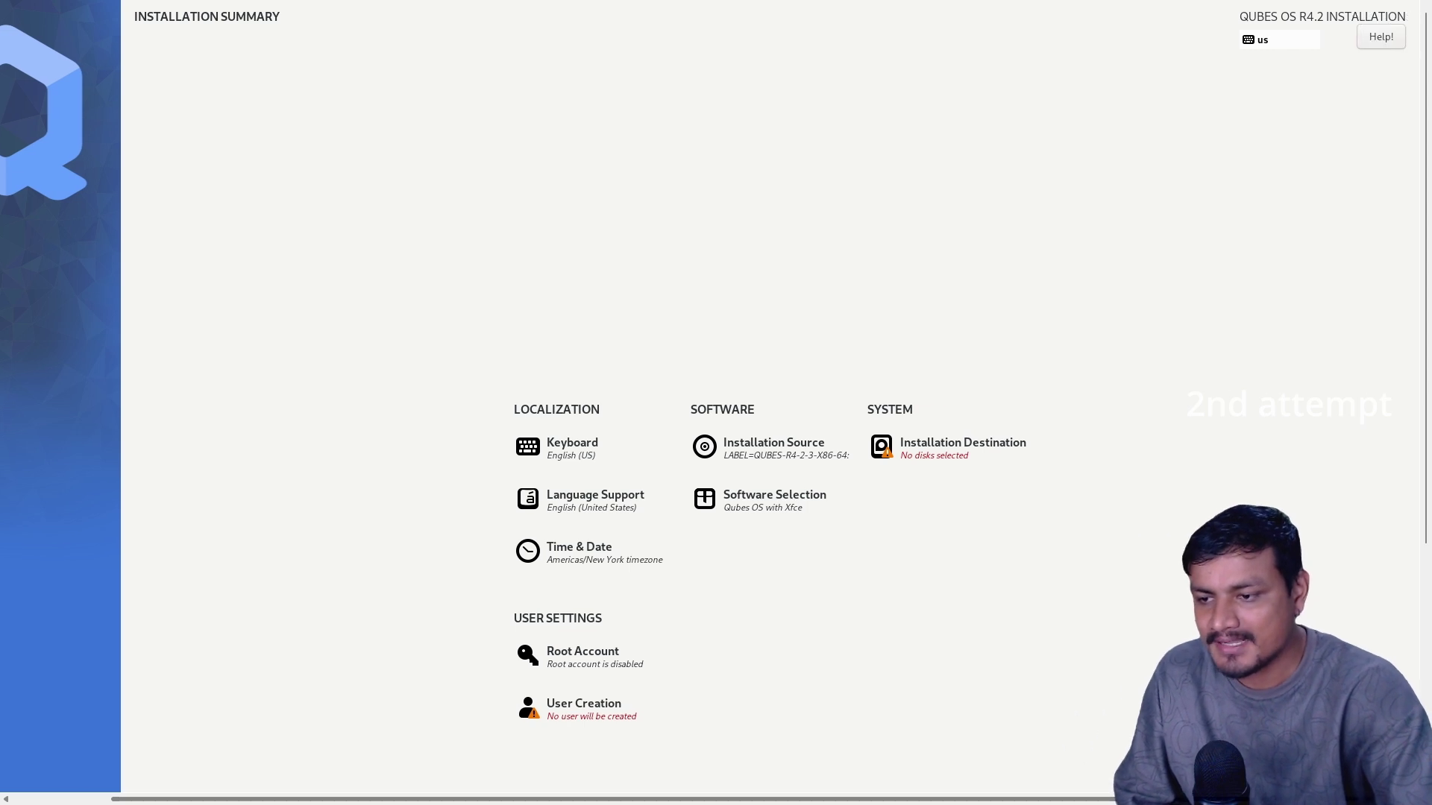
Step: Power off and reapply the OS Secure VM settings, then continue past English and the hardware warning
mouse_move(716, 28)
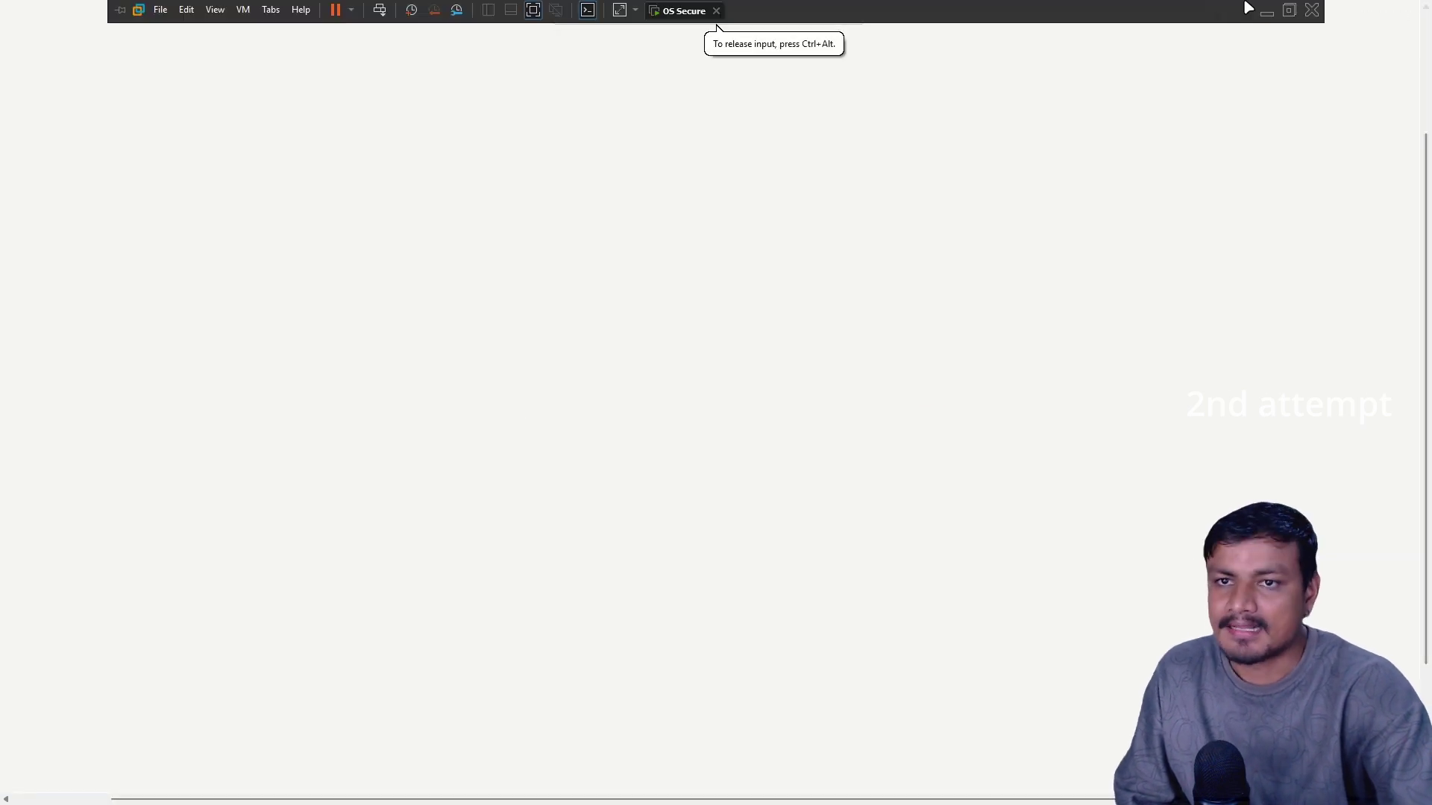
click(716, 11)
click(701, 438)
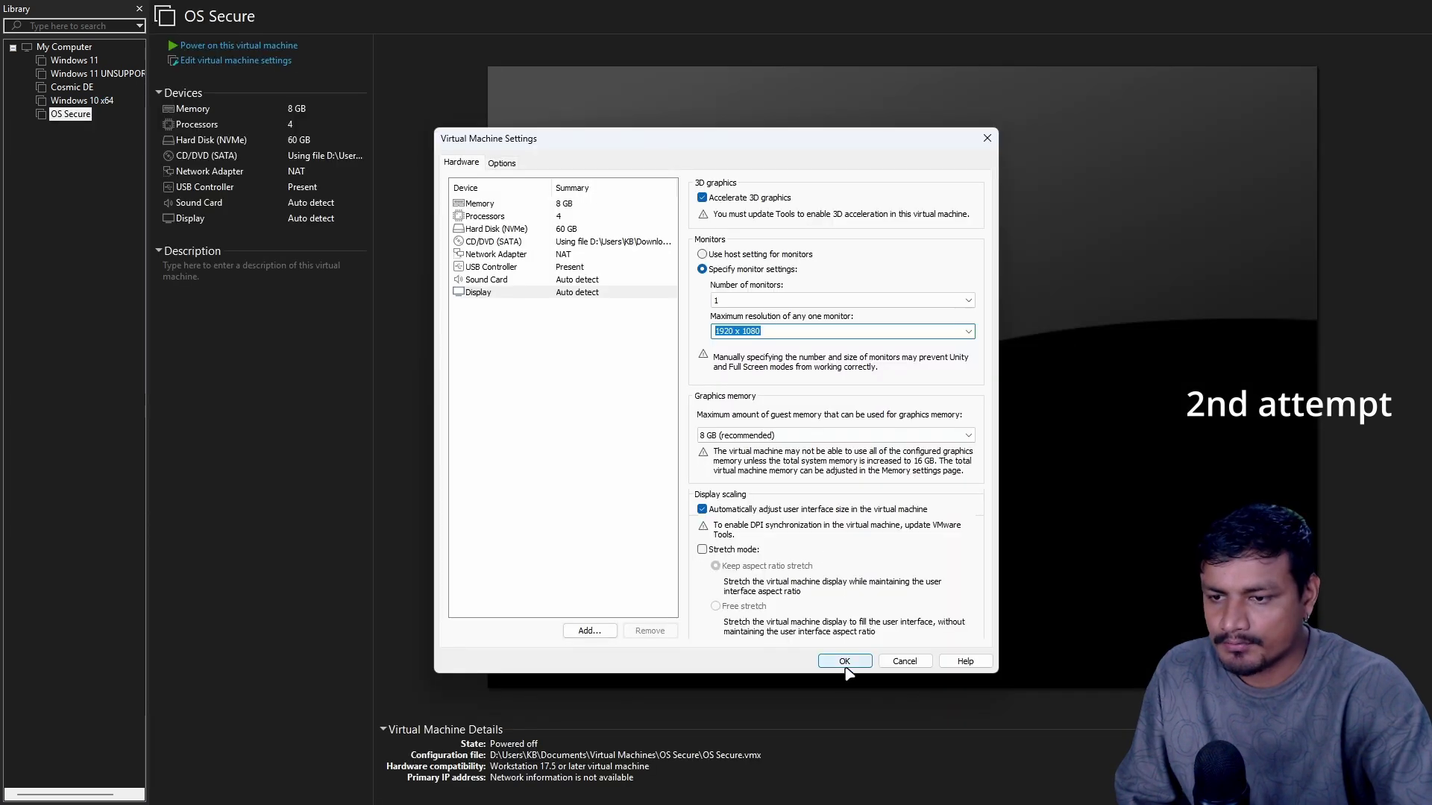
click(838, 656)
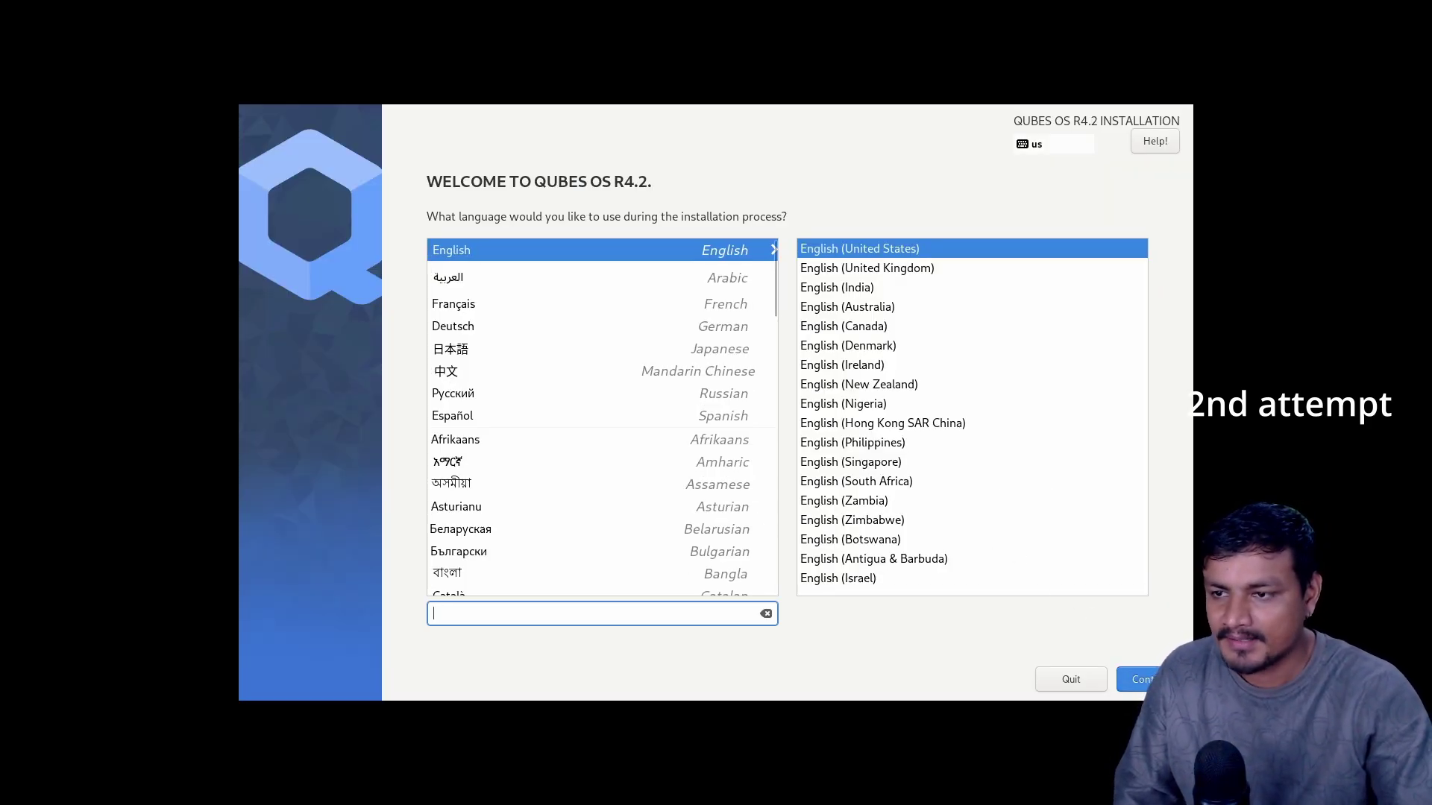
click(1140, 682)
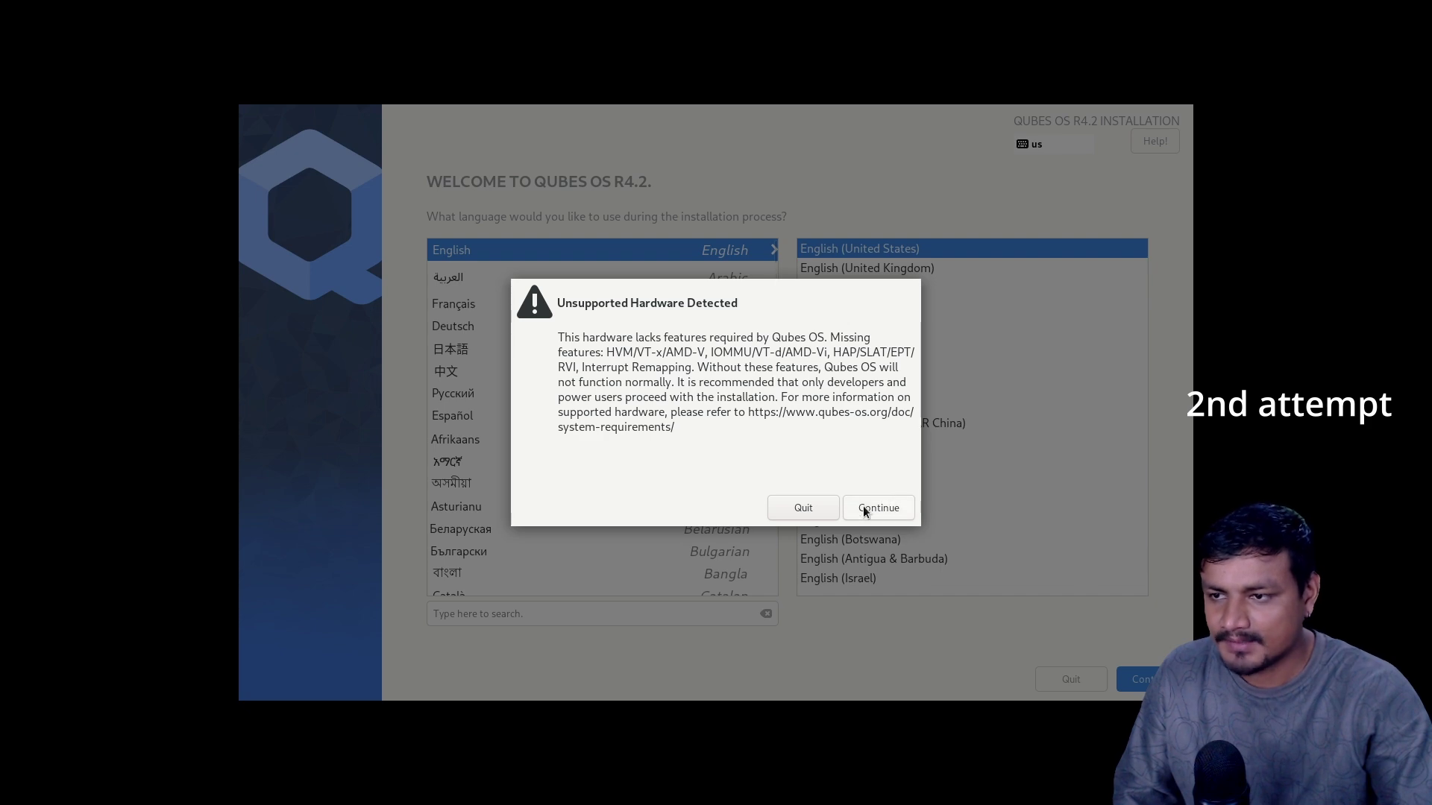
click(879, 508)
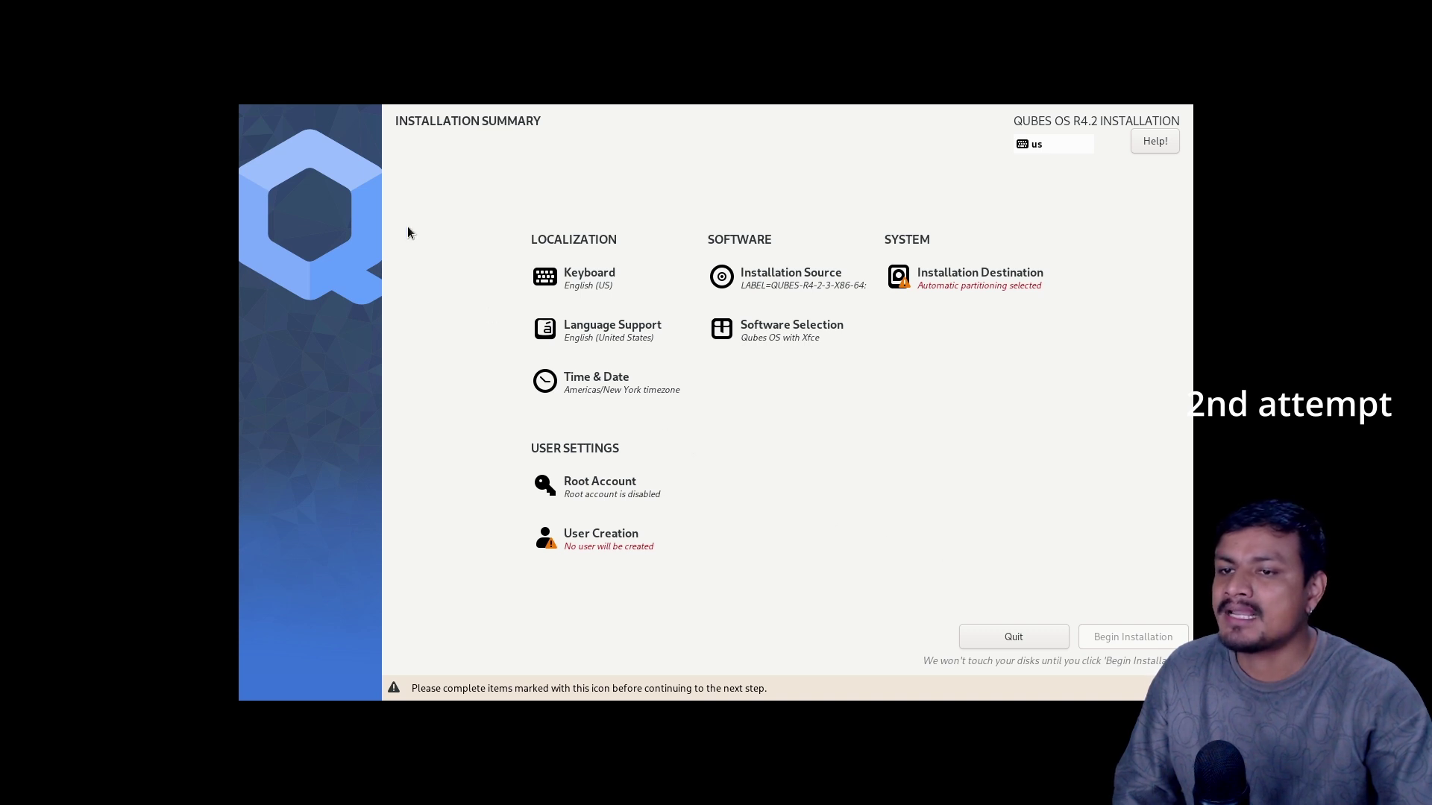
Step: Close the running OS Secure VM and confirm powering it off
mouse_move(267, 4)
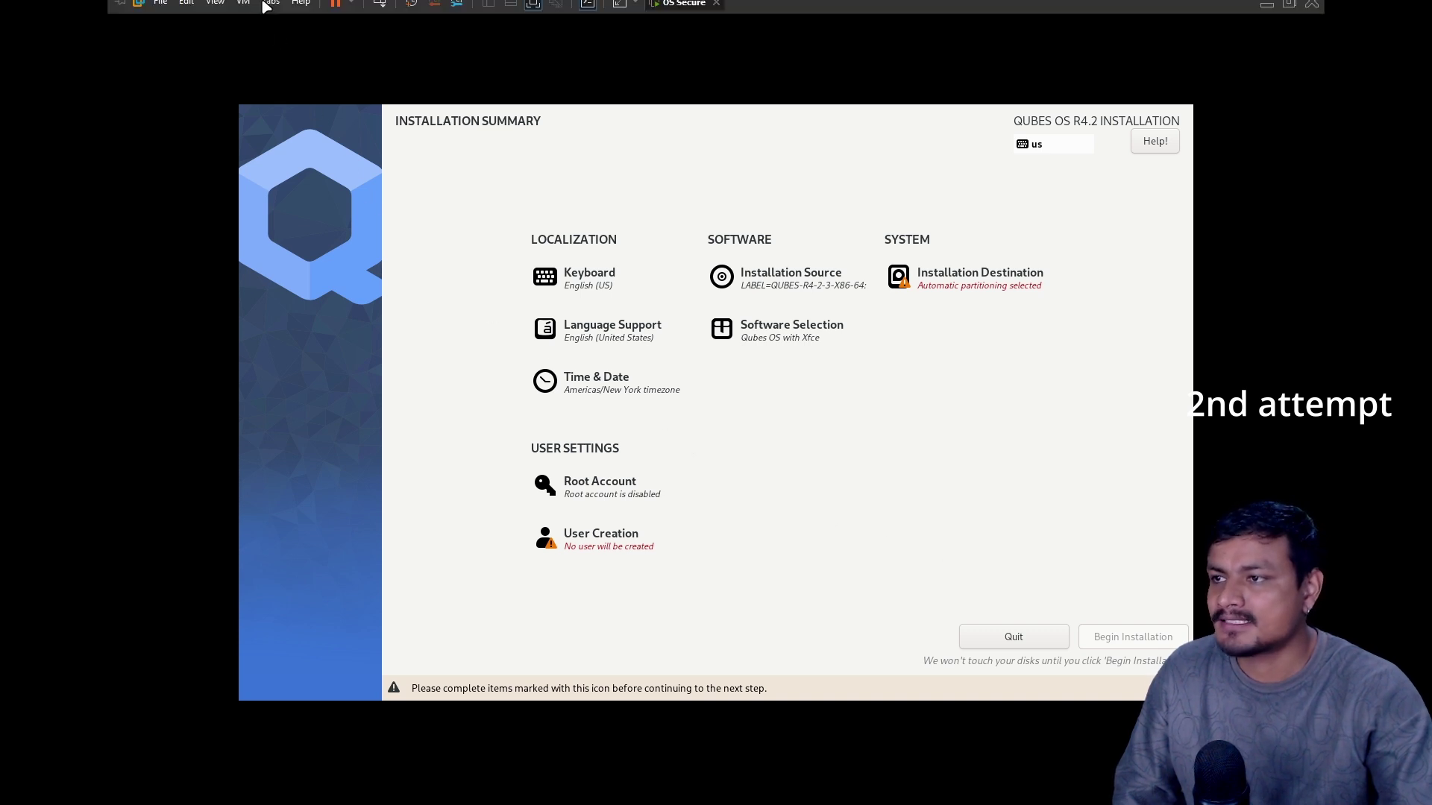
click(716, 10)
click(694, 430)
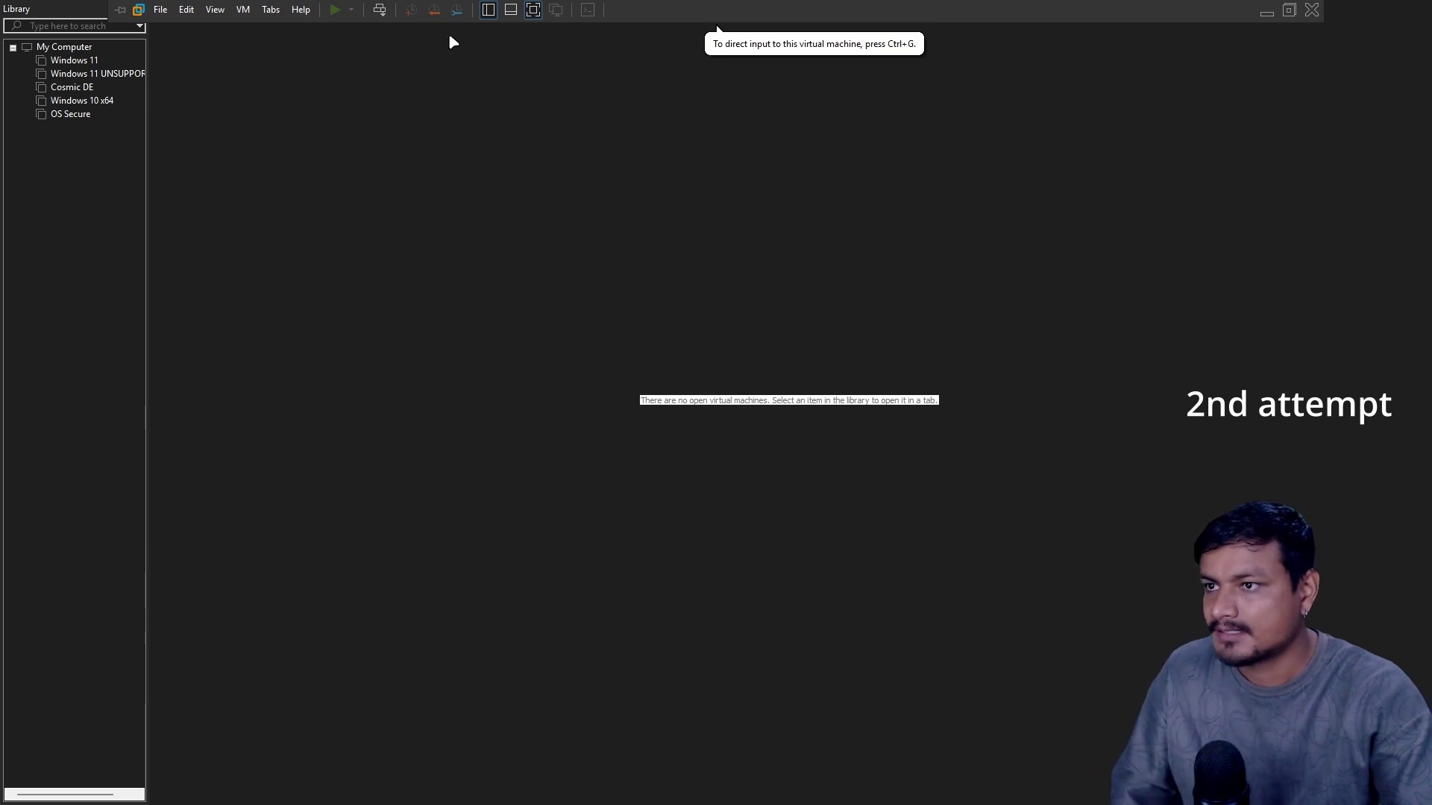
Step: Enable Intel VT-x/EPT and IOMMU virtualization in OS Secure's Processors settings and save
click(73, 116)
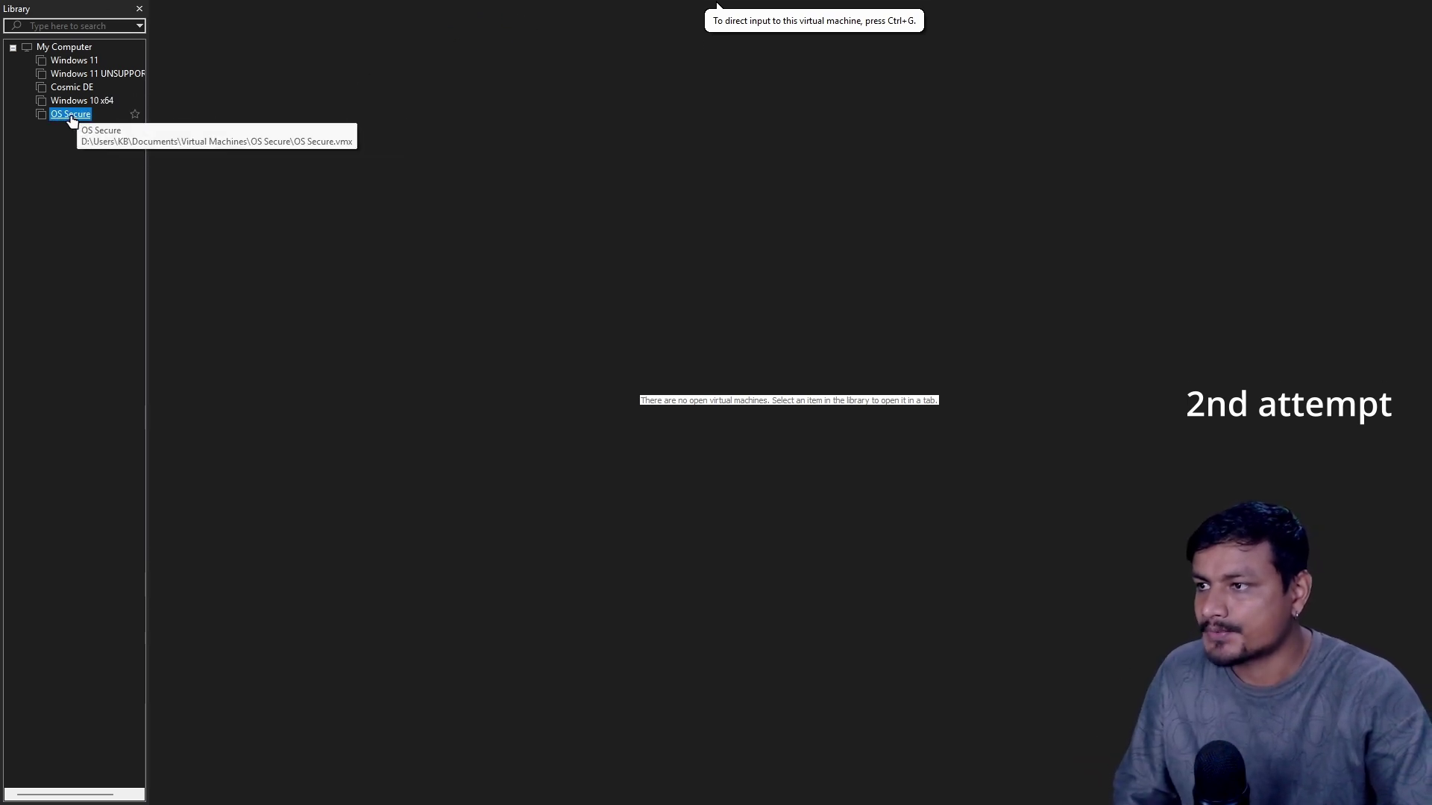
double_click(73, 116)
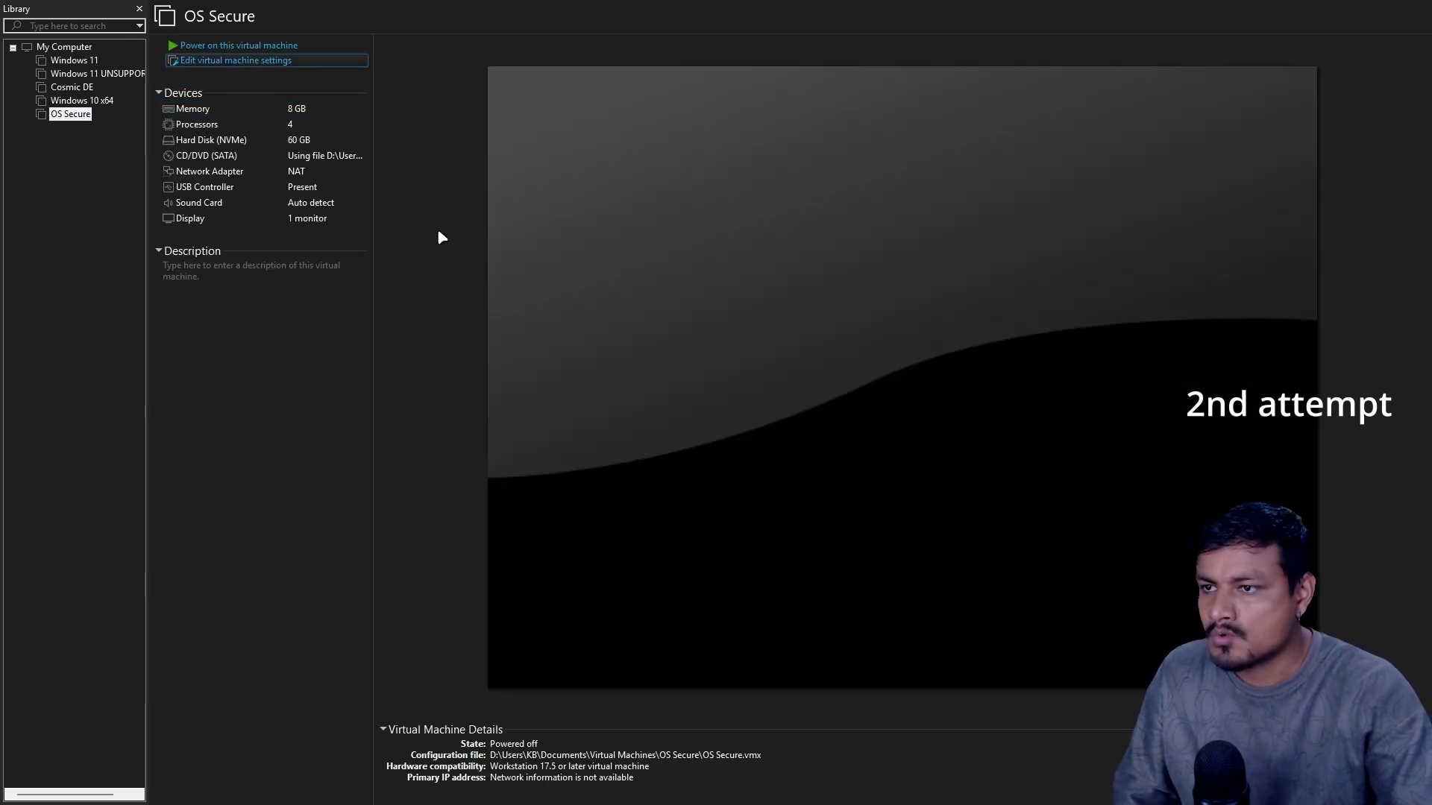
click(524, 220)
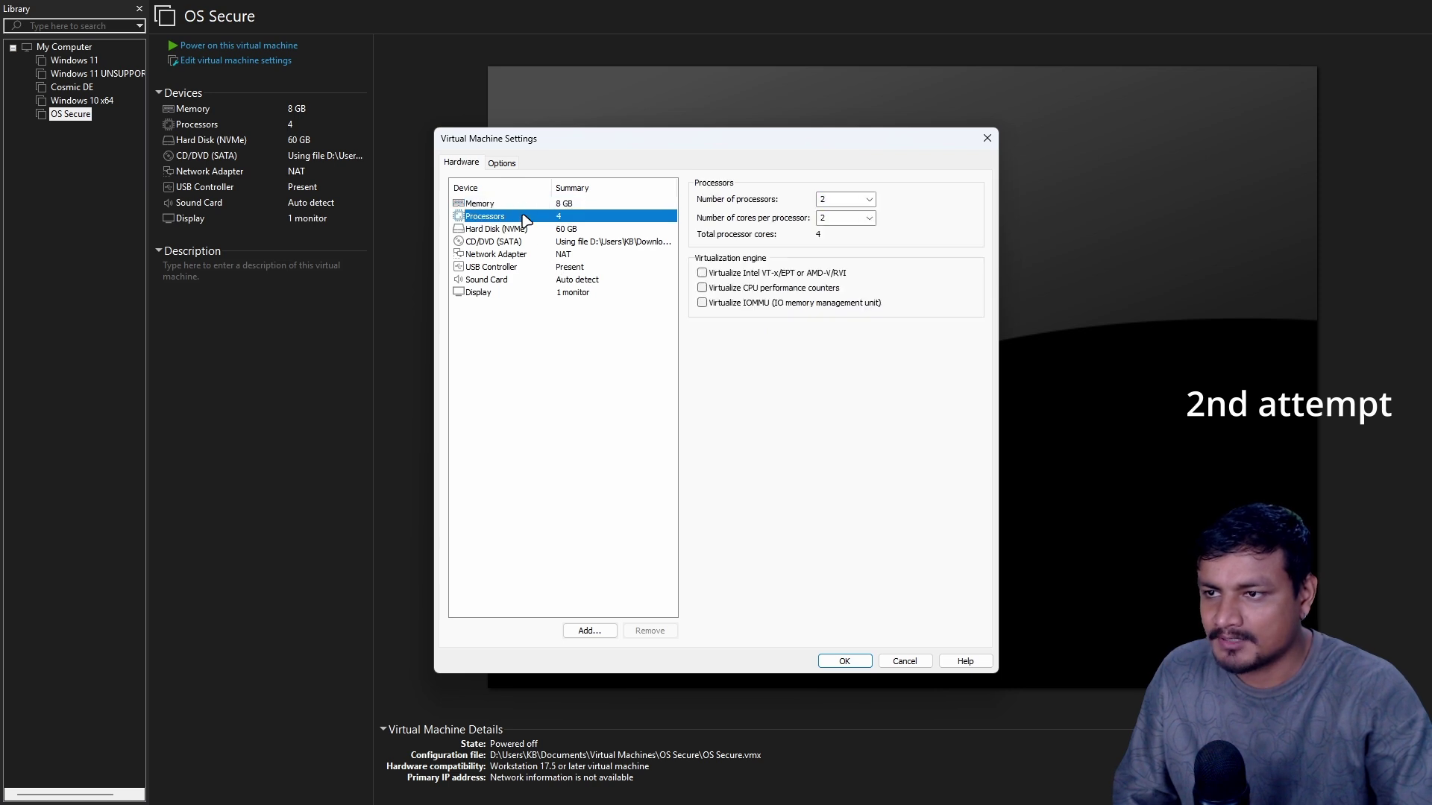
click(702, 274)
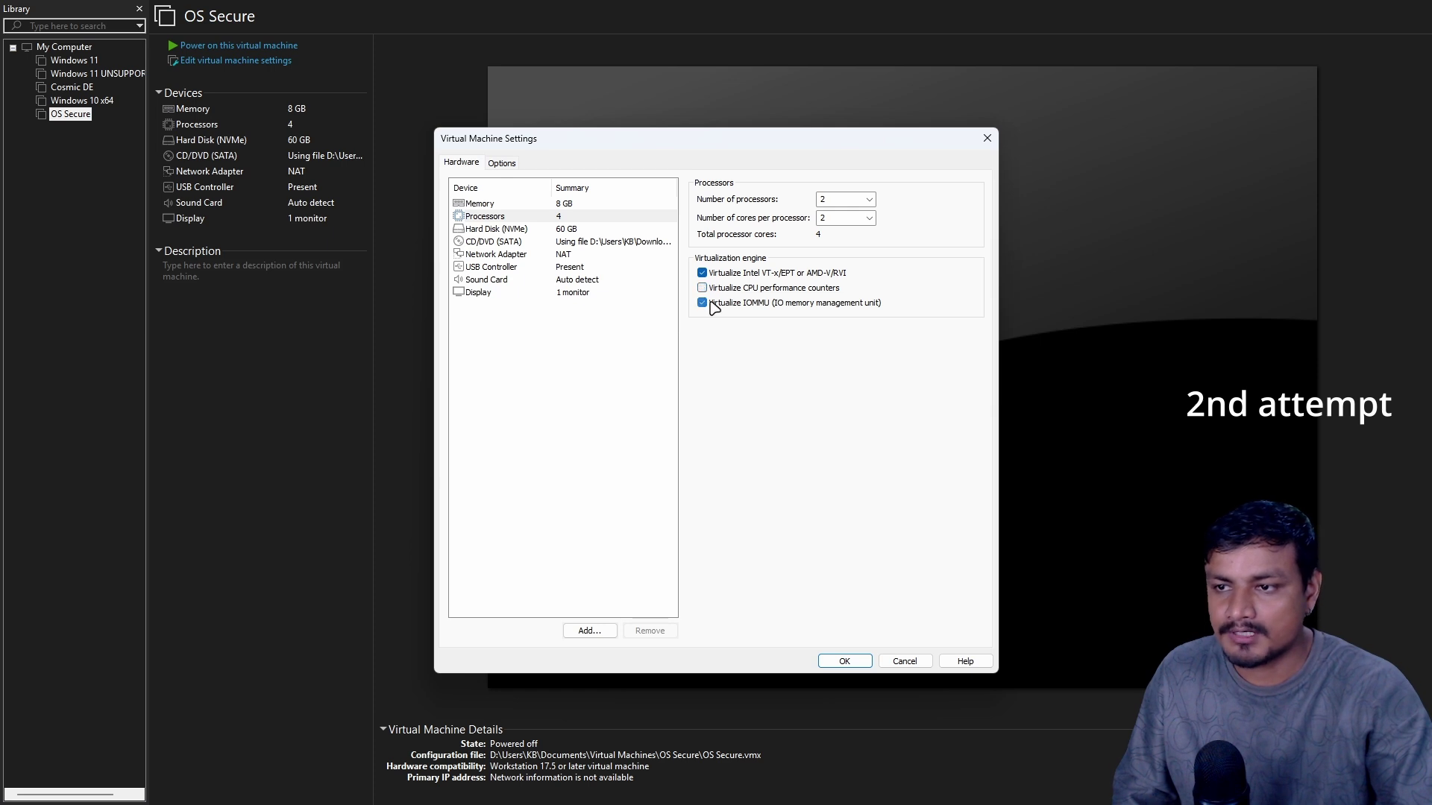
click(843, 660)
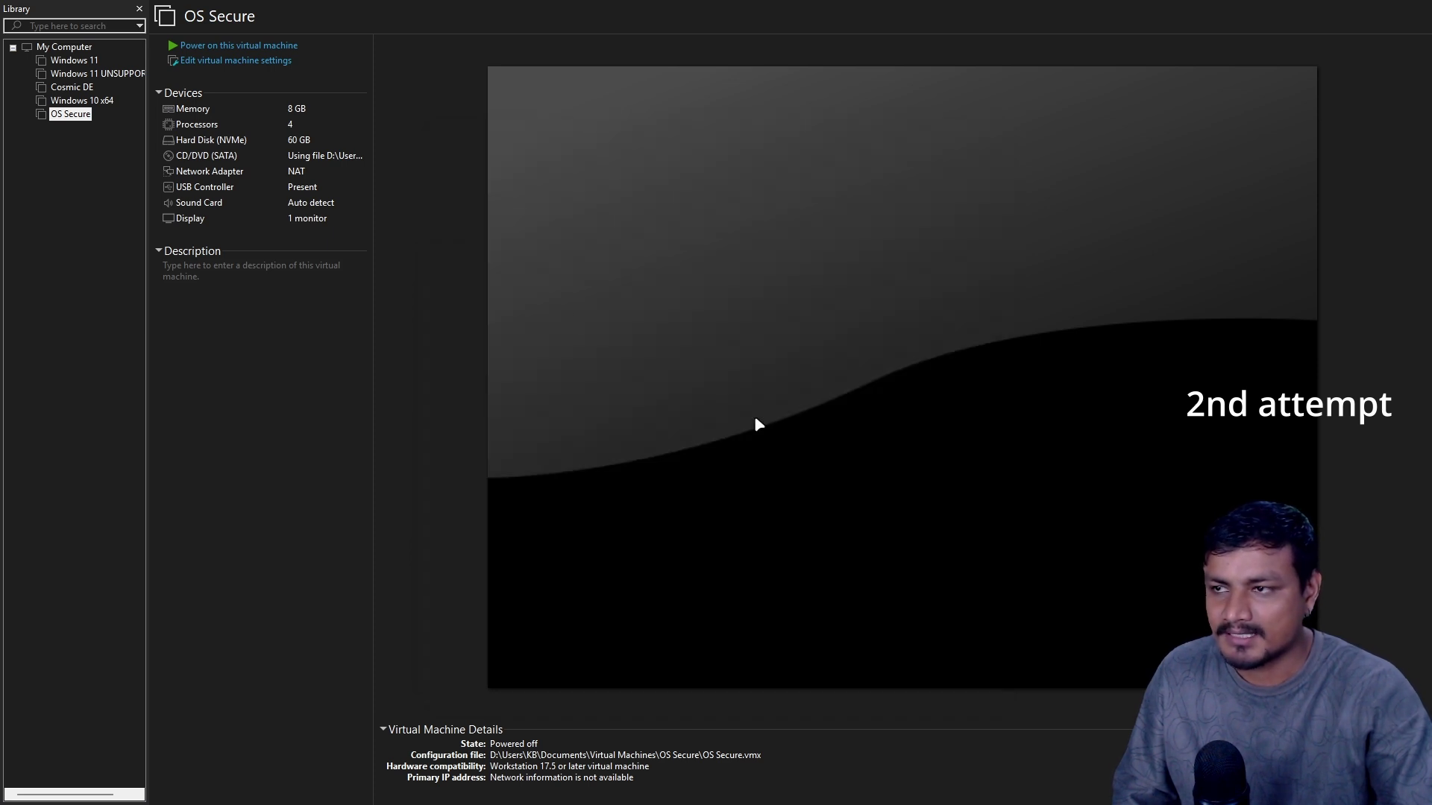
Step: Power on OS Secure, leave the 60 GiB NVMe disk unselected, and add an administrator user
click(241, 46)
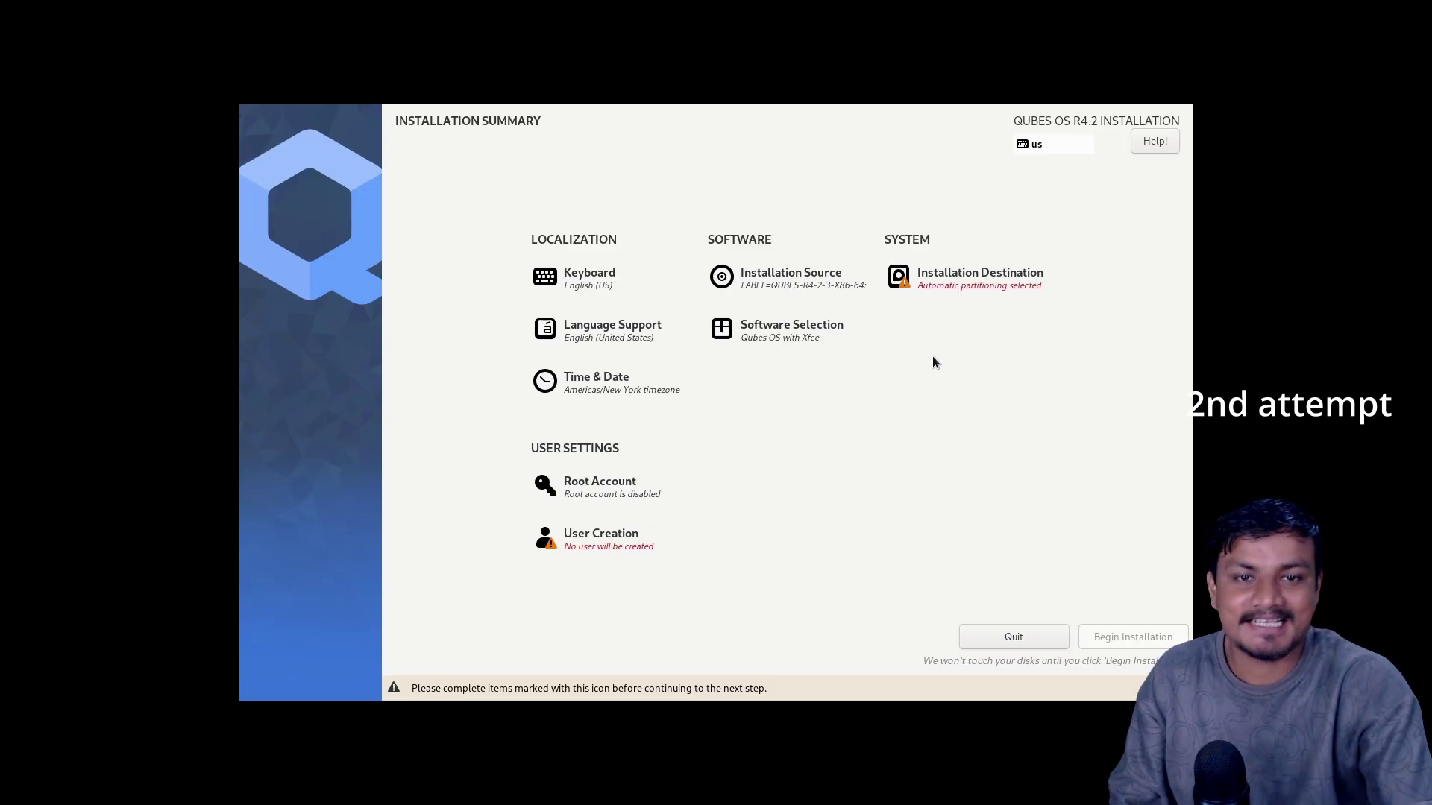
click(969, 282)
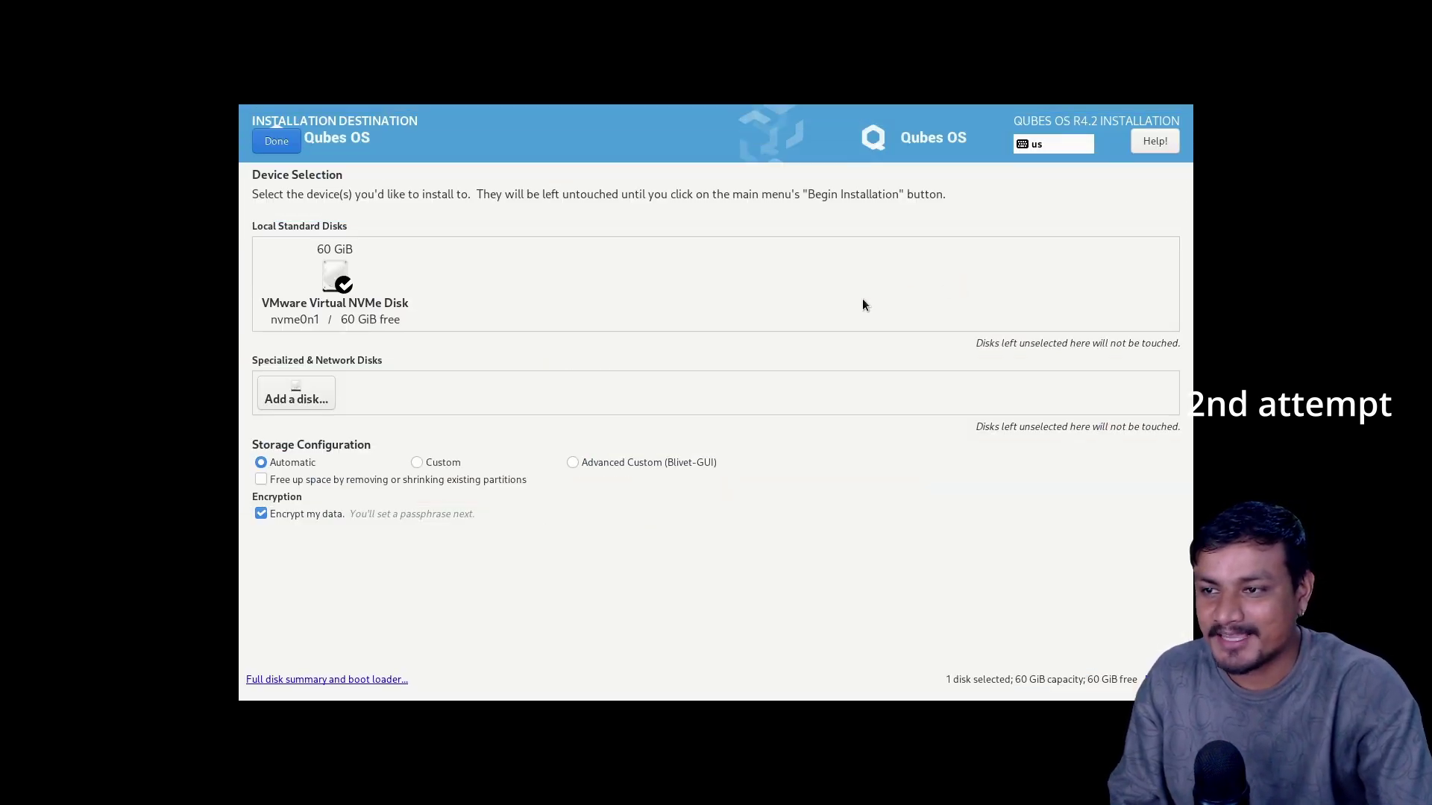
click(338, 280)
click(277, 141)
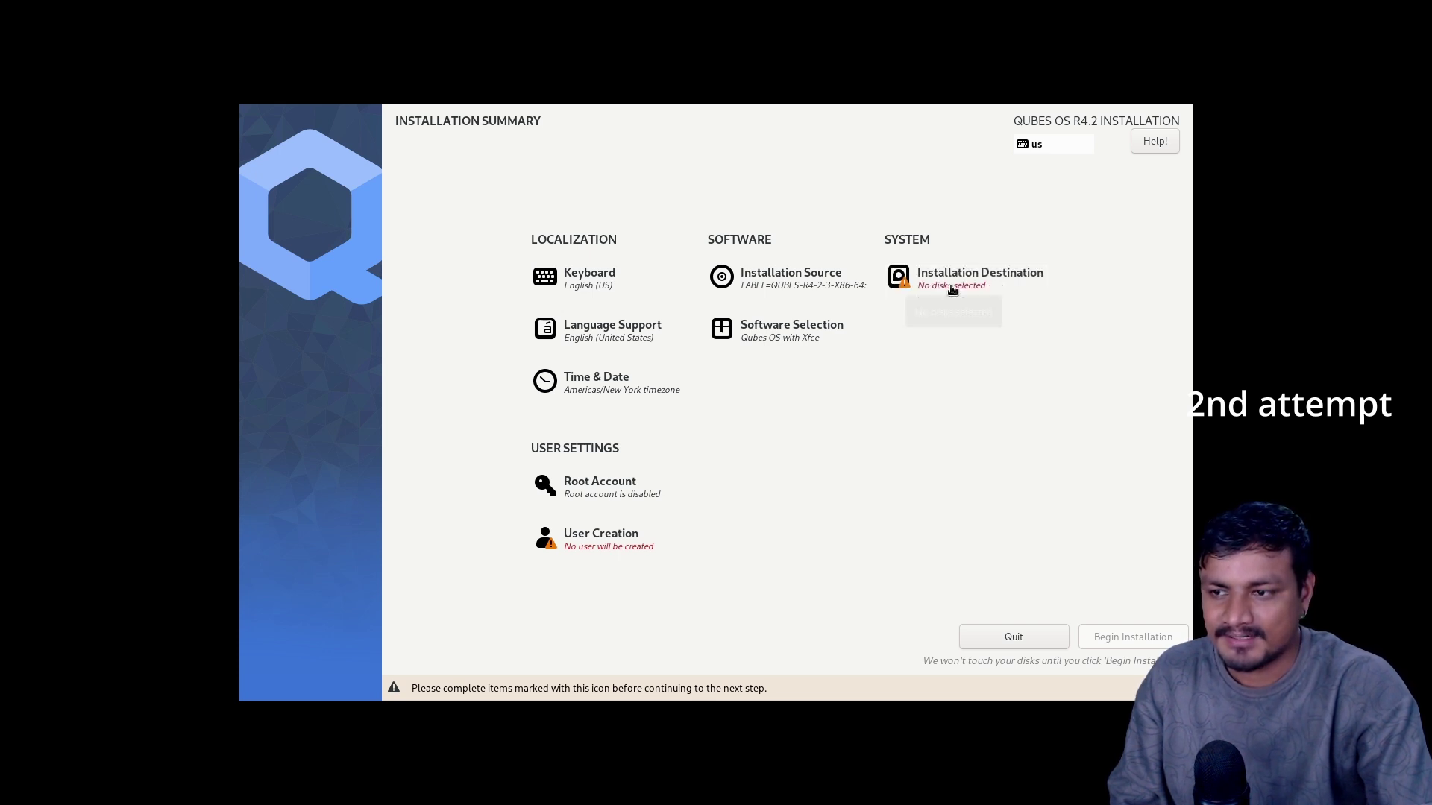
click(588, 534)
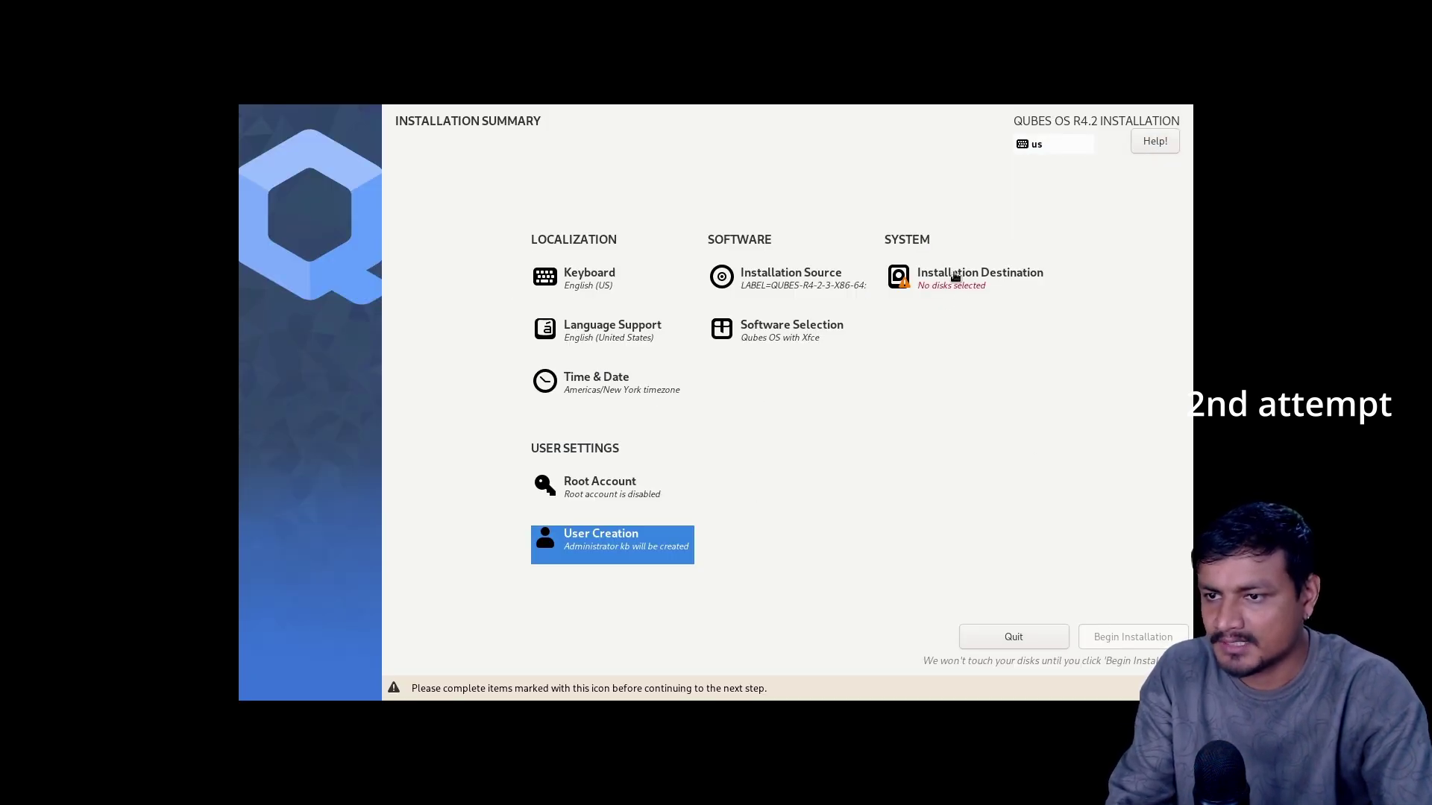
click(798, 331)
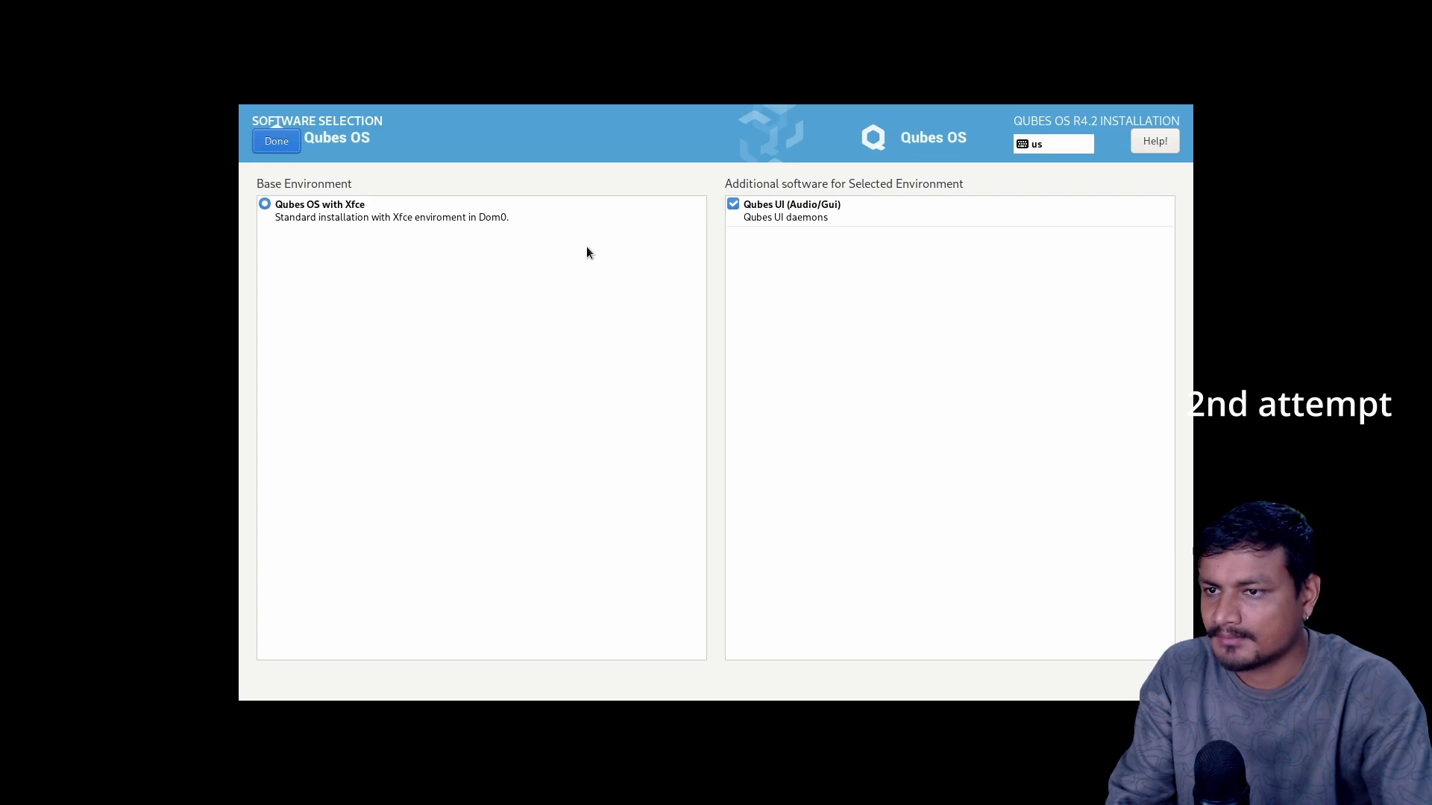
Step: Reselect the 60 GiB disk, try Advanced Custom and Custom, return to Automatic without encryption, then deselect it
click(276, 142)
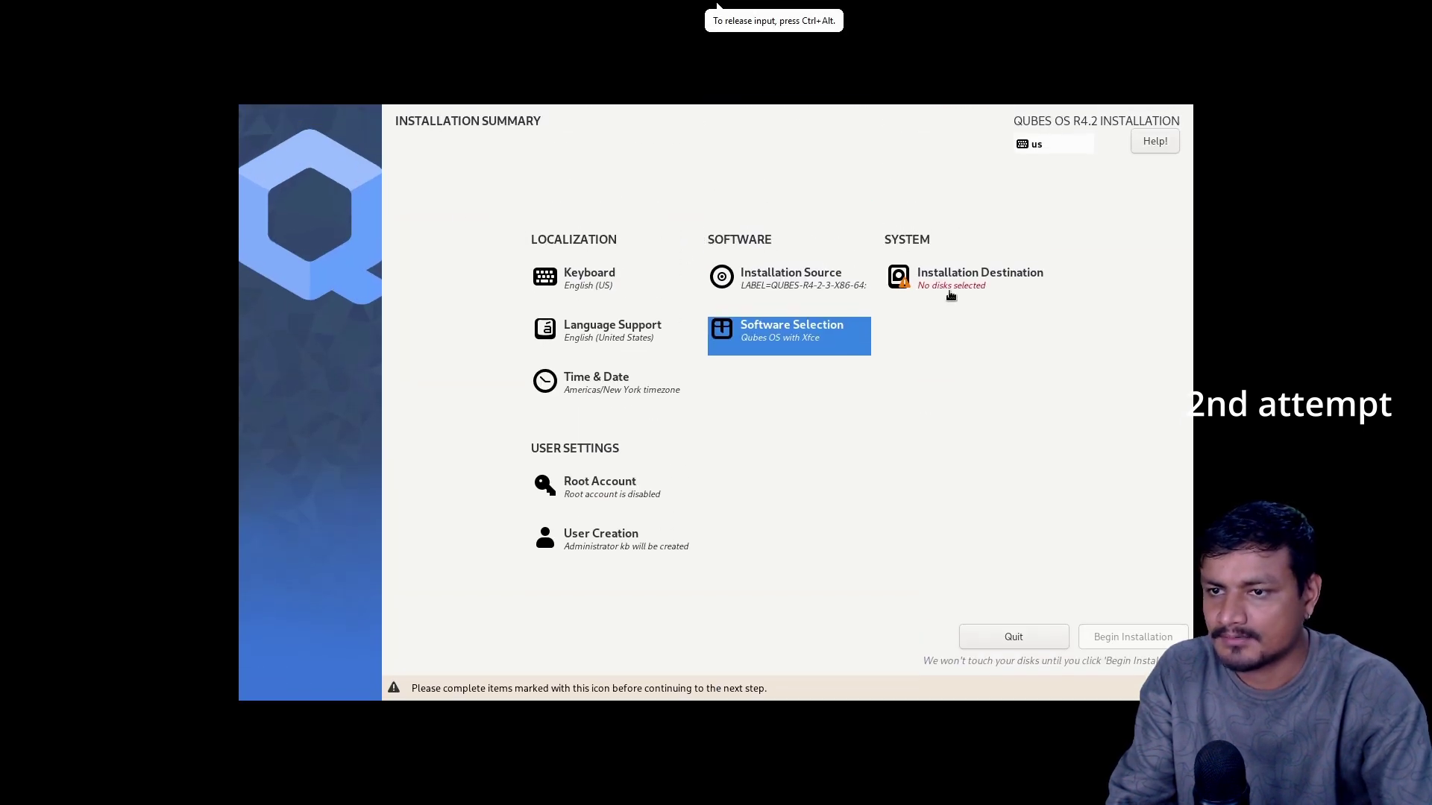
click(951, 296)
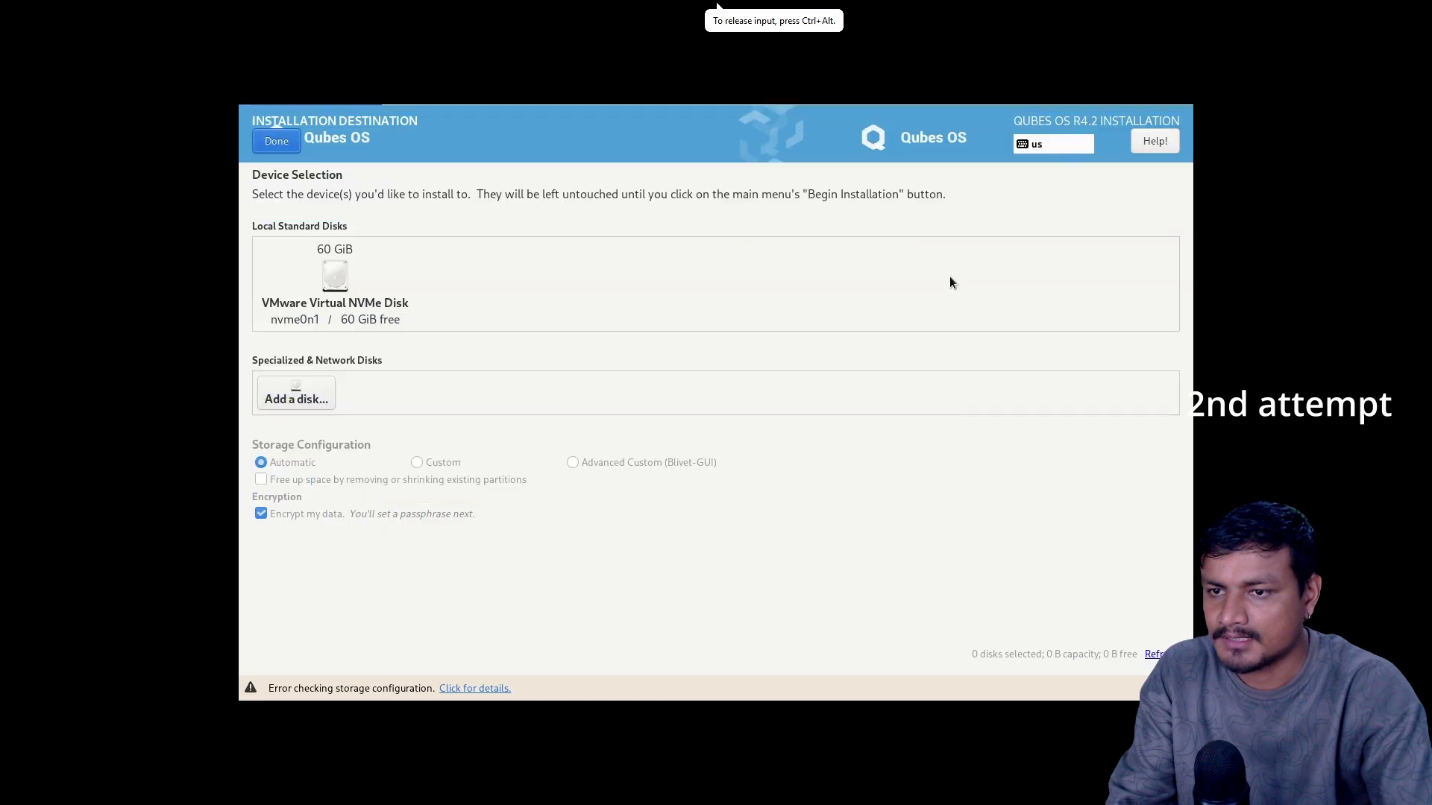
click(369, 299)
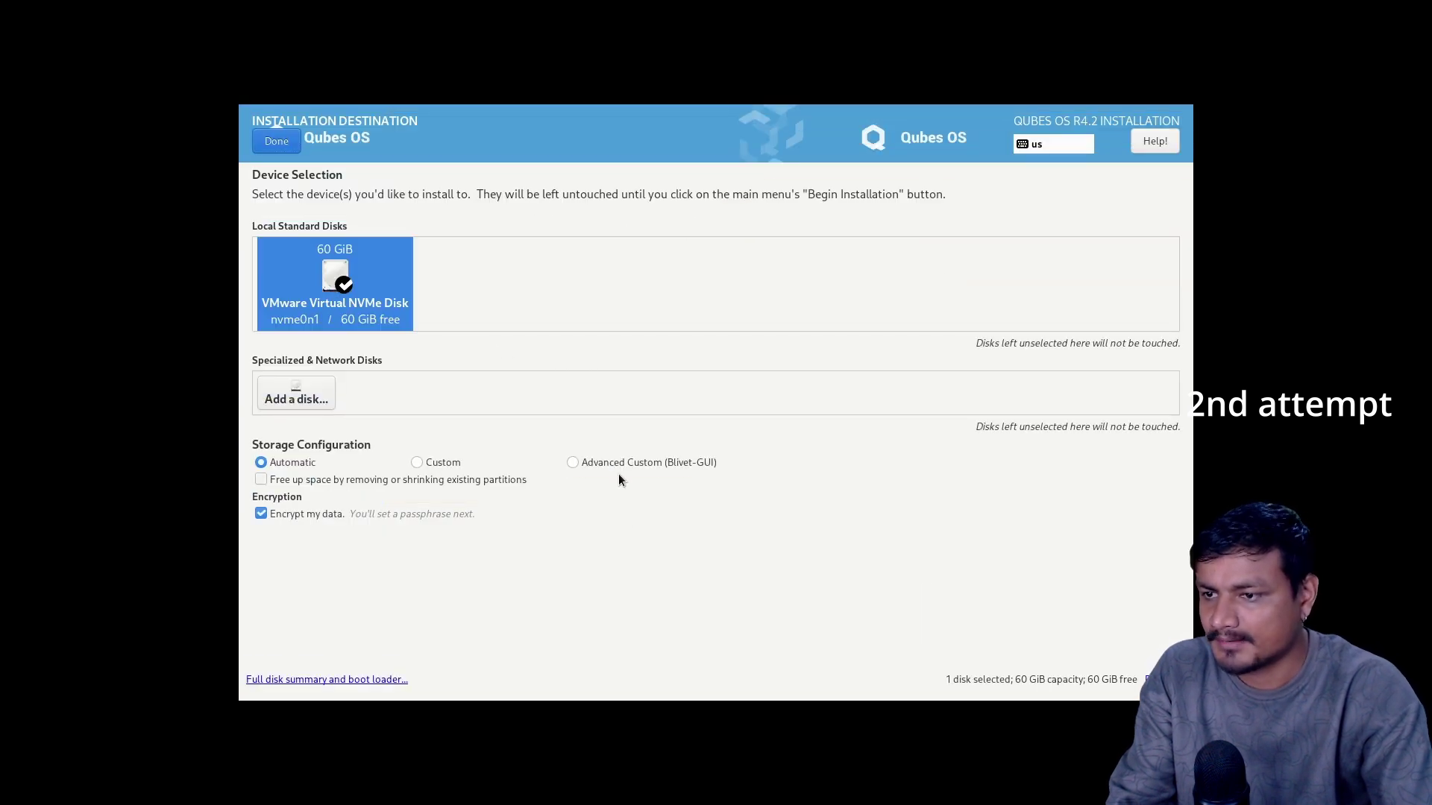
click(572, 464)
click(417, 464)
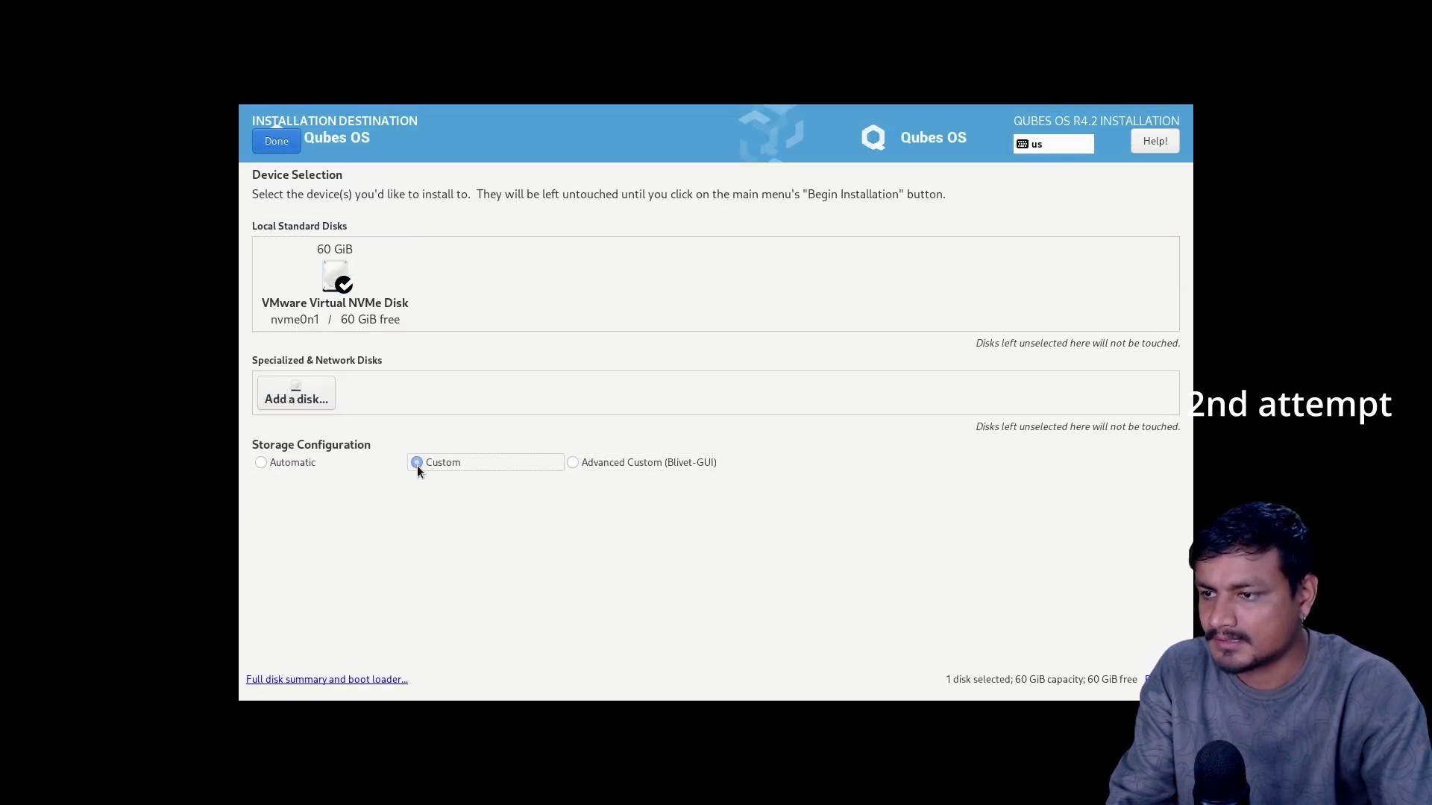
click(291, 462)
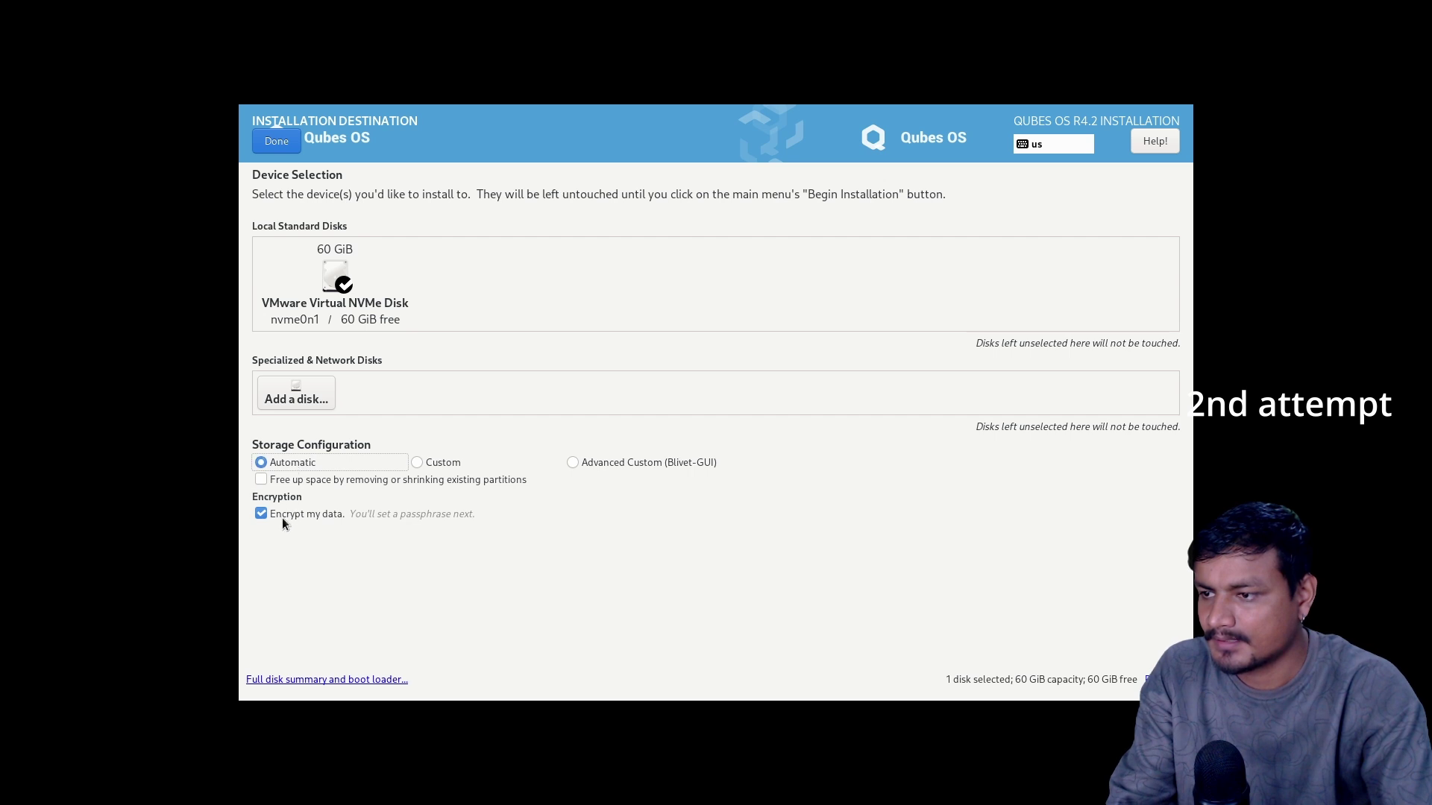
click(287, 518)
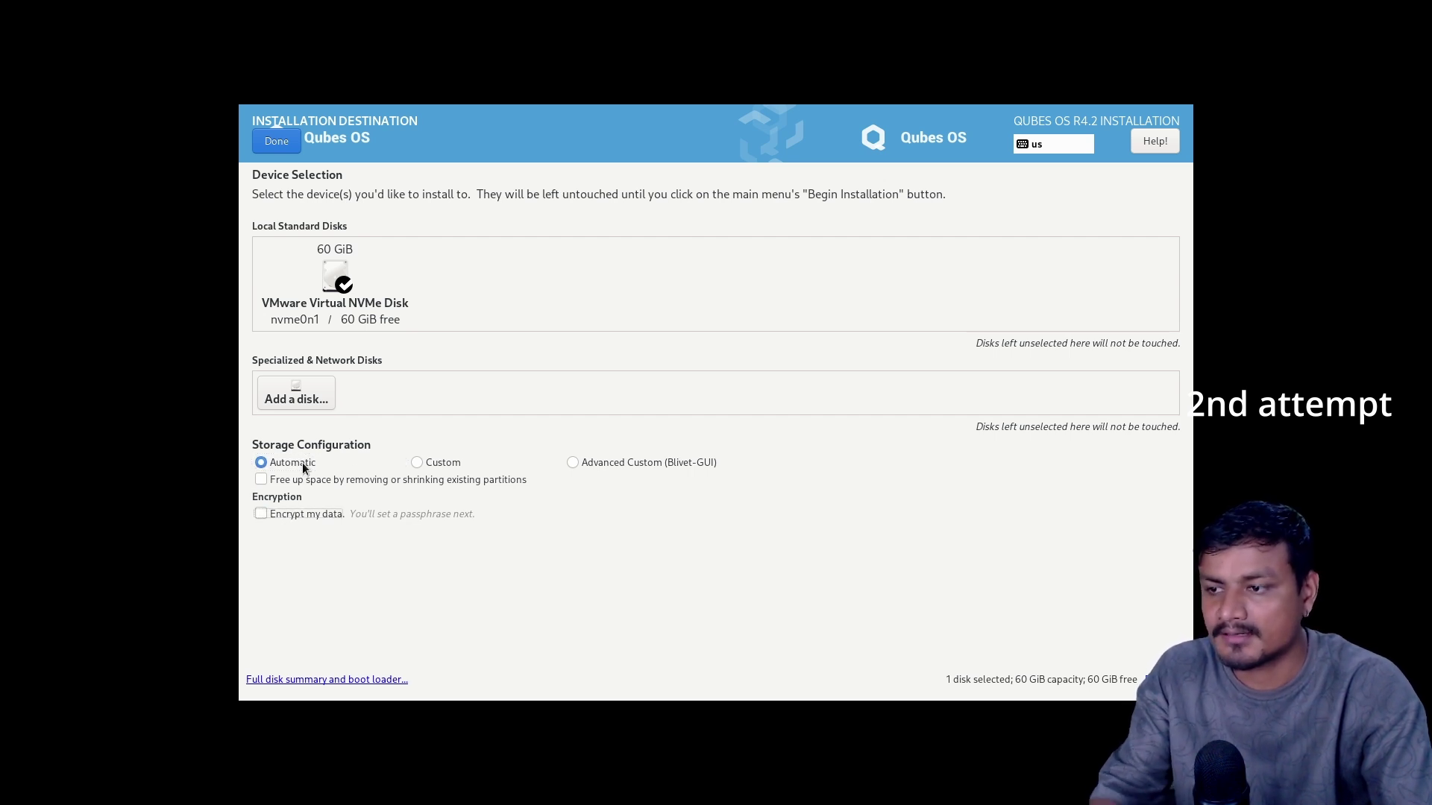
click(346, 270)
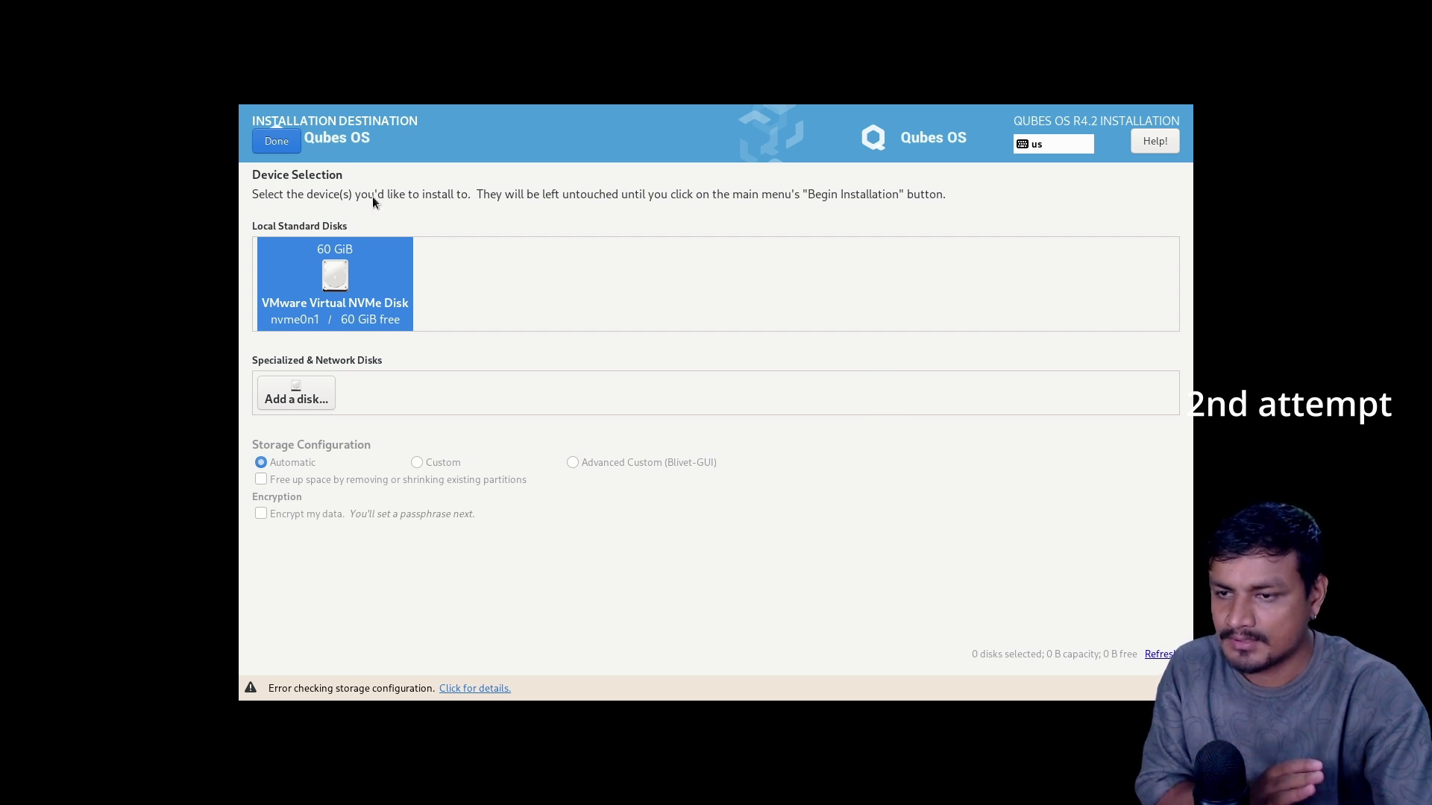
click(275, 141)
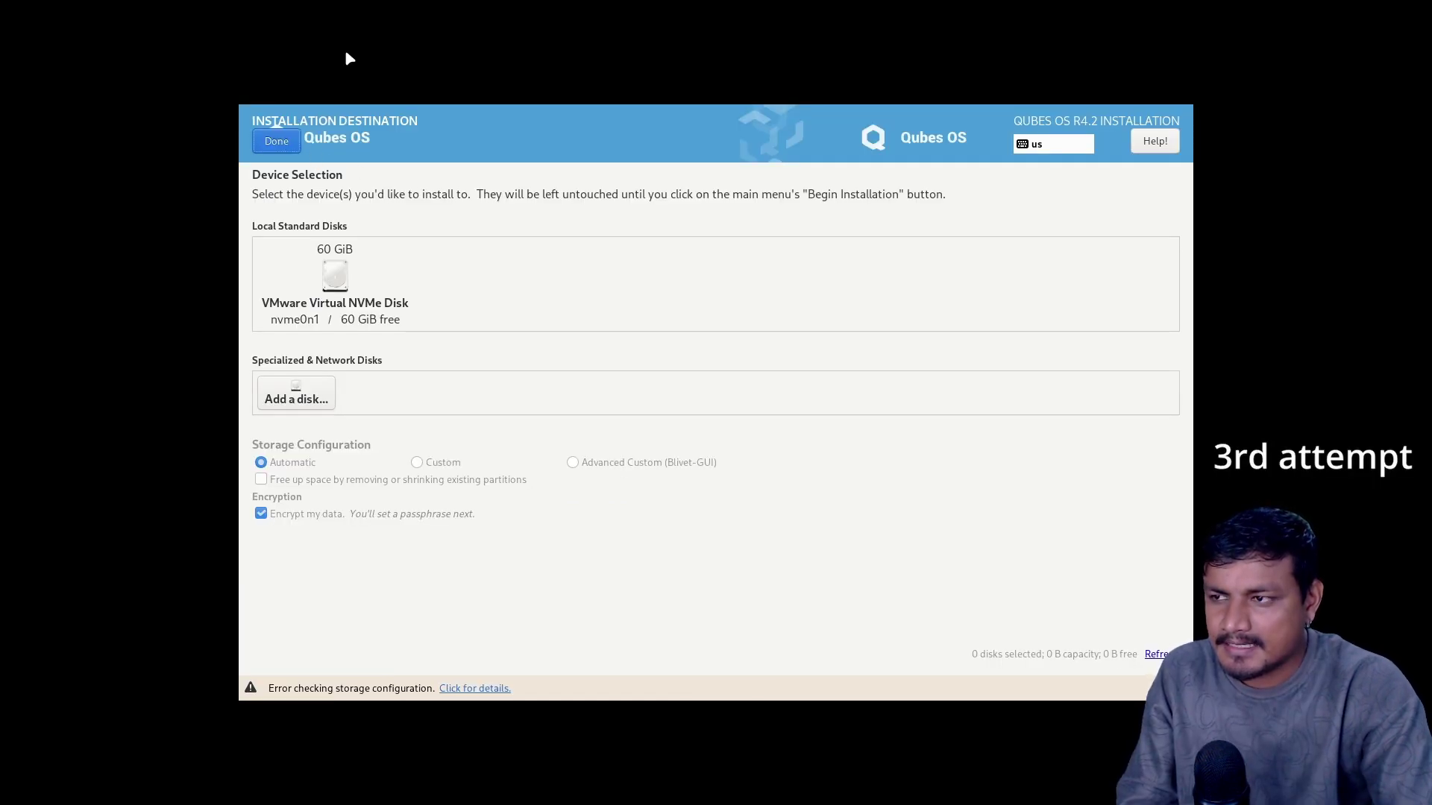
Step: Return OS Secure from full screen to the windowed VMware view
click(552, 113)
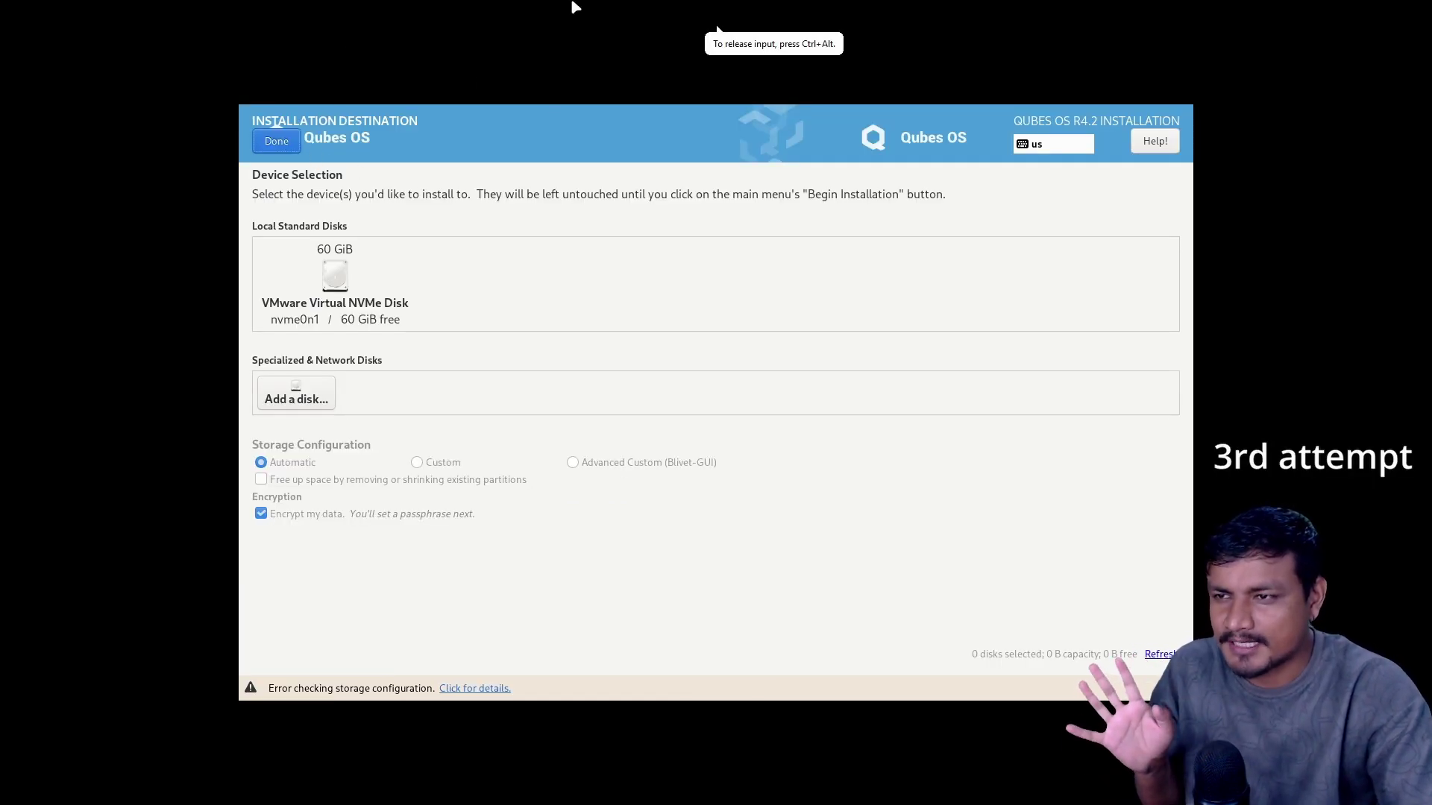
click(538, 12)
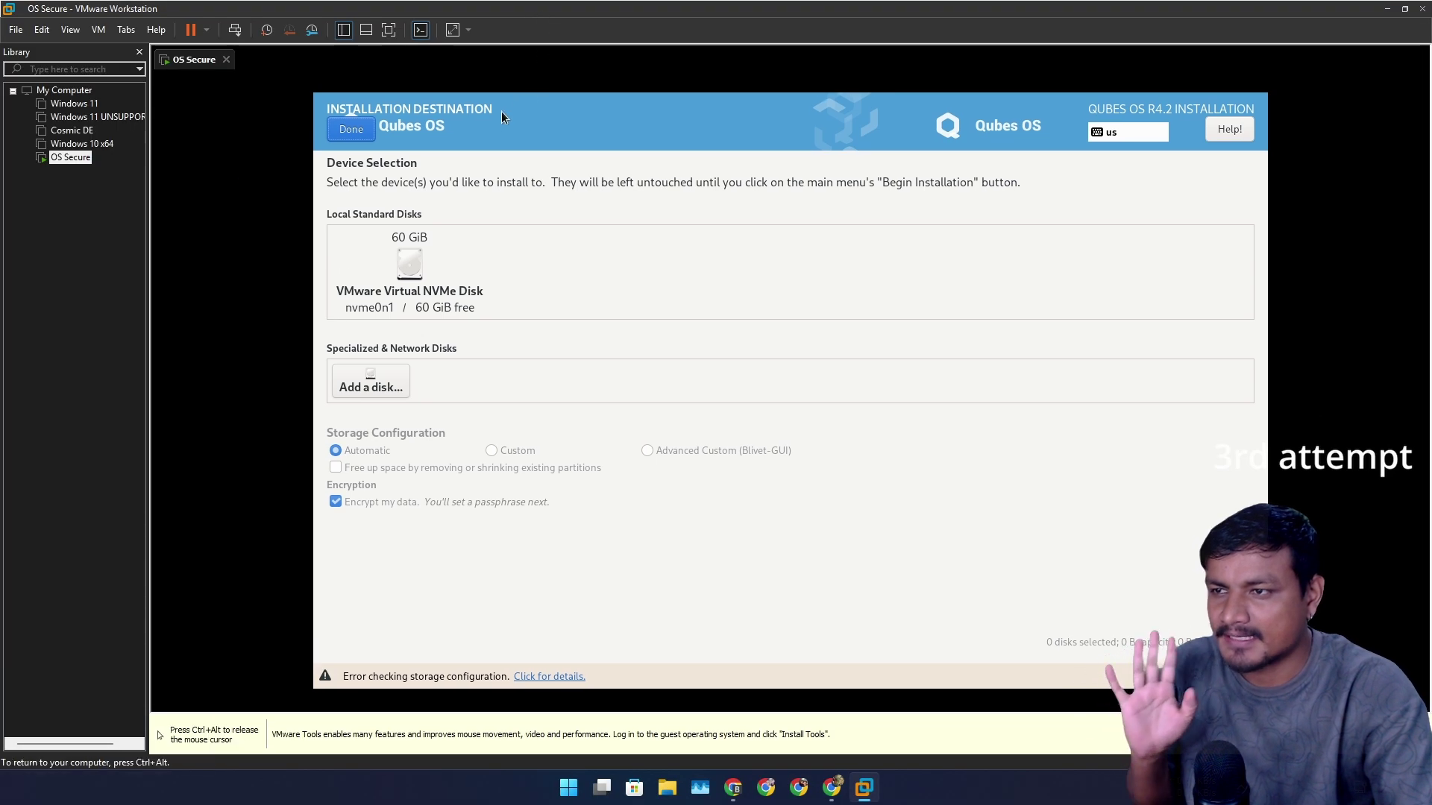
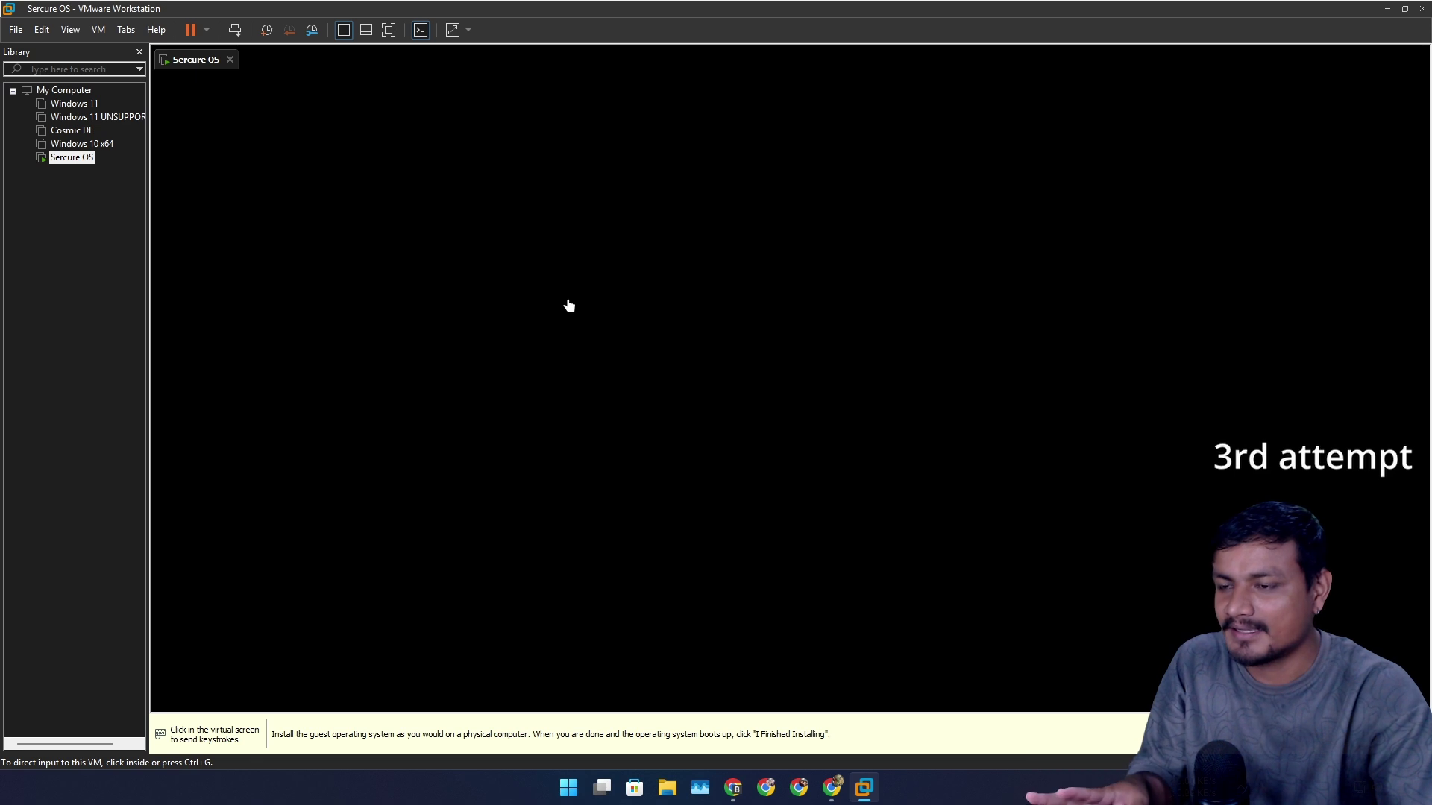
Step: Quit the Qubes OS installation in full-screen view and confirm with Yes
click(388, 30)
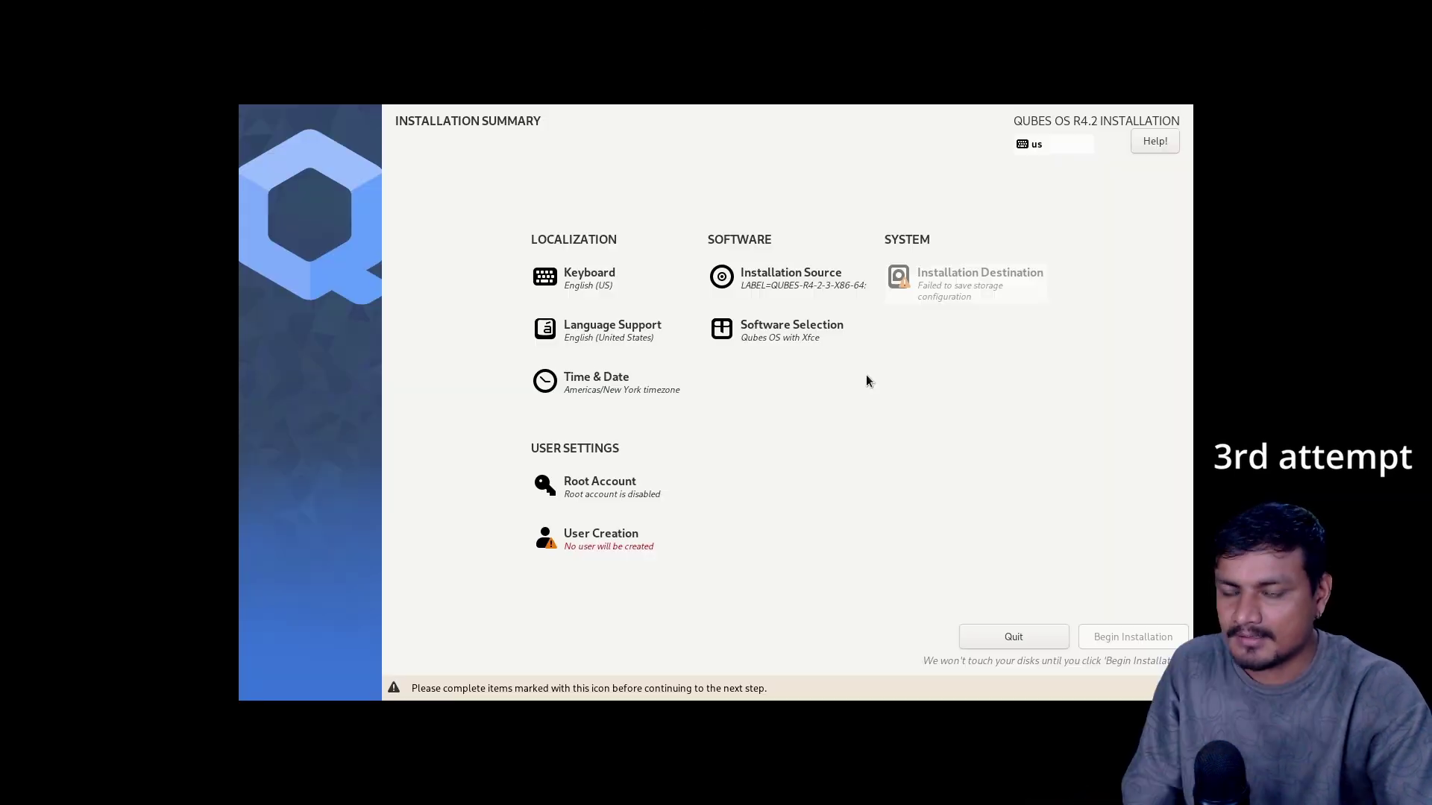
click(1033, 627)
click(762, 425)
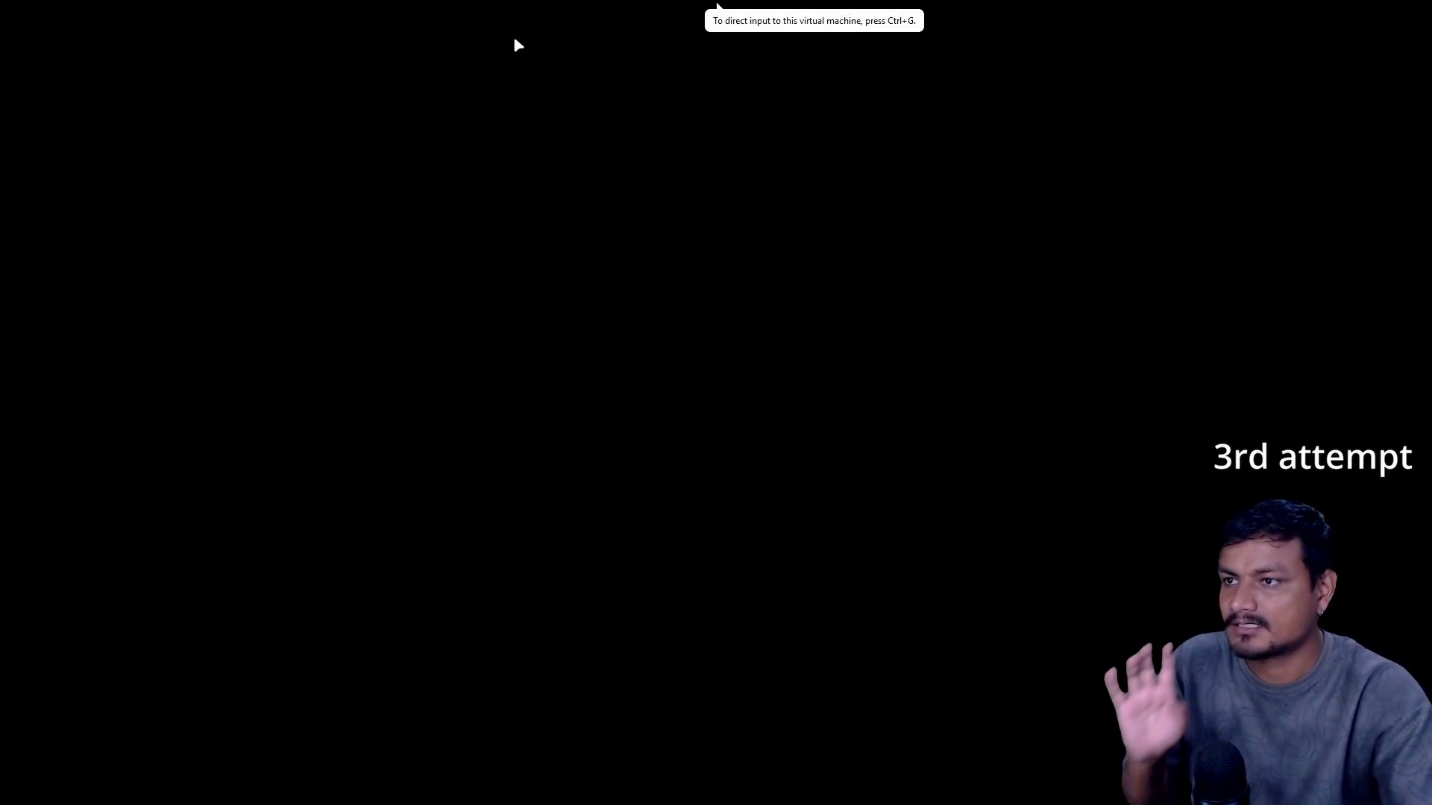
Step: Close the Sercure OS VM tab and power off the virtual machine
mouse_move(521, 6)
click(719, 10)
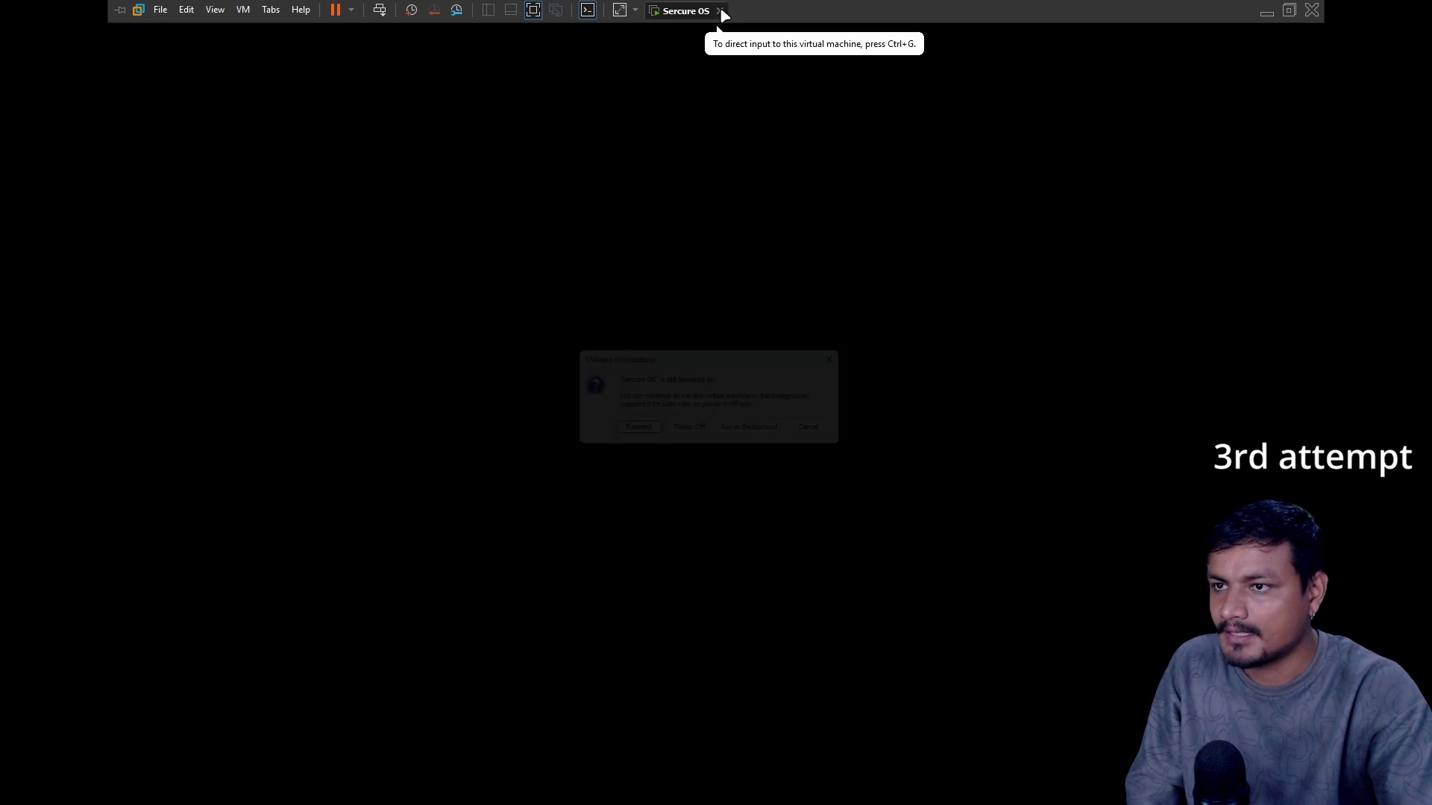
click(693, 429)
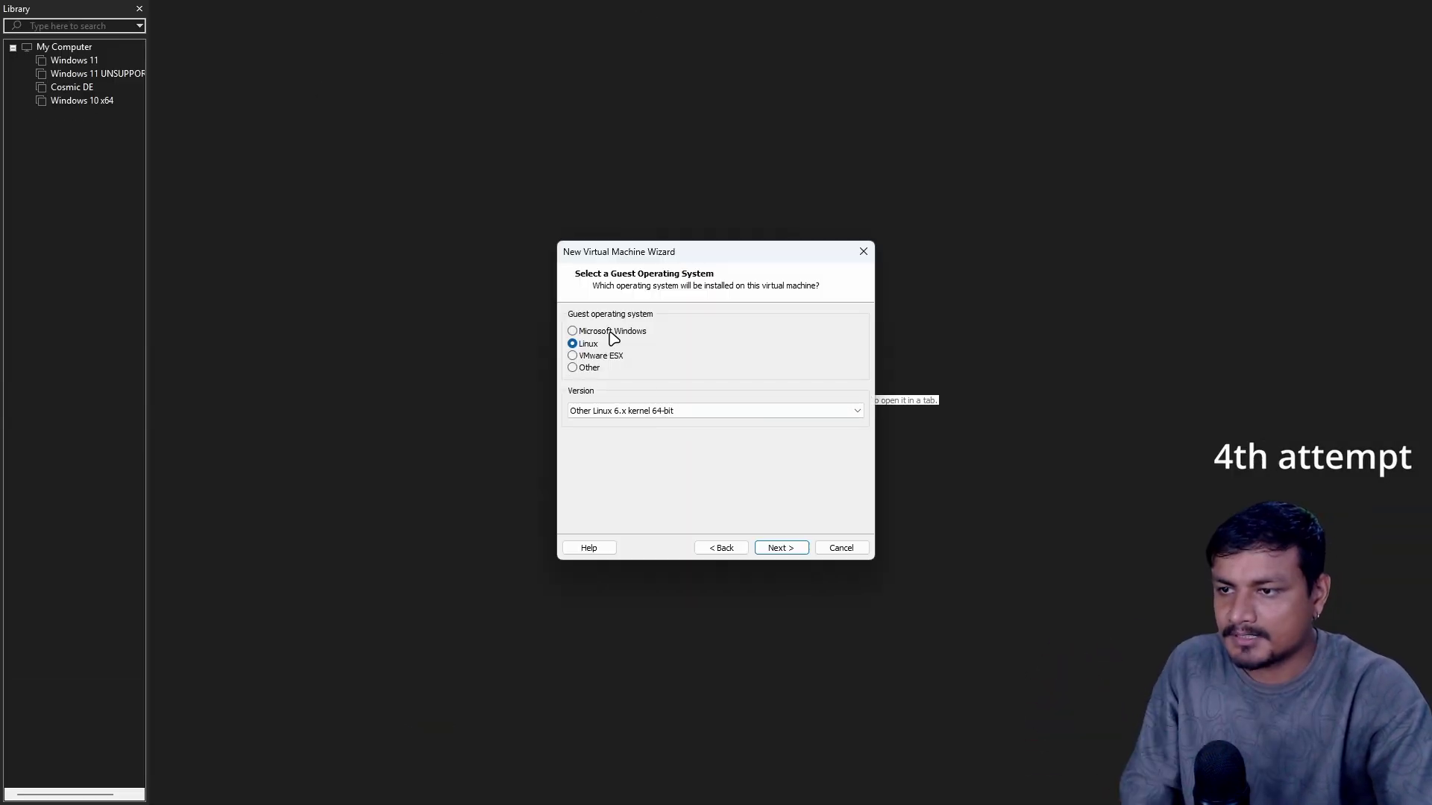
Step: Choose Microsoft Windows, Windows 10 x64, as the guest operating system
click(609, 333)
click(639, 411)
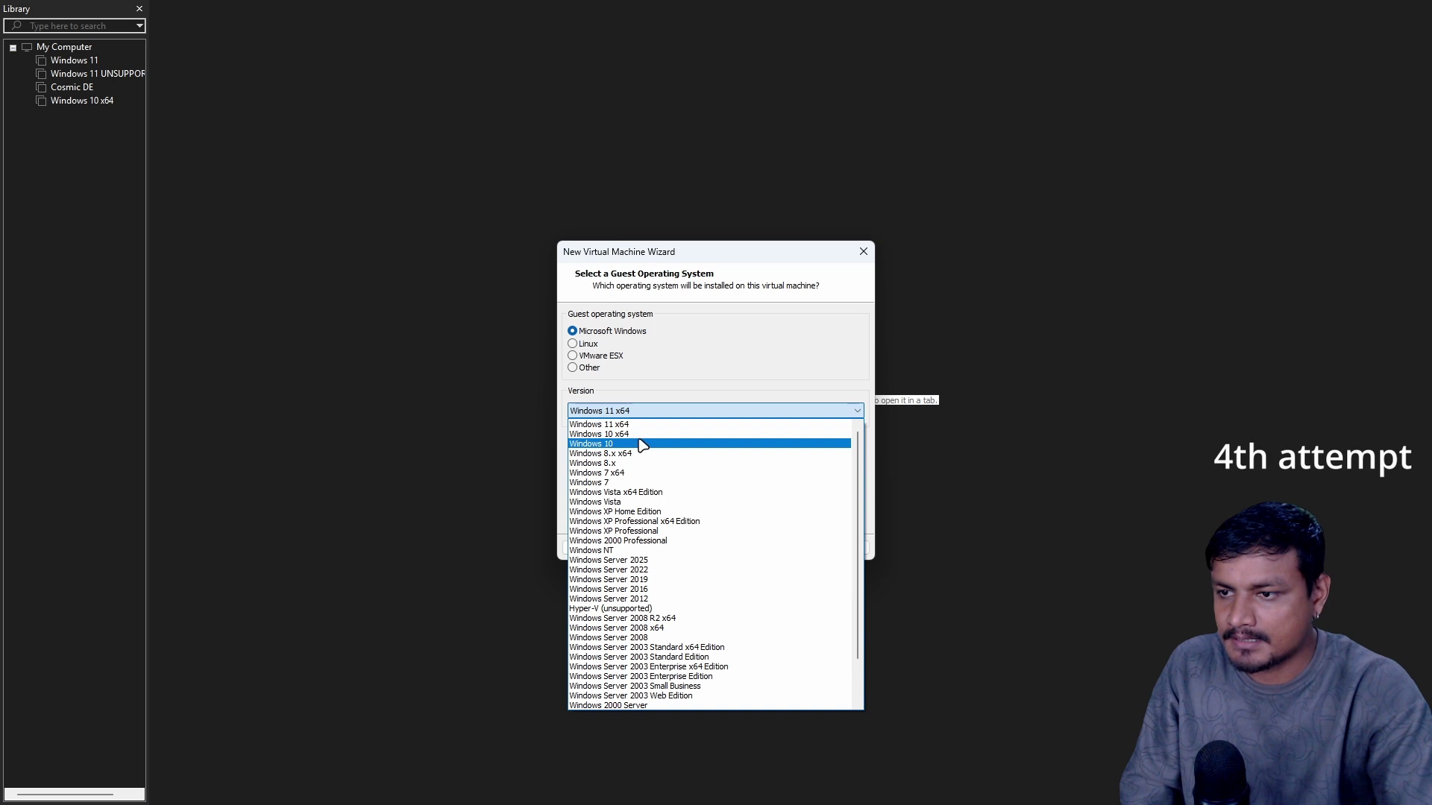
click(631, 440)
key(Return)
key(Return)
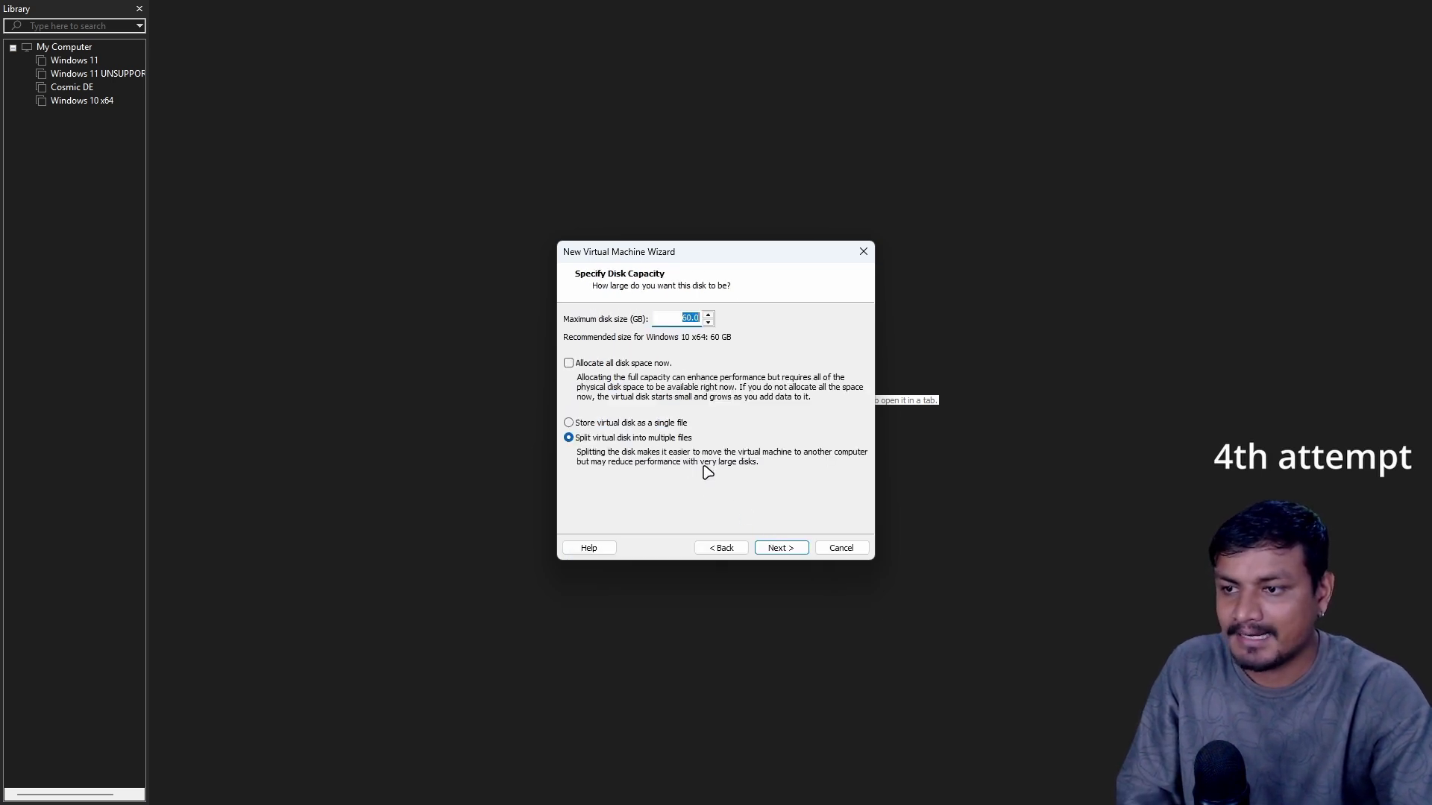
Step: Pre-allocate the full 60 GB disk now and continue to the summary's Customize Hardware
click(778, 547)
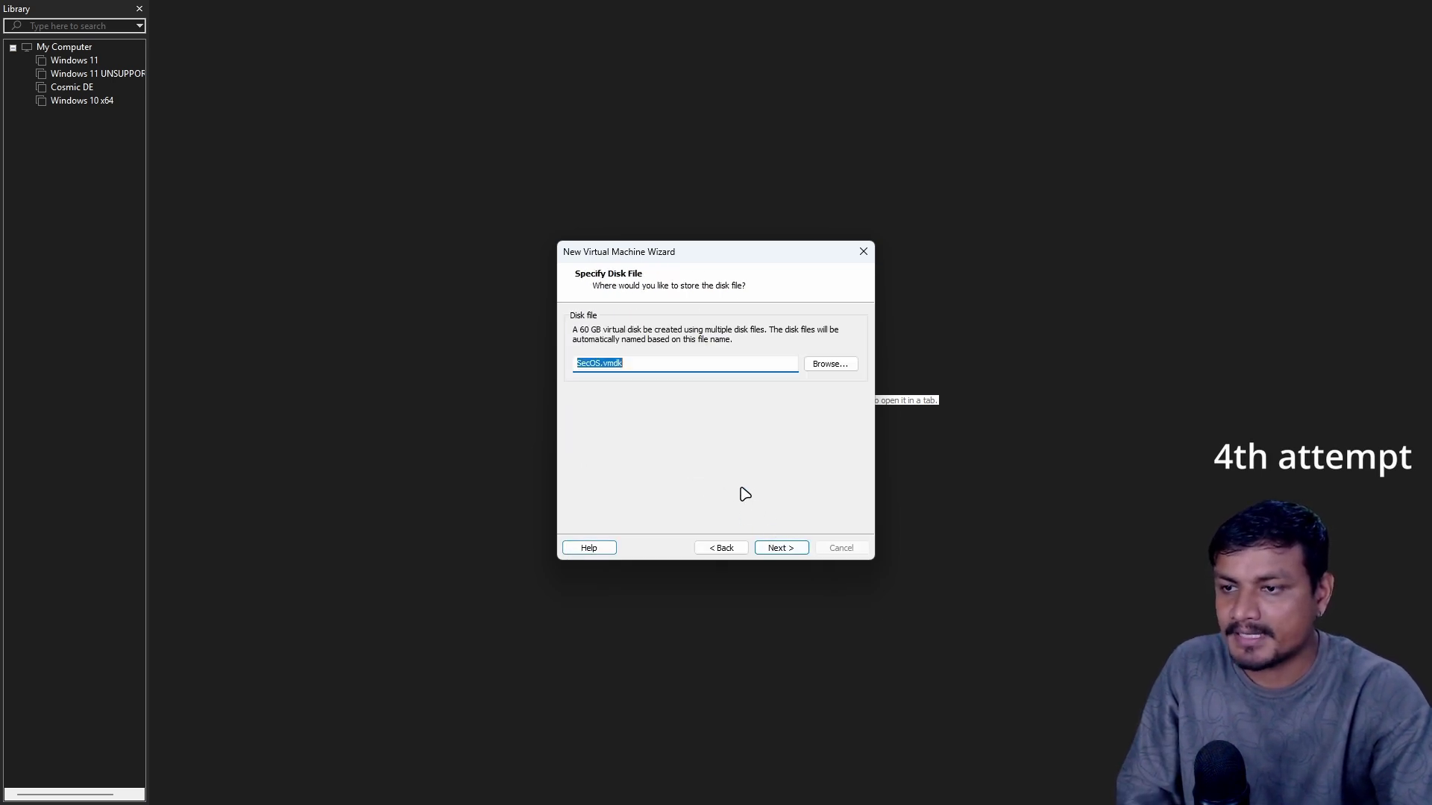
click(724, 547)
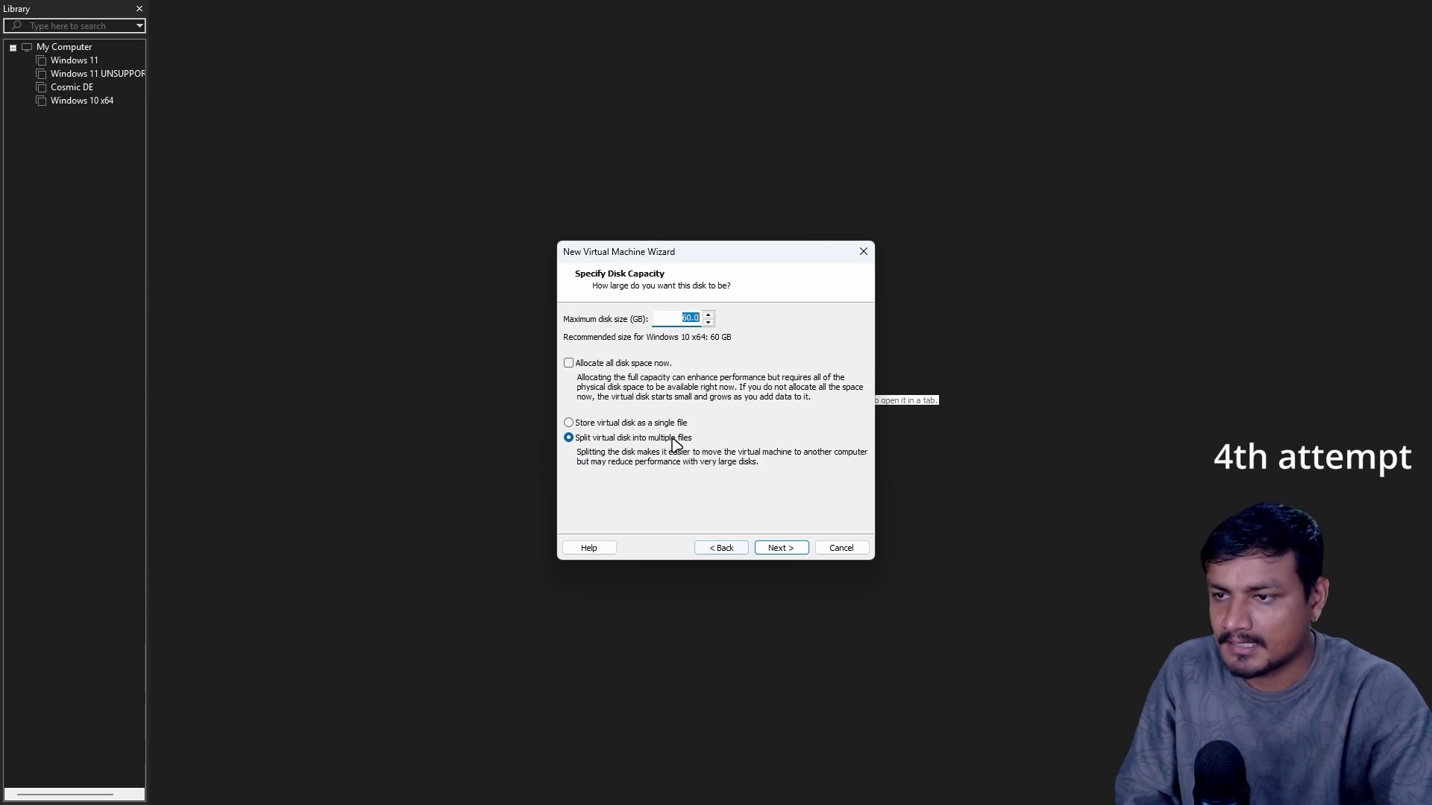
click(569, 364)
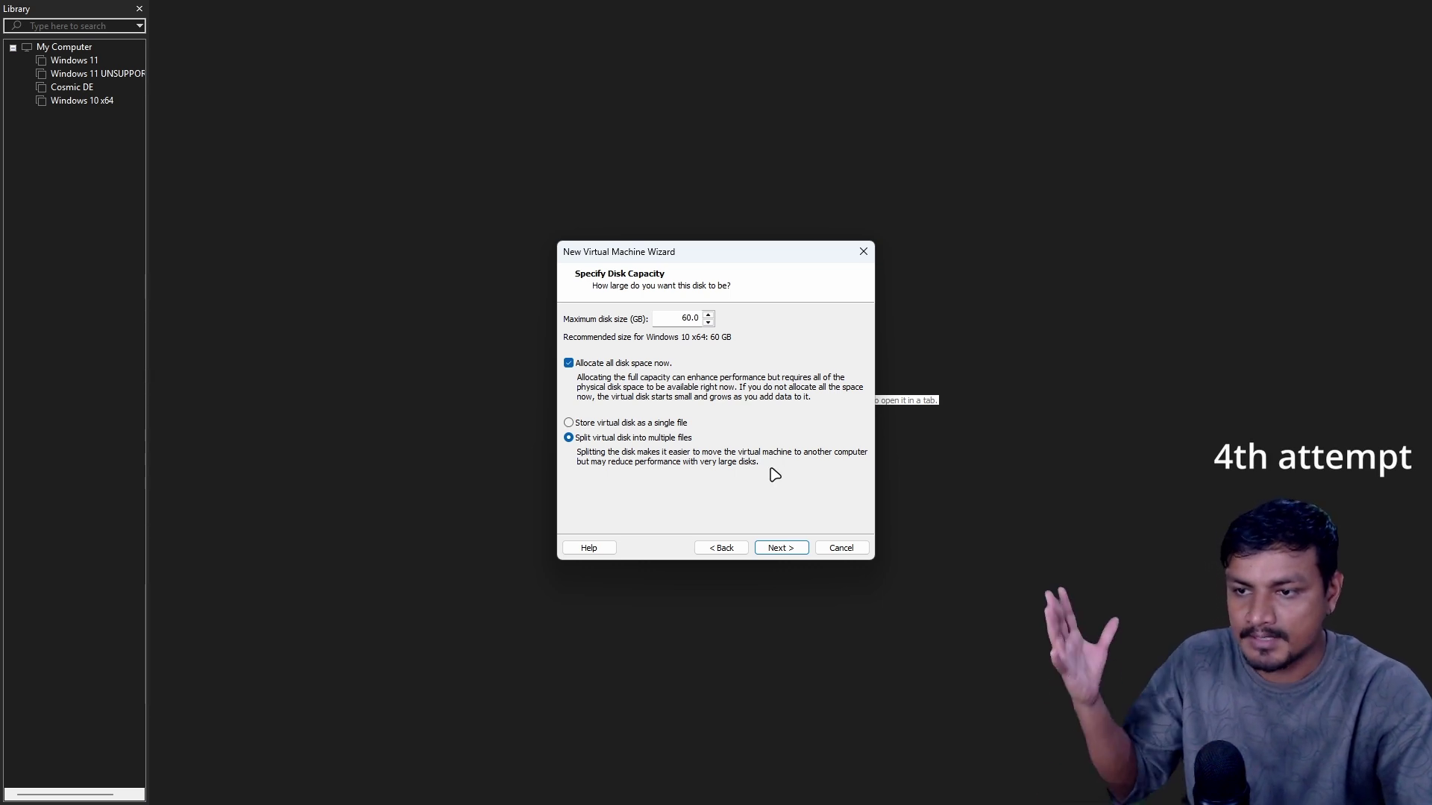
click(783, 548)
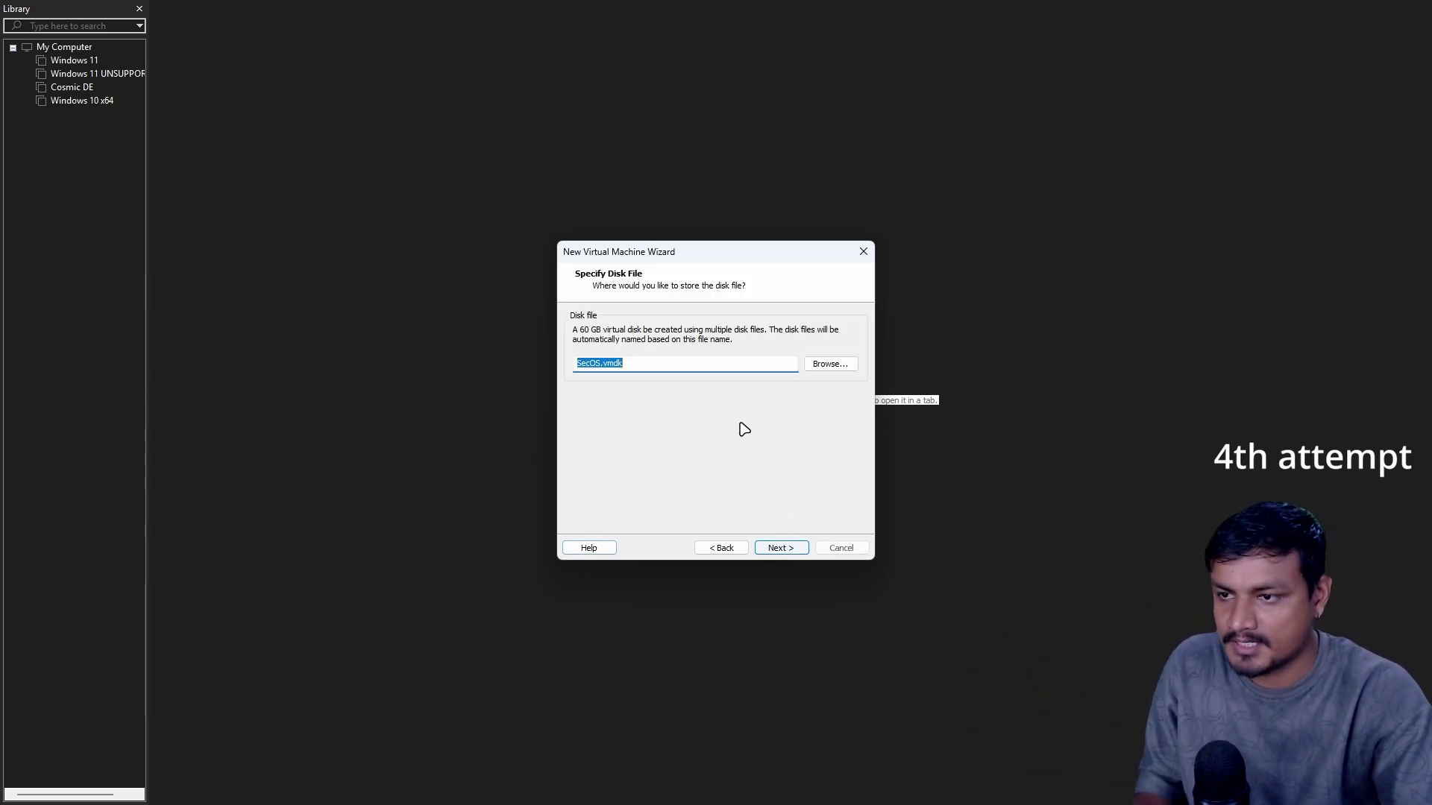
click(780, 547)
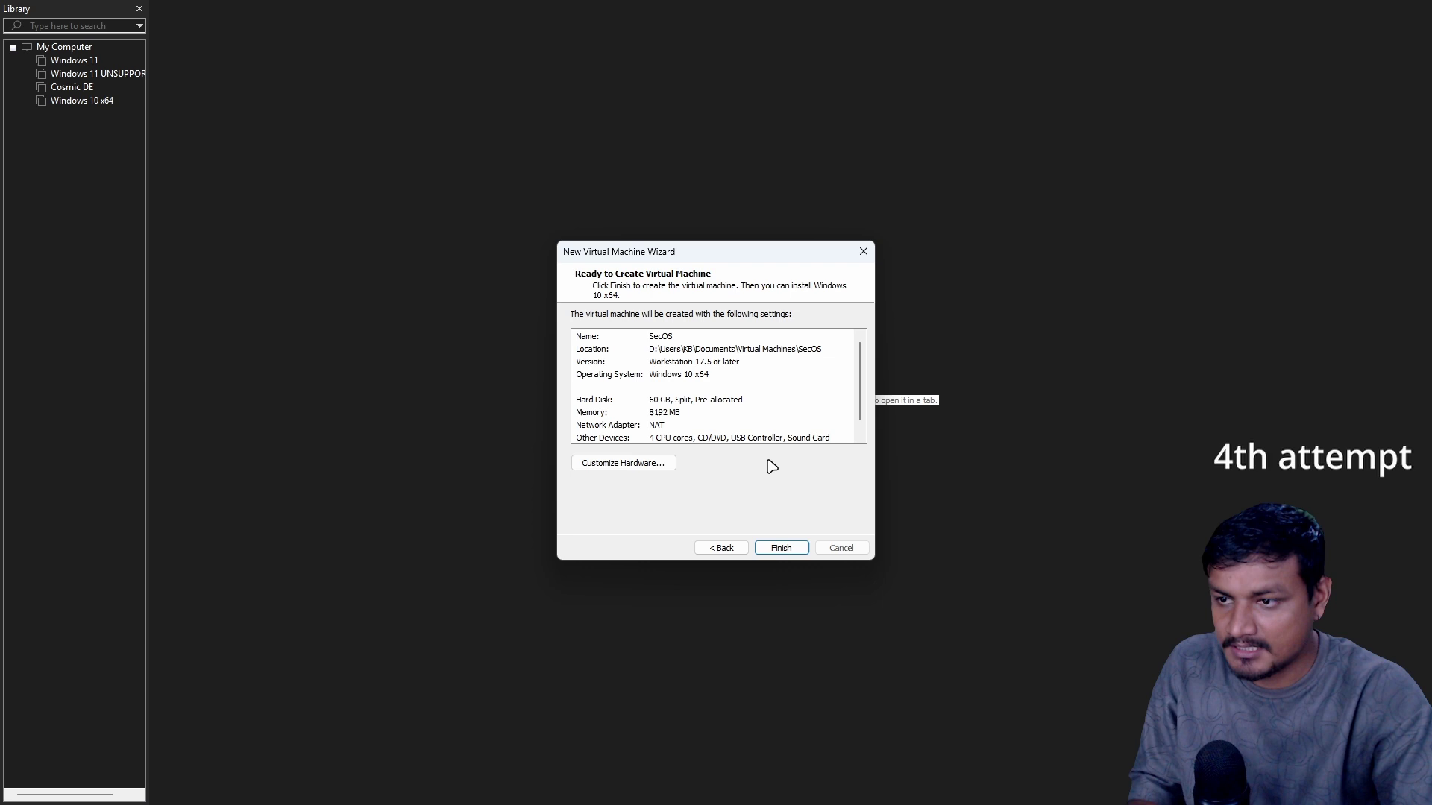
click(655, 468)
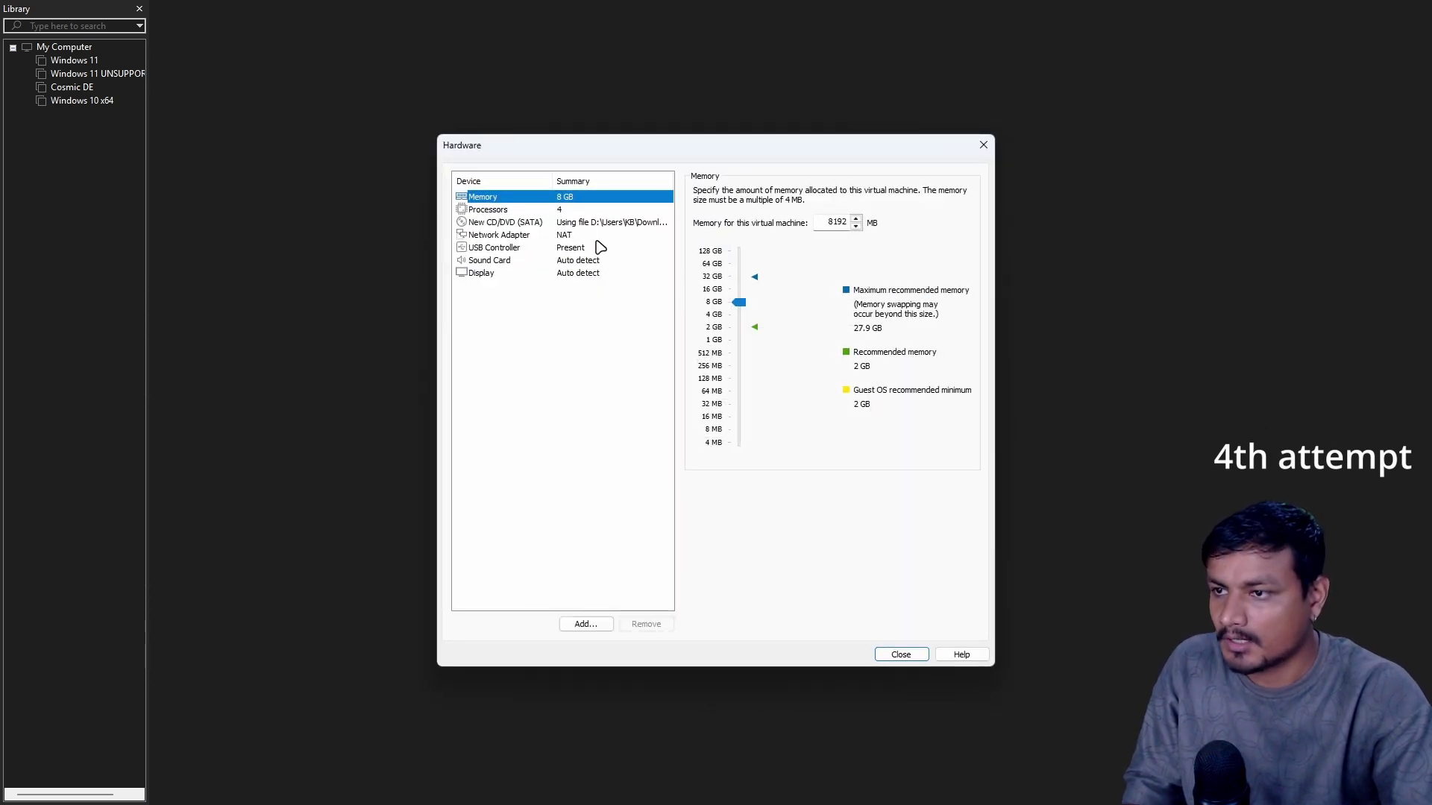
Step: Specify monitor settings manually with a maximum resolution of 1920 x 1080
click(507, 273)
click(699, 246)
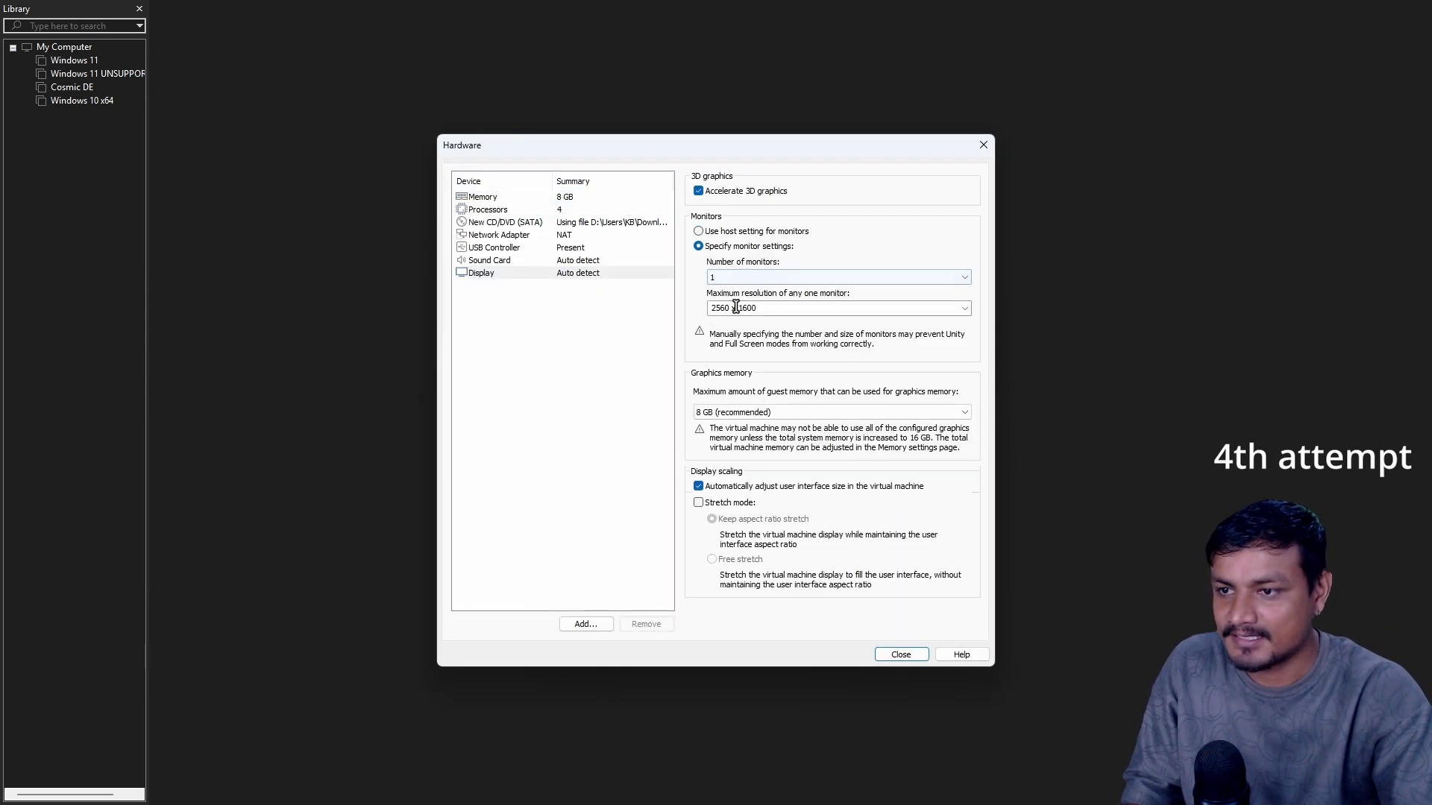
click(735, 307)
click(965, 308)
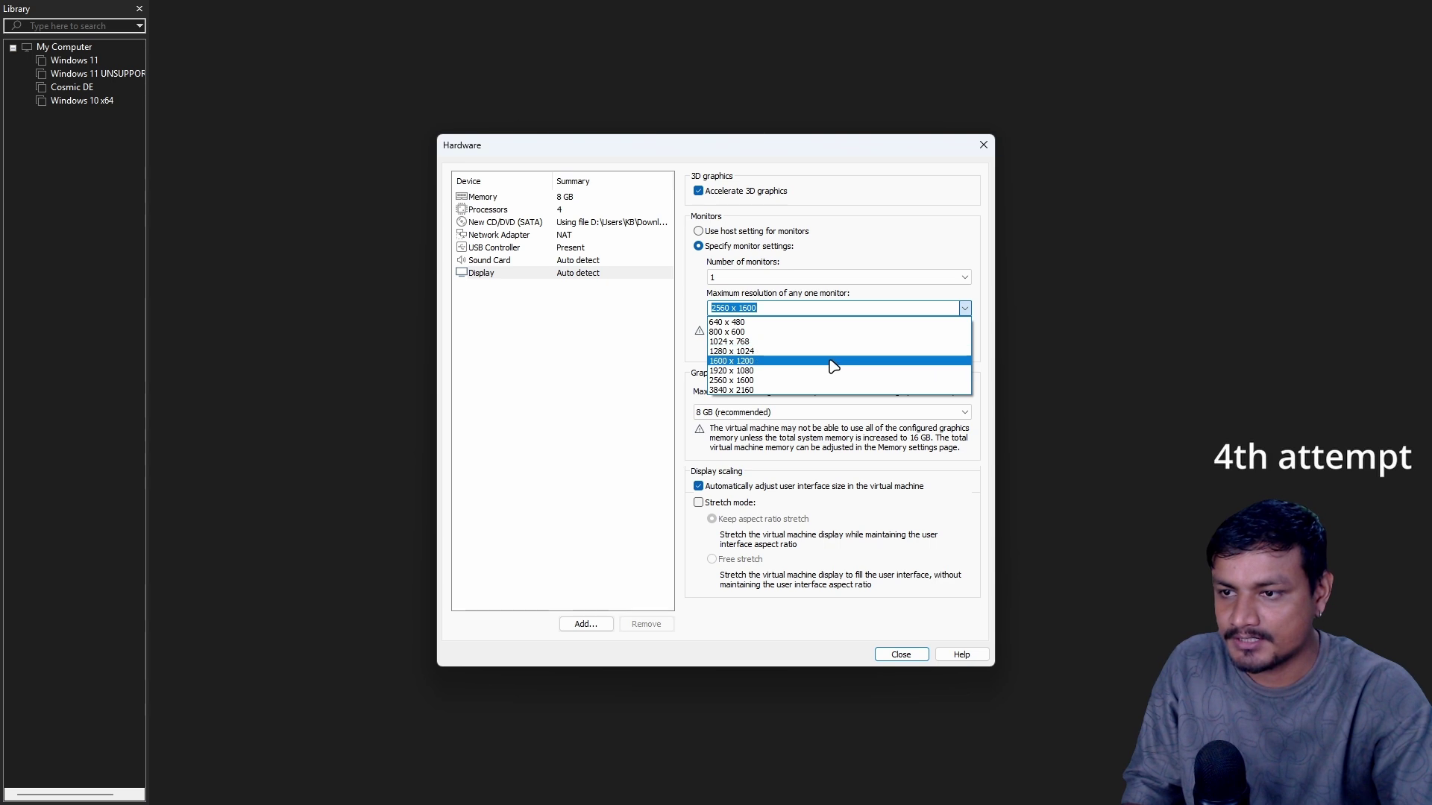
click(787, 370)
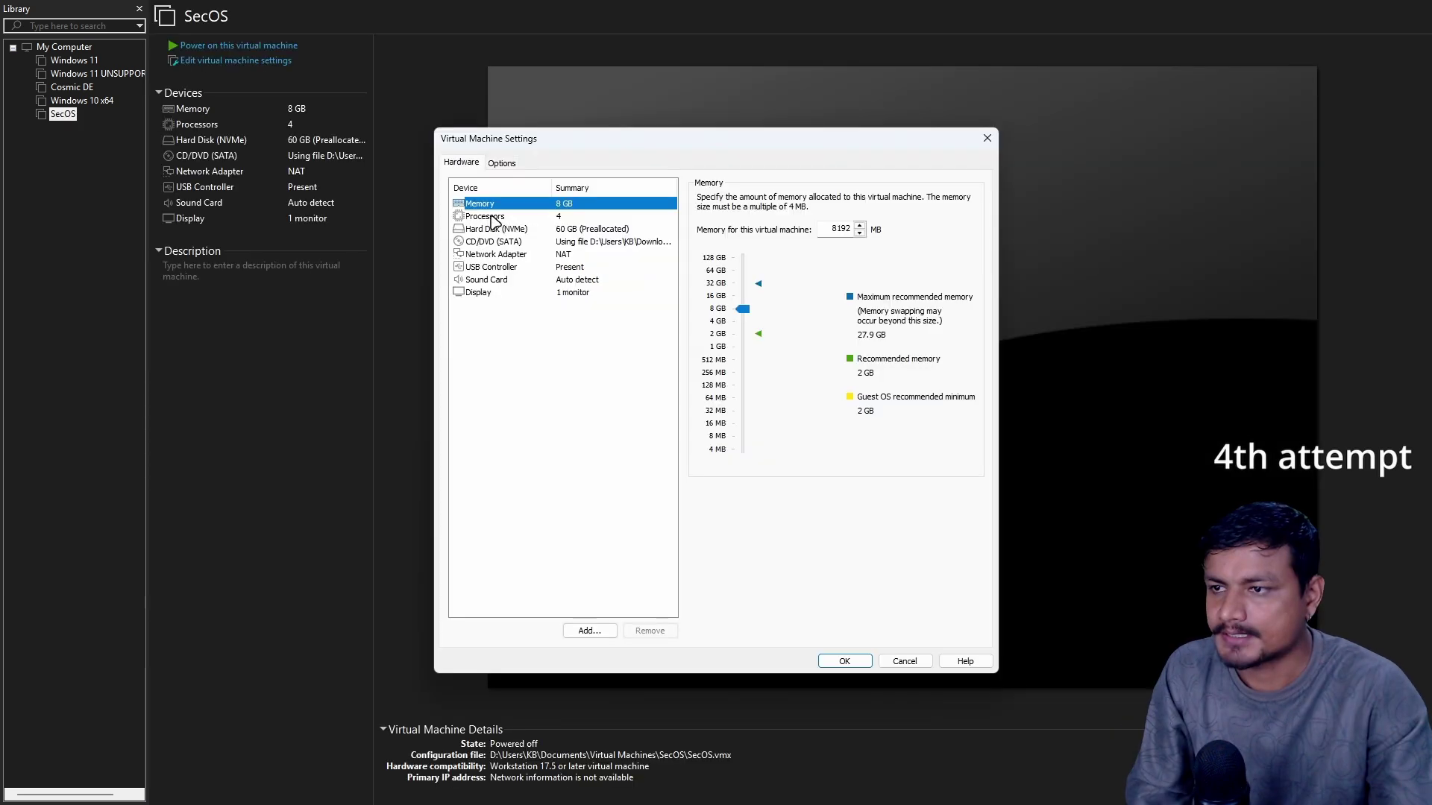
Step: Check SecOS's Processors and Display settings, apply them, and power on SecOS
click(488, 217)
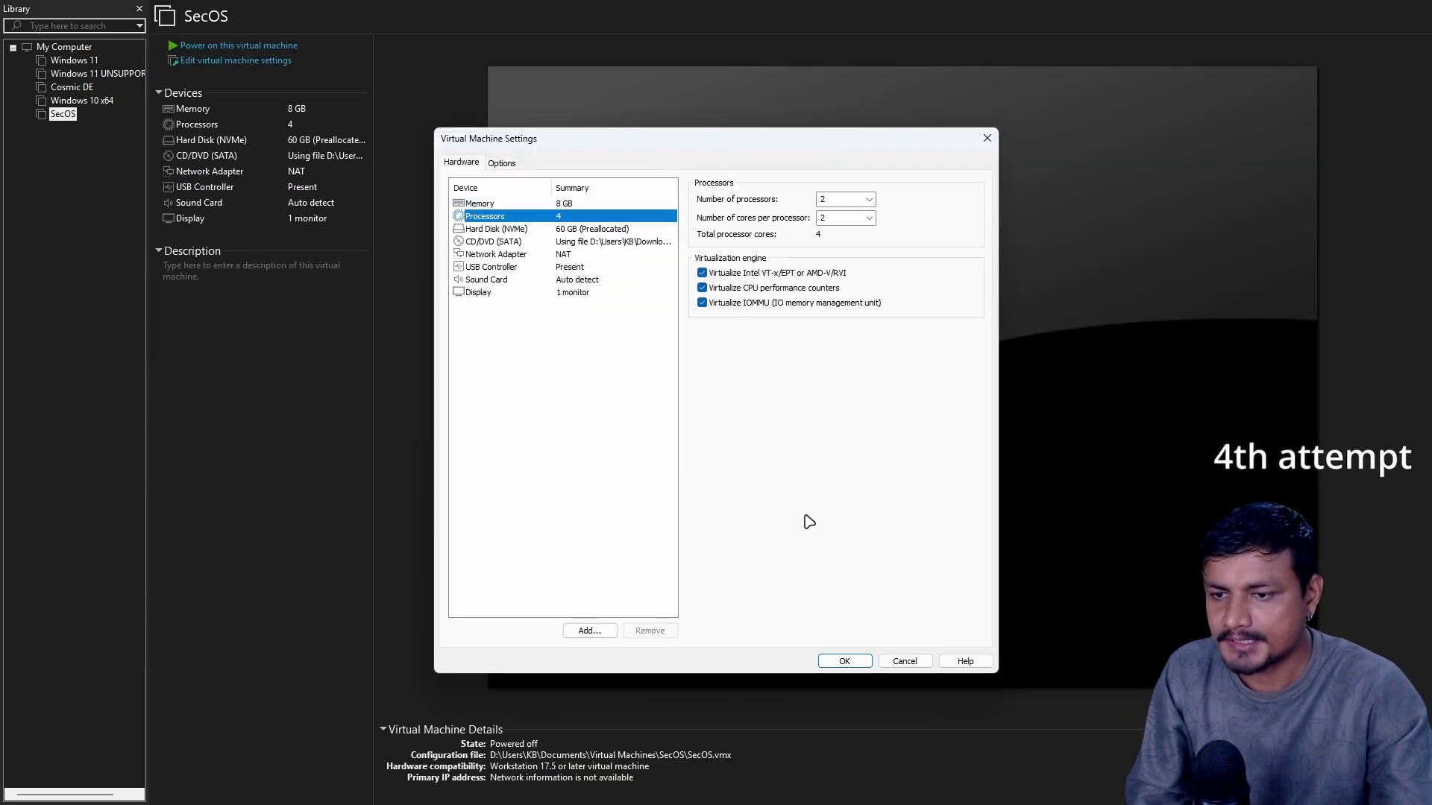
click(567, 292)
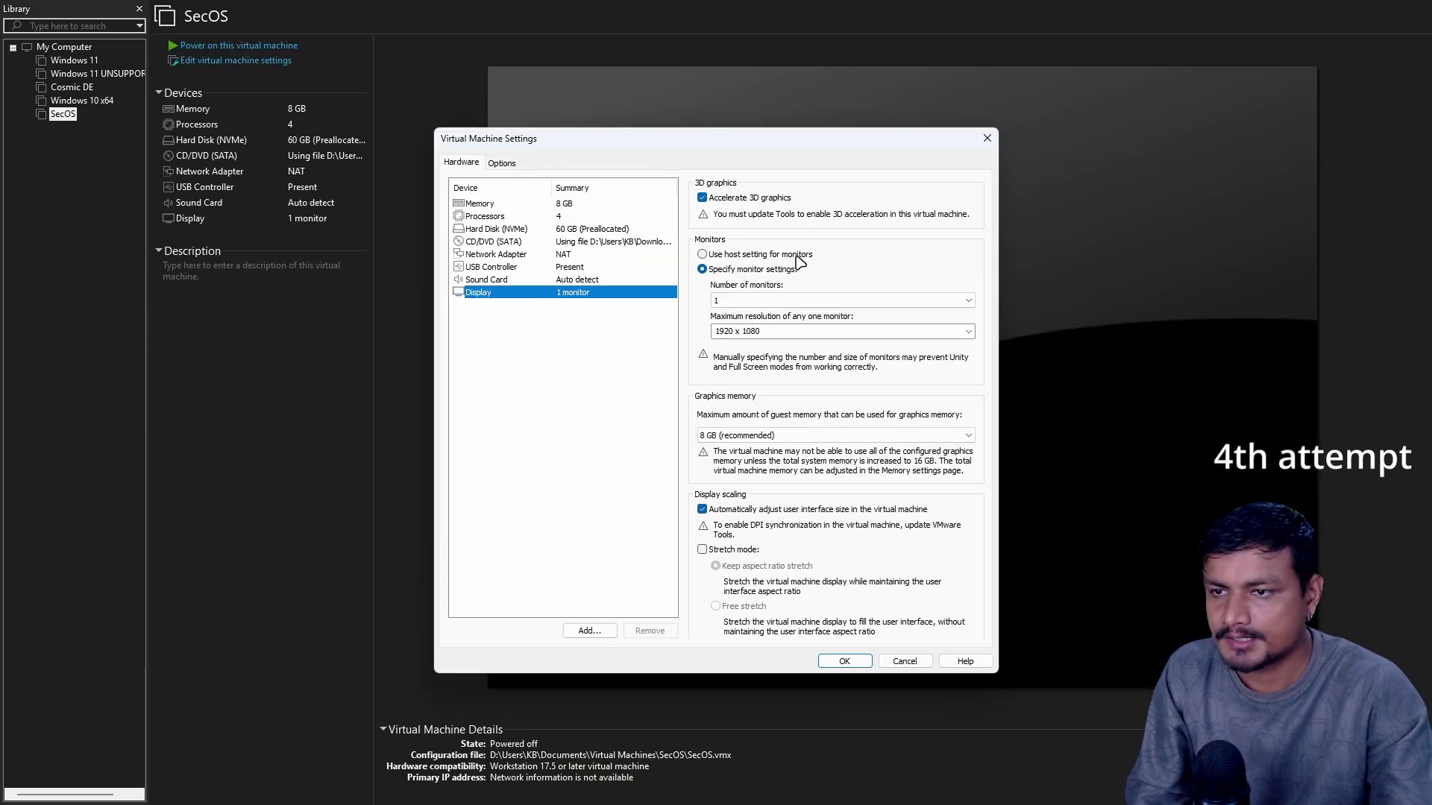
click(845, 662)
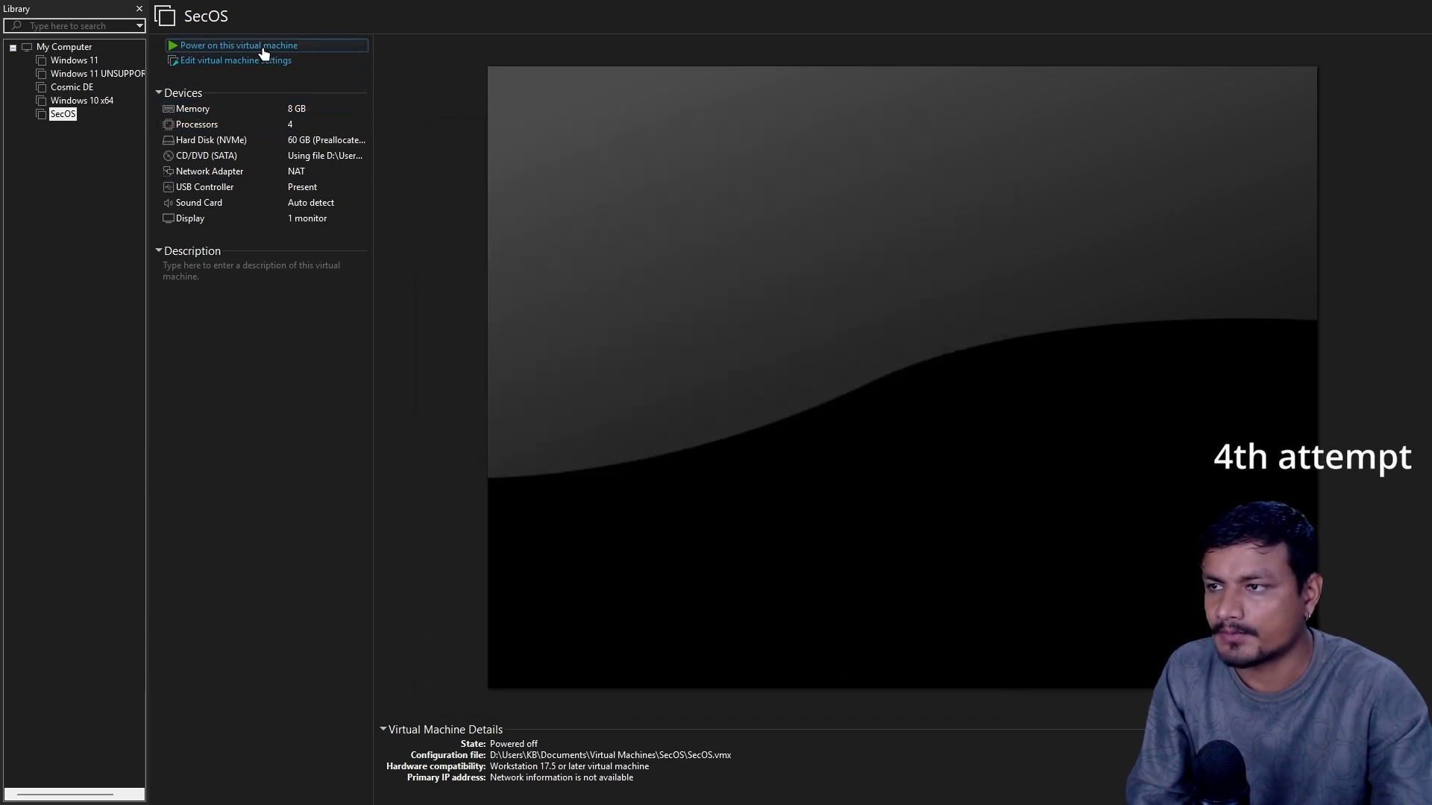
click(262, 49)
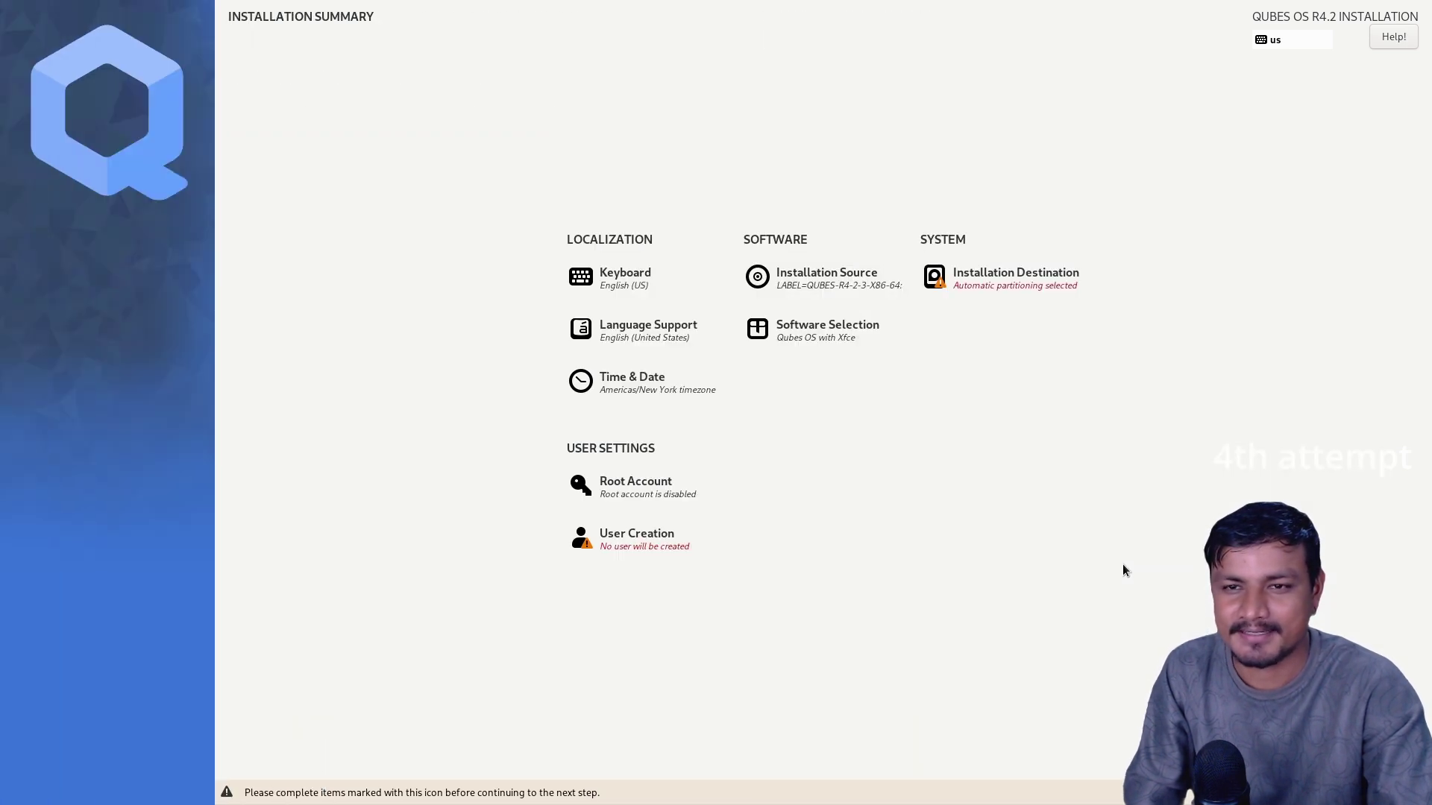
Step: Deselect the 60 GiB VMware NVMe disk under Installation Destination and return to the summary
click(1002, 291)
click(105, 188)
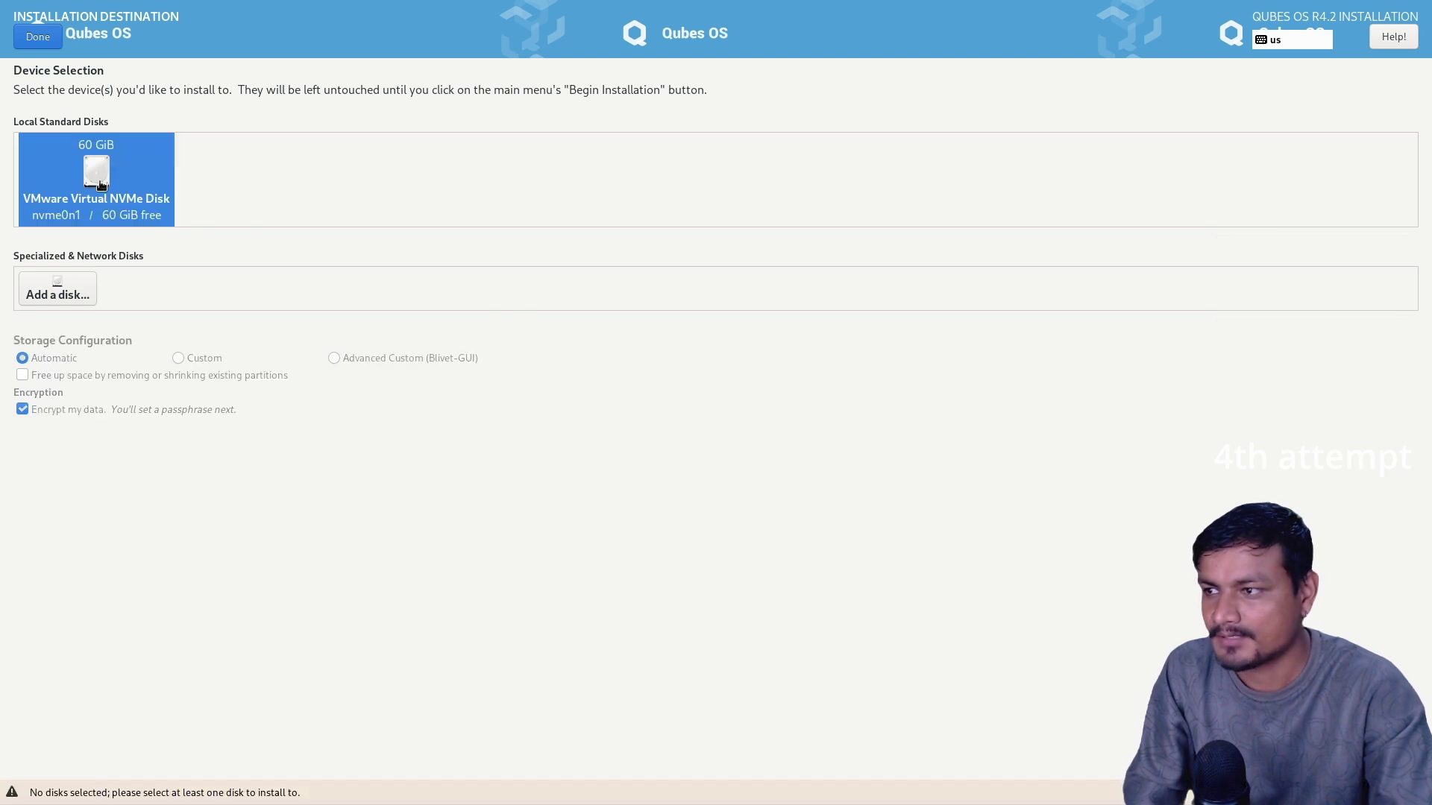
click(38, 37)
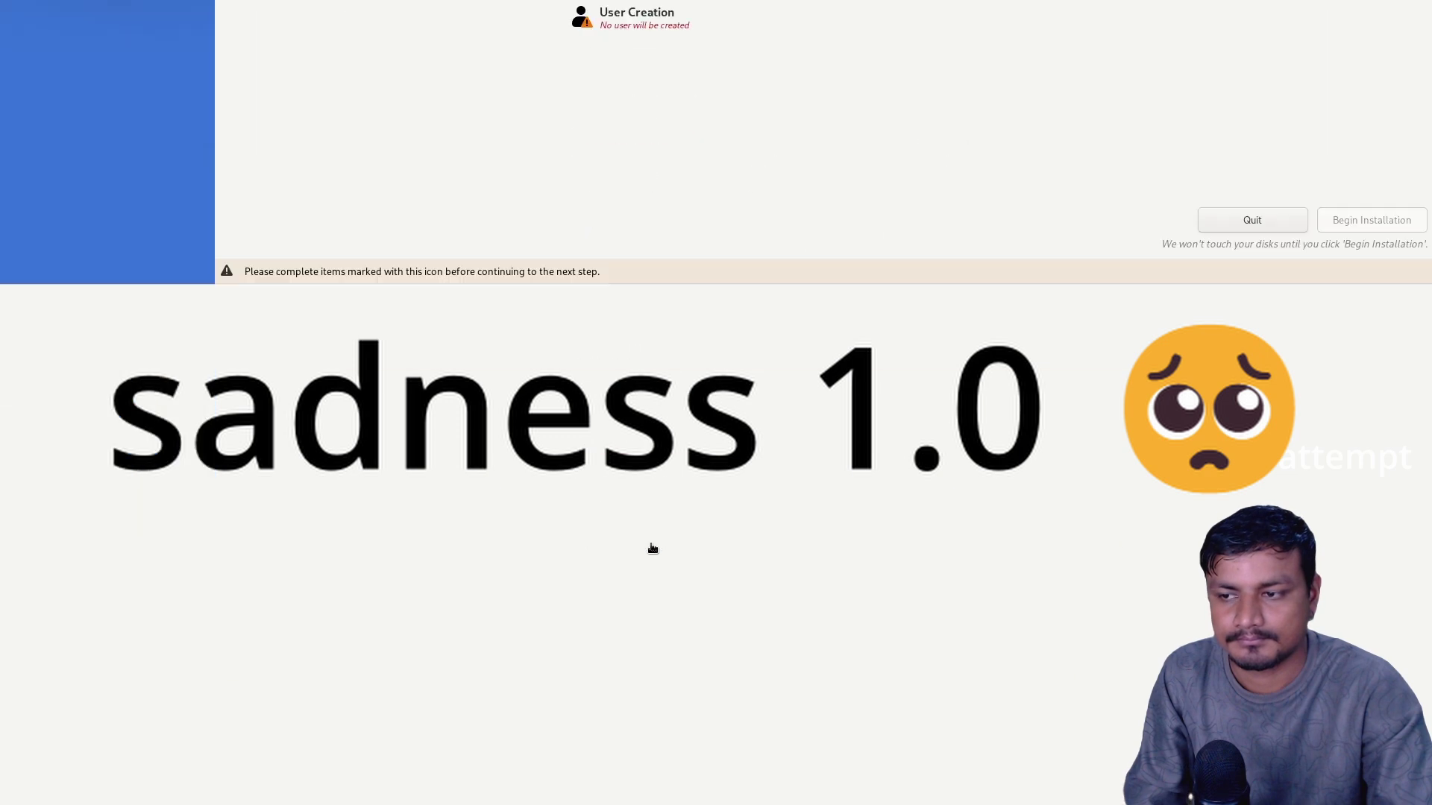
Step: Create an administrator user with a full name and short password, accepting the weak-password warning
click(636, 16)
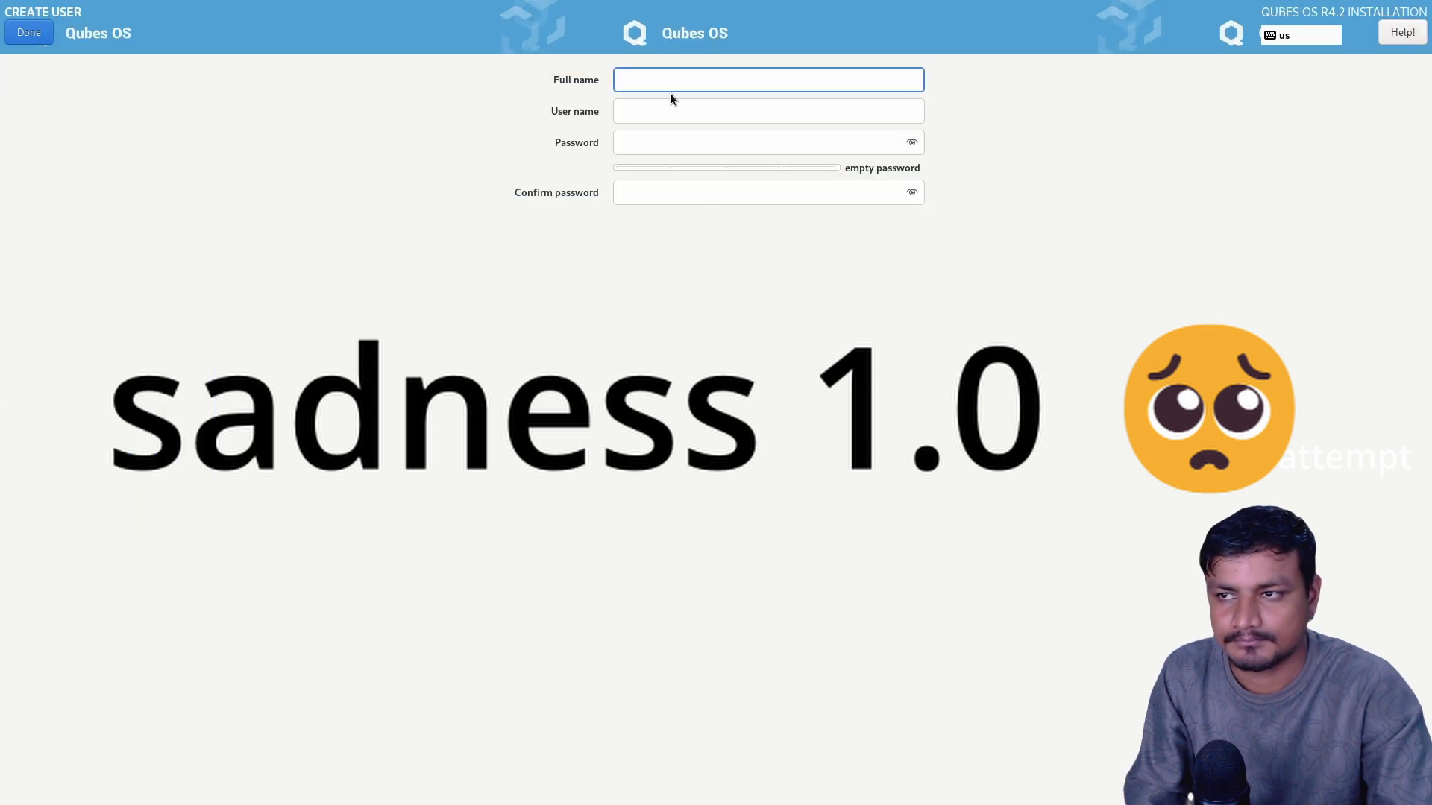
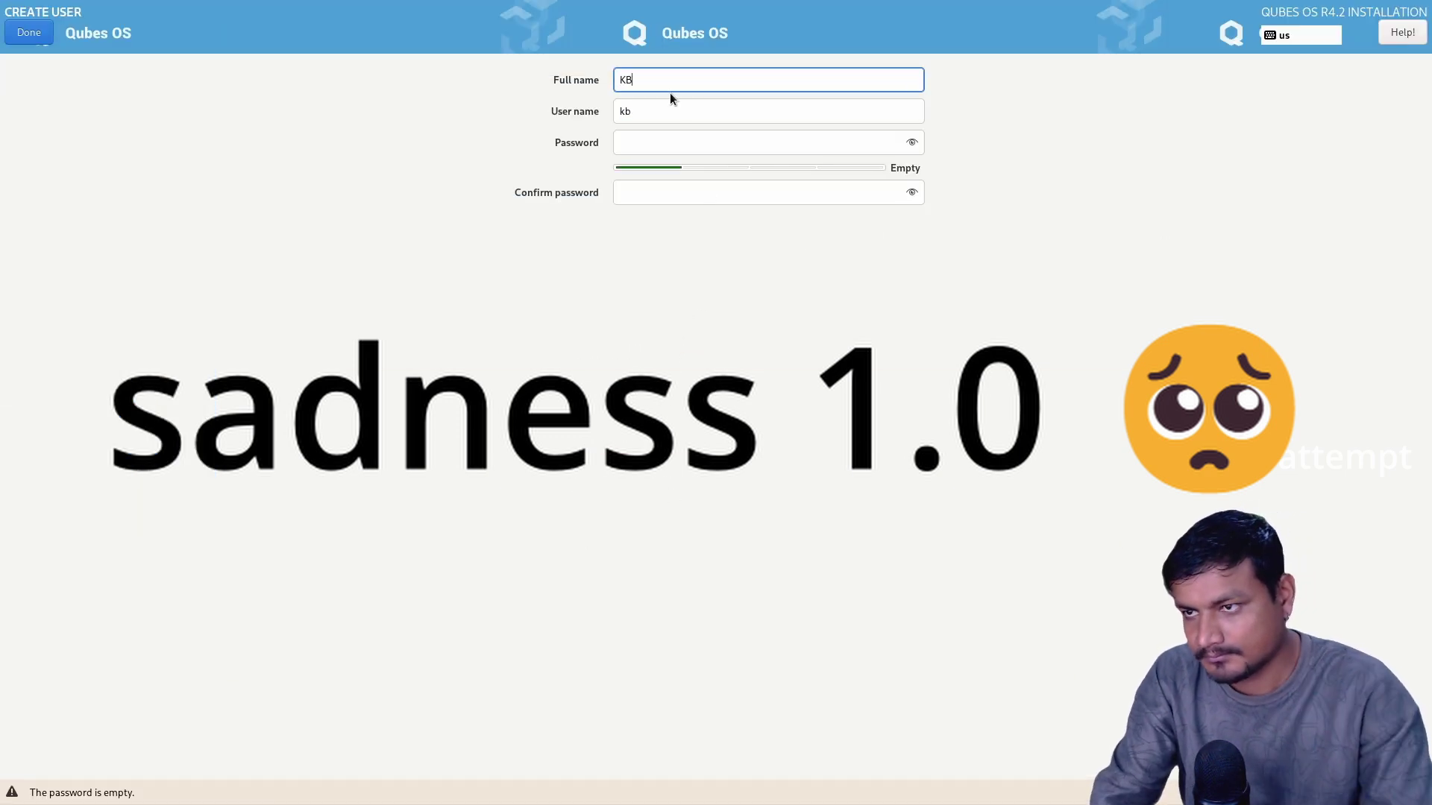
click(671, 142)
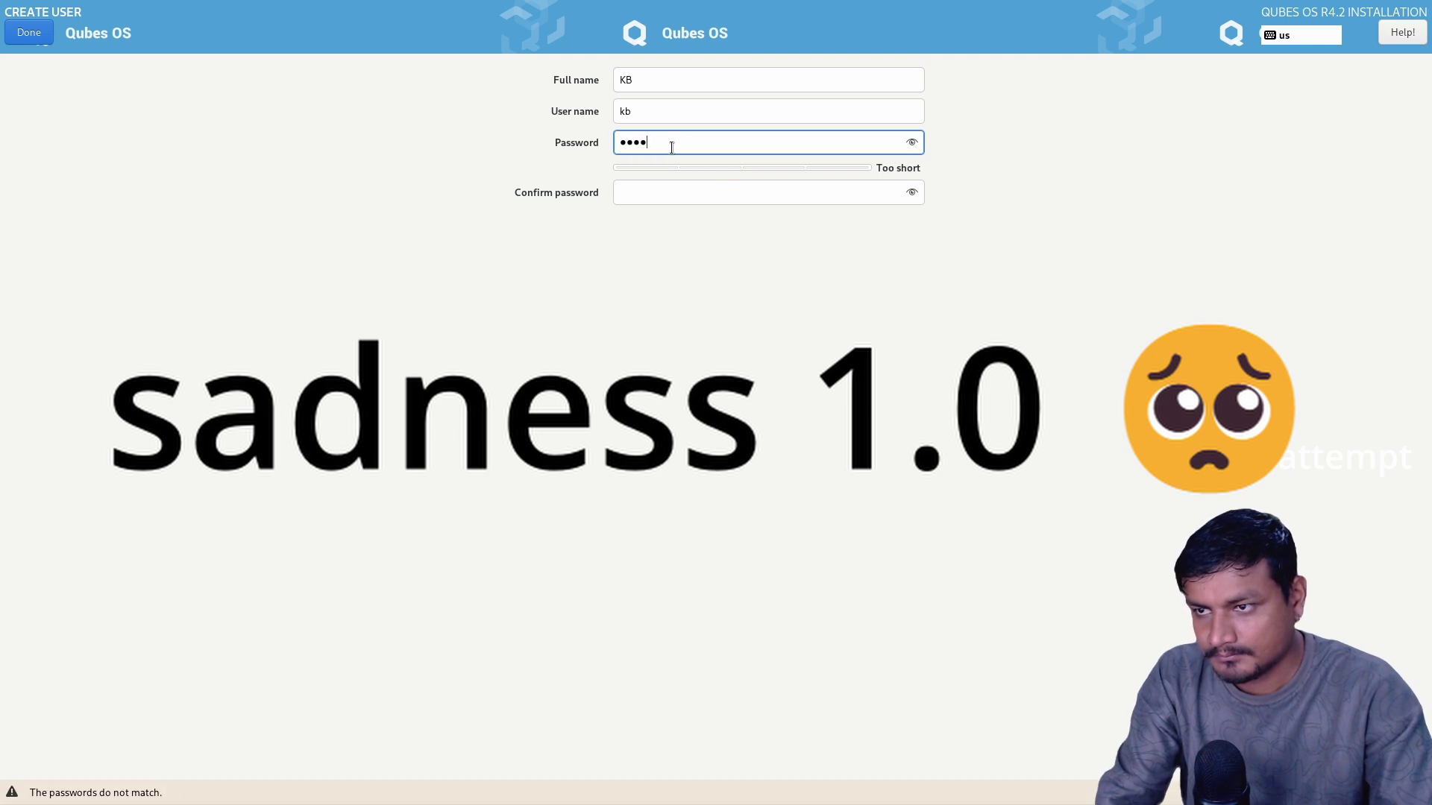
click(664, 190)
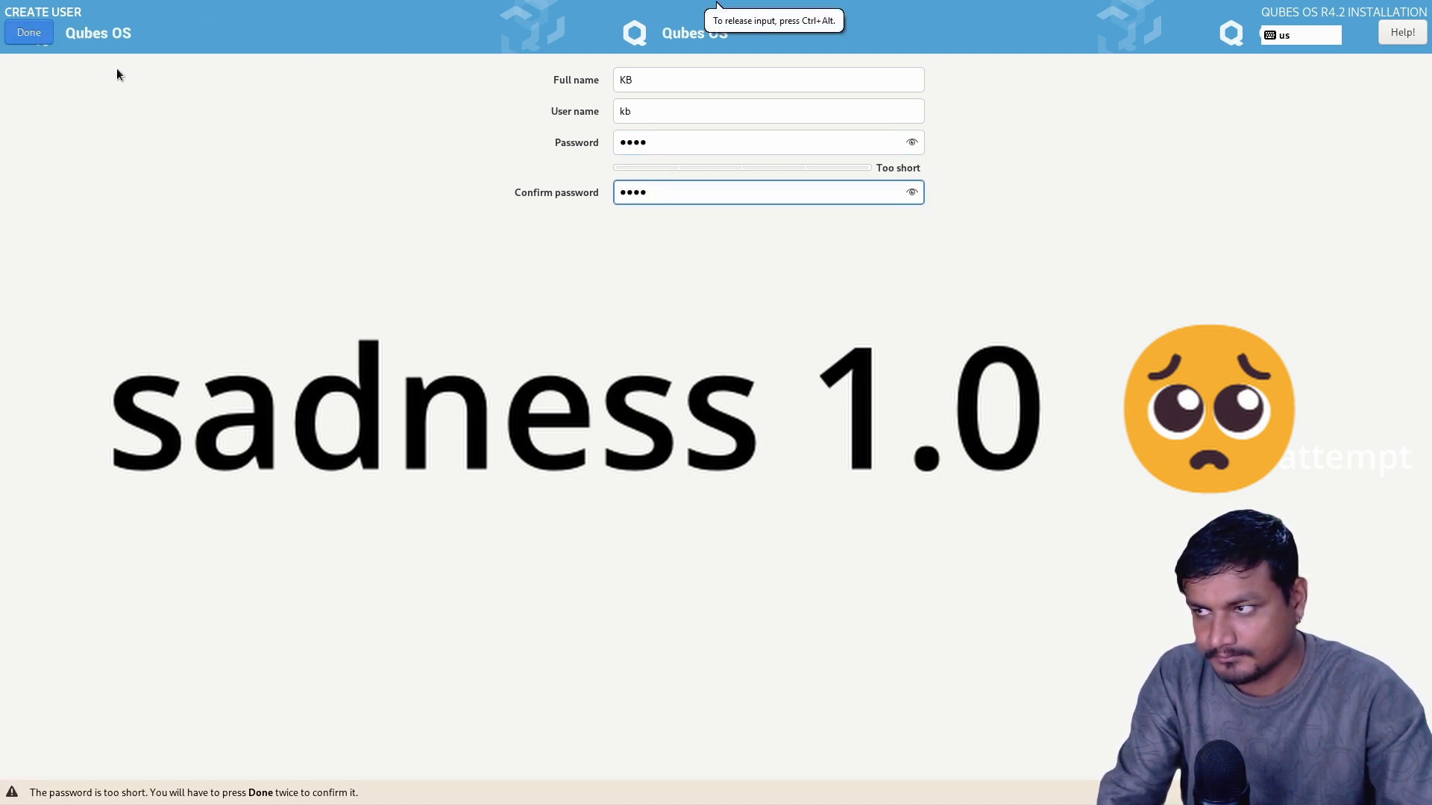
click(35, 35)
click(45, 37)
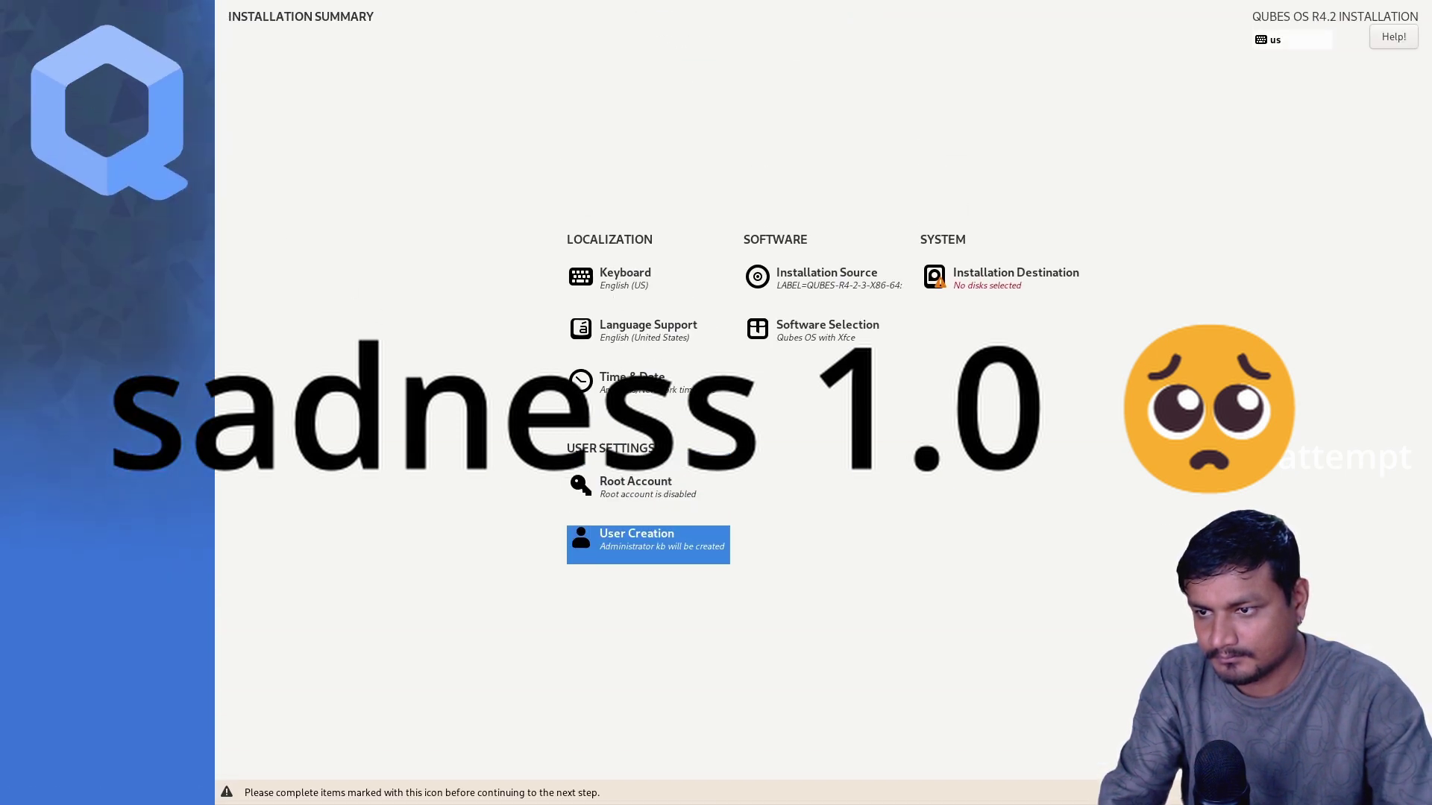
Step: Glance at Time & Date, then select the 60 GiB NVMe disk as installation destination
click(609, 376)
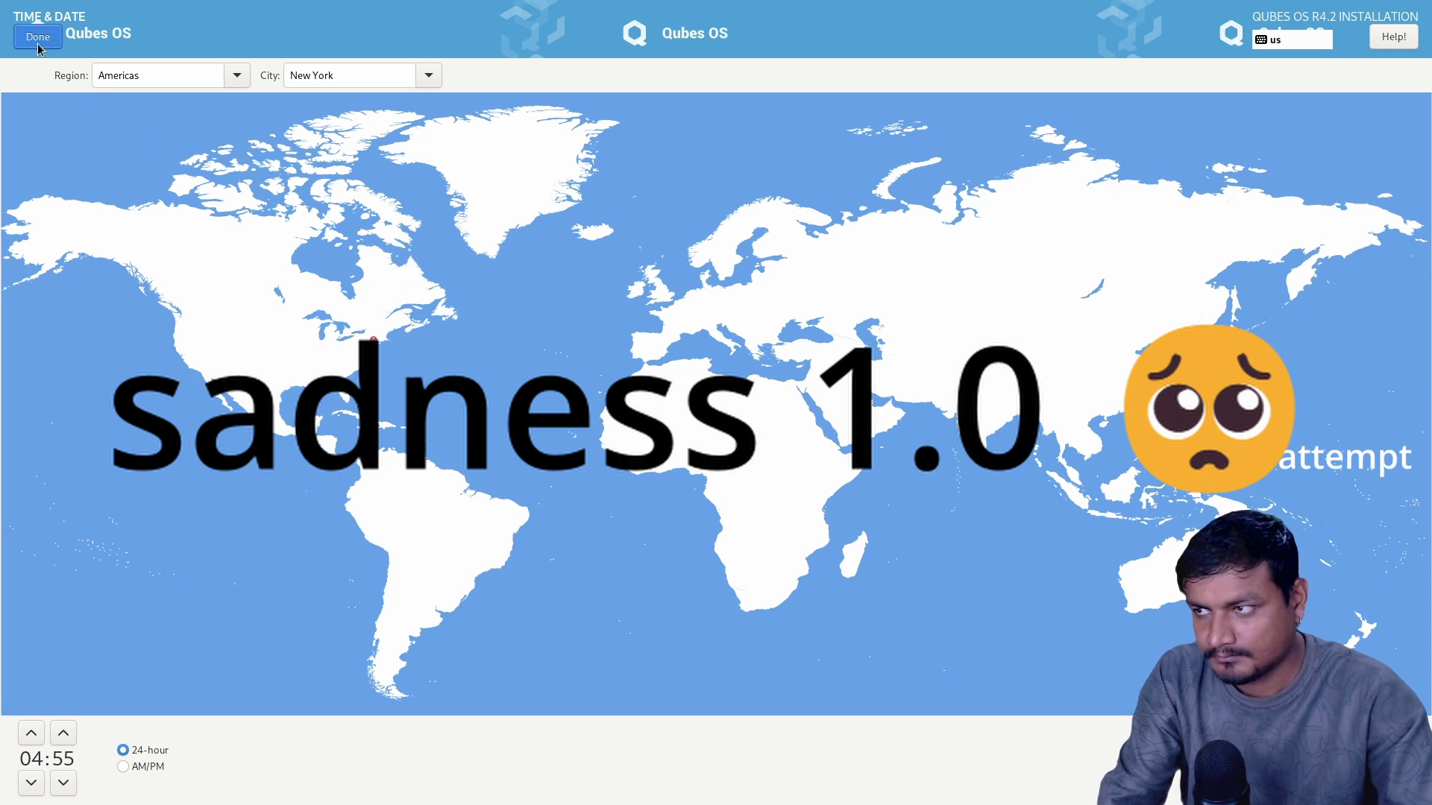
click(37, 36)
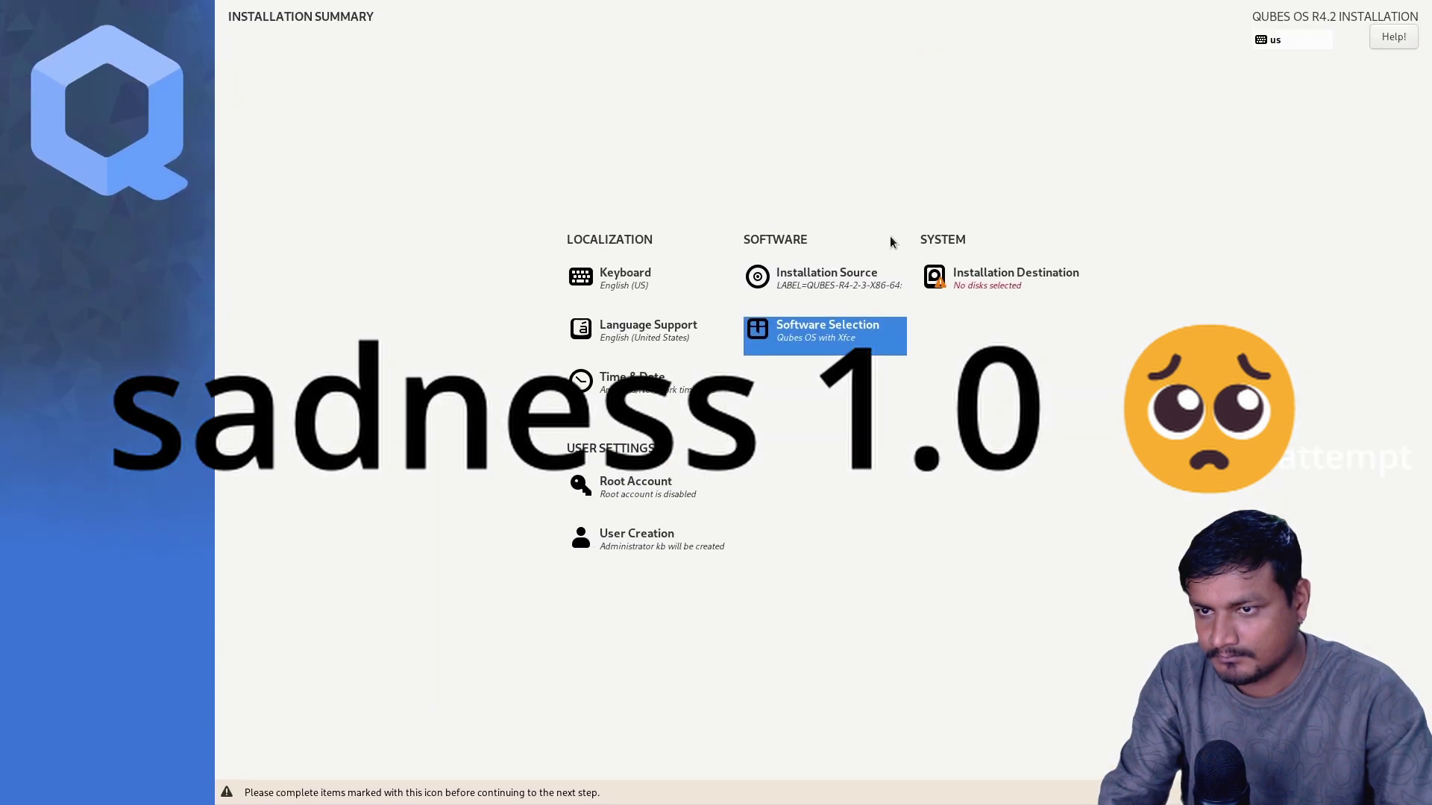
click(968, 275)
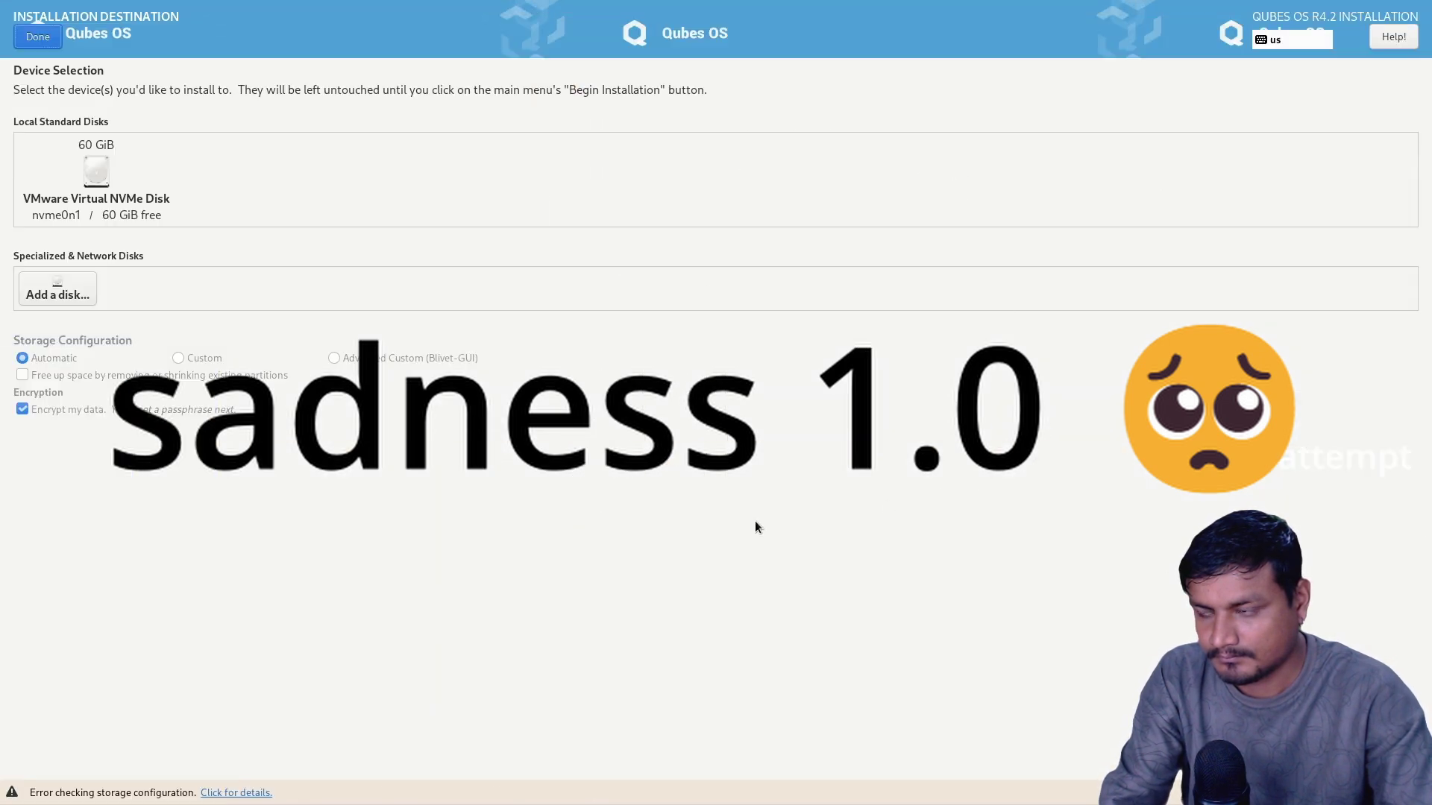
click(101, 190)
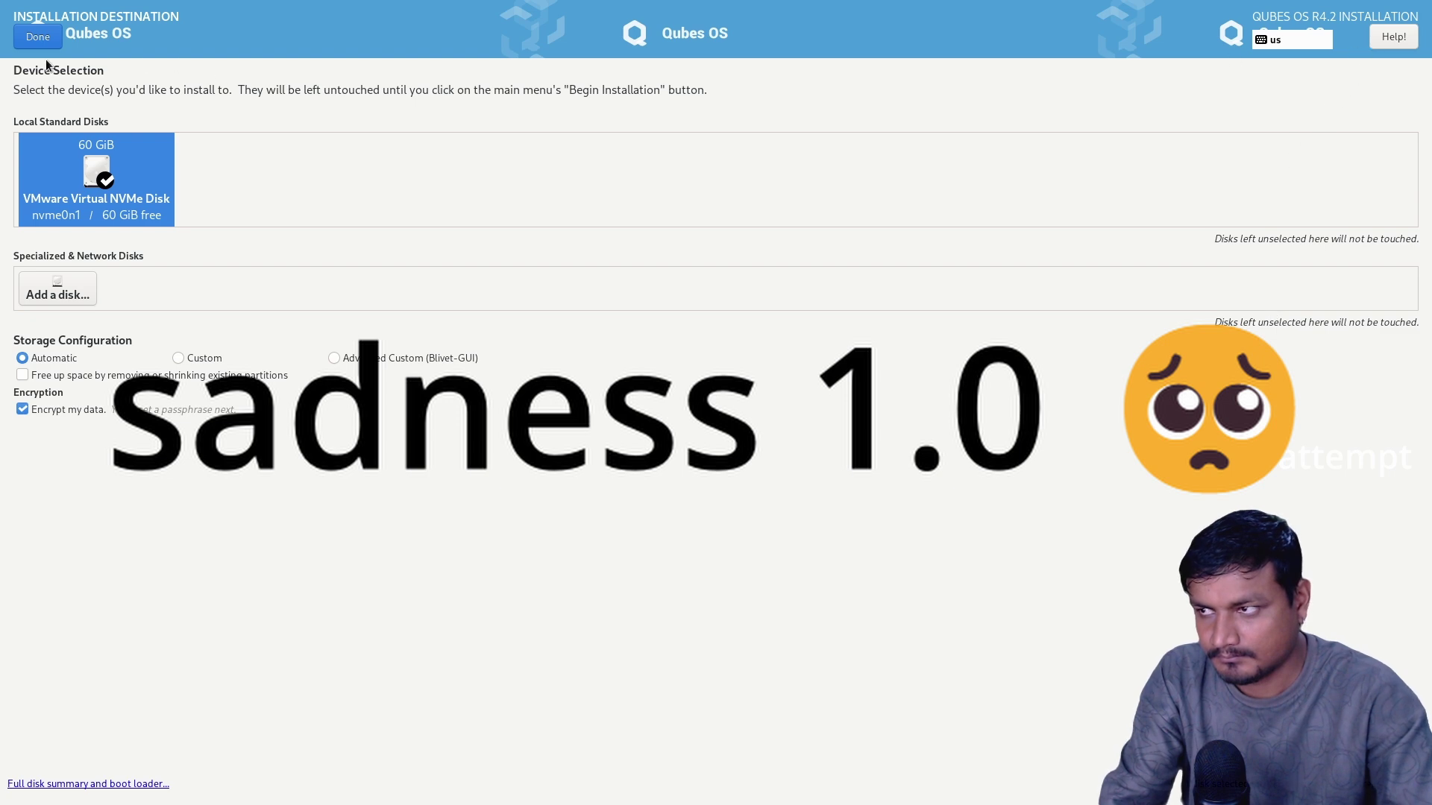
click(38, 37)
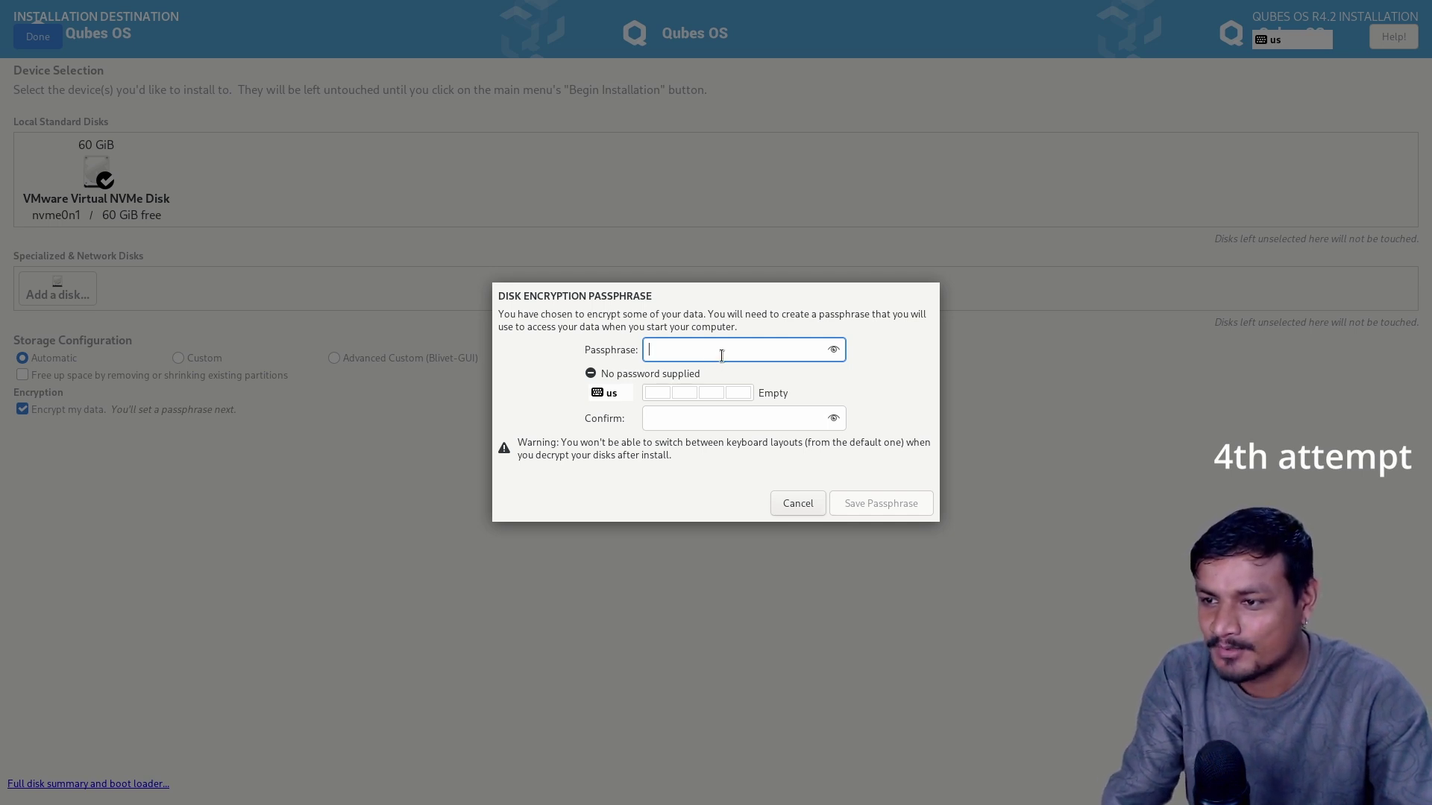
Step: Cancel the passphrase prompt, tick Free up space, deselect the NVMe disk and finish
click(794, 504)
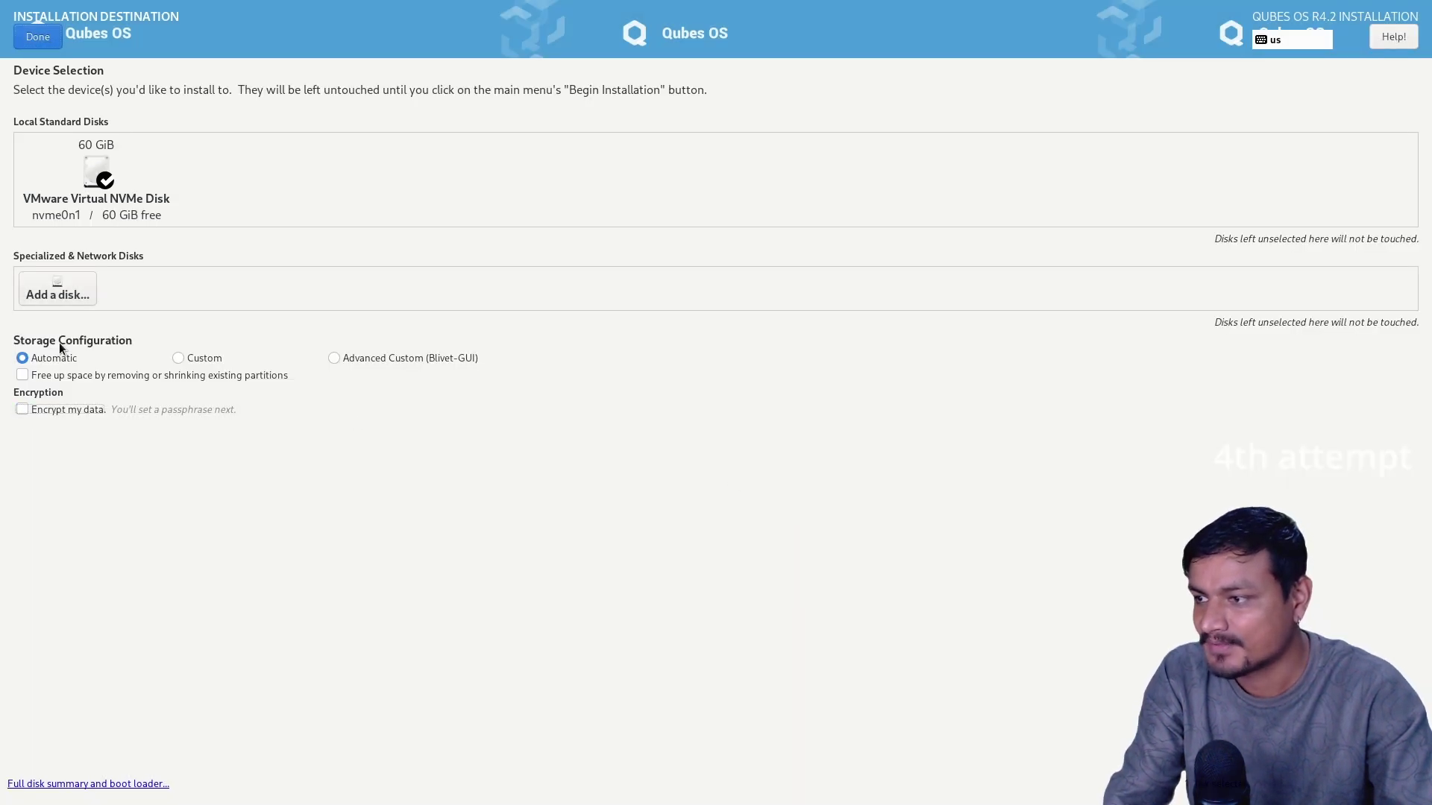
click(26, 377)
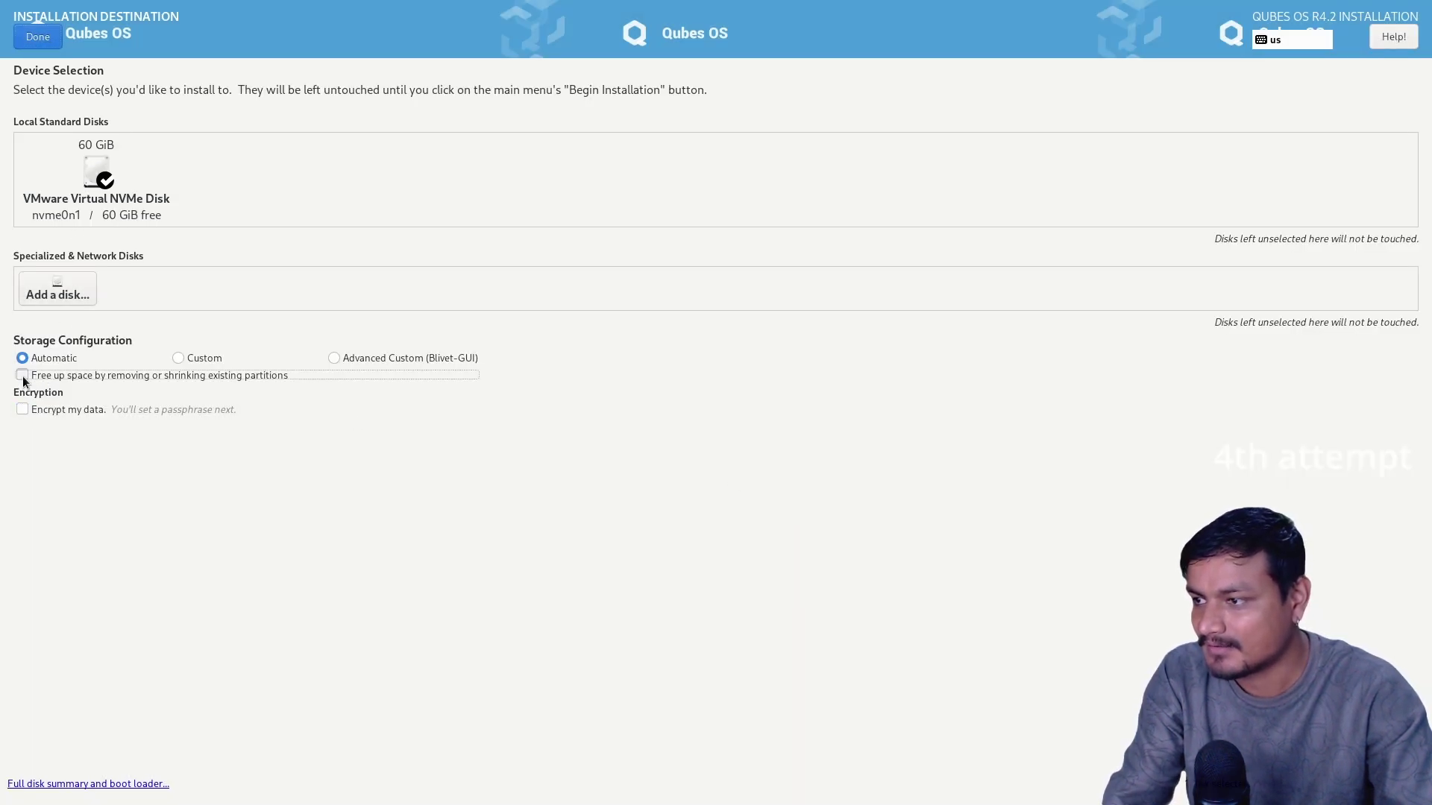
click(98, 177)
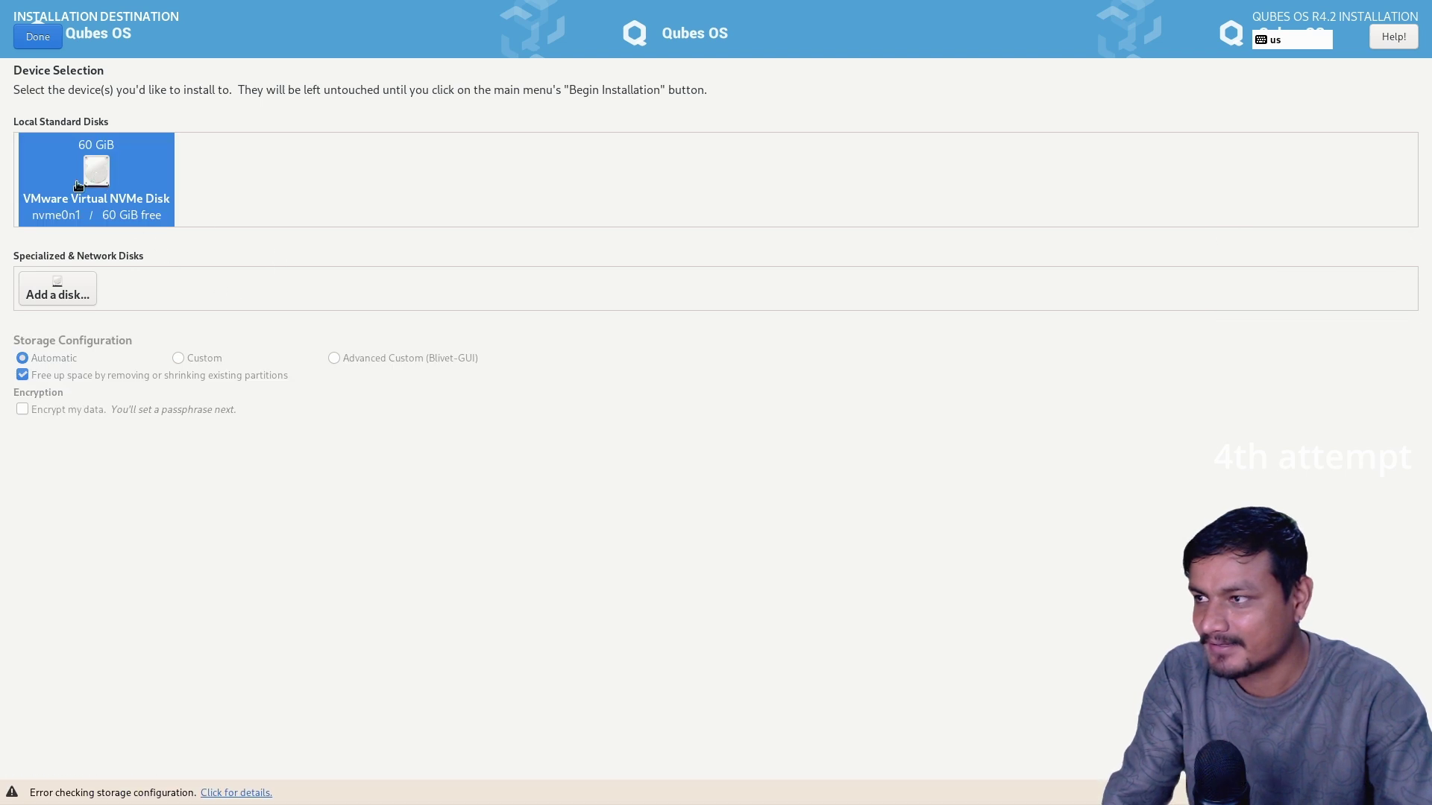
click(38, 37)
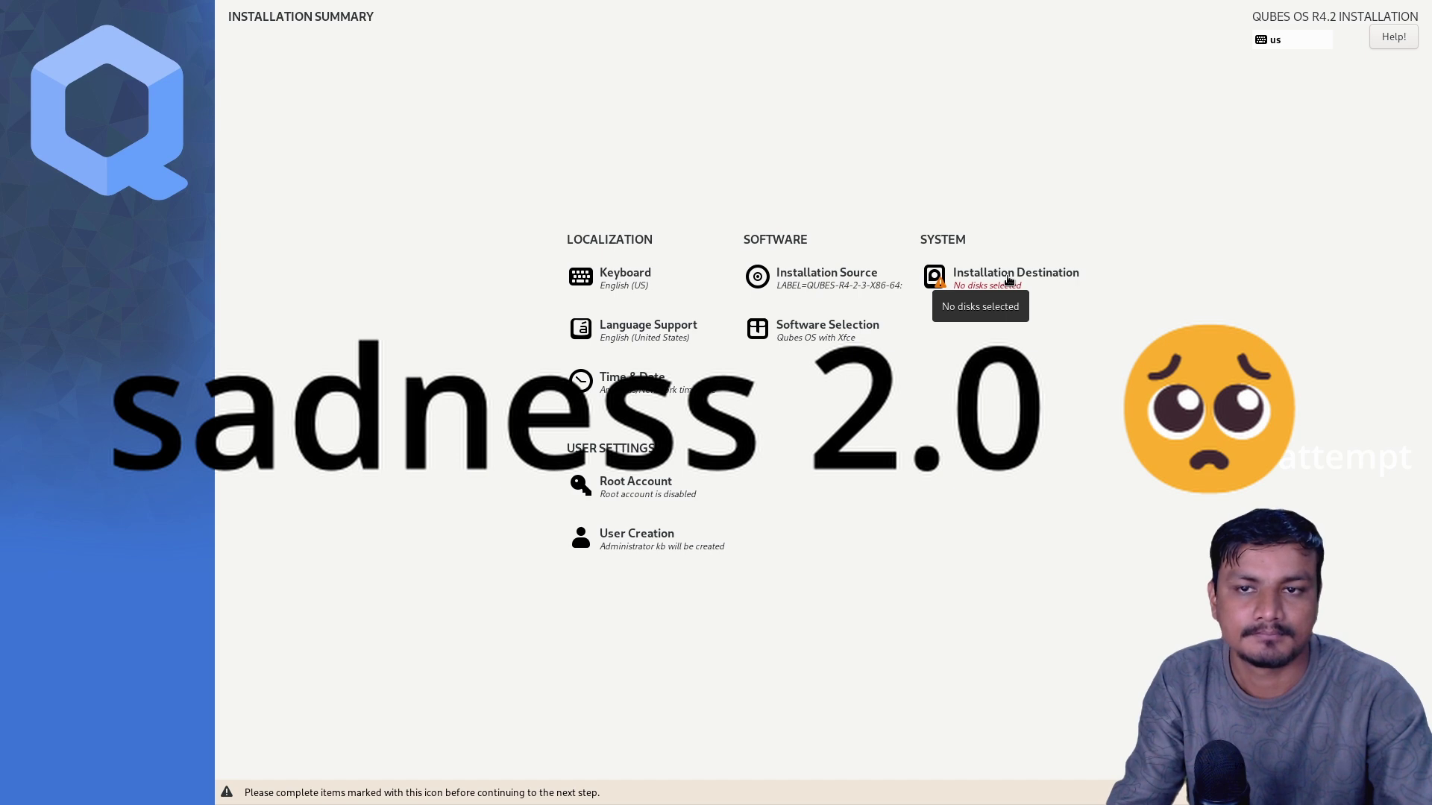
Step: Reselect the NVMe disk as installation destination and proceed to the encryption step
click(1008, 281)
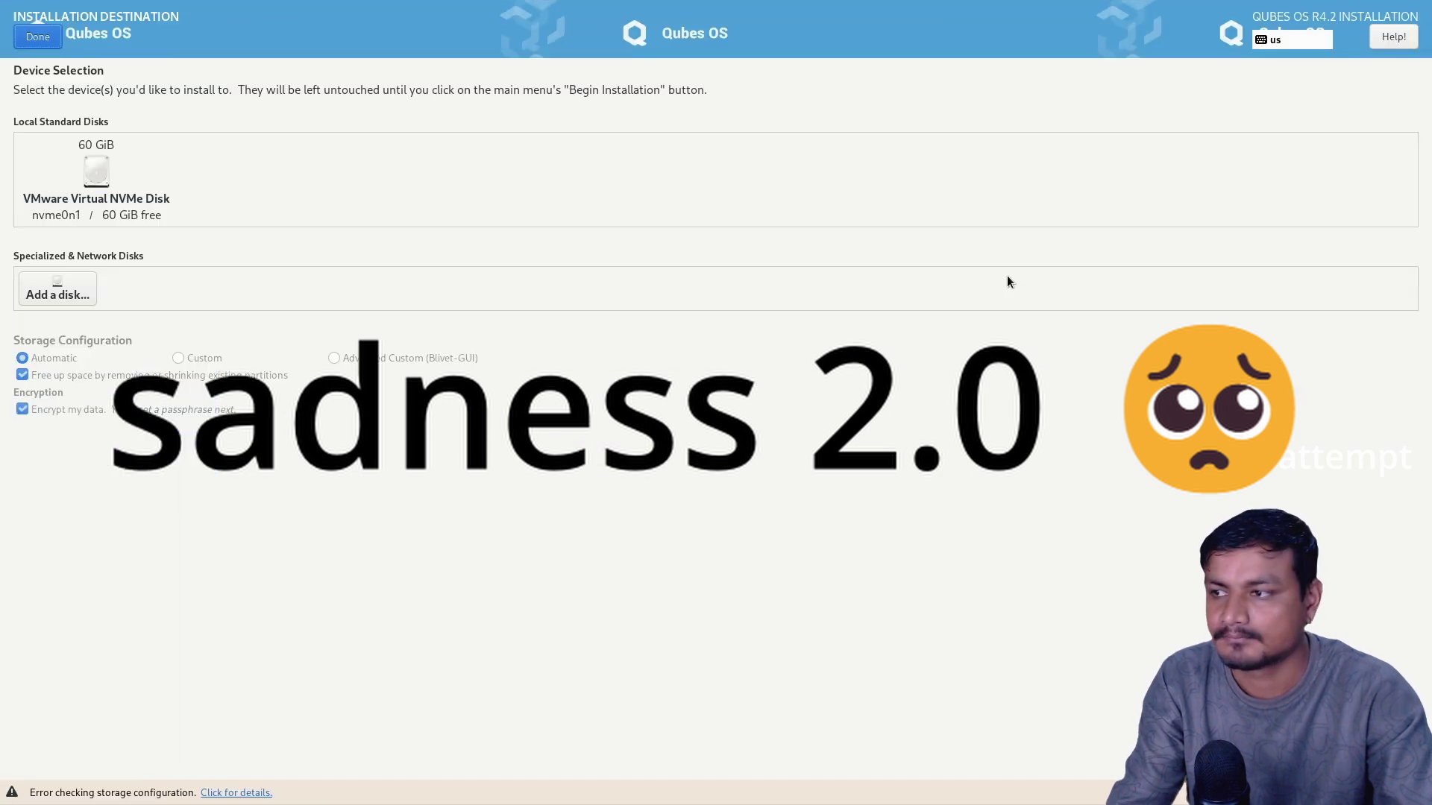
click(91, 183)
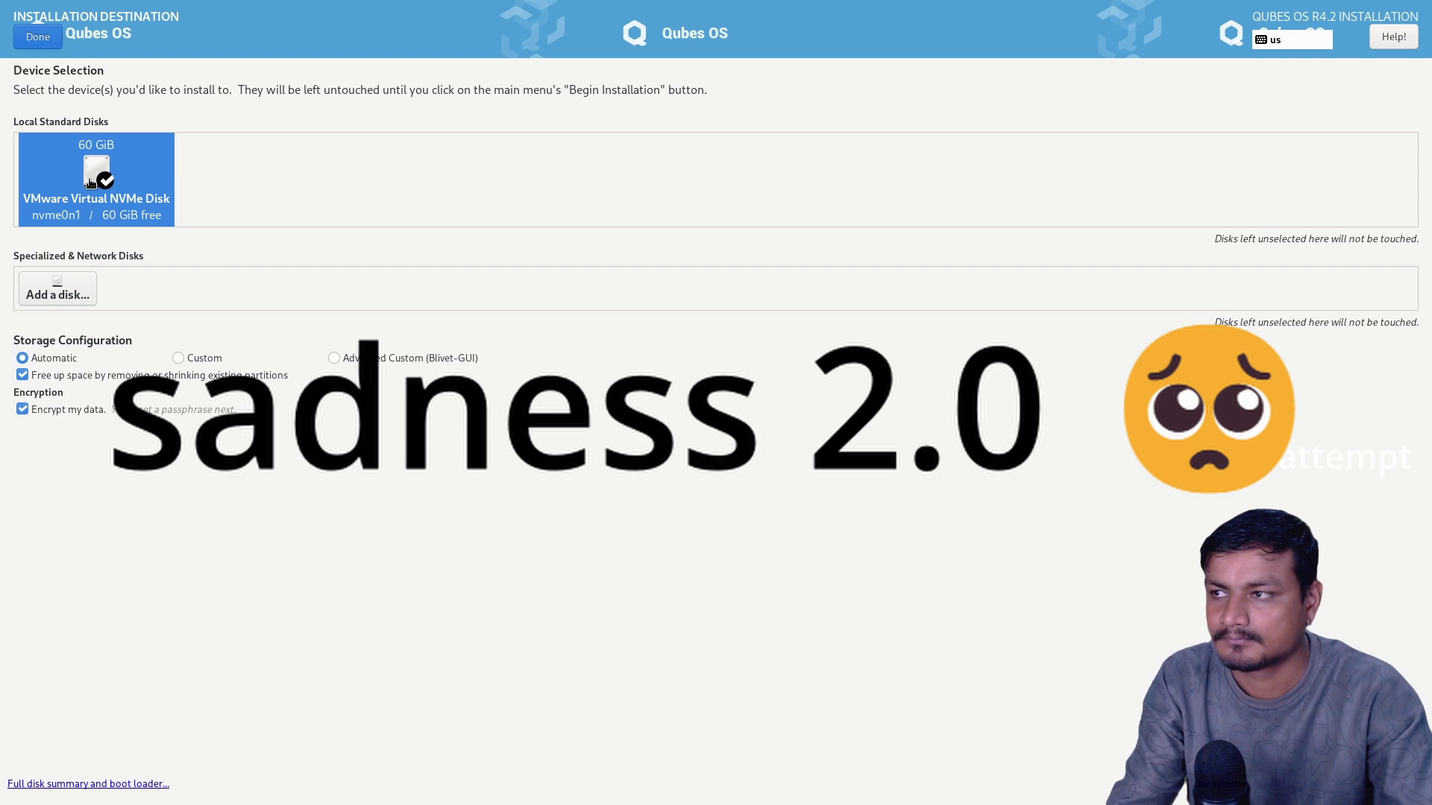
click(37, 37)
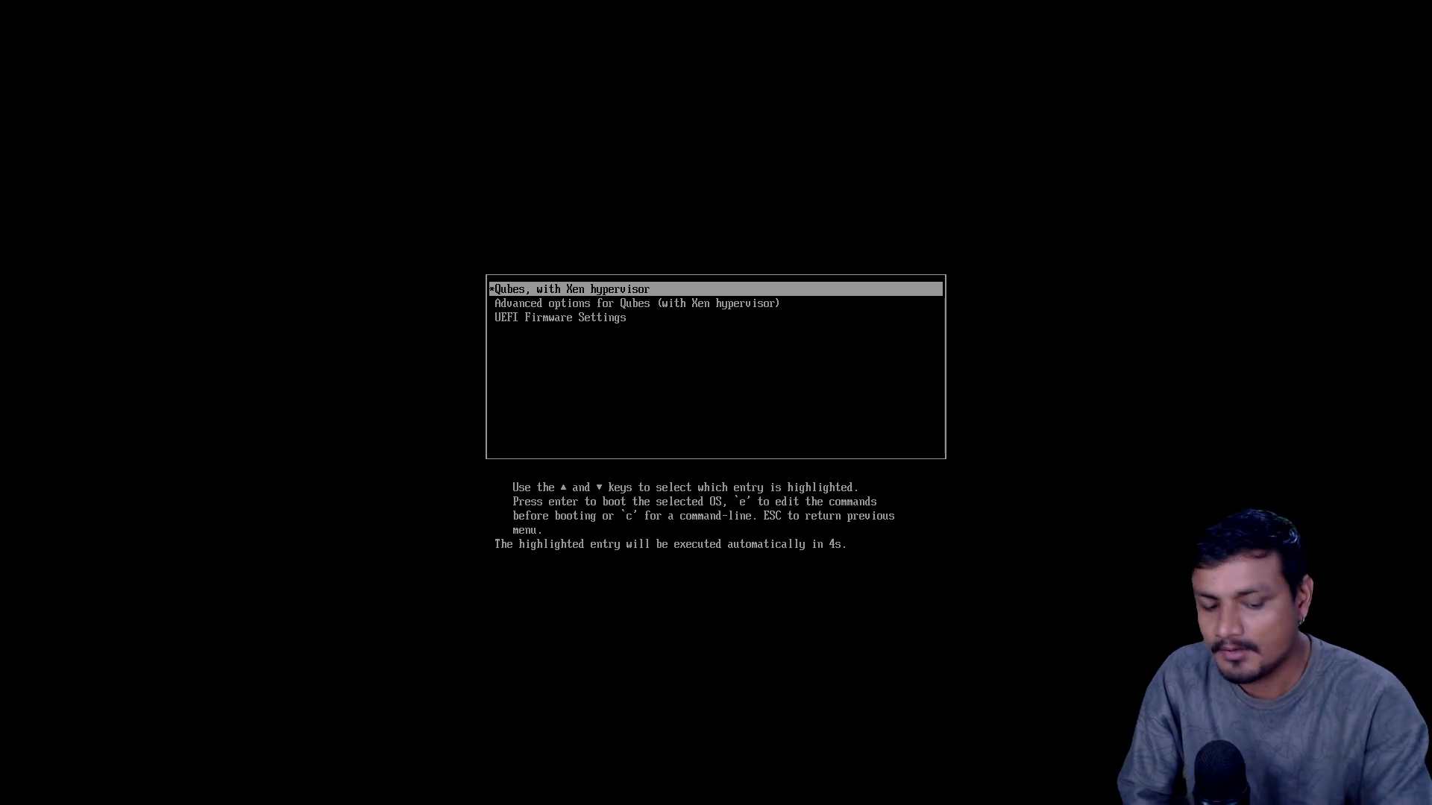
Step: Highlight 'Qubes, with Xen hypervisor' in the GRUB menu and boot it
key(Down)
key(Down)
key(Up)
key(Up)
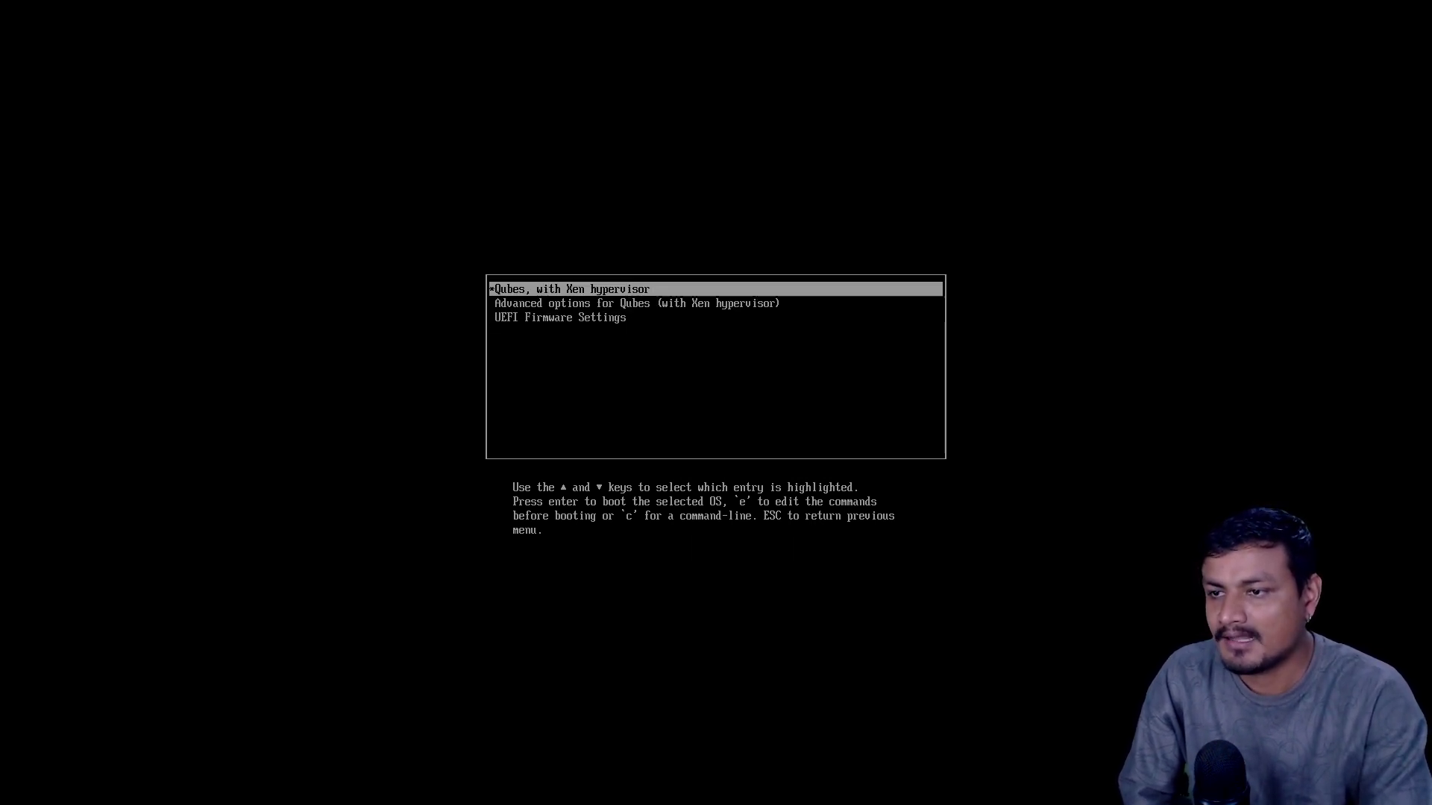
key(Up)
key(Up)
key(Up)
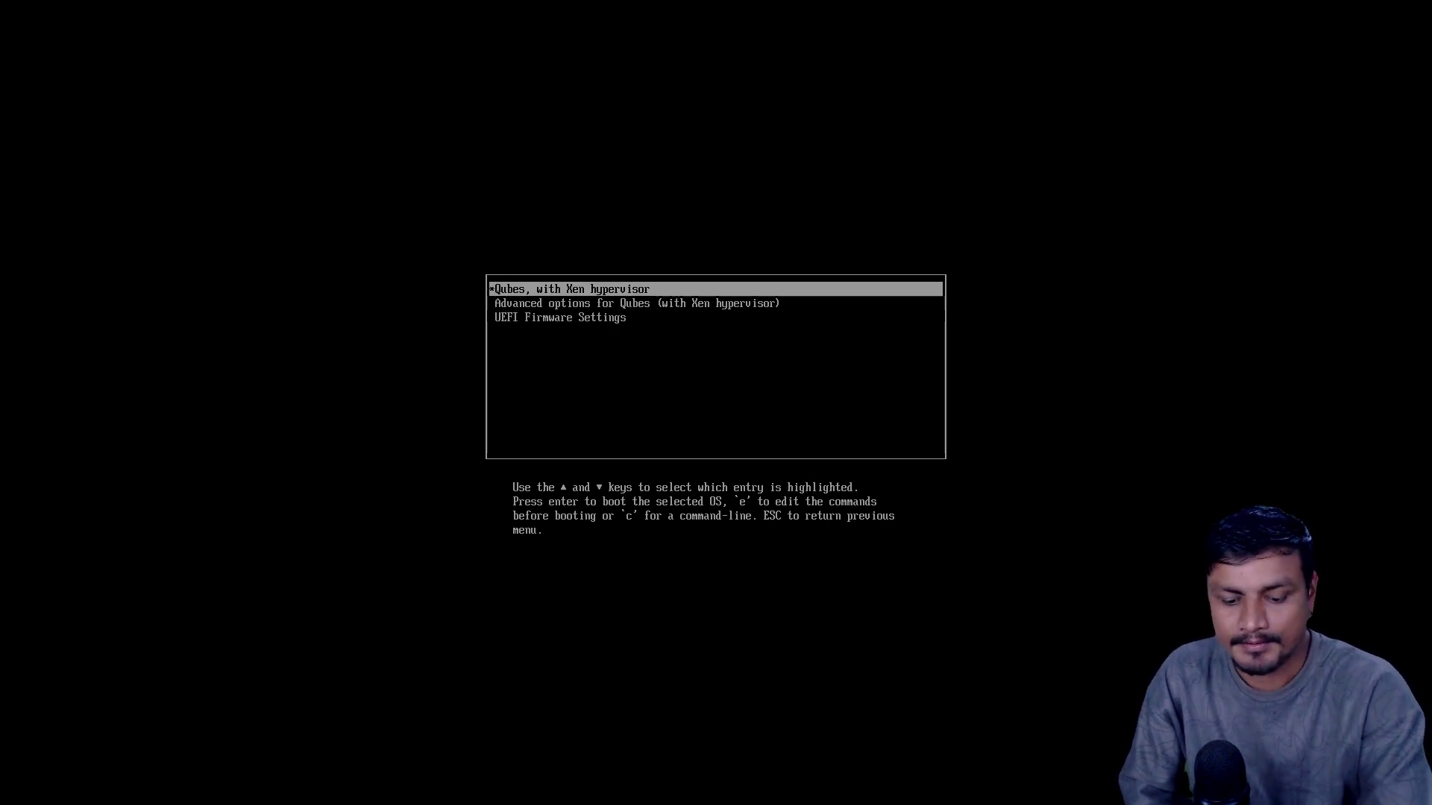
key(Return)
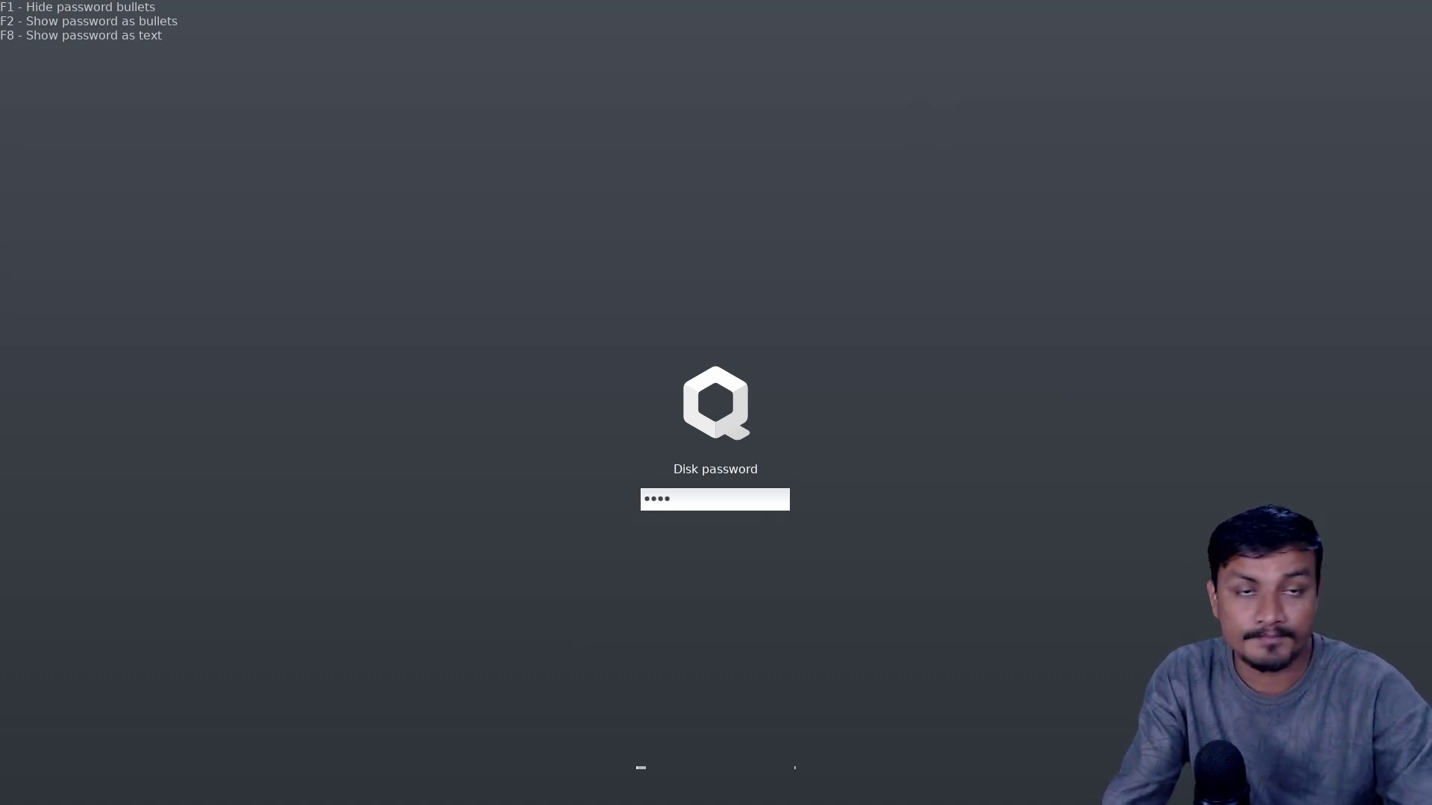
Step: Submit the disk encryption password, re-entering it once, to reach Qubes Initial Setup
key(Return)
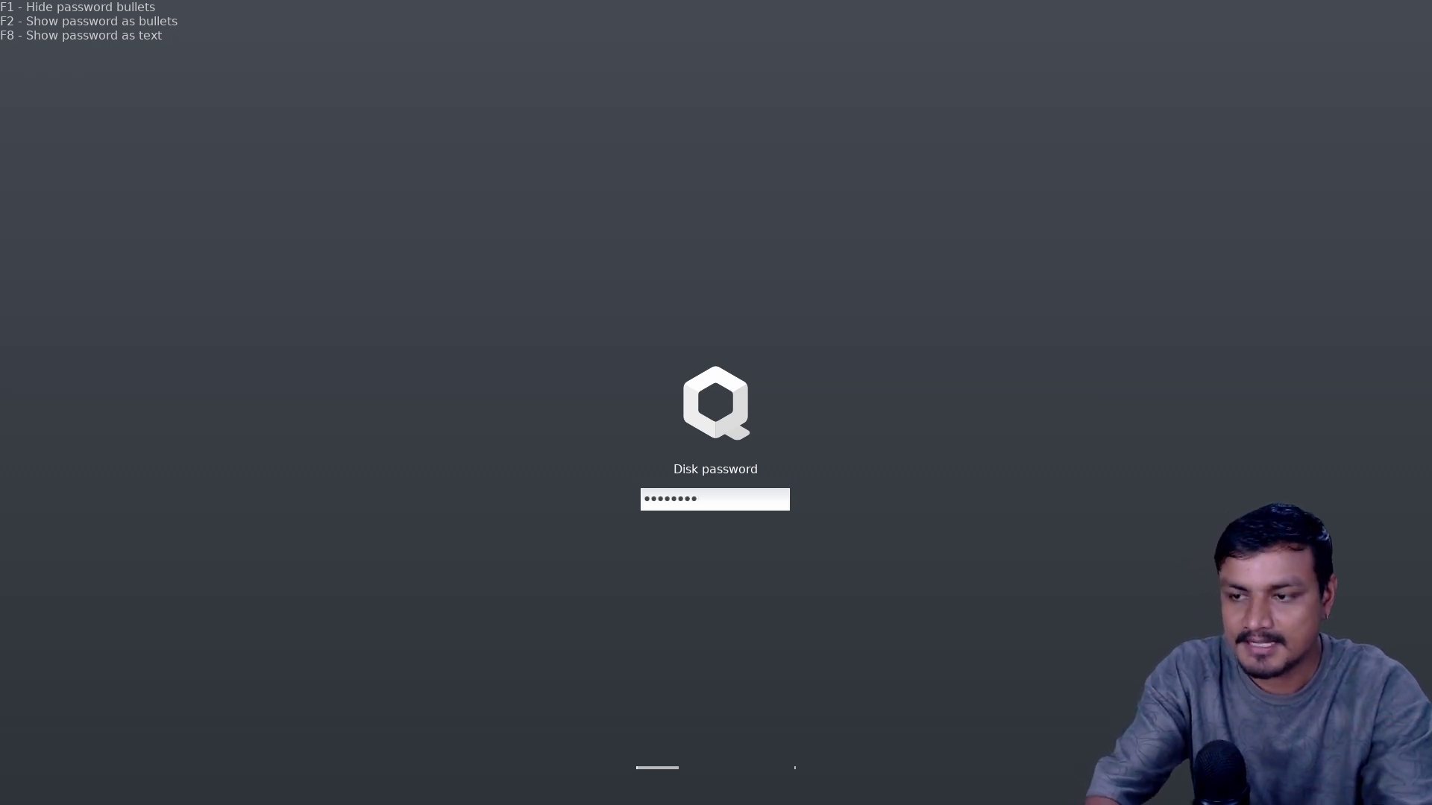
key(Return)
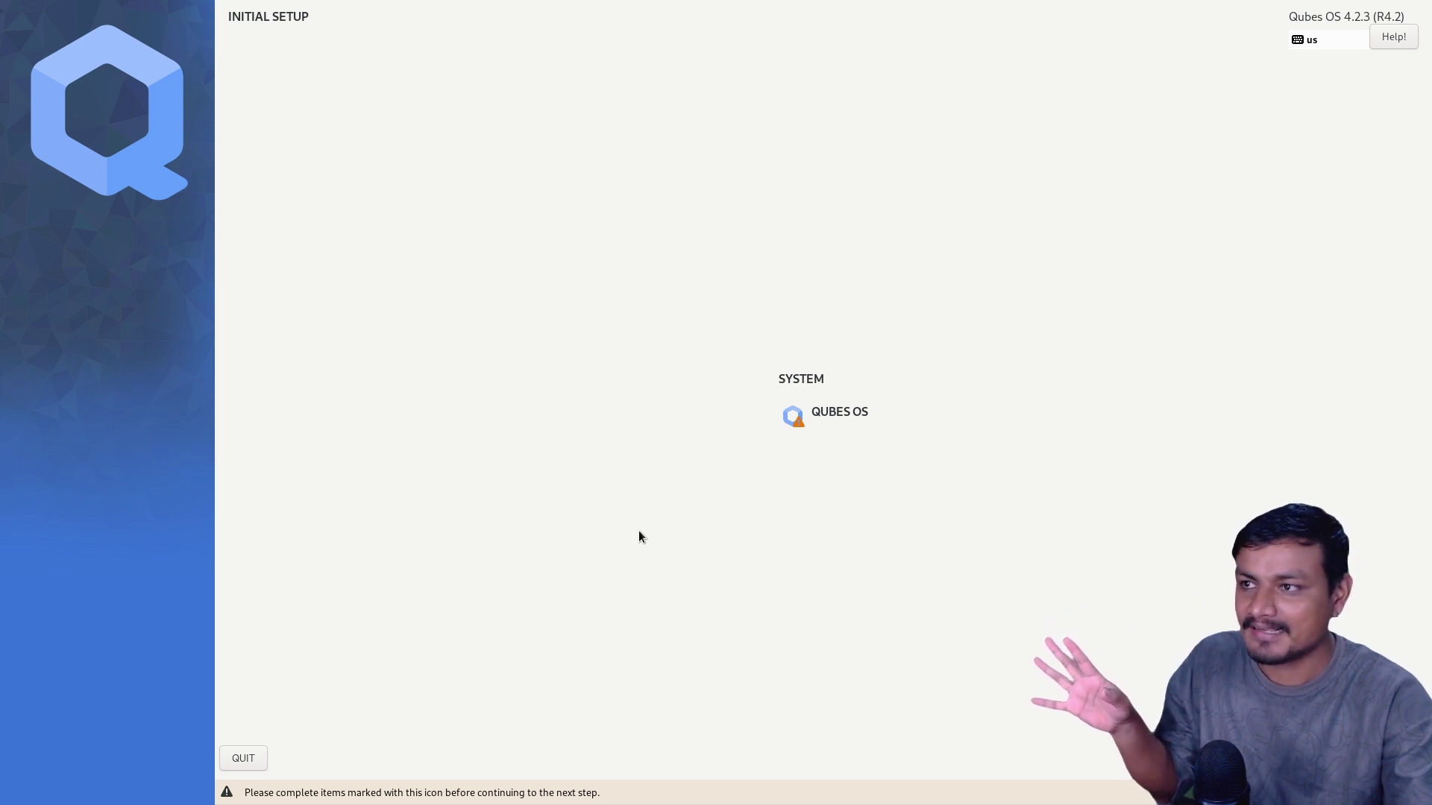
Step: In the QUBES OS settings, make Debian 12 Xfce the default template and uncheck Fedora 40 Xfce
click(840, 414)
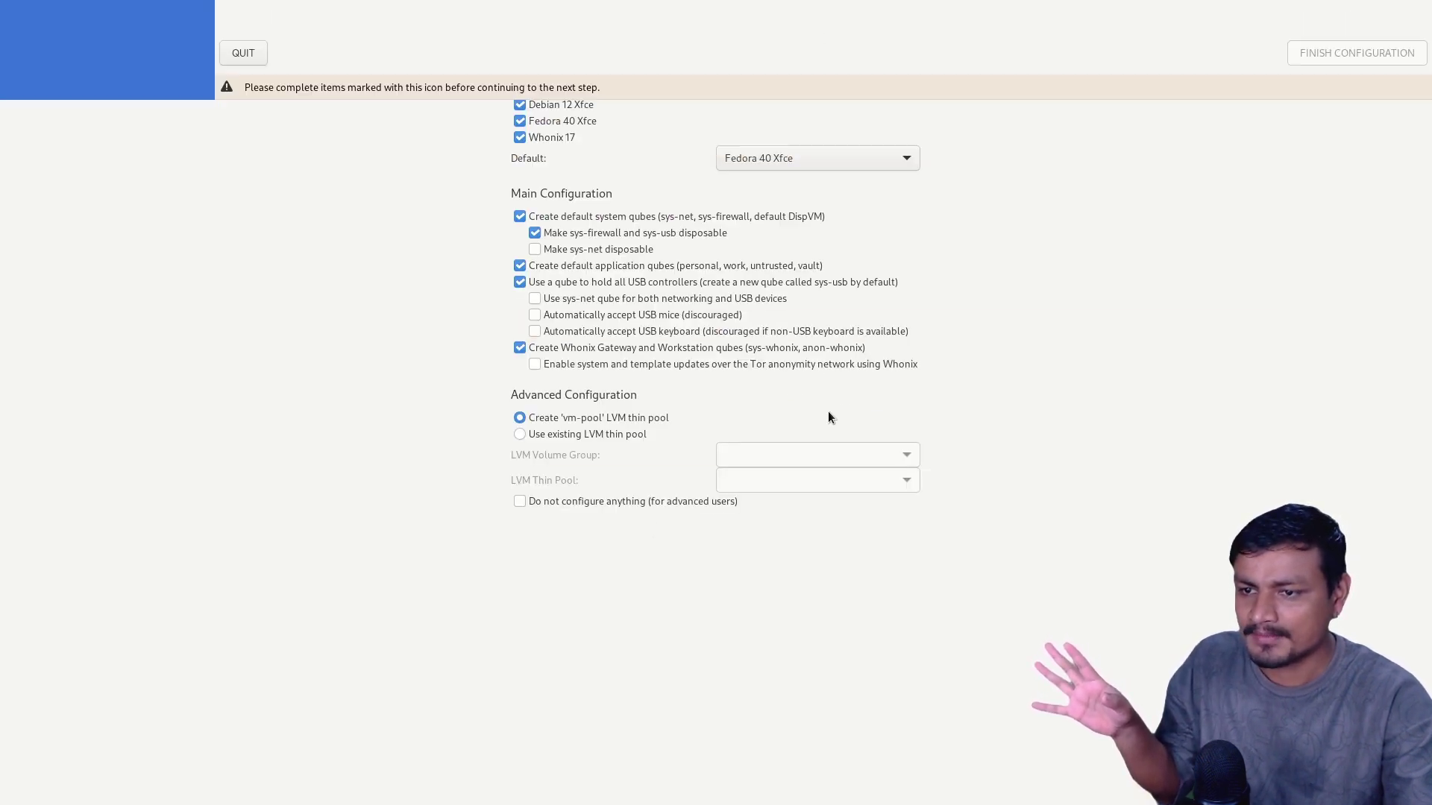
click(817, 163)
click(823, 142)
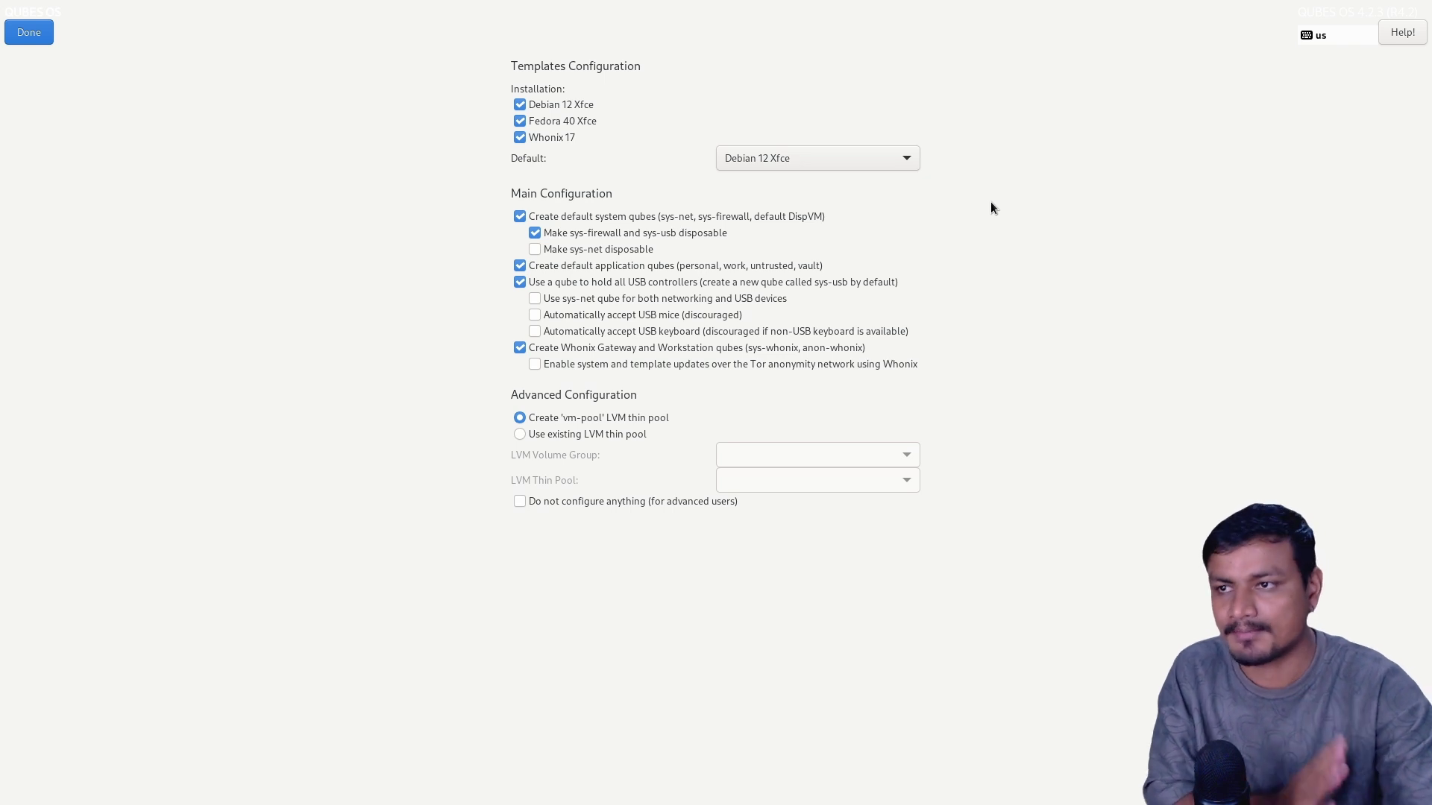
click(561, 124)
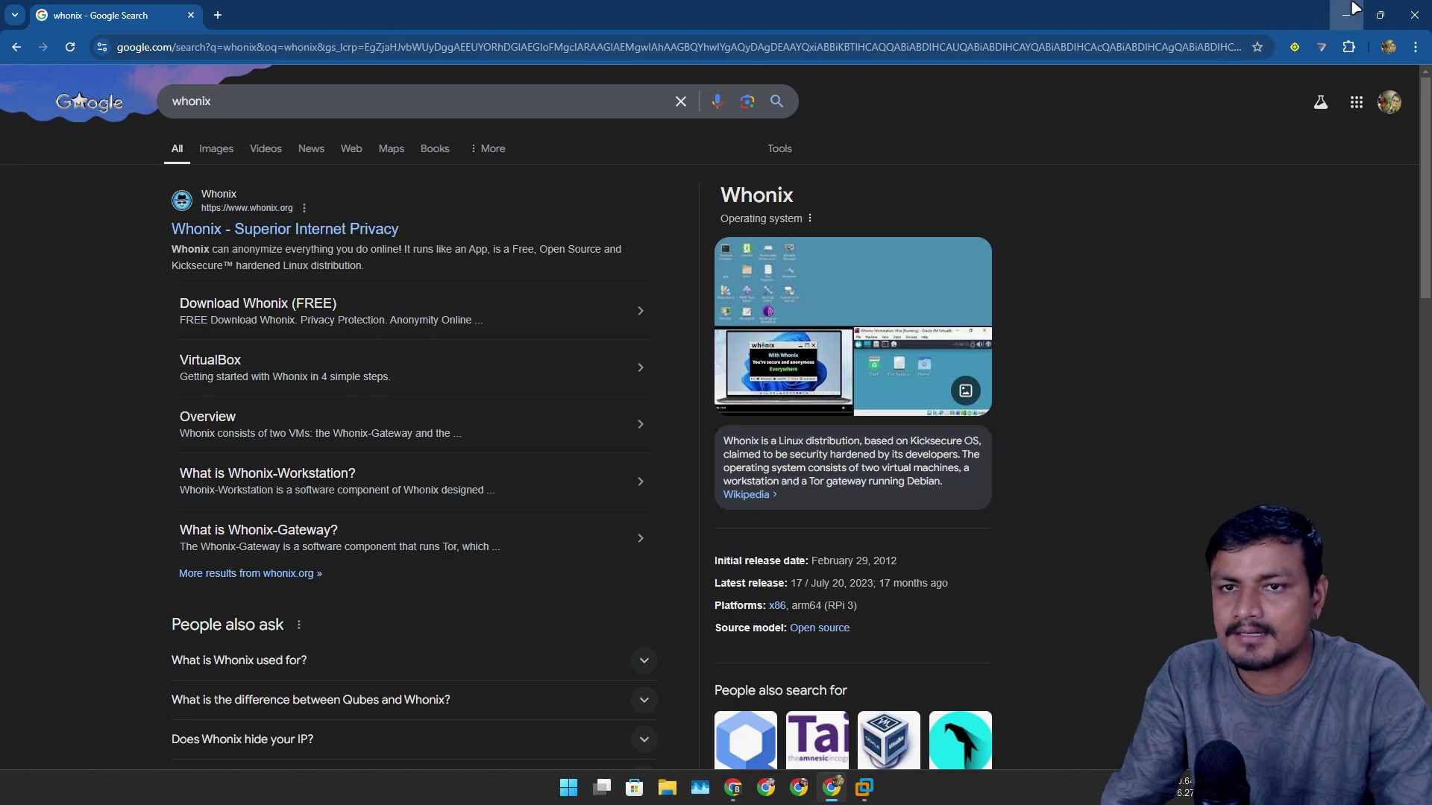
Step: Uncheck Whonix 17, keep Debian 12 Xfce as default, then click Done and Finish Configuration
click(1347, 14)
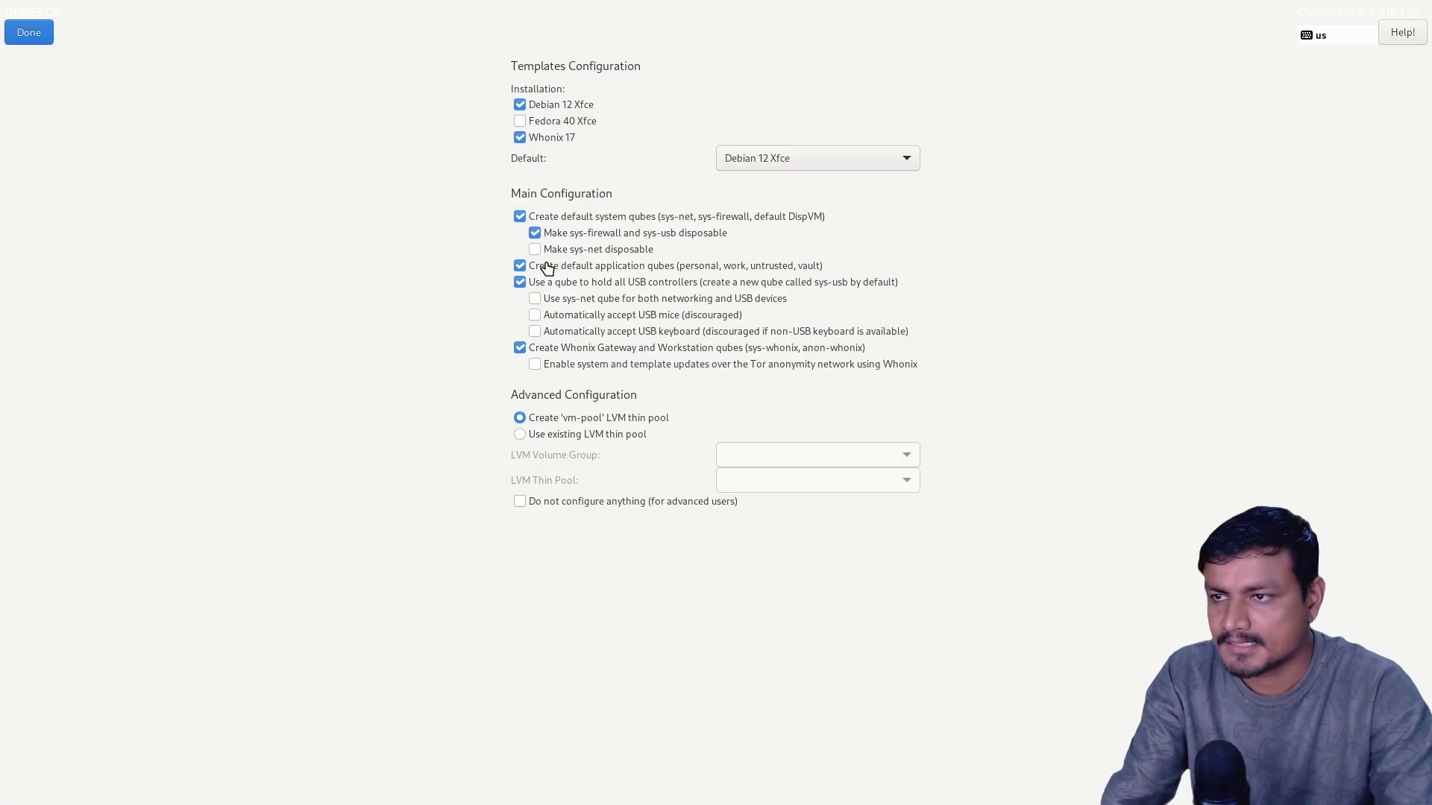
click(541, 139)
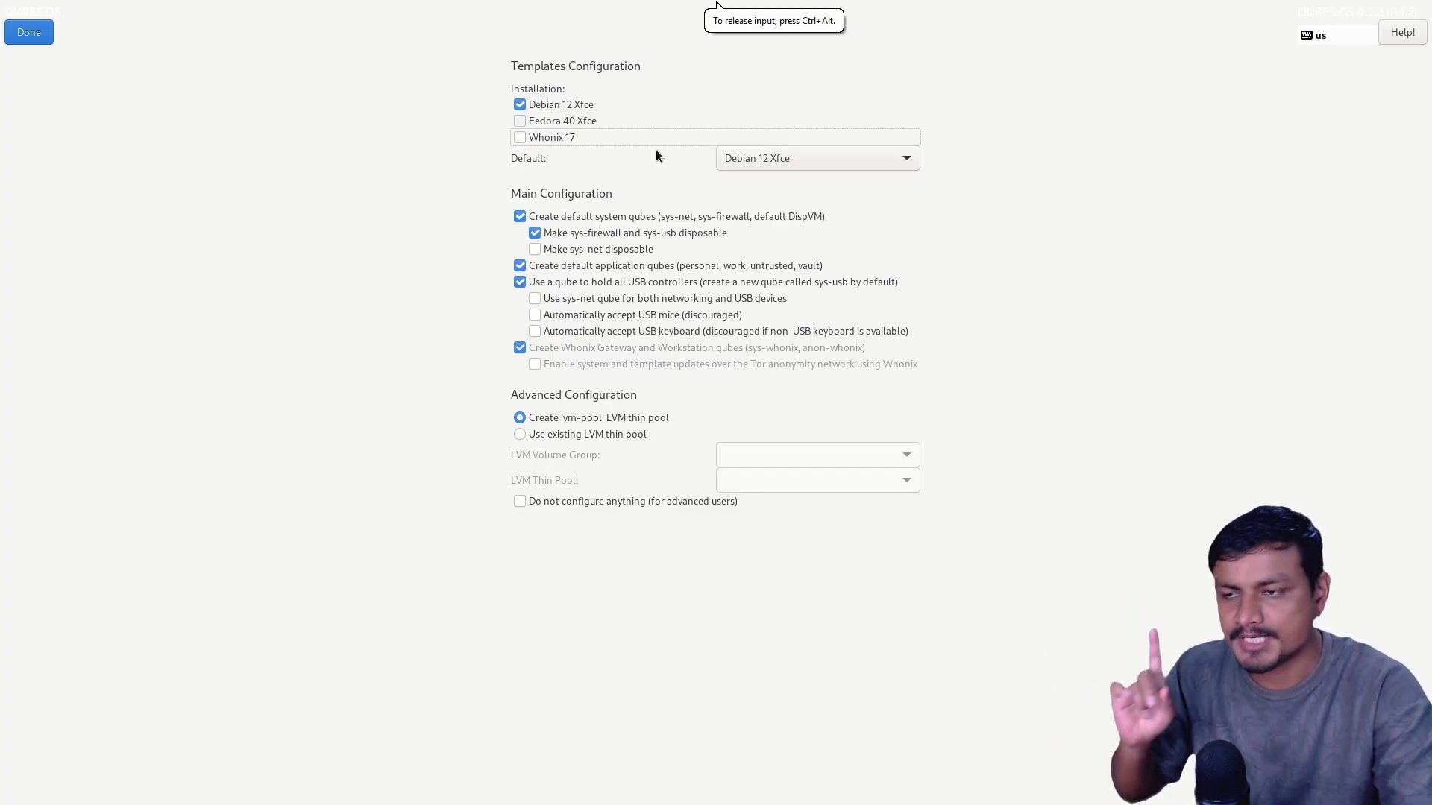
click(574, 106)
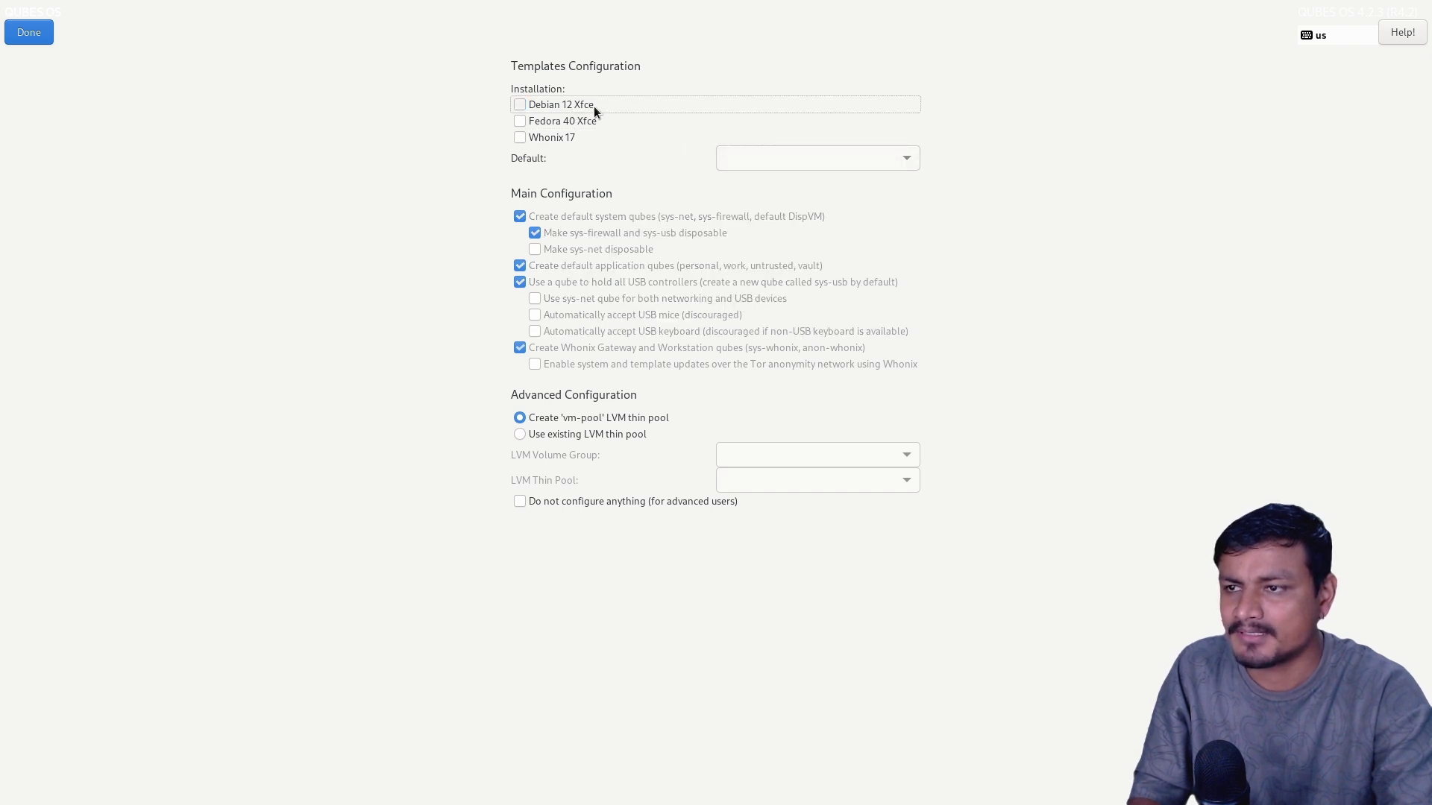
click(536, 109)
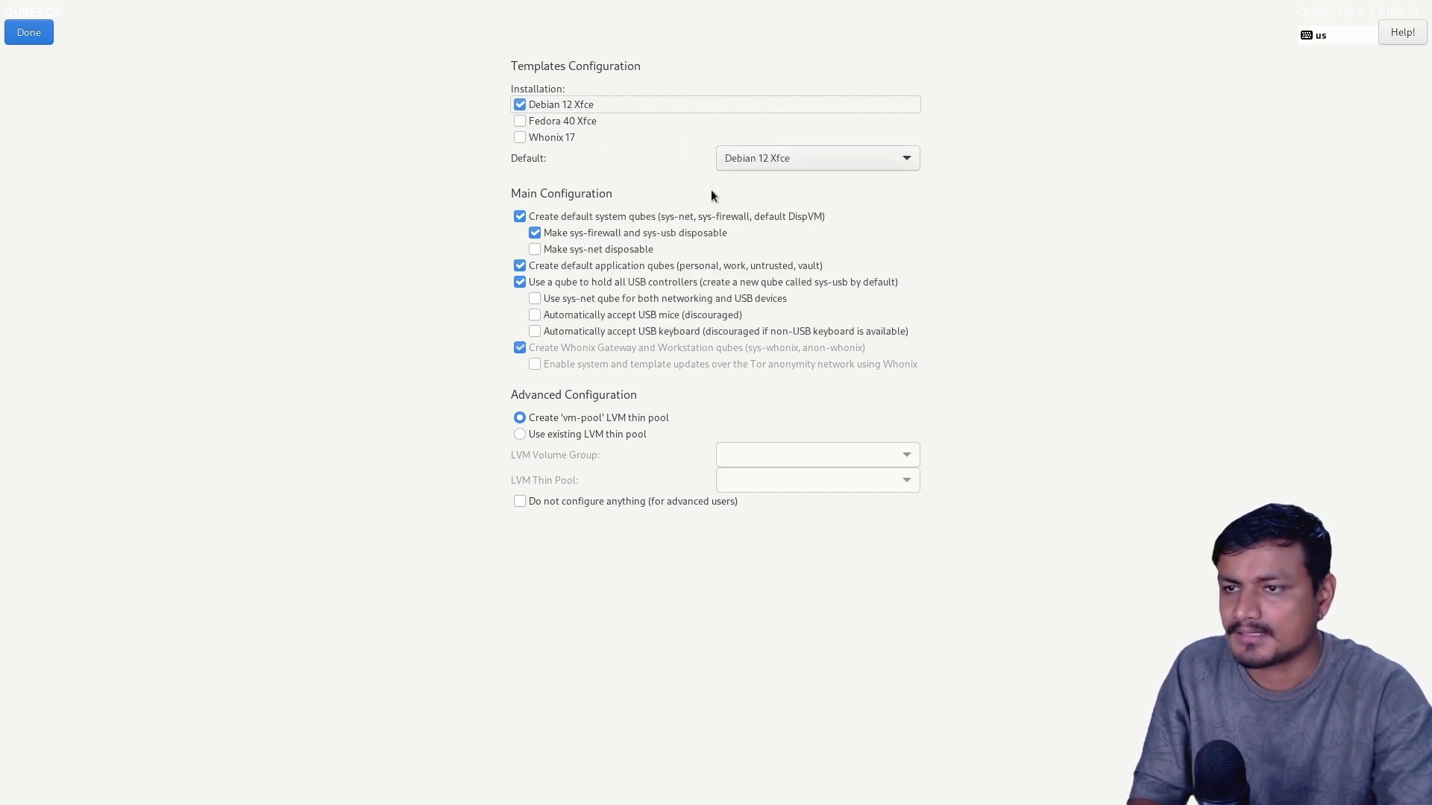
click(774, 160)
click(774, 160)
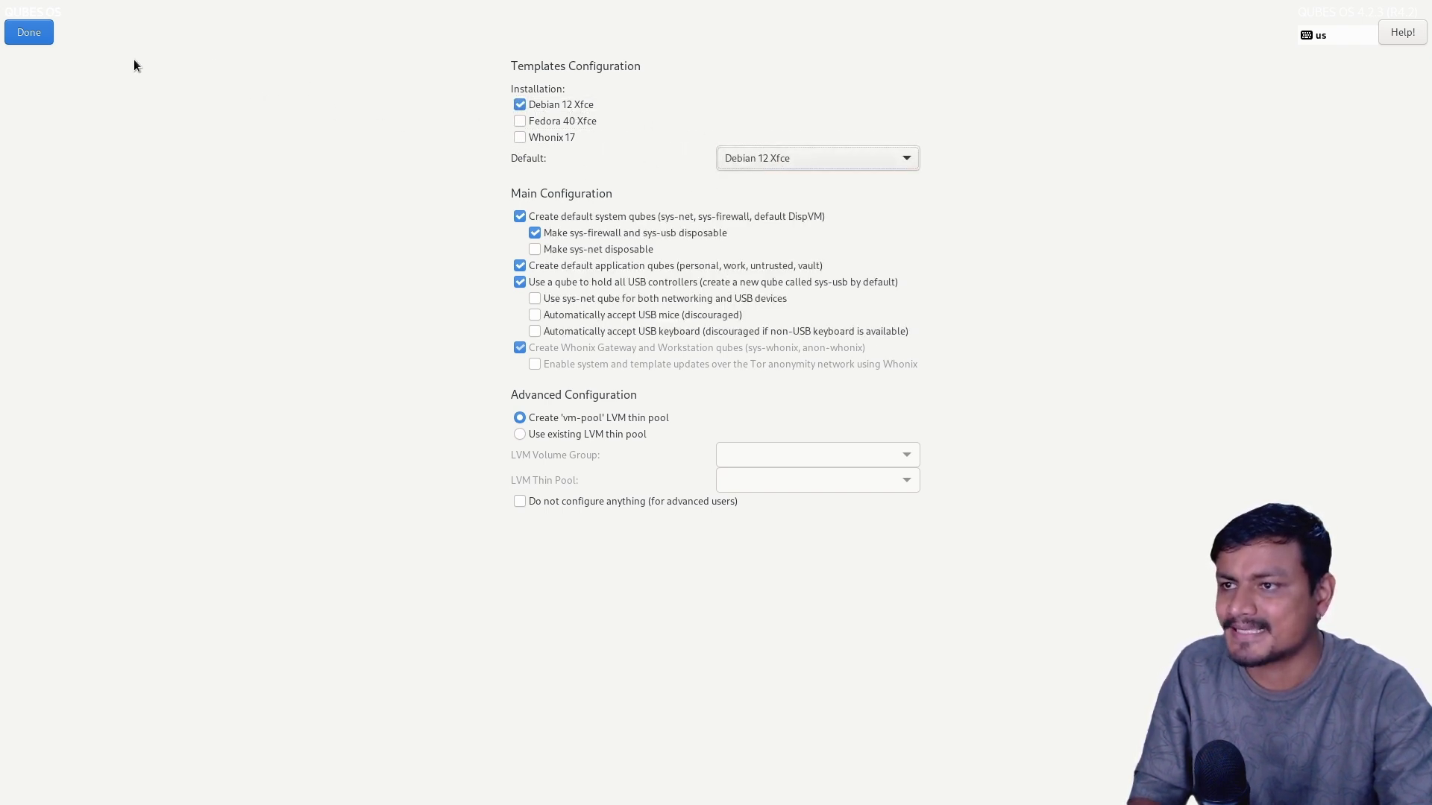
click(35, 35)
click(1365, 783)
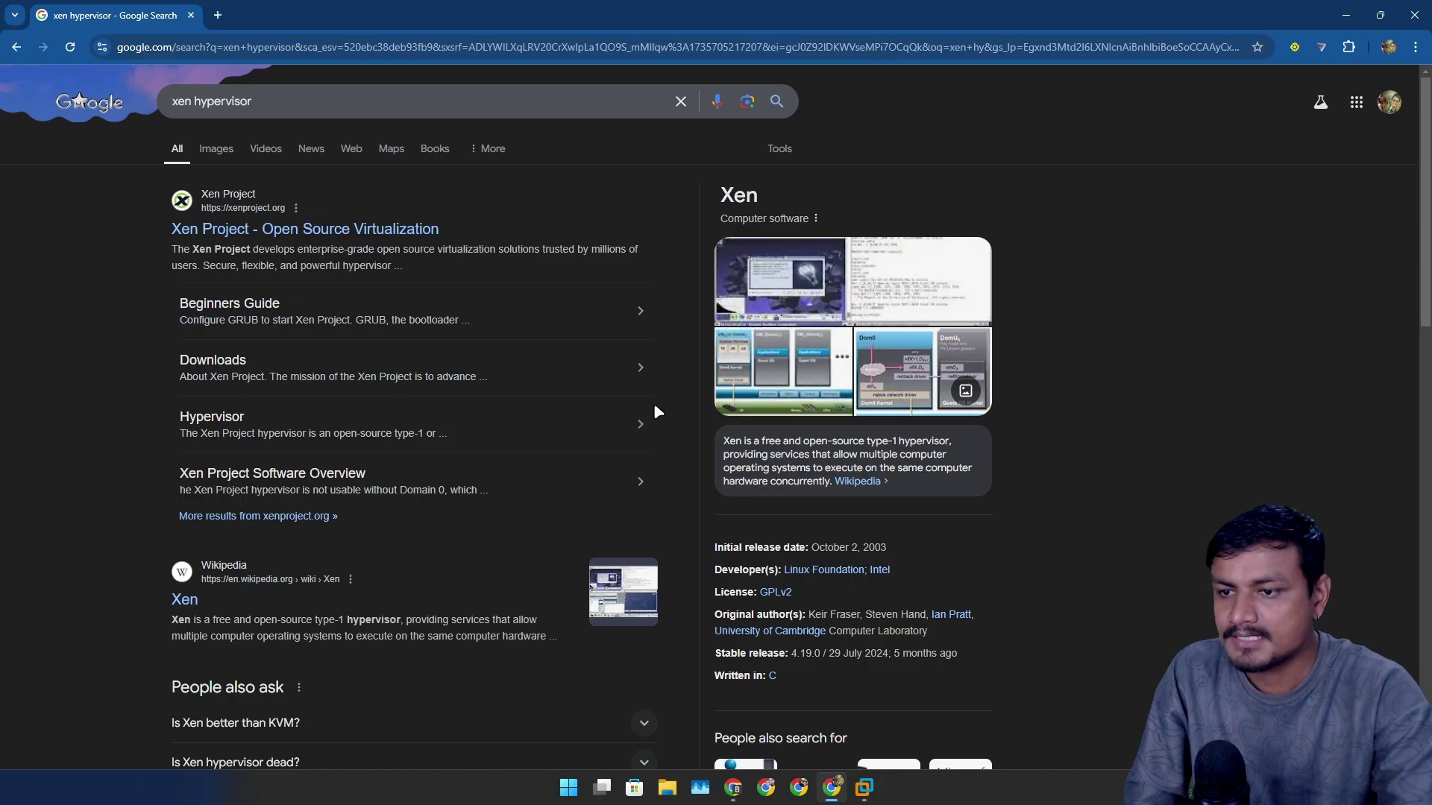
Step: Wait for the debian-12-xfce TemplateVM install to finish and reach the dom0 login screen
scroll(641, 364, down, 3)
scroll(342, 269, up, 2)
scroll(341, 270, up, 1)
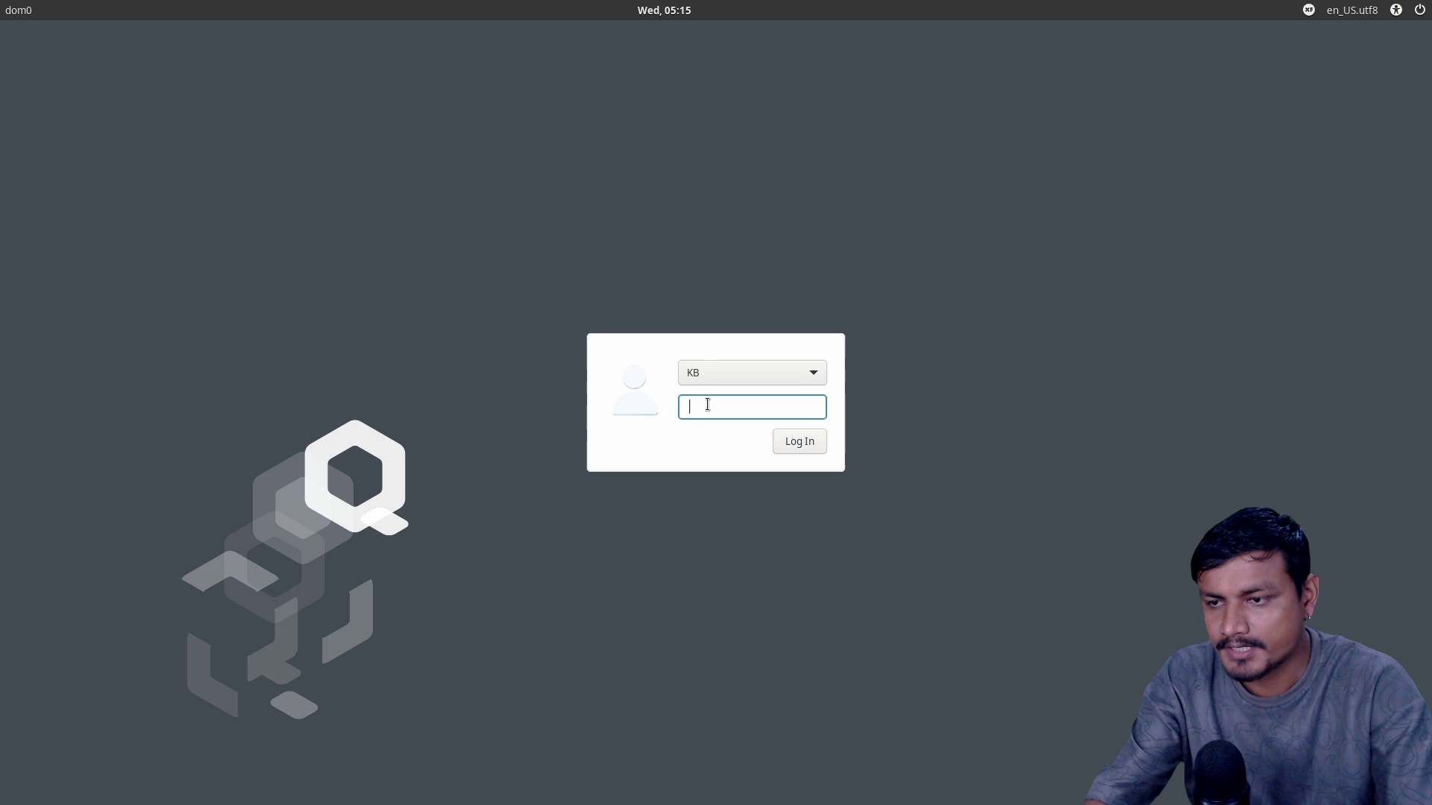
Step: Log in with the user password and allow sys-usb mouse input with Target dom0
text(••)
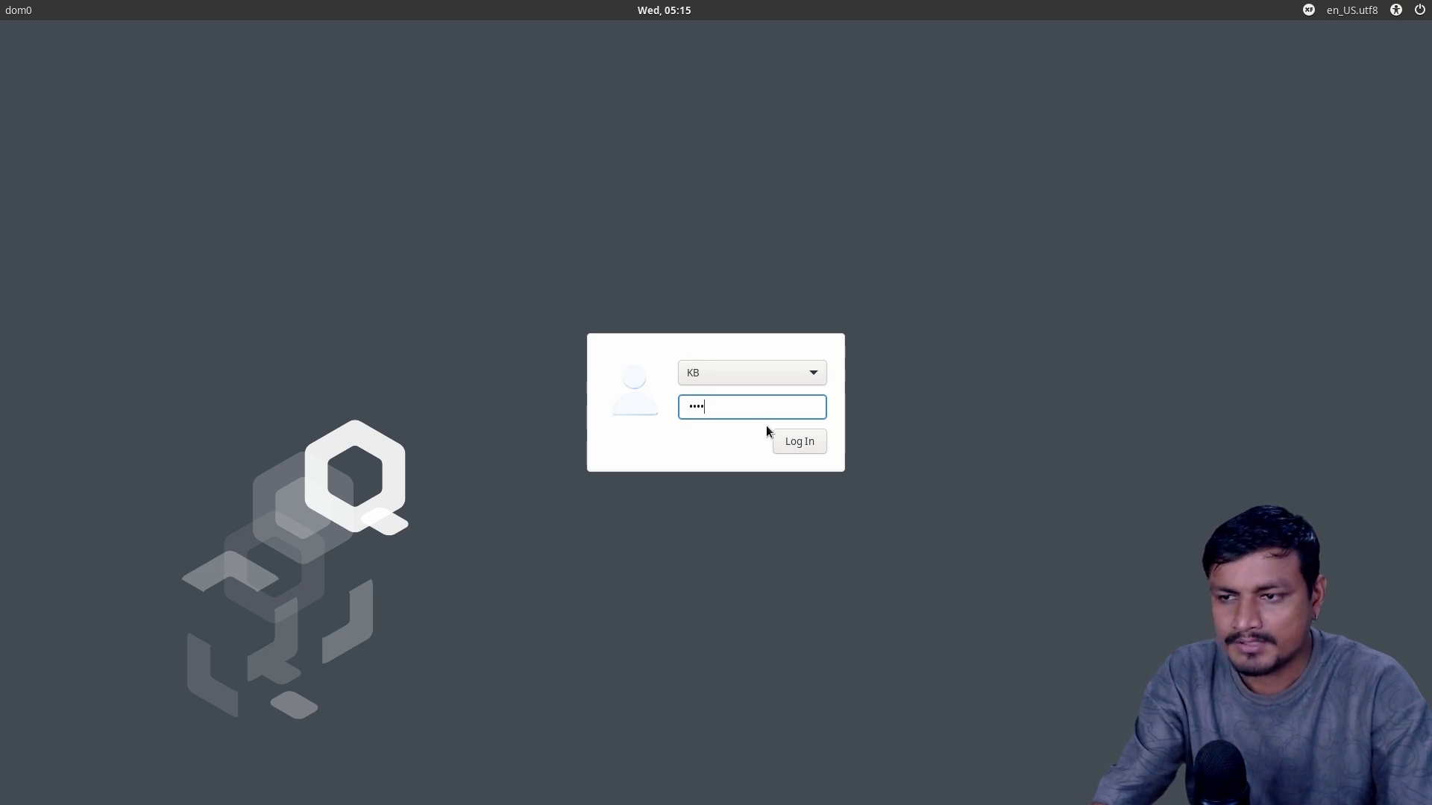
click(813, 450)
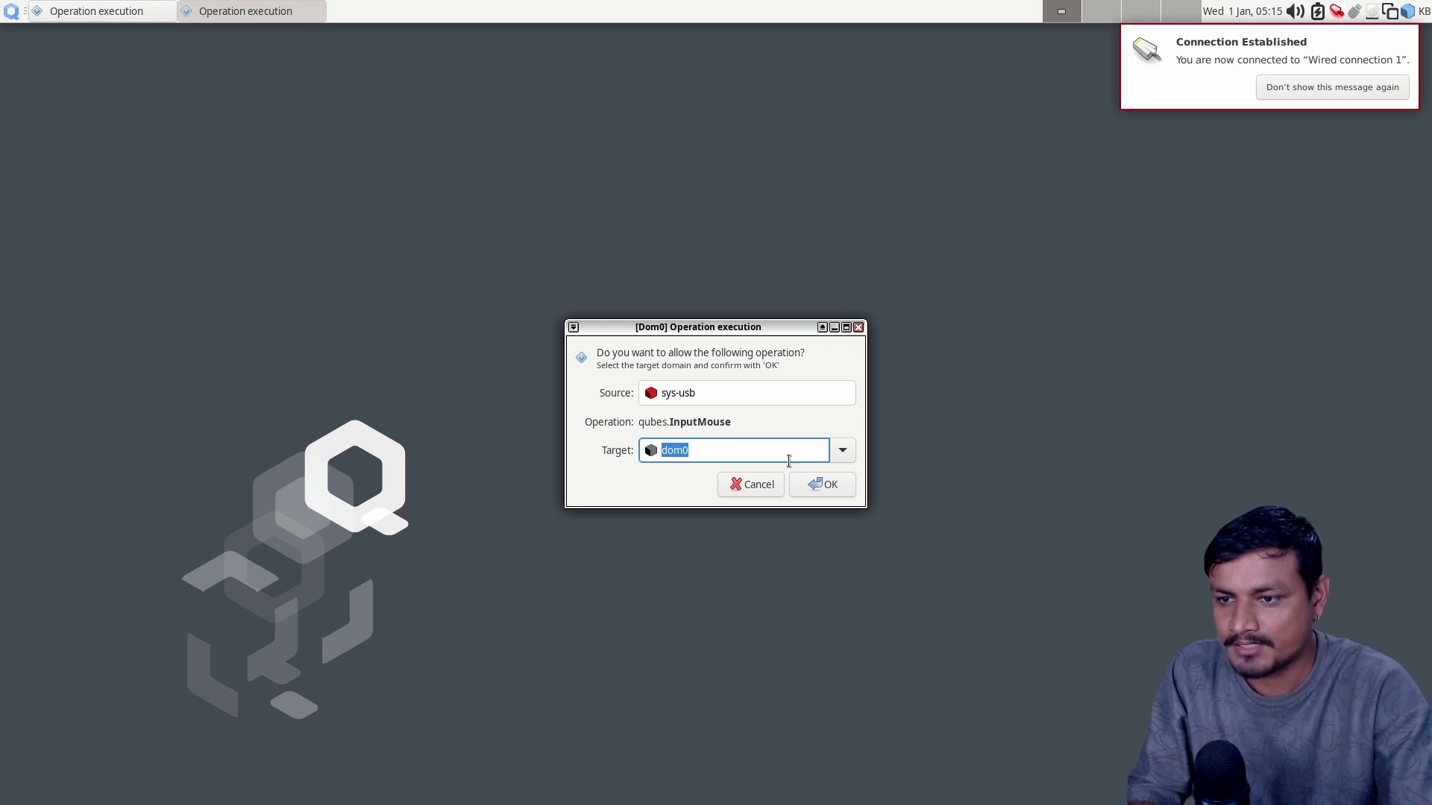
click(842, 450)
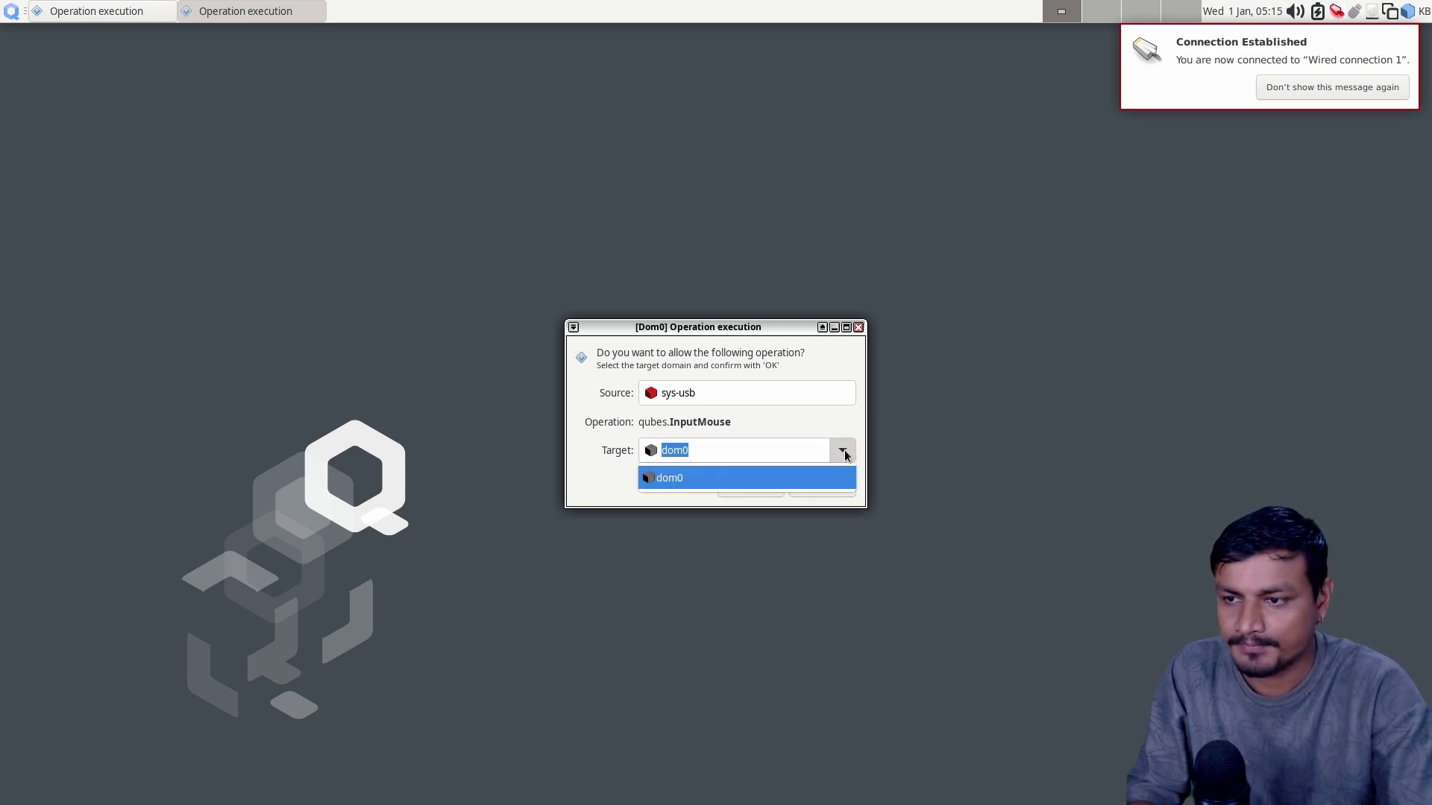
click(845, 484)
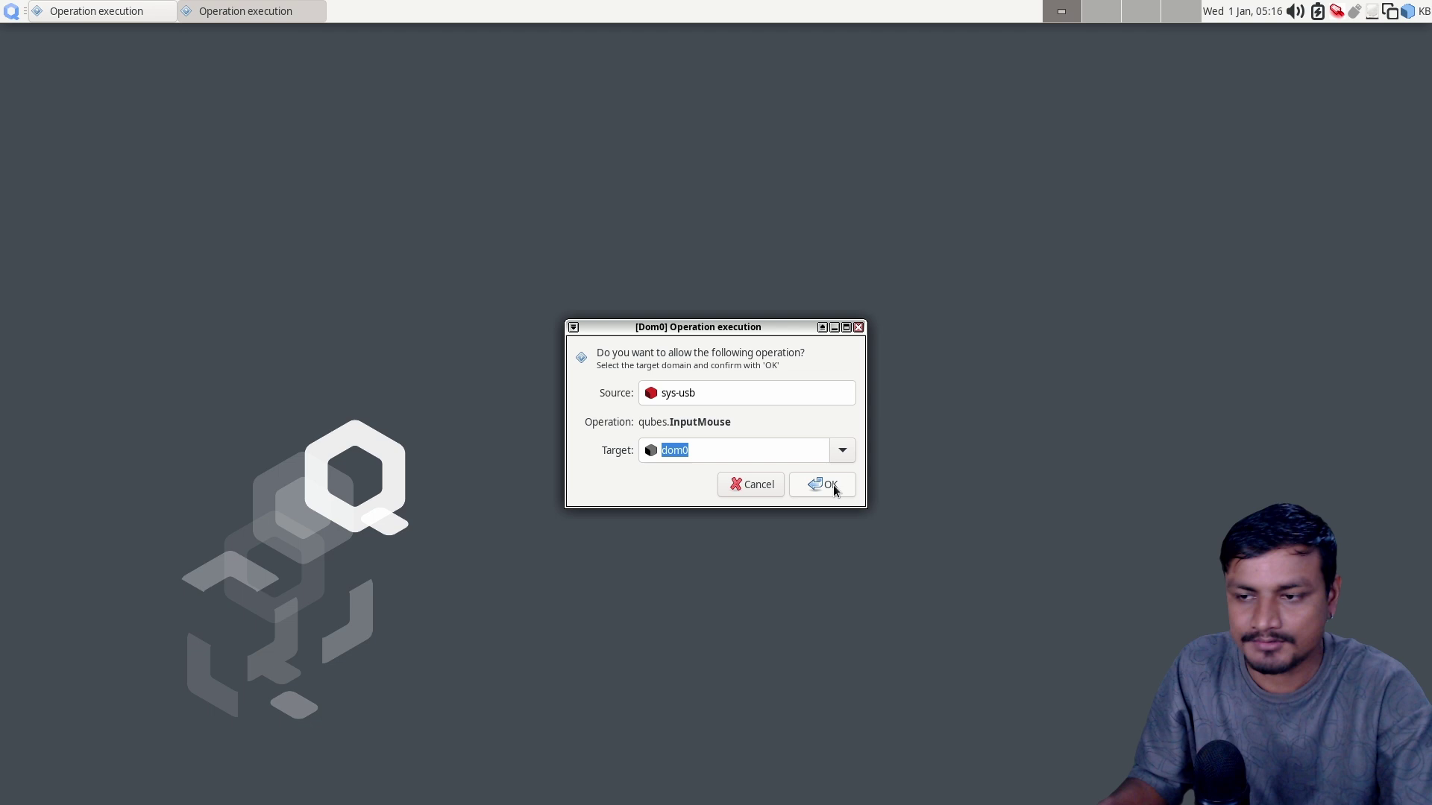
click(835, 486)
click(829, 485)
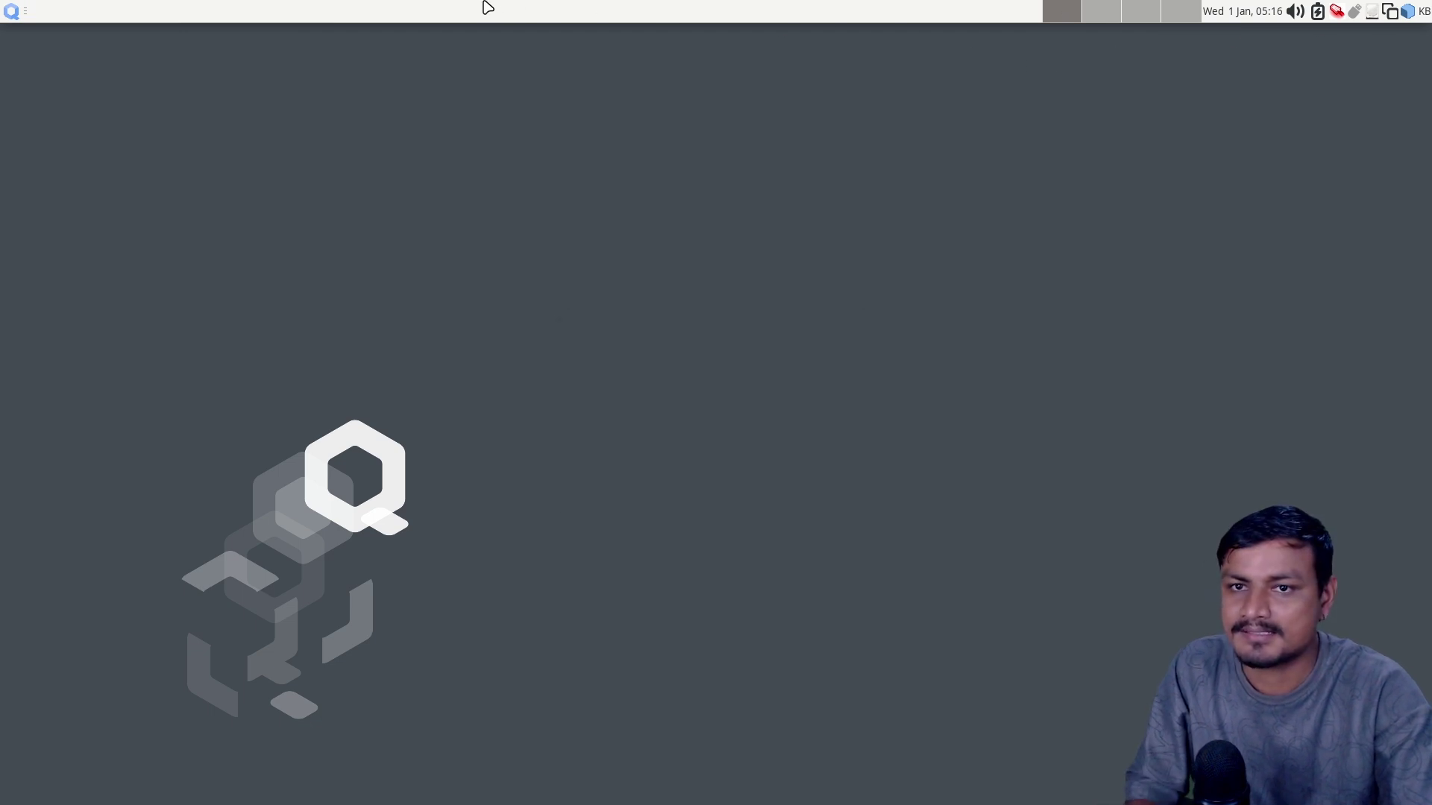
Step: Close the running SecOS virtual machine to return to the Library
right_click(835, 485)
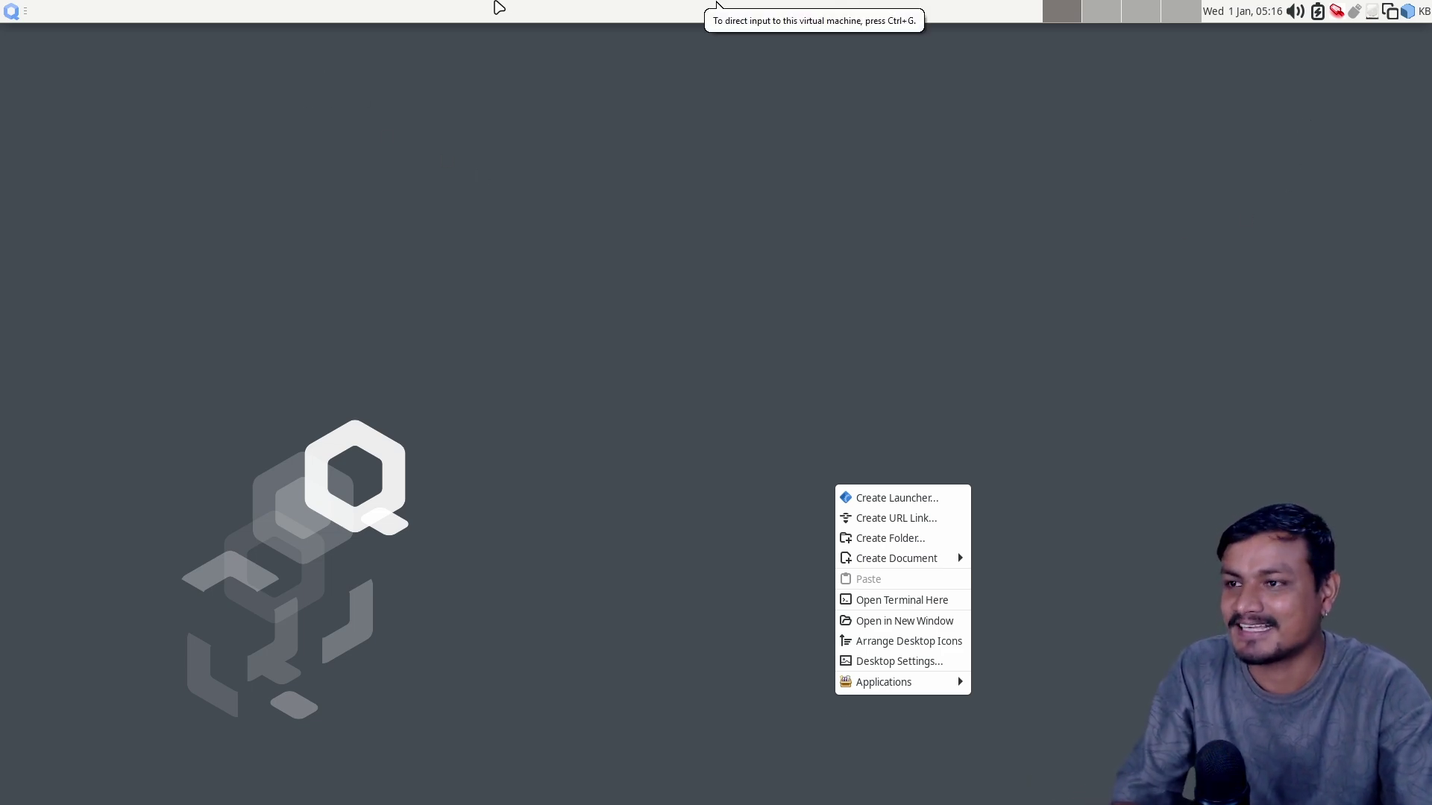
click(694, 10)
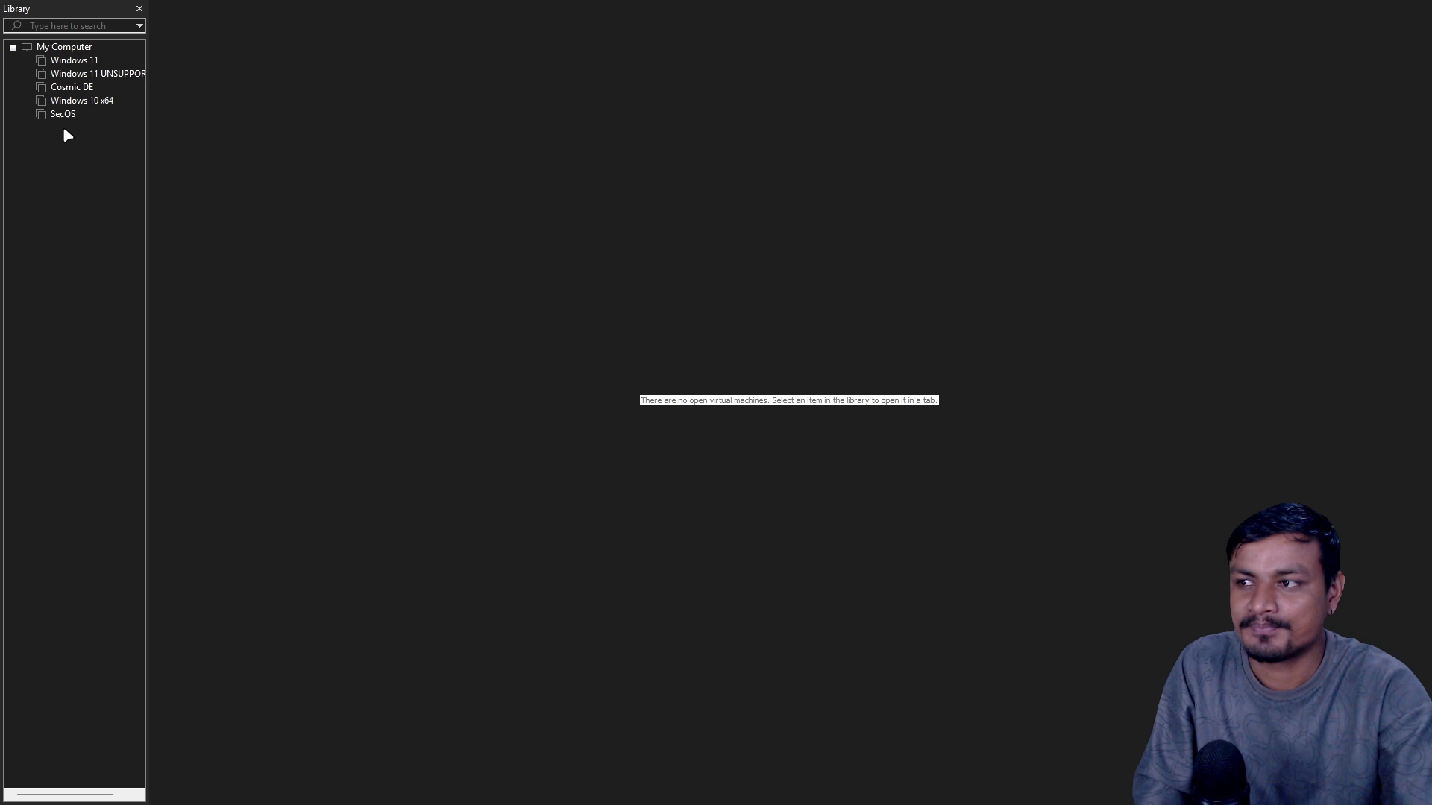
Step: Power on SecOS from the Library and boot the default Qubes with Xen GRUB entry
click(69, 118)
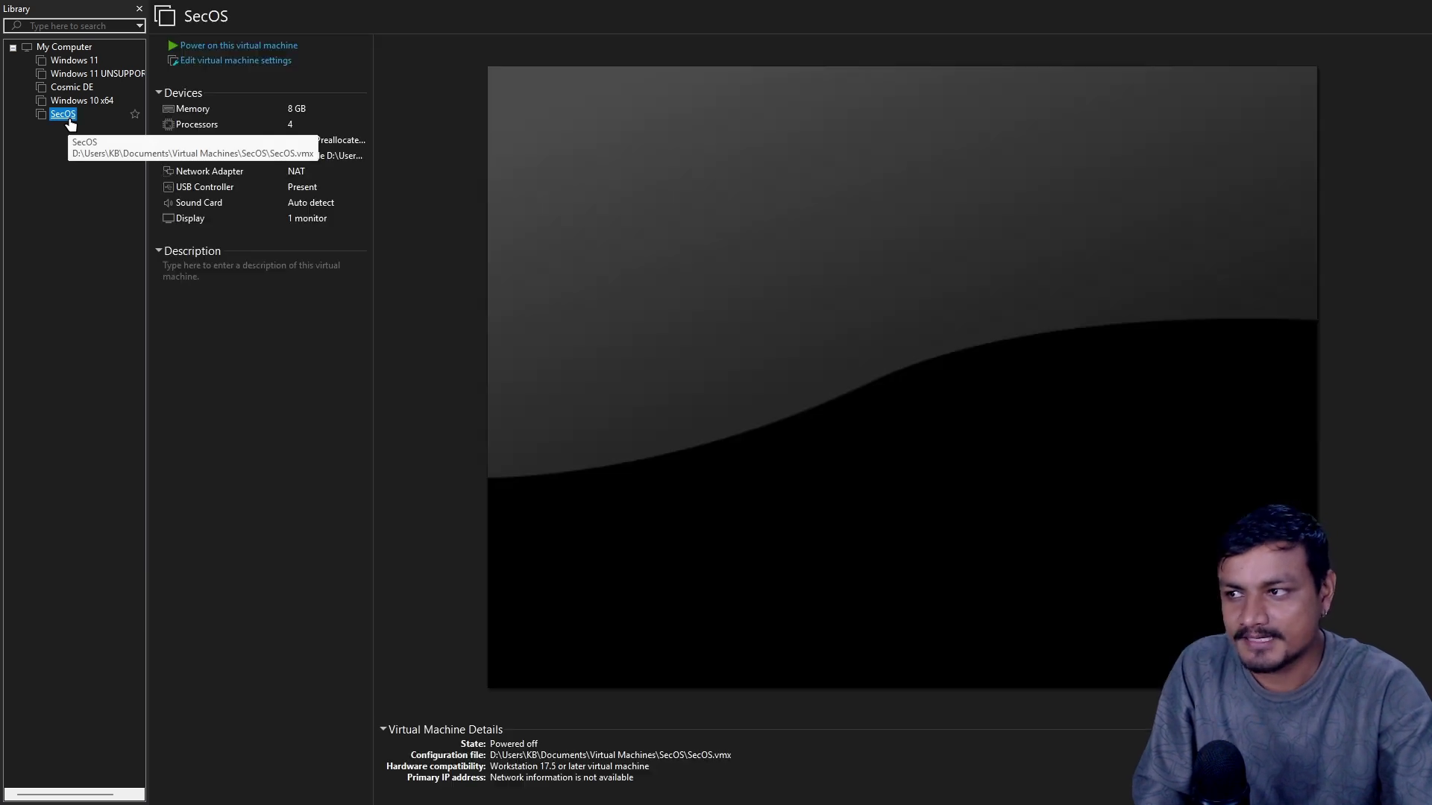
click(252, 48)
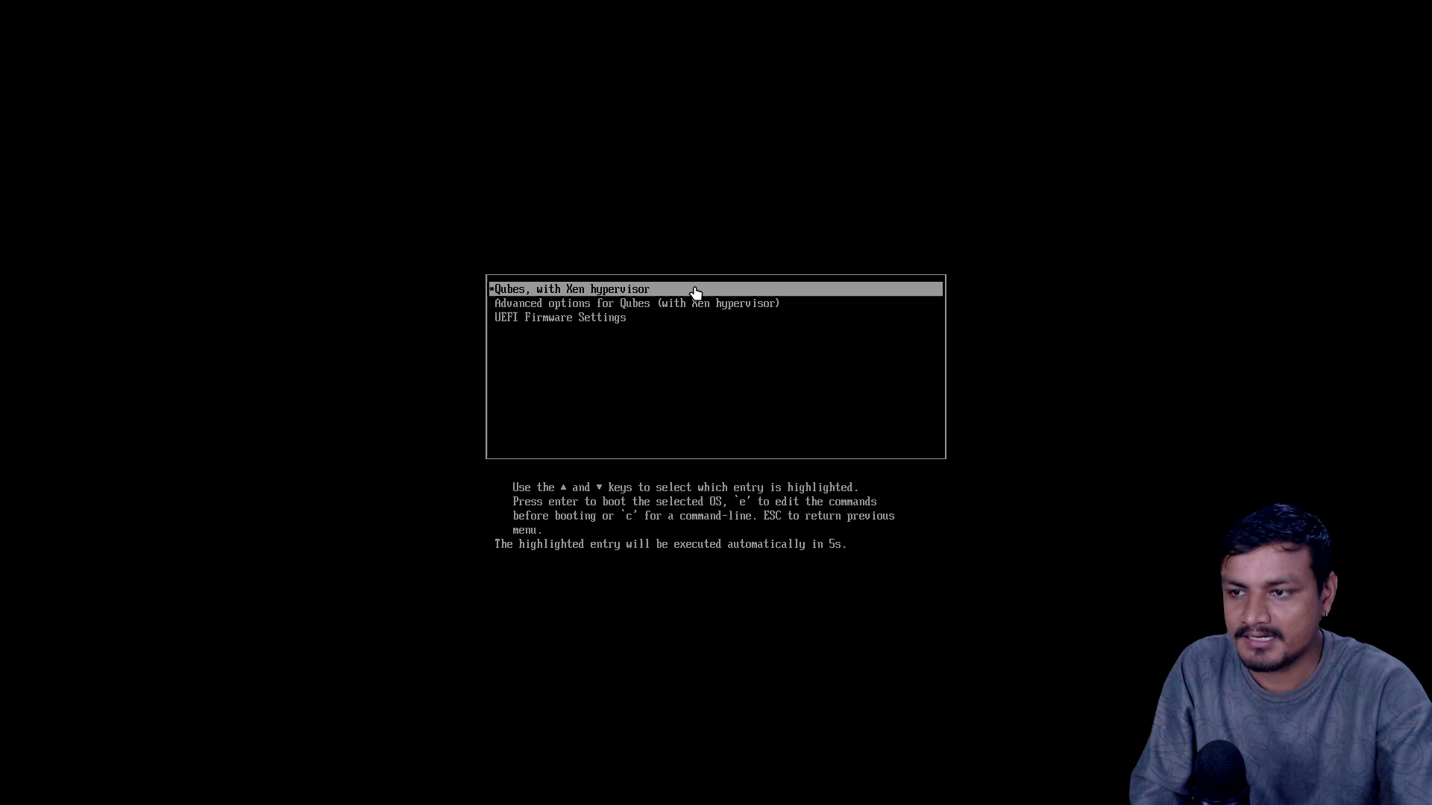
click(643, 295)
key(Return)
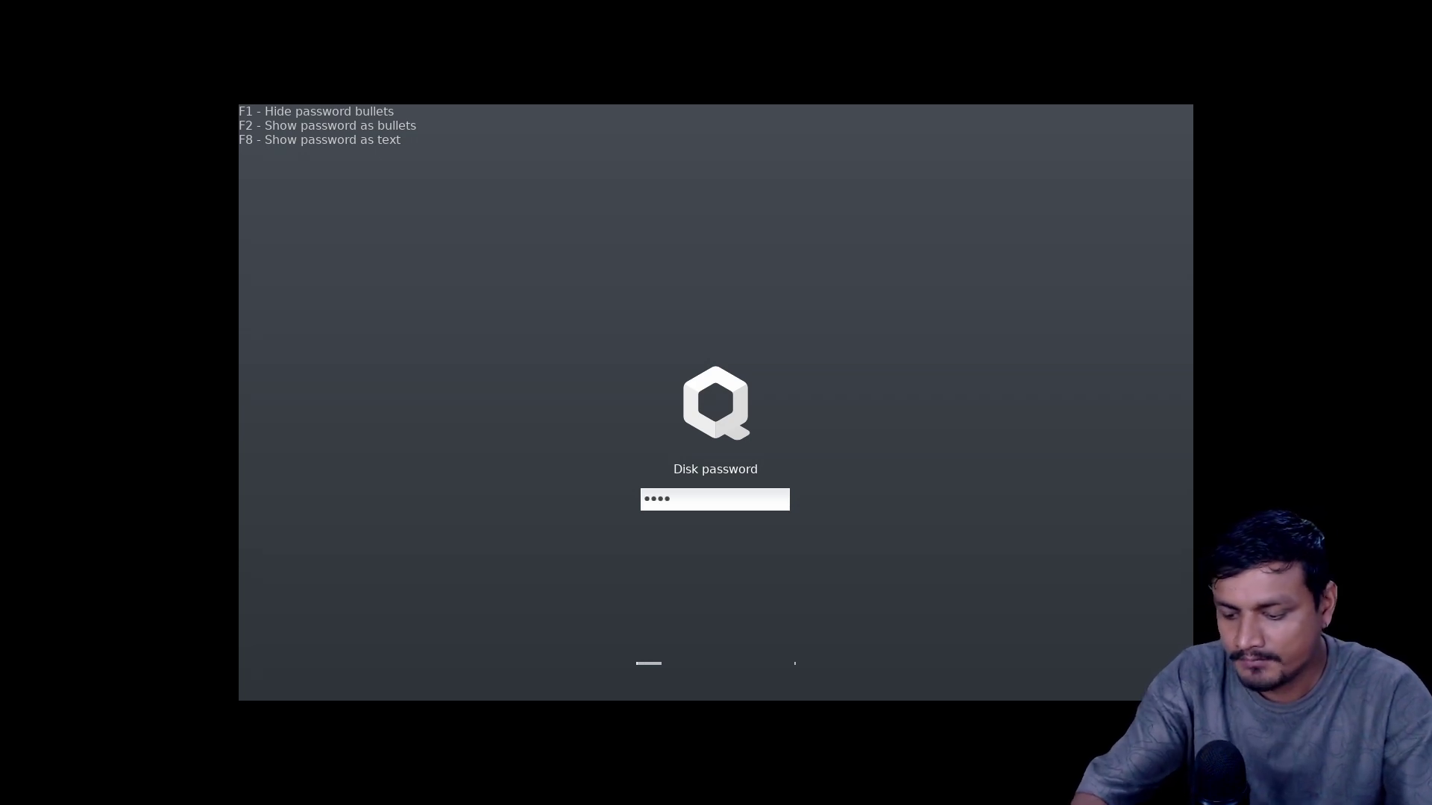
Step: Submit the disk password so Qubes boots through to the desktop
key(Return)
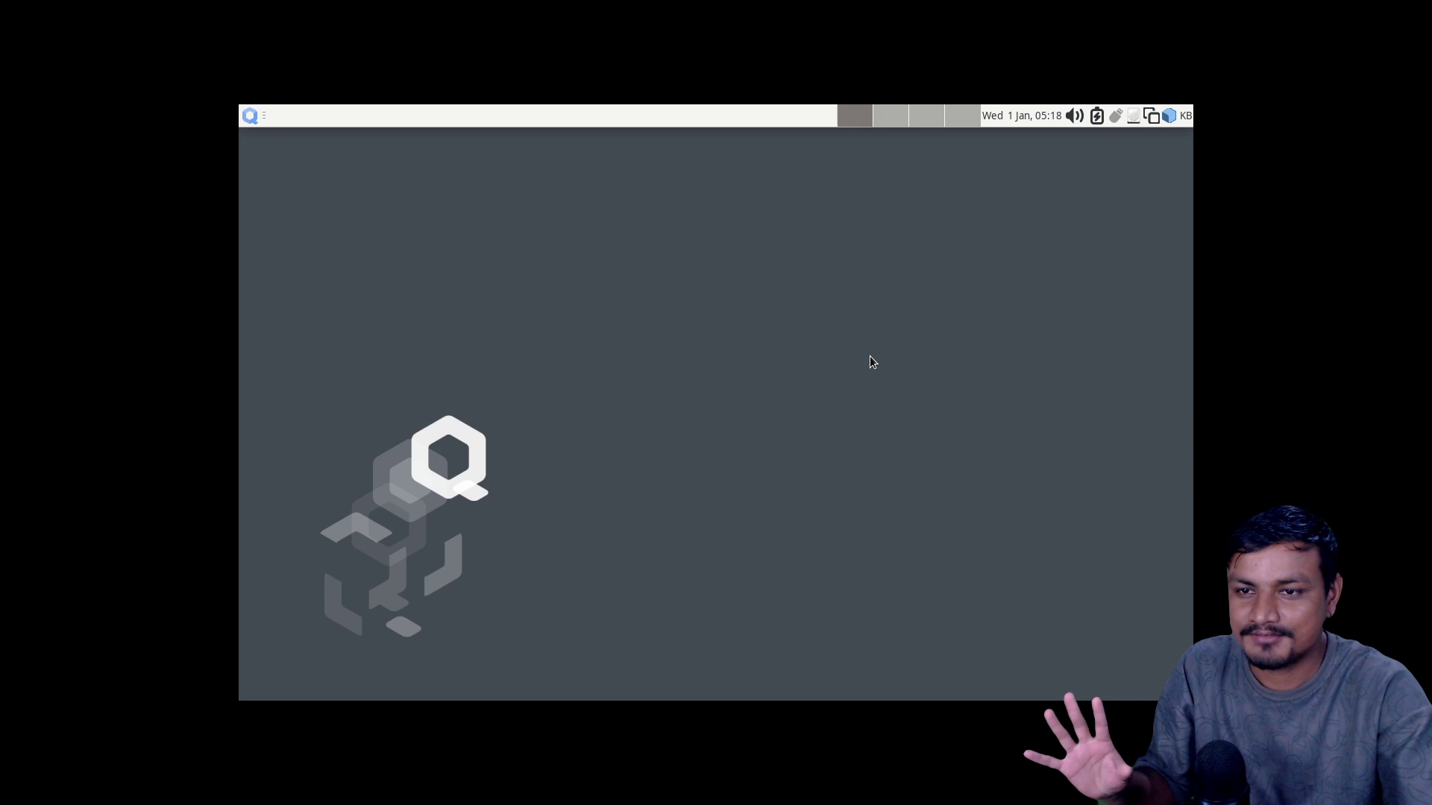
Step: Approve each pending mouse-input request and choose Don't show this message again on the notice
click(252, 118)
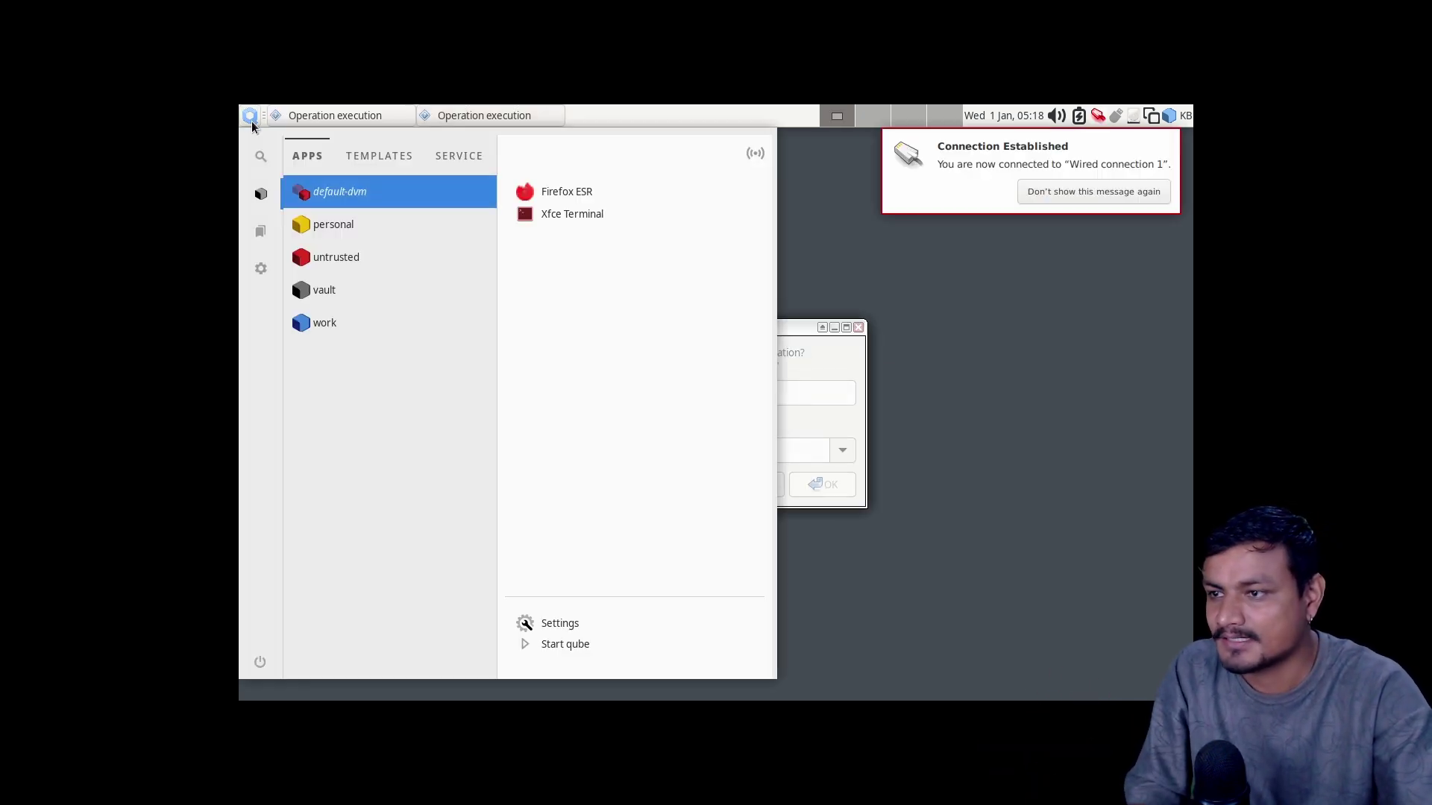
click(1118, 355)
click(823, 485)
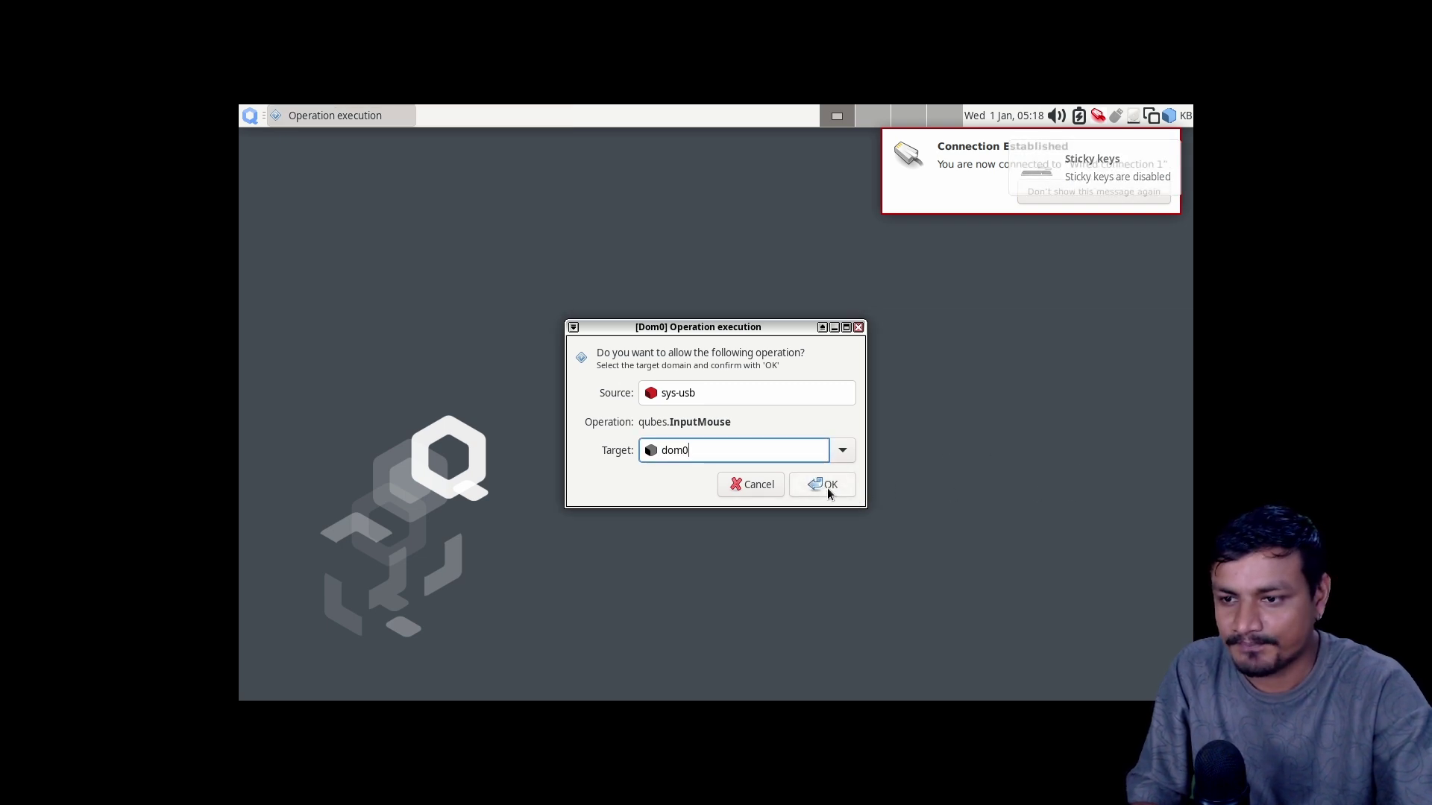
click(823, 486)
click(1081, 192)
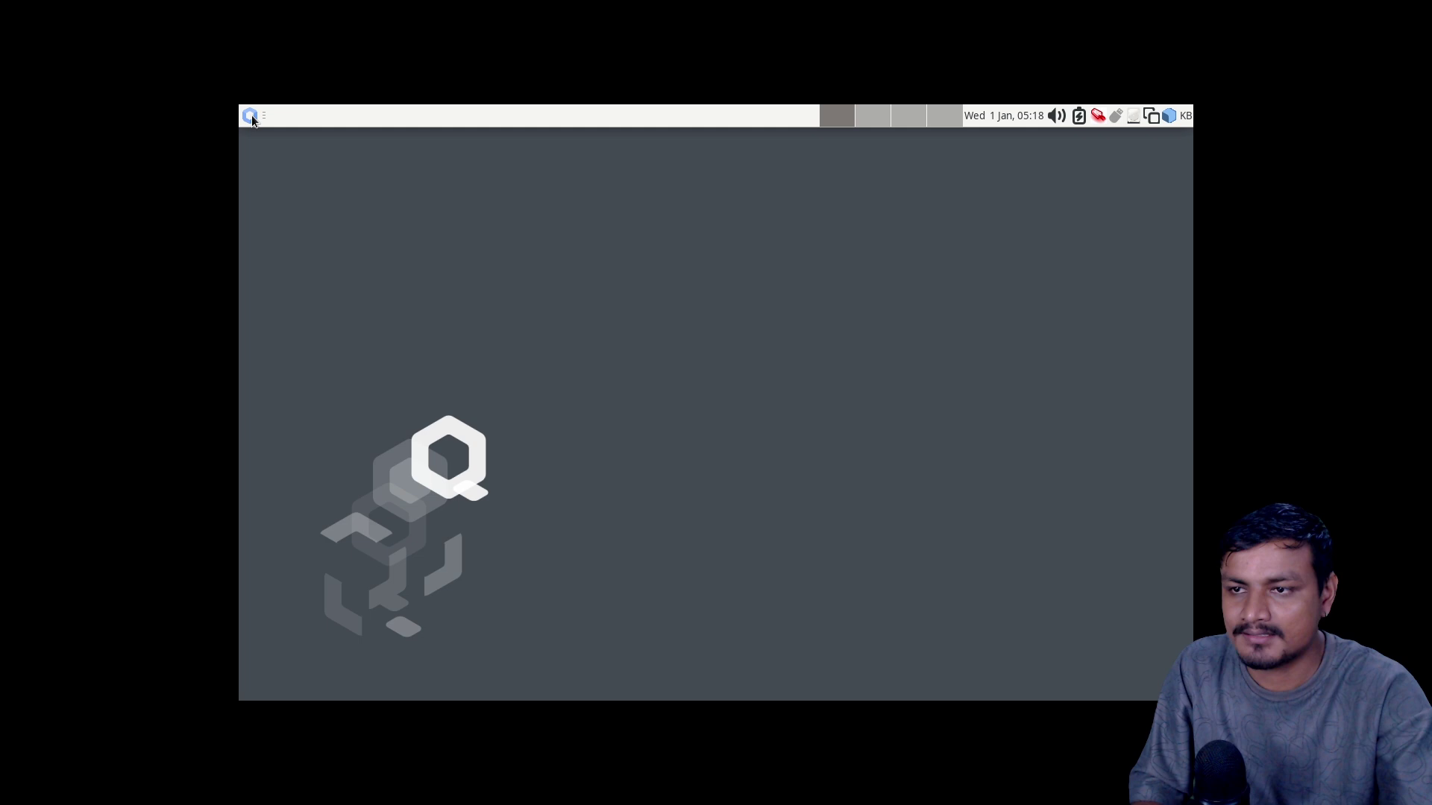
Step: Bring up the Qubes desktop right-click context menu
right_click(741, 301)
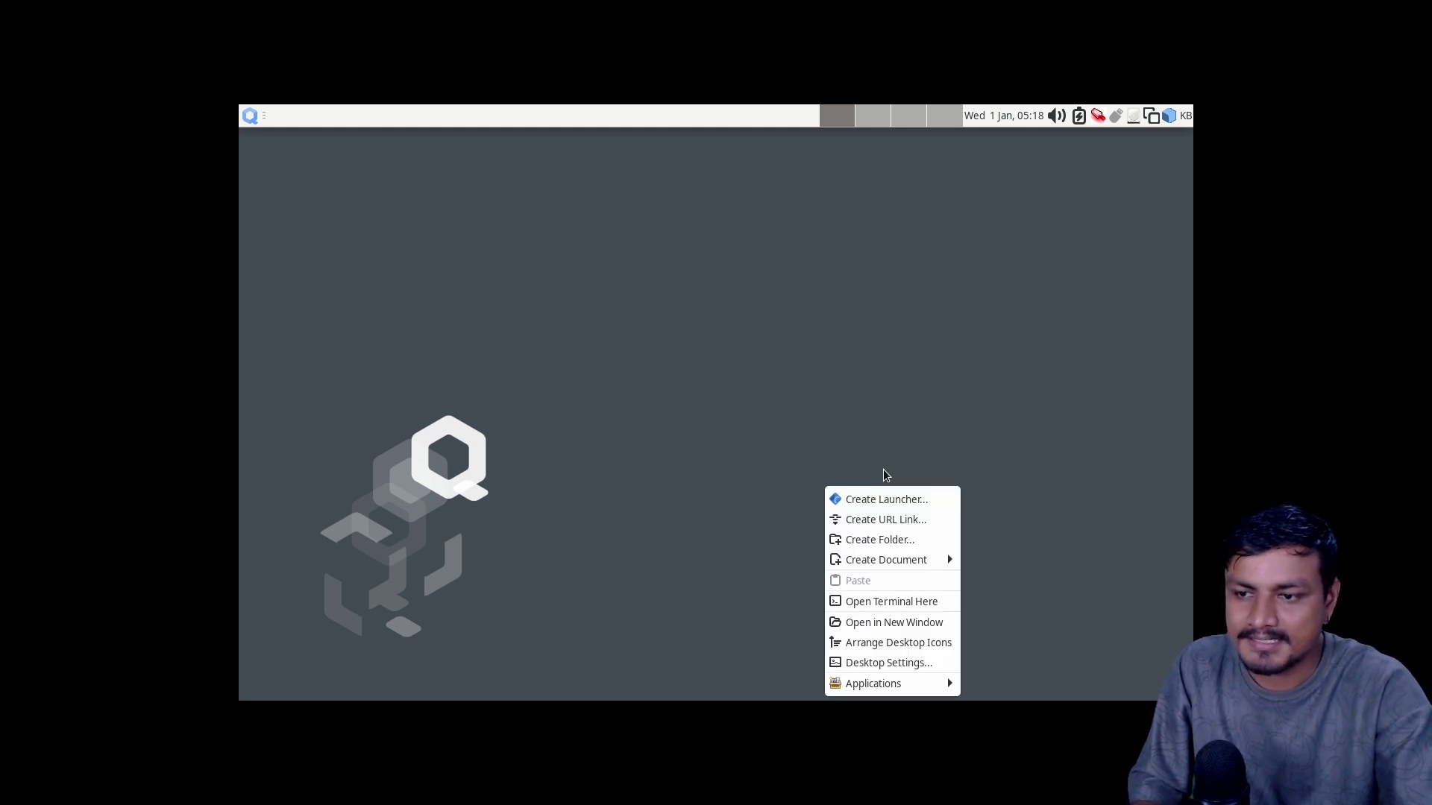
click(895, 498)
right_click(756, 295)
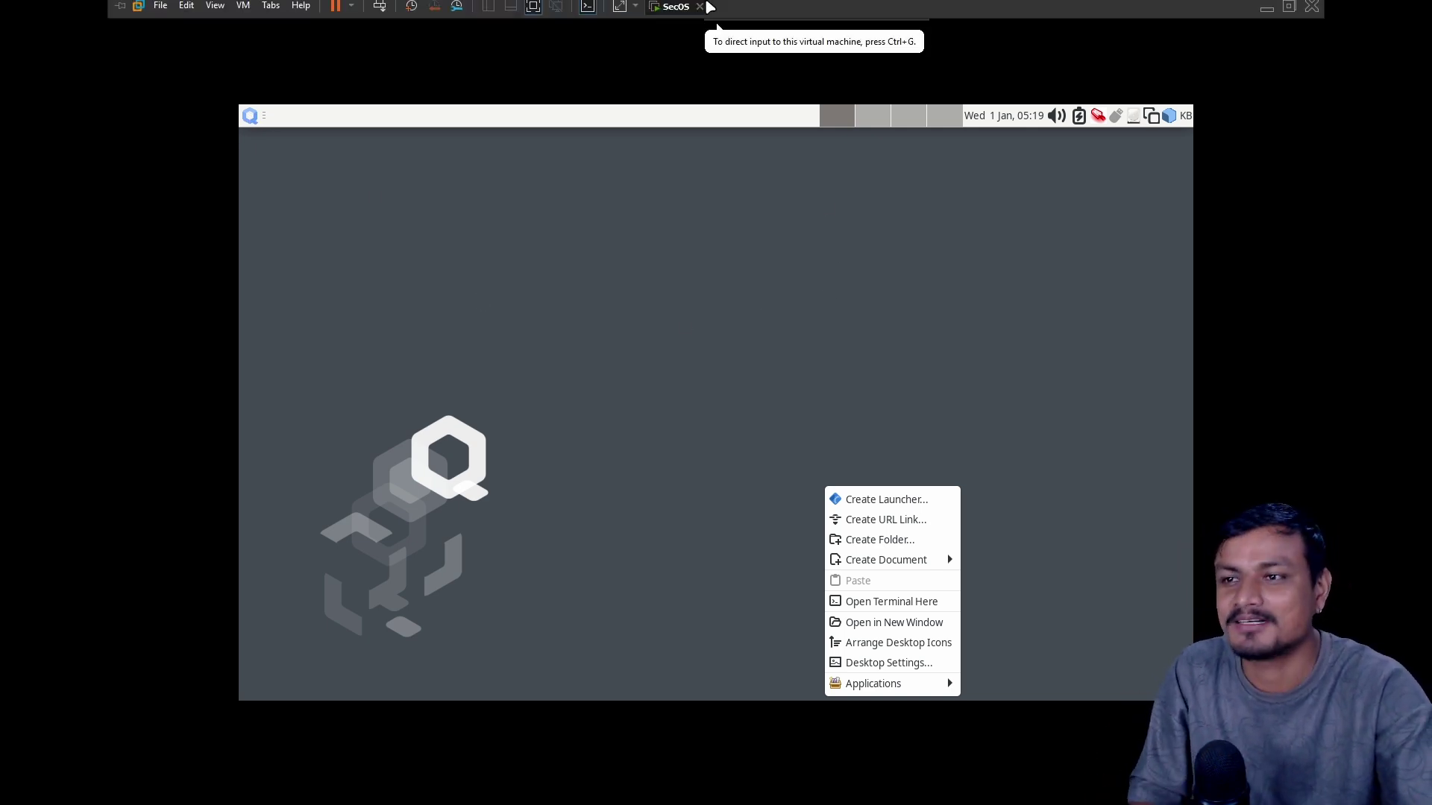
Step: Handle the VM close prompt, move the request dialog aside, and reopen the Qubes menu
click(699, 6)
click(697, 436)
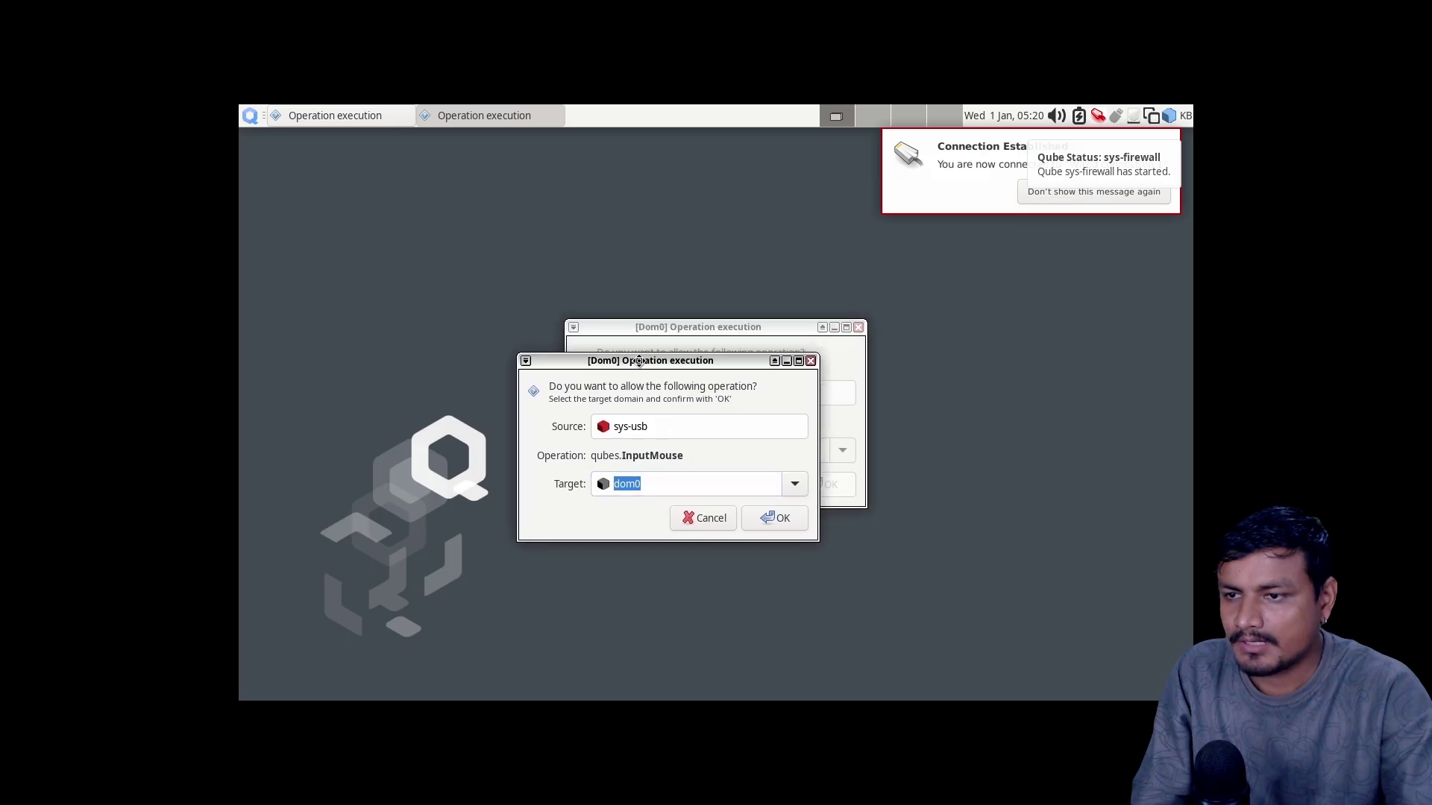
drag(632, 365, 668, 308)
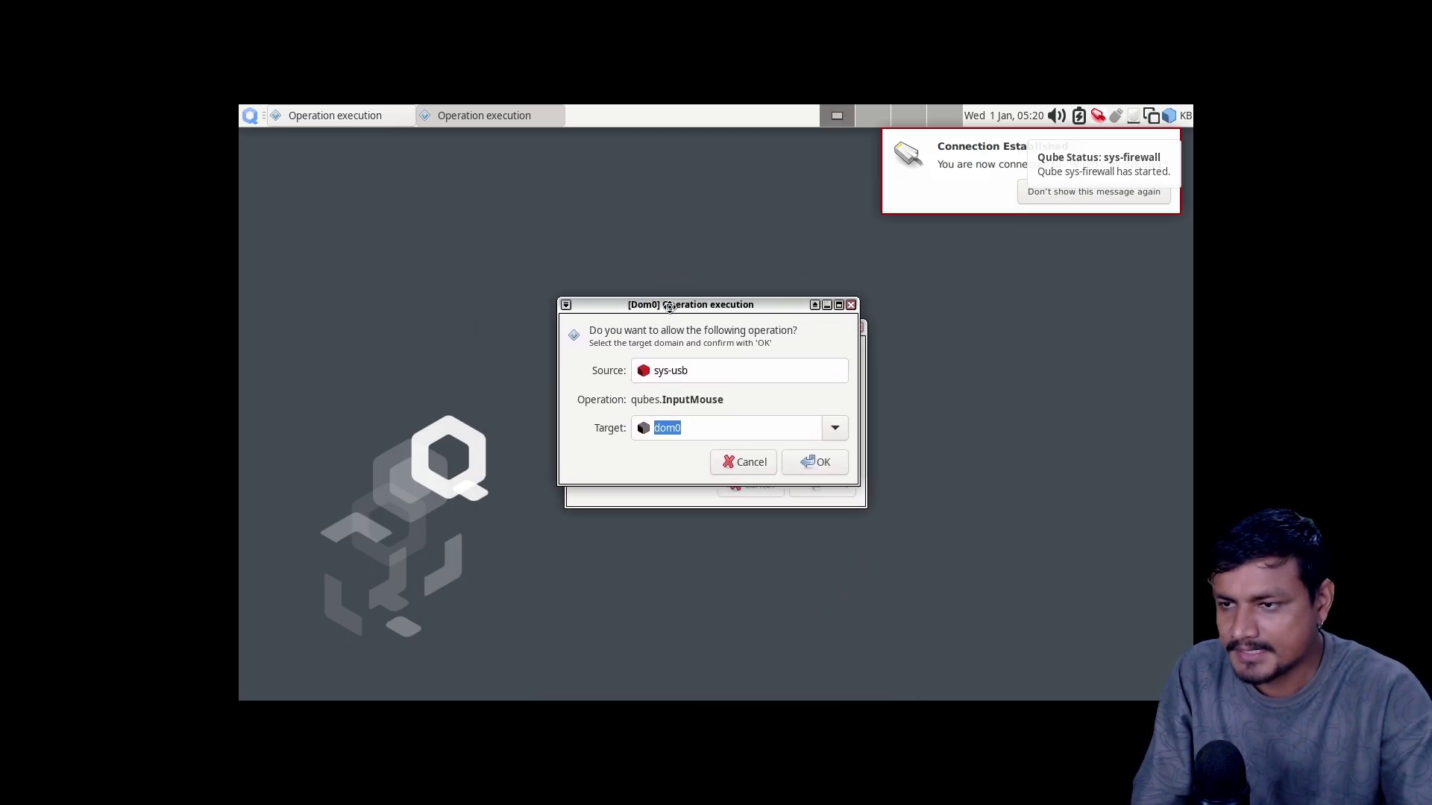
click(254, 122)
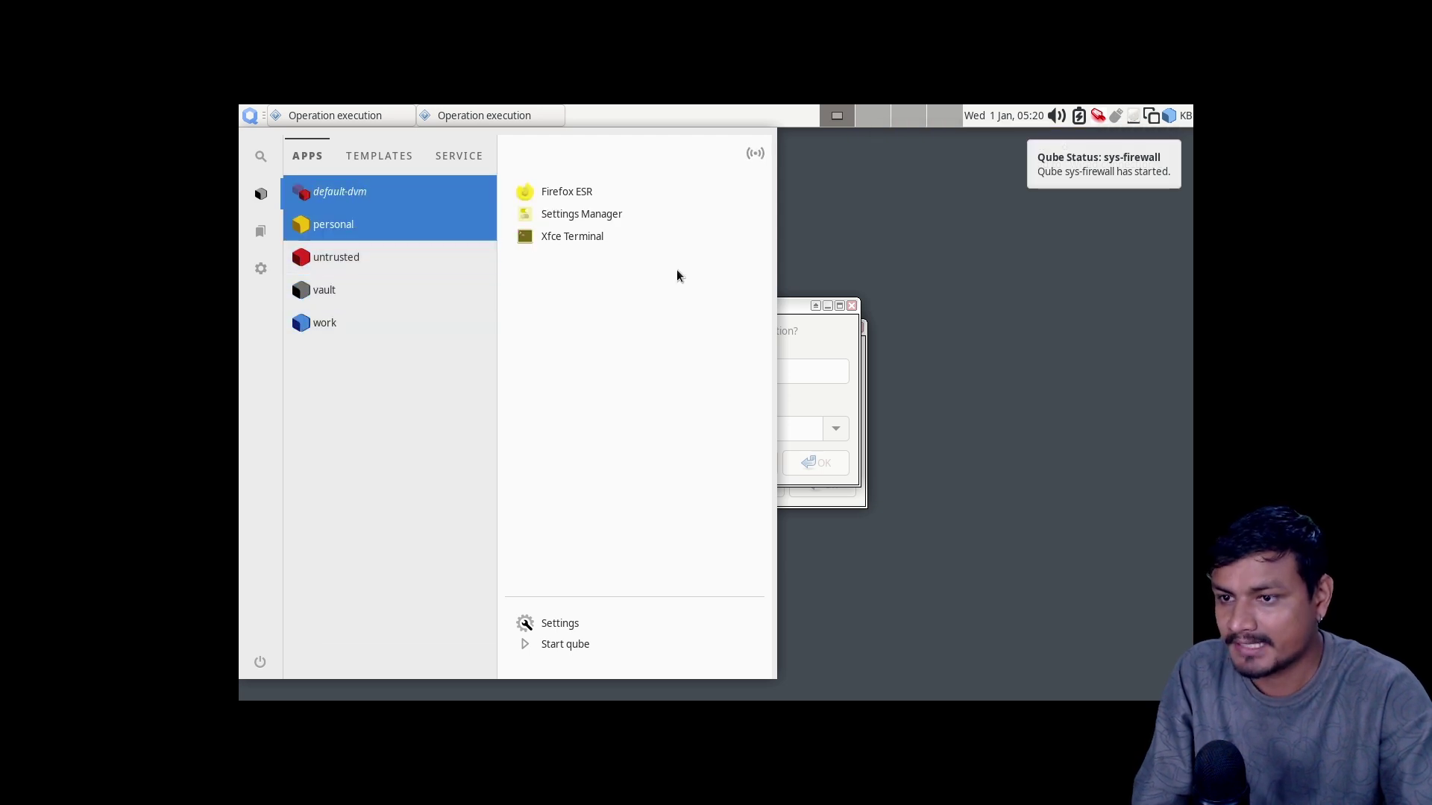
click(830, 352)
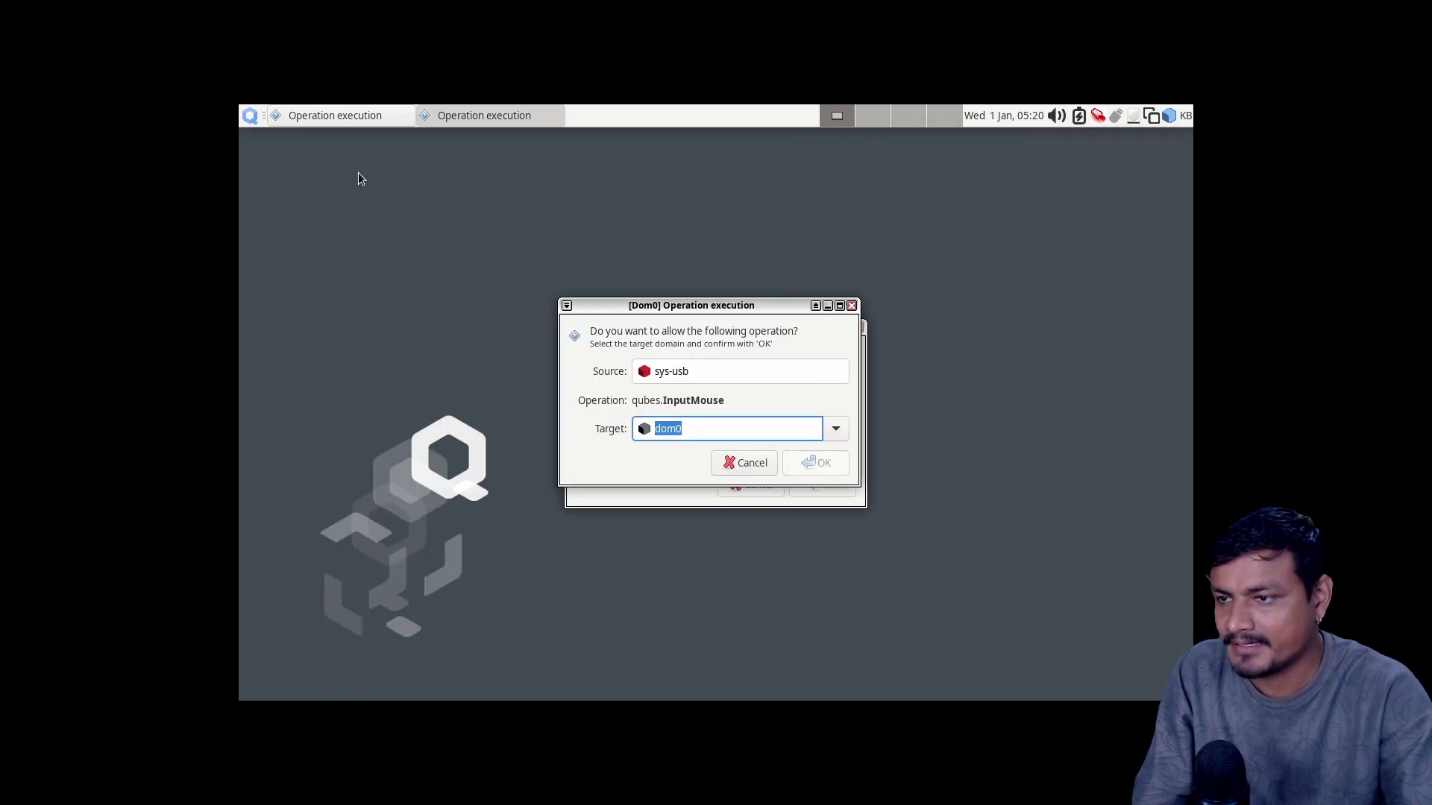
click(250, 115)
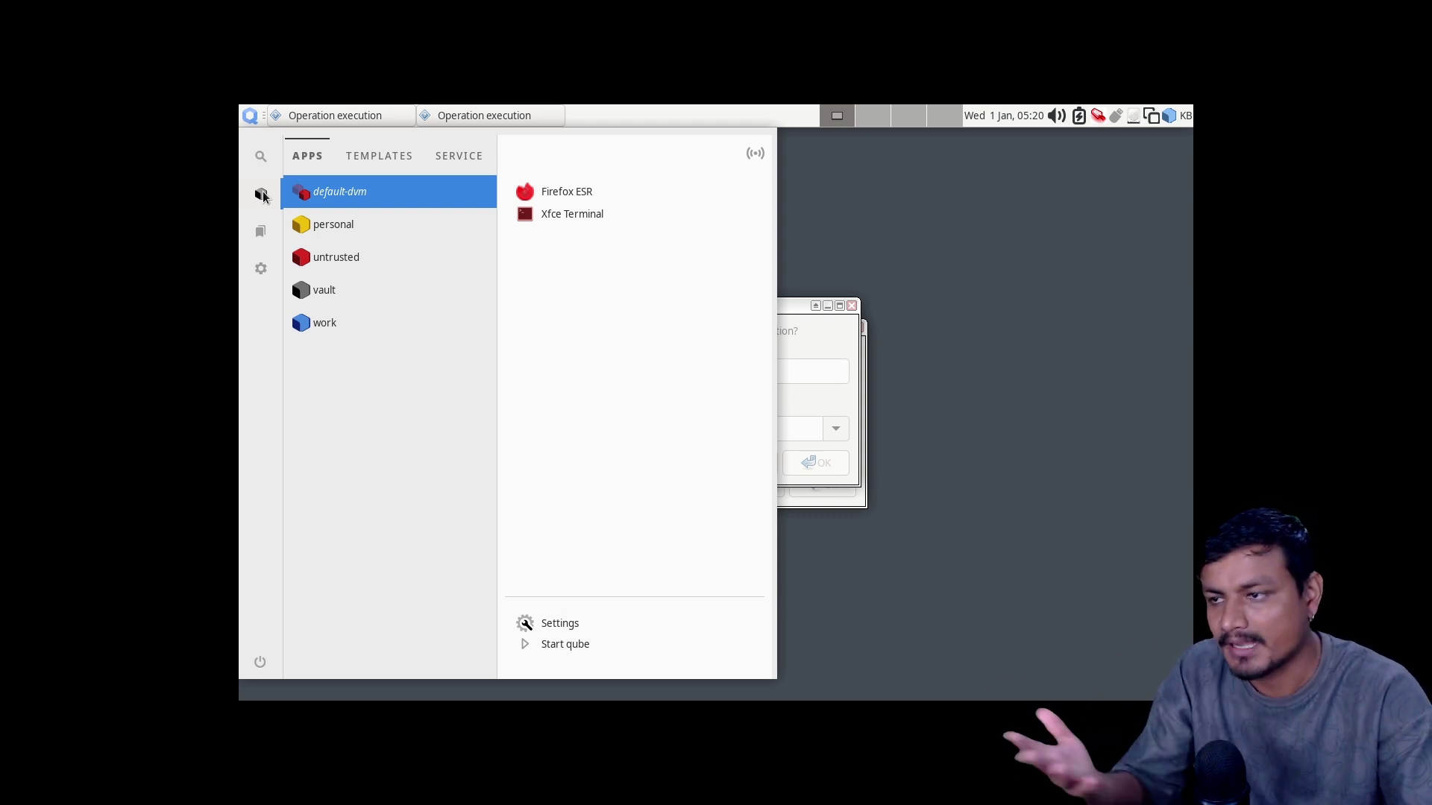
Step: Browse the TEMPLATES and SERVICE tabs, viewing sys-net and sys-usb apps, then return to APPS
click(361, 155)
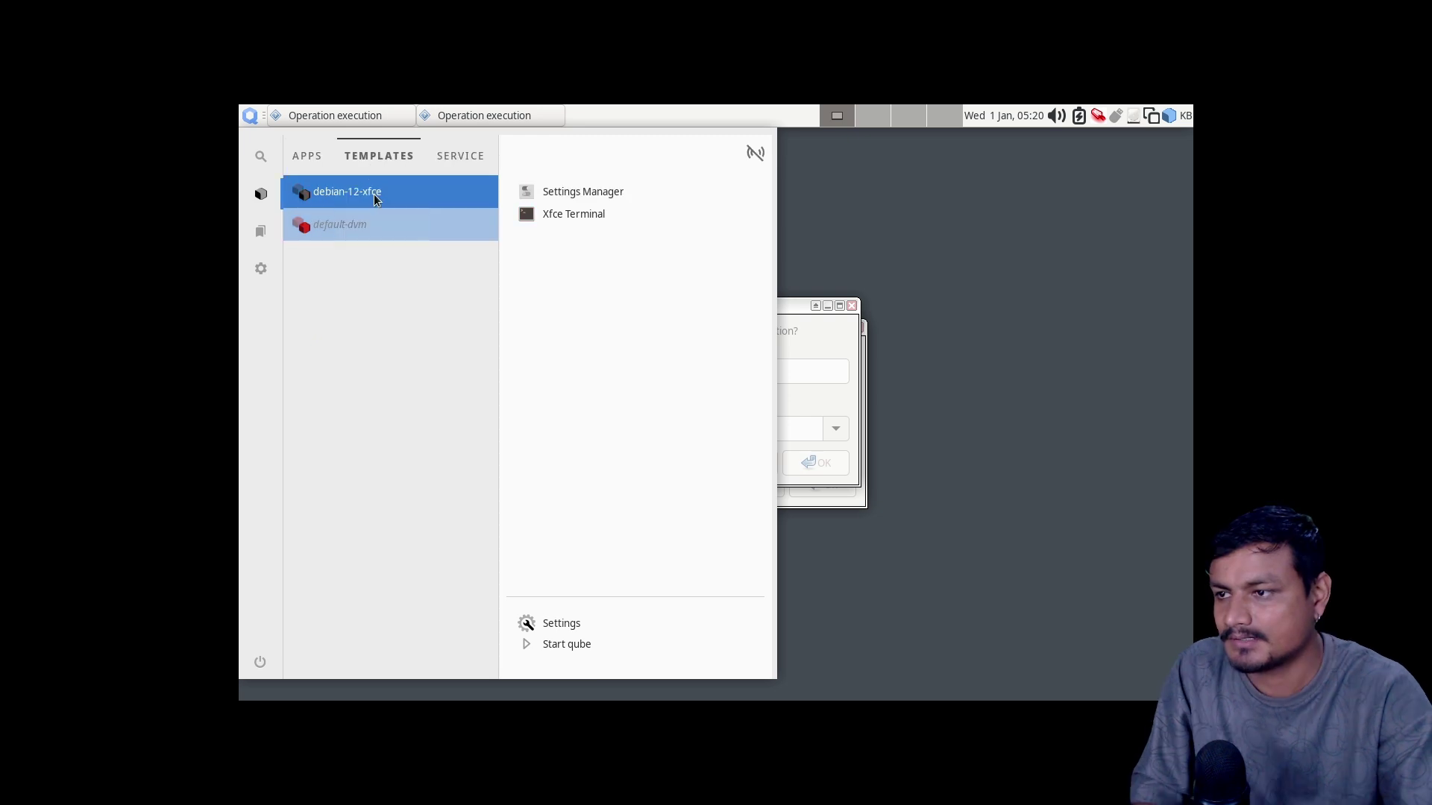
click(462, 157)
click(325, 223)
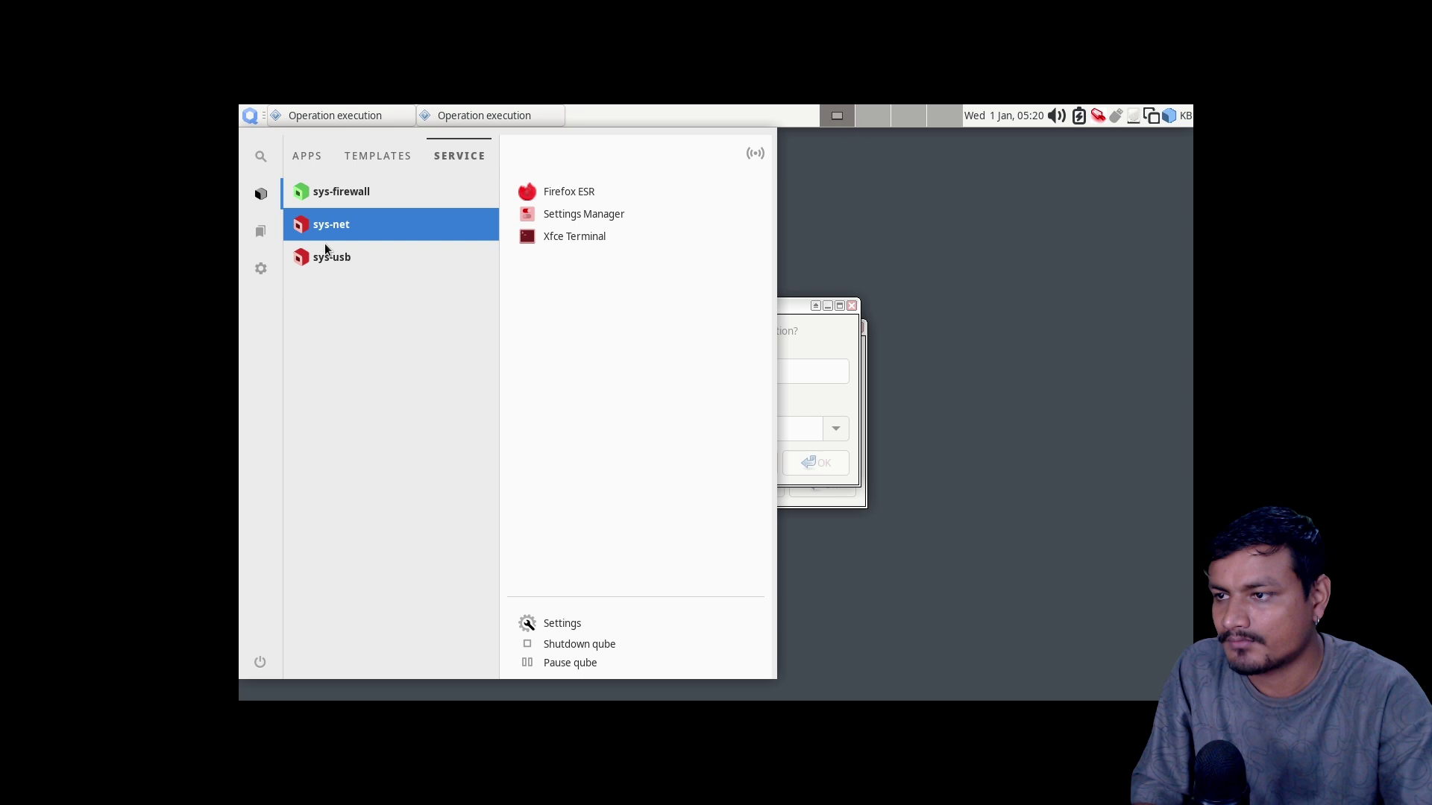
click(334, 259)
click(384, 158)
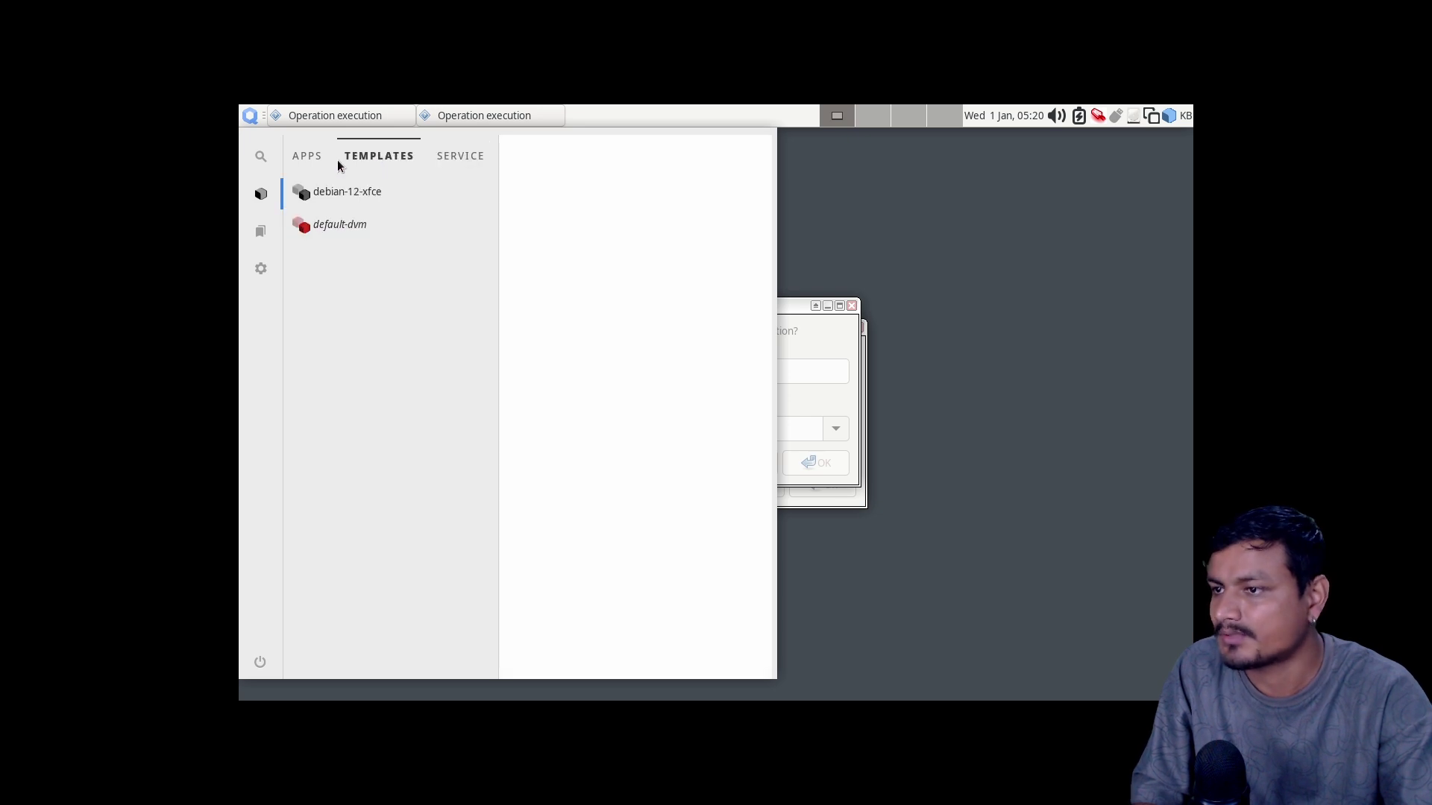
click(313, 158)
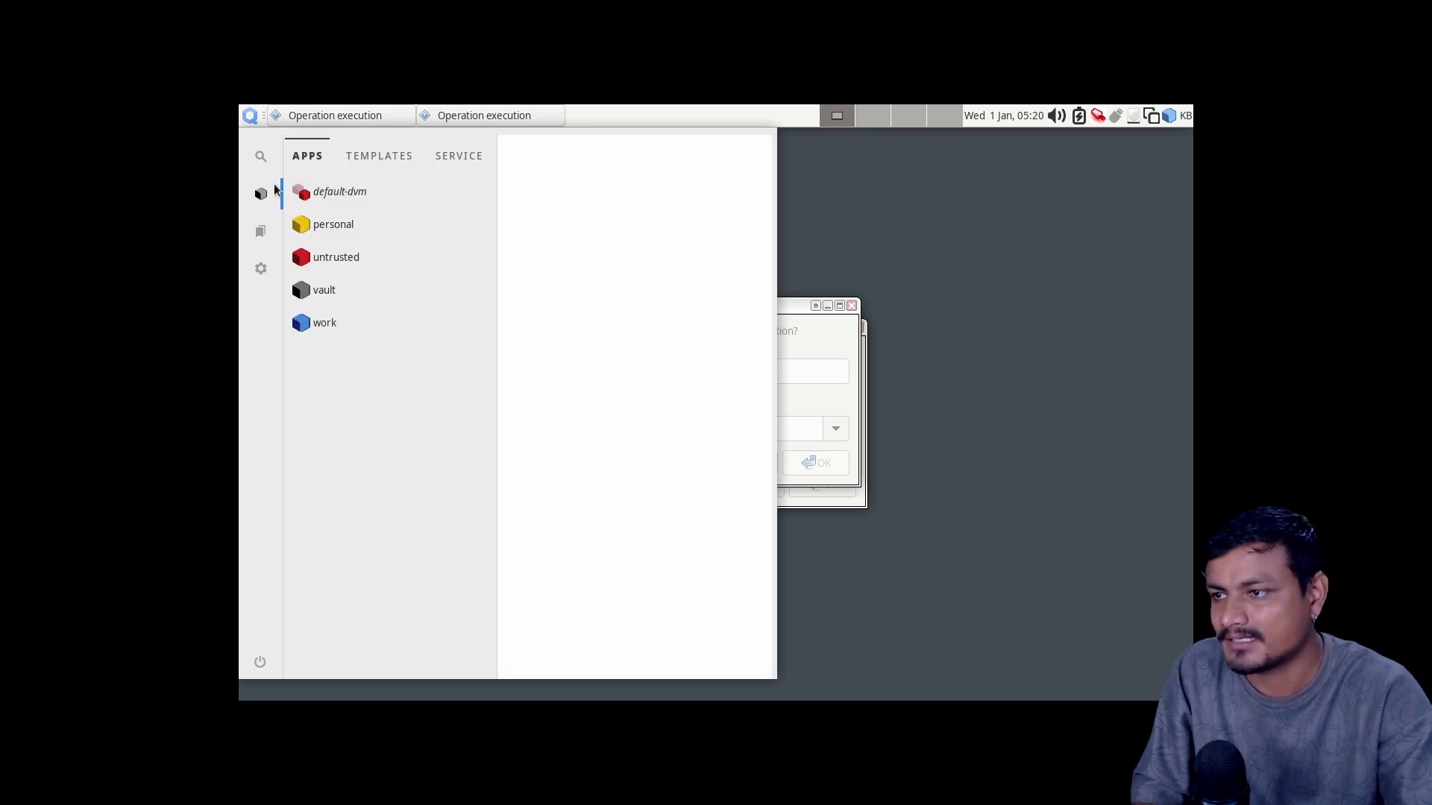
Step: Check the favorites and settings sidebar sections, then return to the qube applications view
click(261, 233)
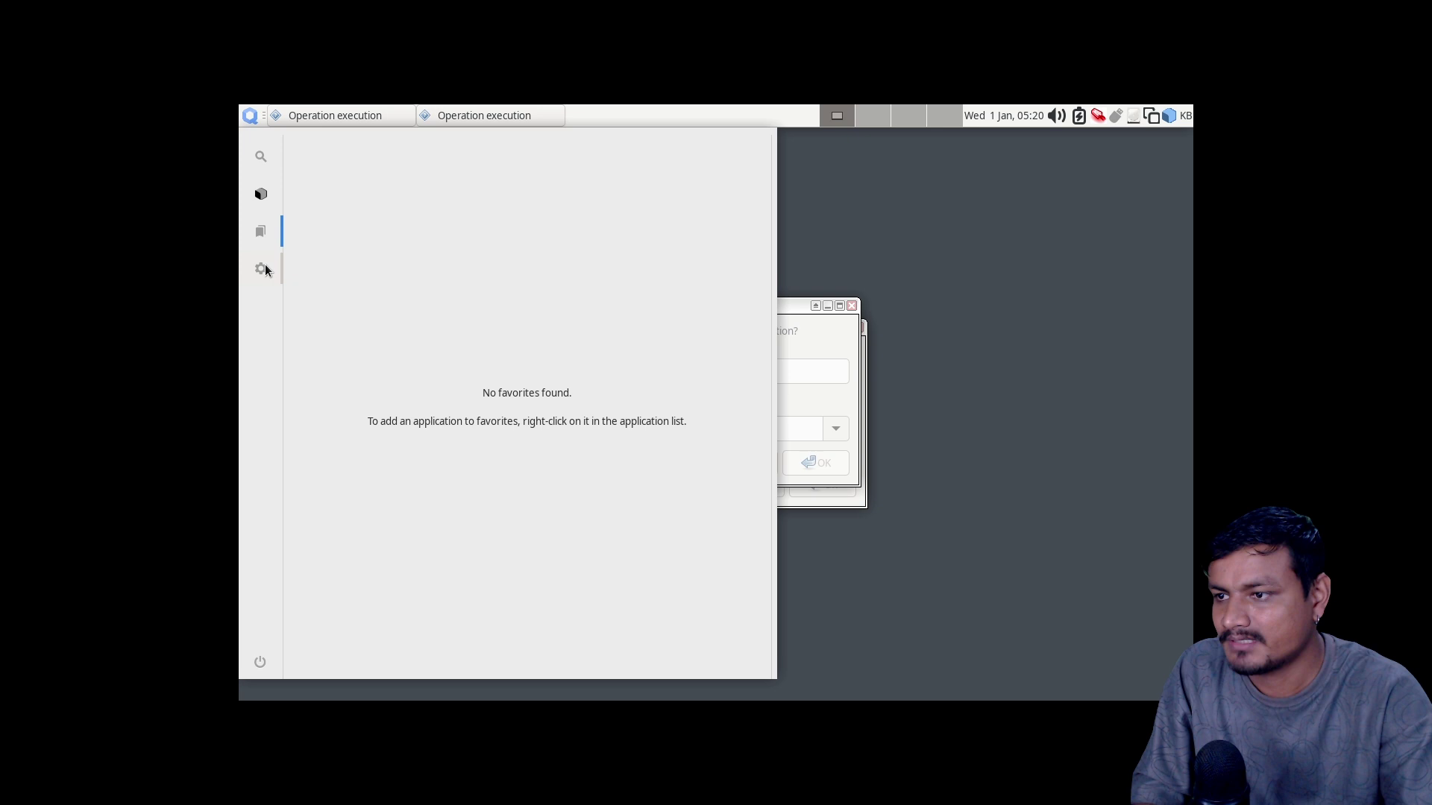
click(261, 268)
click(261, 231)
click(261, 196)
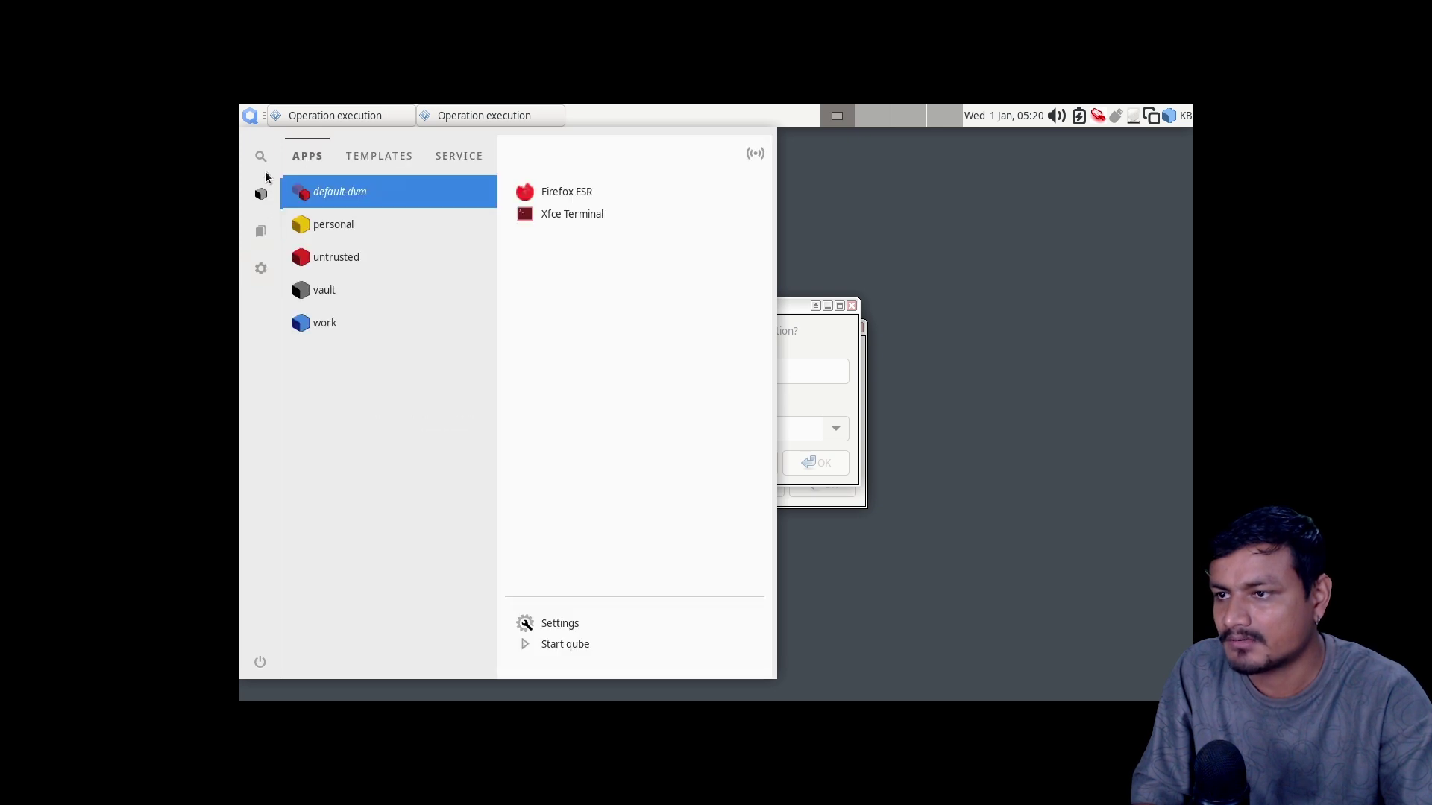
Step: Launch Firefox ESR in a disposable qube and view the disp5657 apps in the menu
click(637, 192)
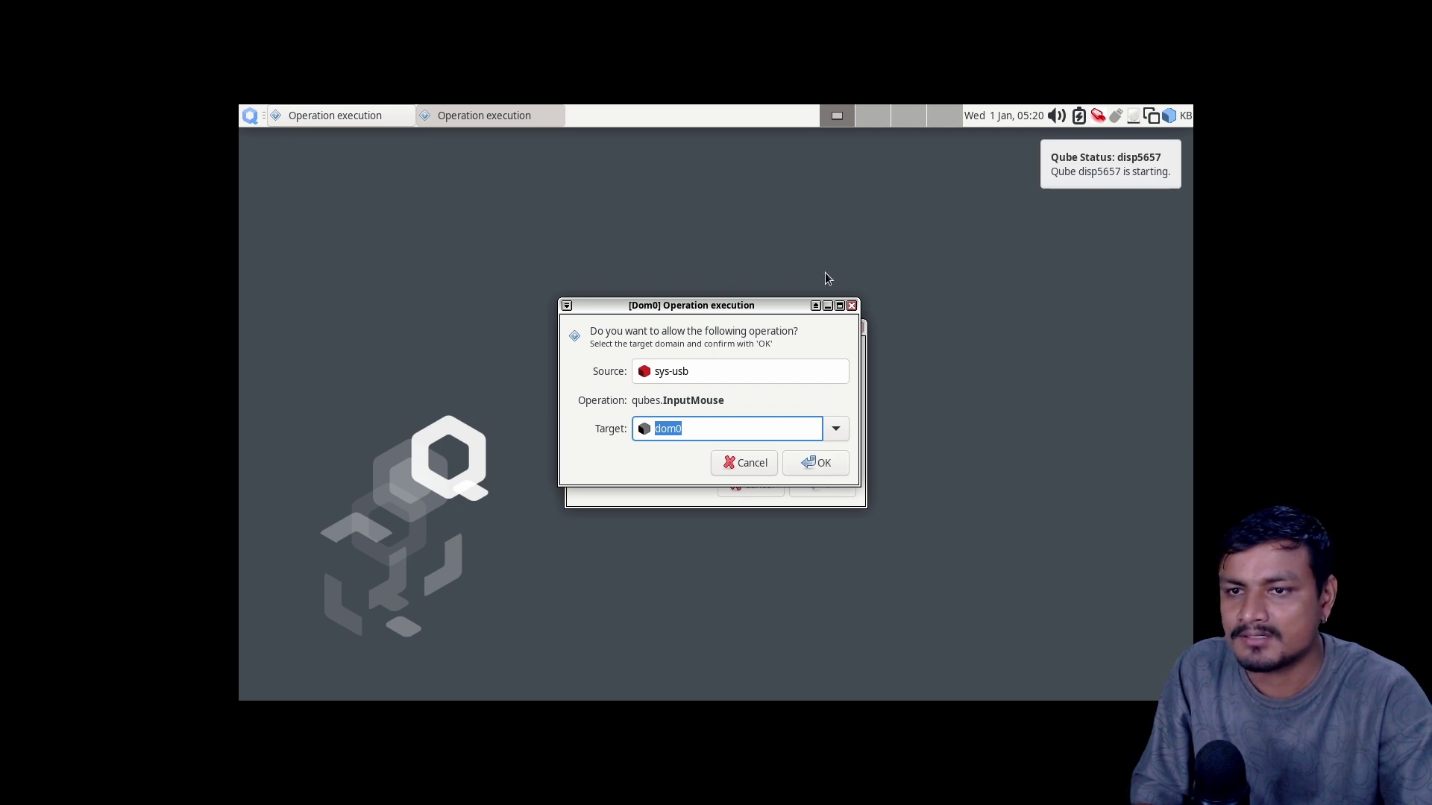
click(250, 115)
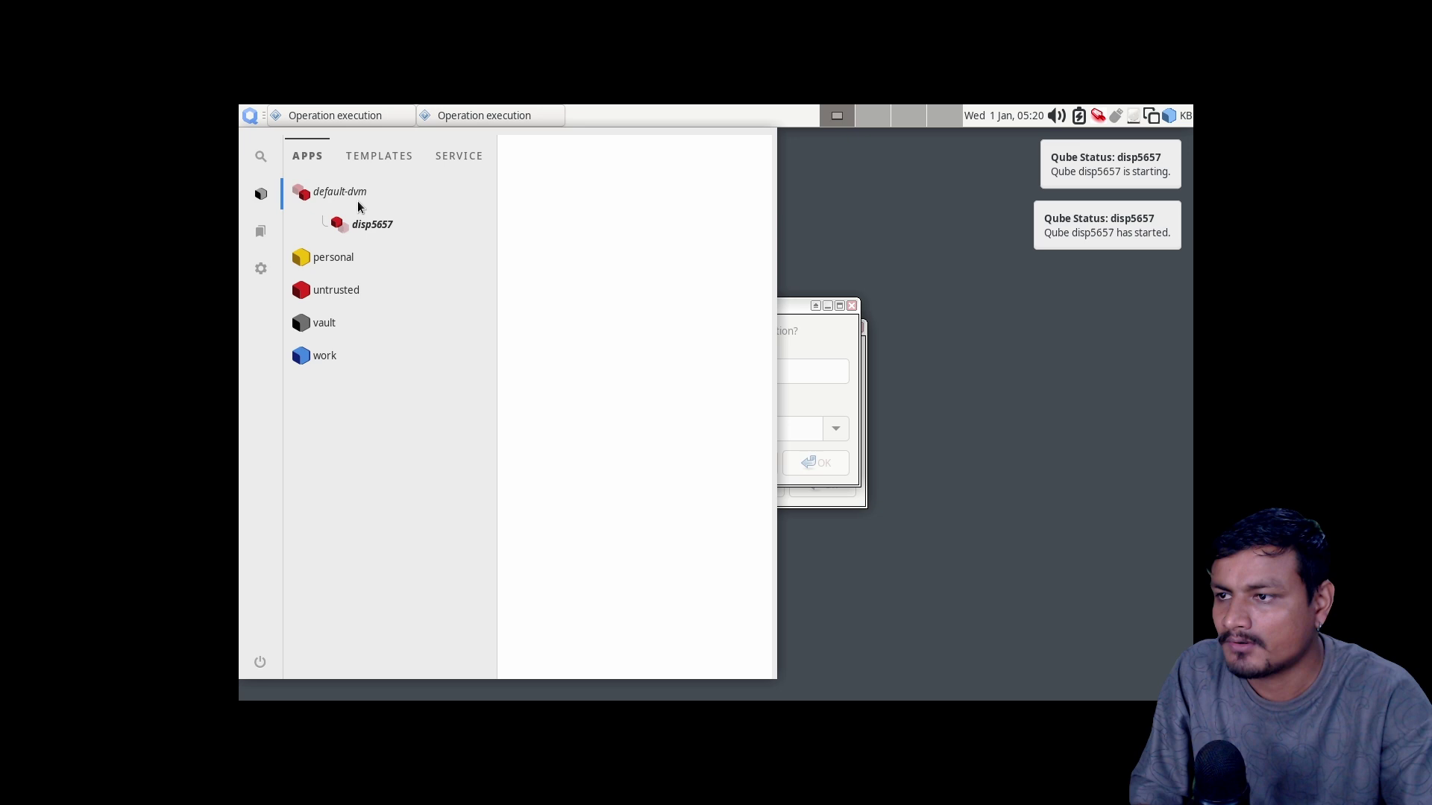
click(370, 225)
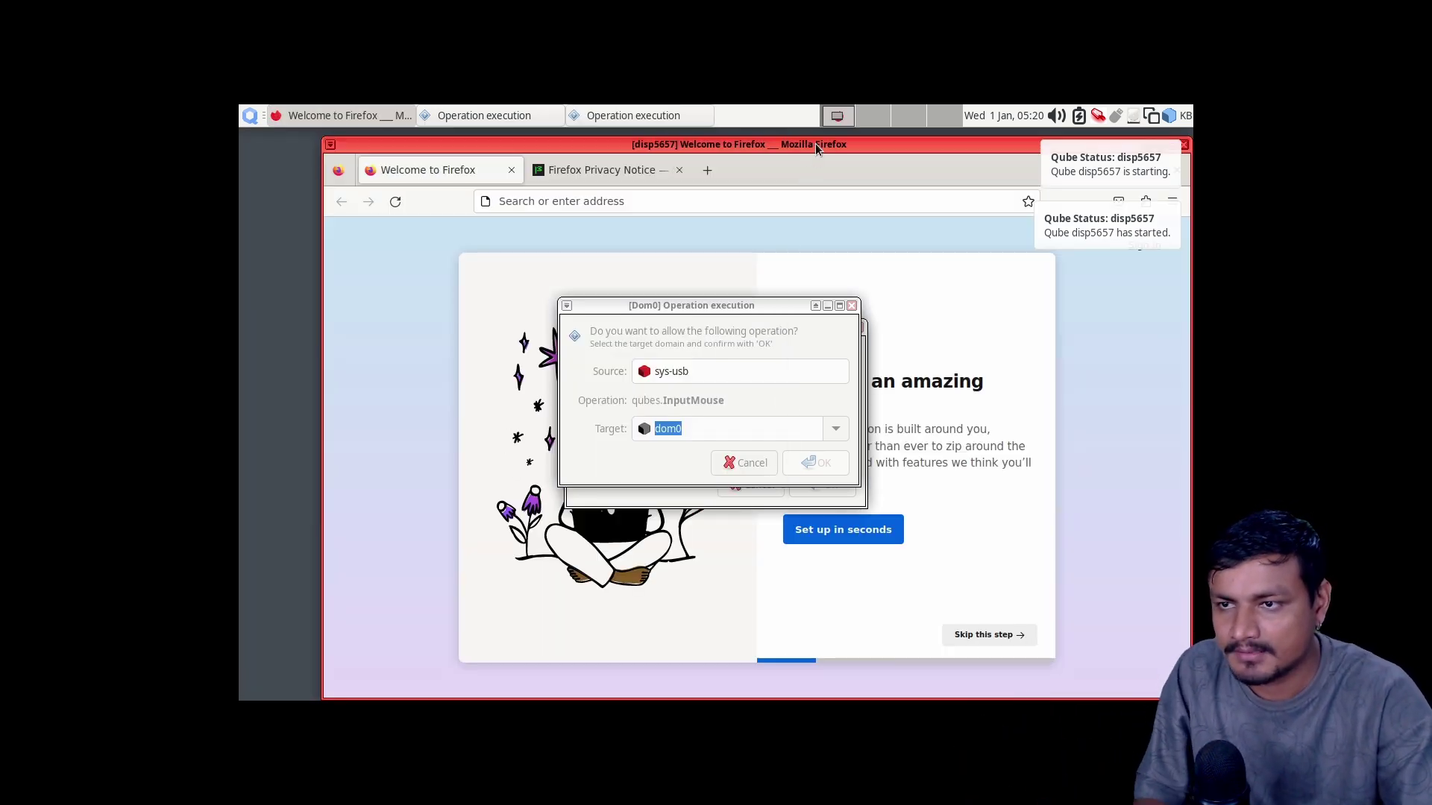
Step: Minimize the request dialogs, close the Privacy Notice tab, then close the disposable Firefox window
click(905, 325)
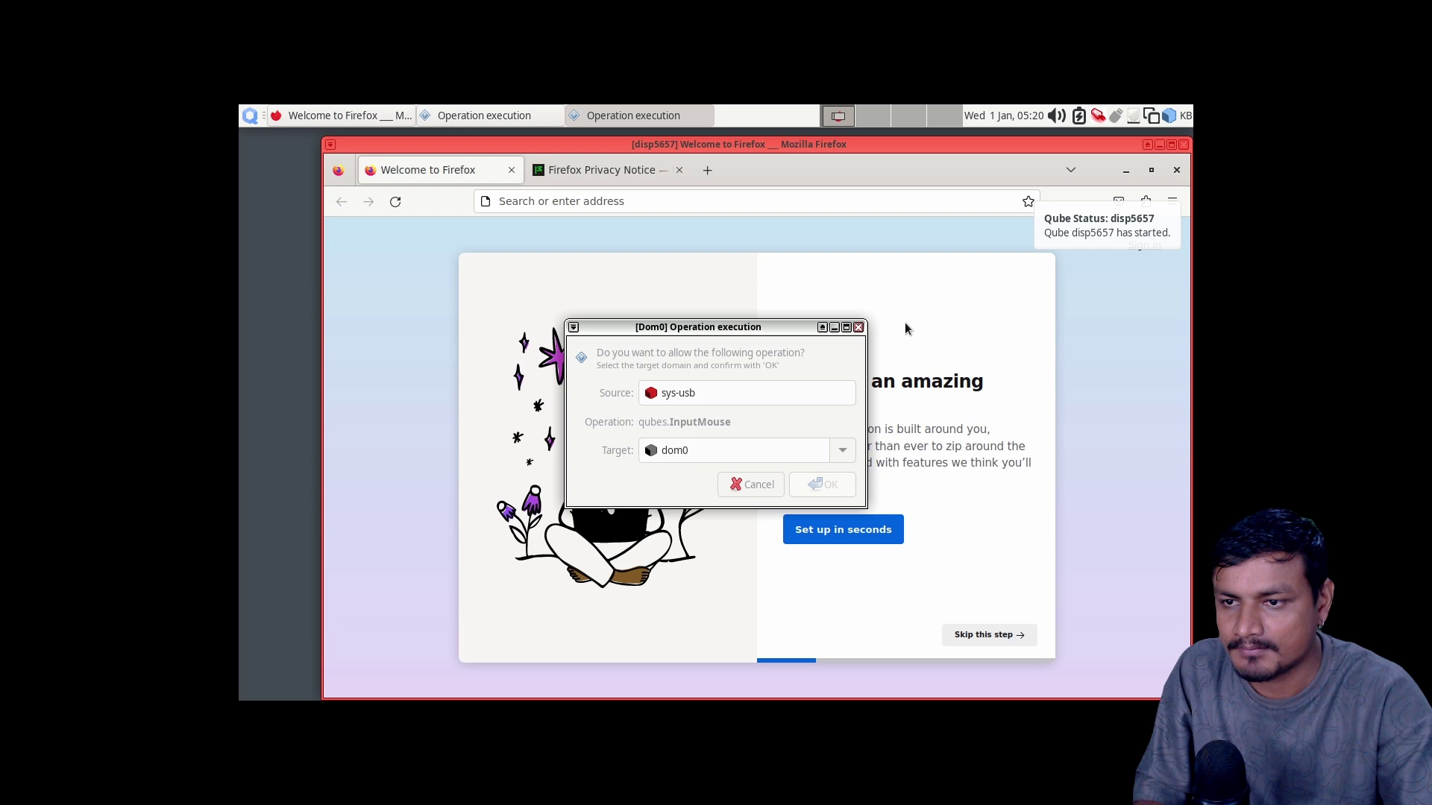
click(834, 325)
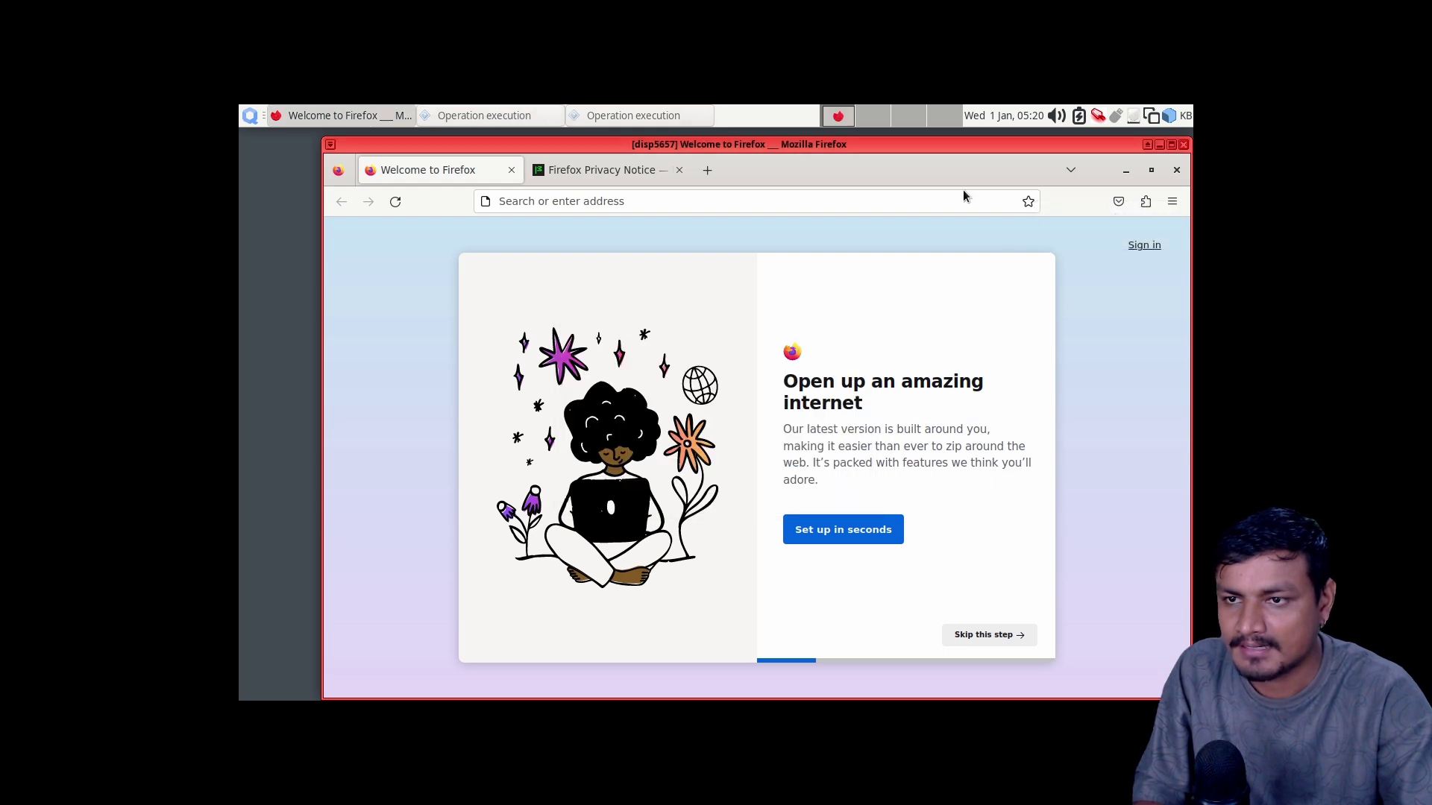
drag(857, 147, 824, 149)
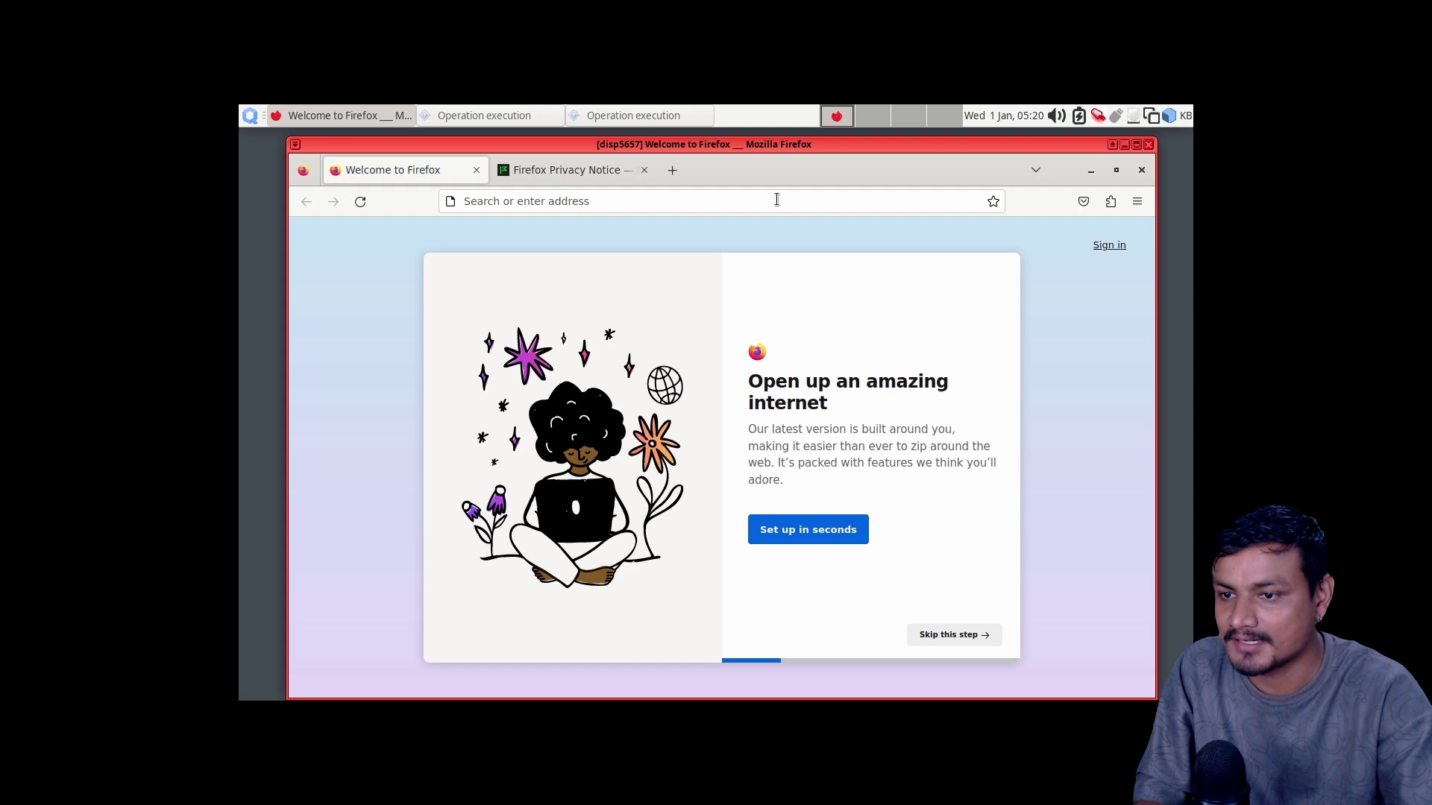
click(582, 182)
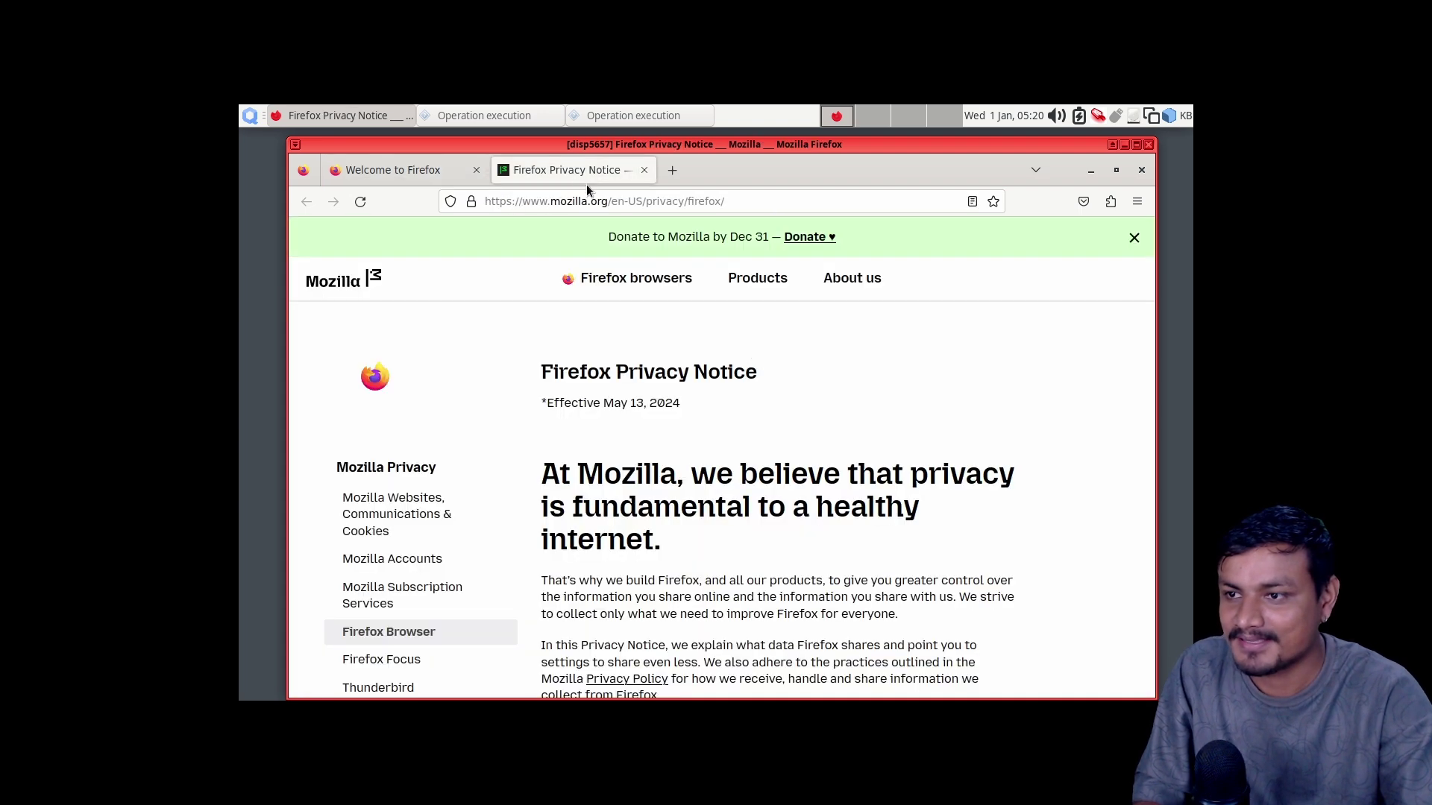
click(644, 170)
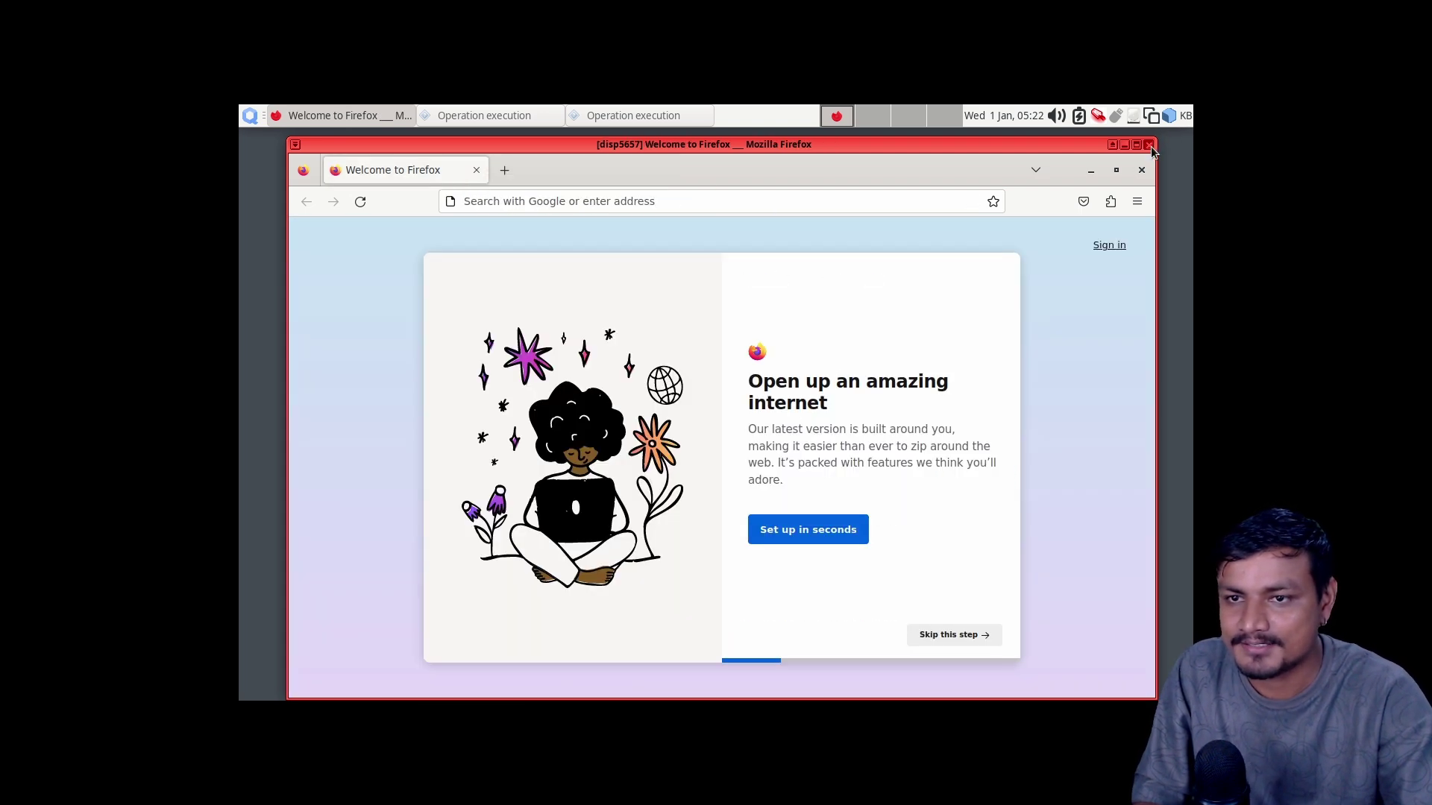
click(1149, 145)
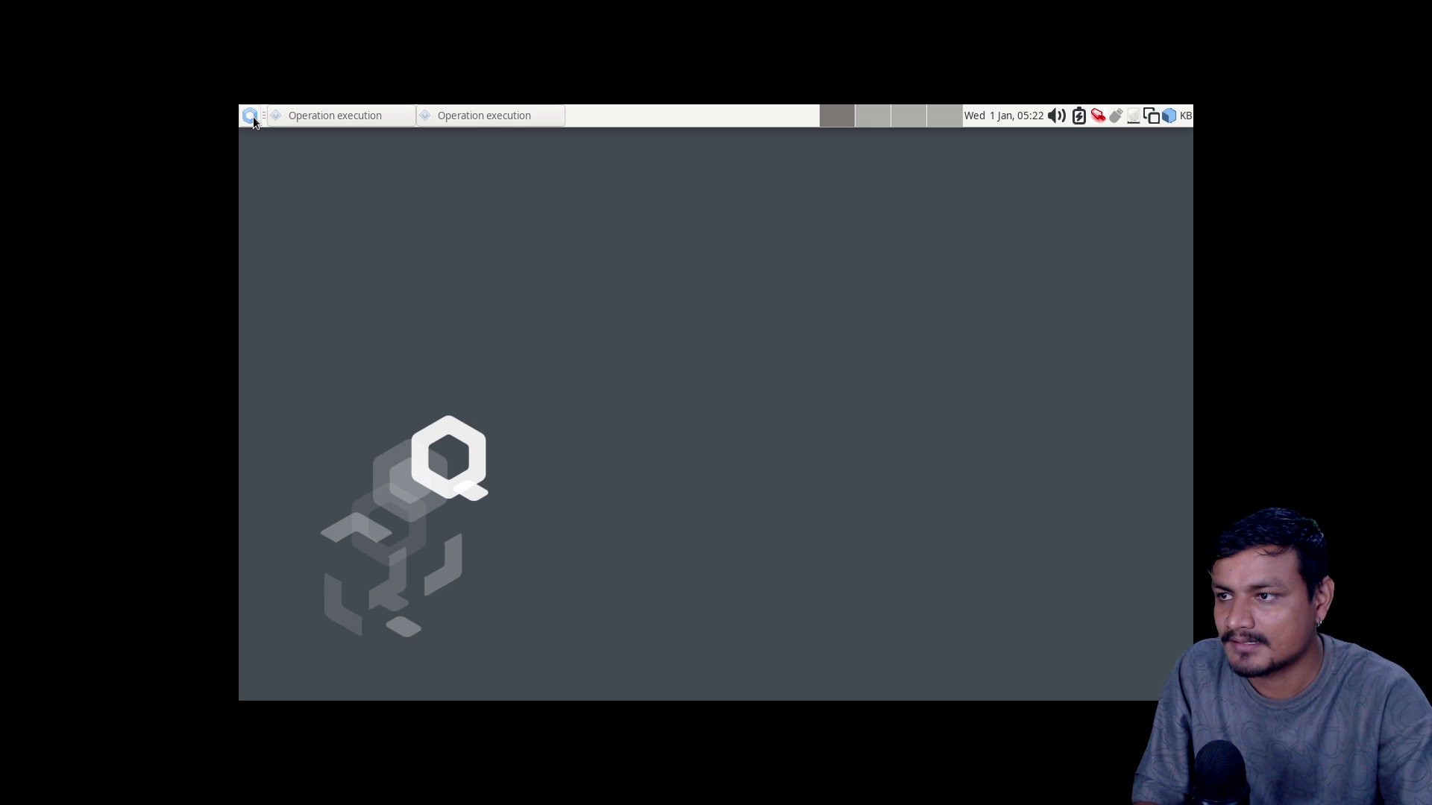
Step: Review the default-dvm qube's Advanced settings, confirm with OK, and reopen the Qubes menu
click(251, 116)
click(626, 213)
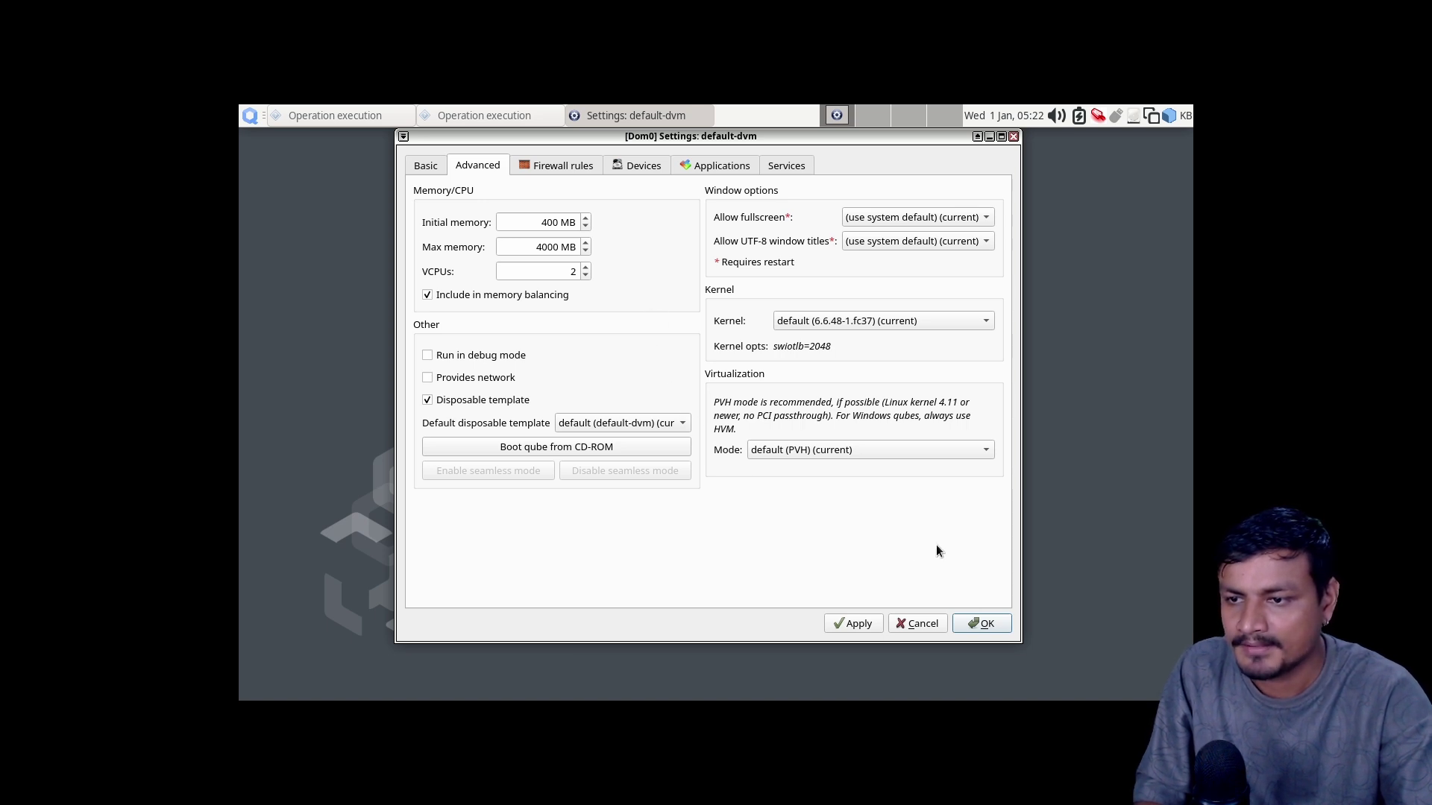
click(984, 626)
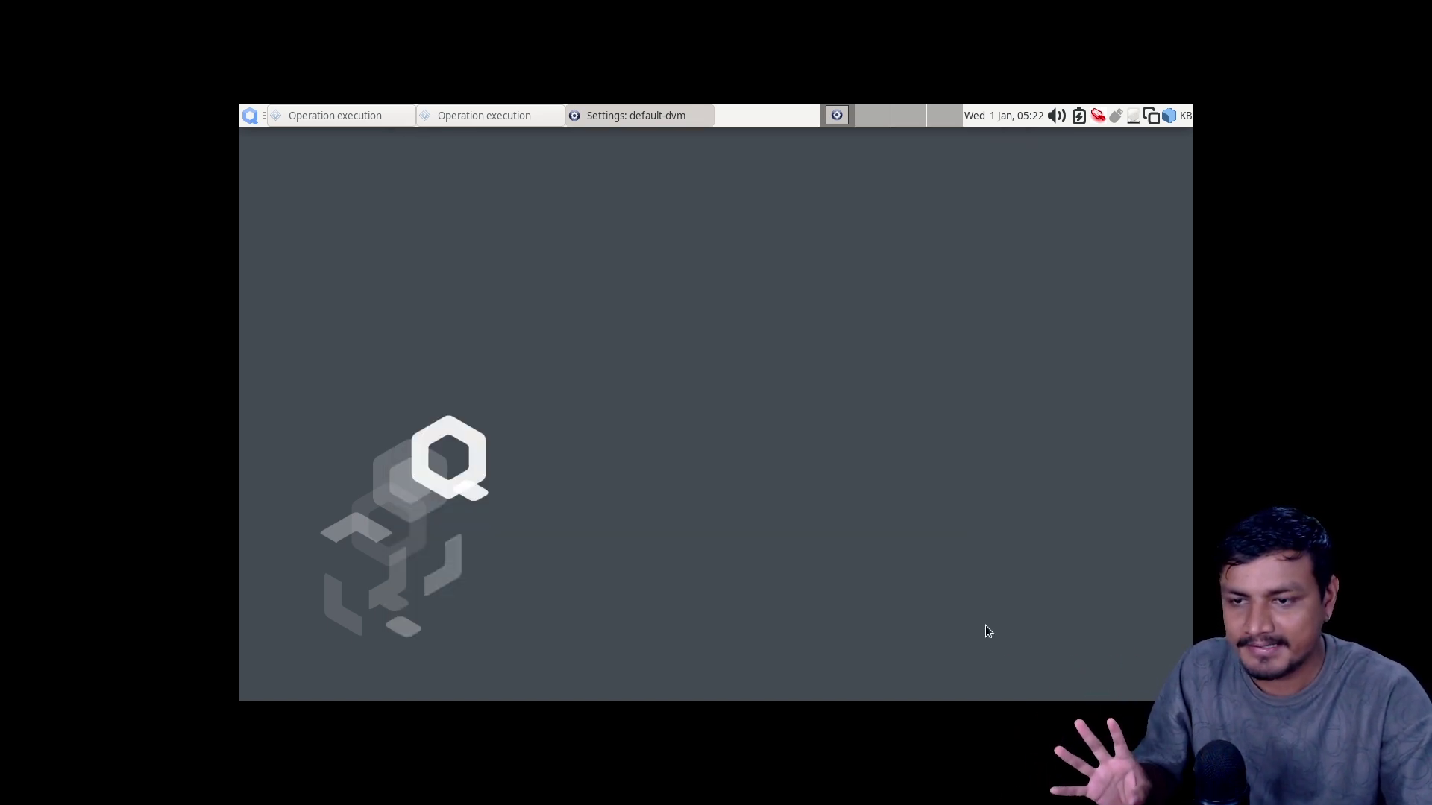
click(250, 117)
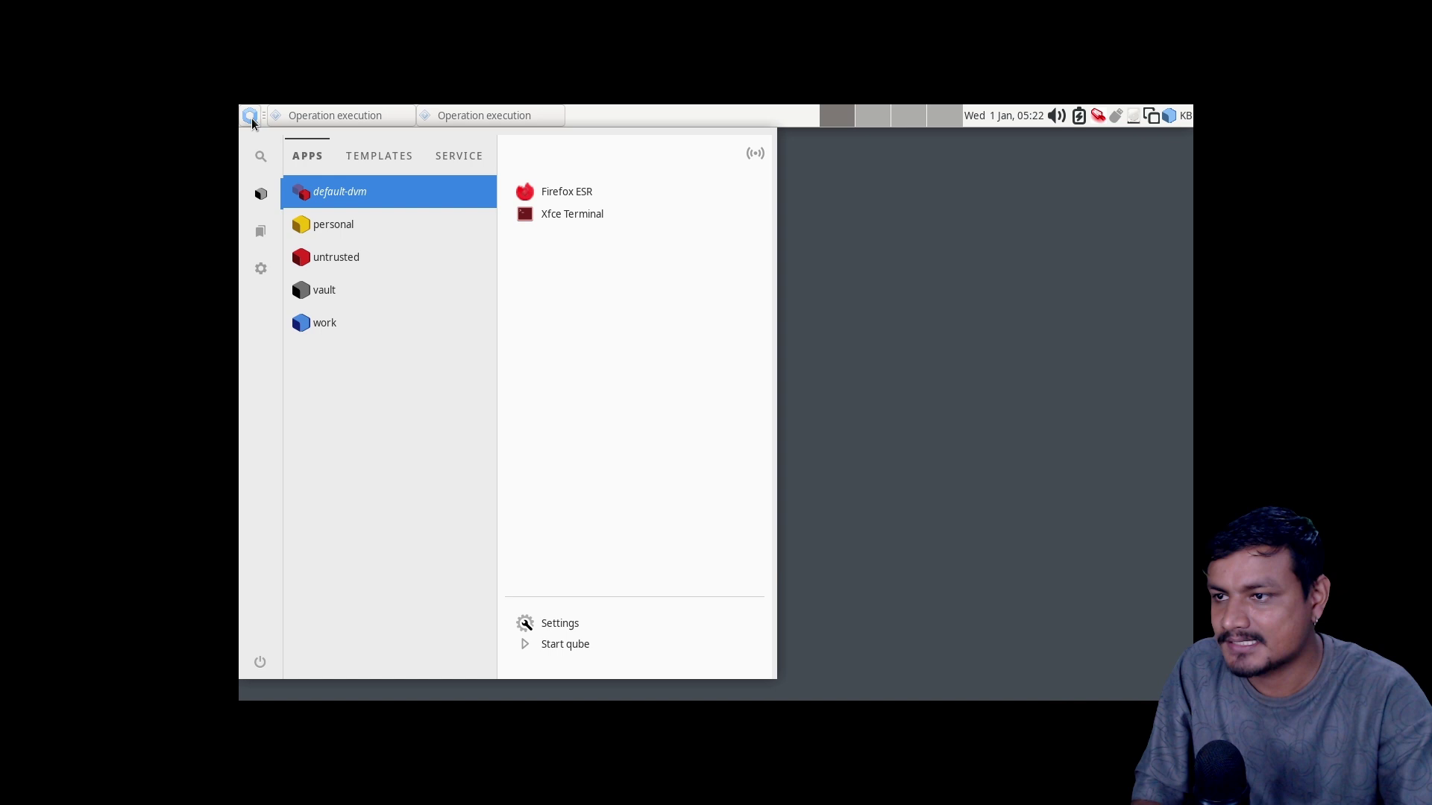
Step: Run 'sudo apt update' in the personal qube's Xfce Terminal, then list TEMPLATES in the Qubes menu
click(336, 224)
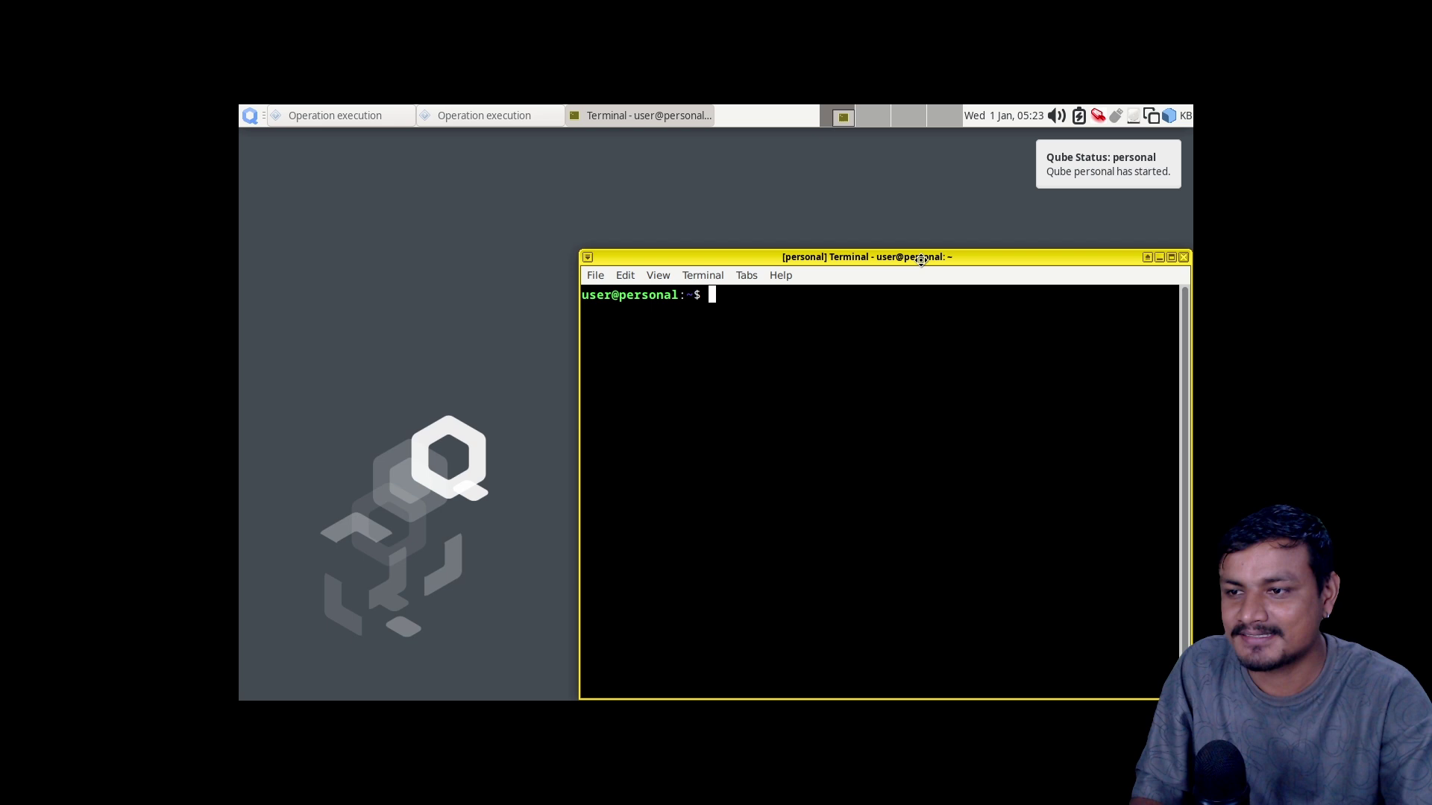
drag(921, 259, 765, 191)
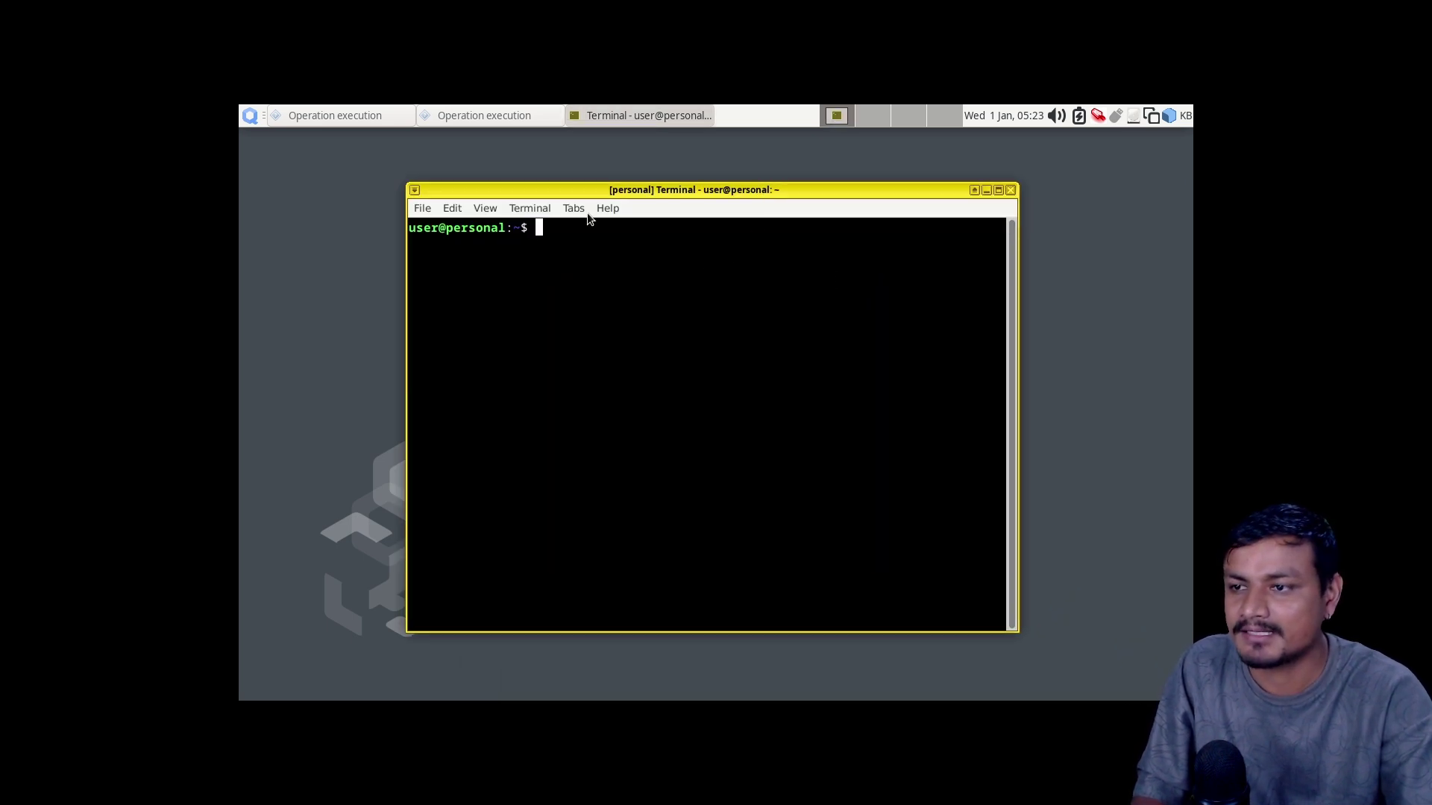
text(sudo)
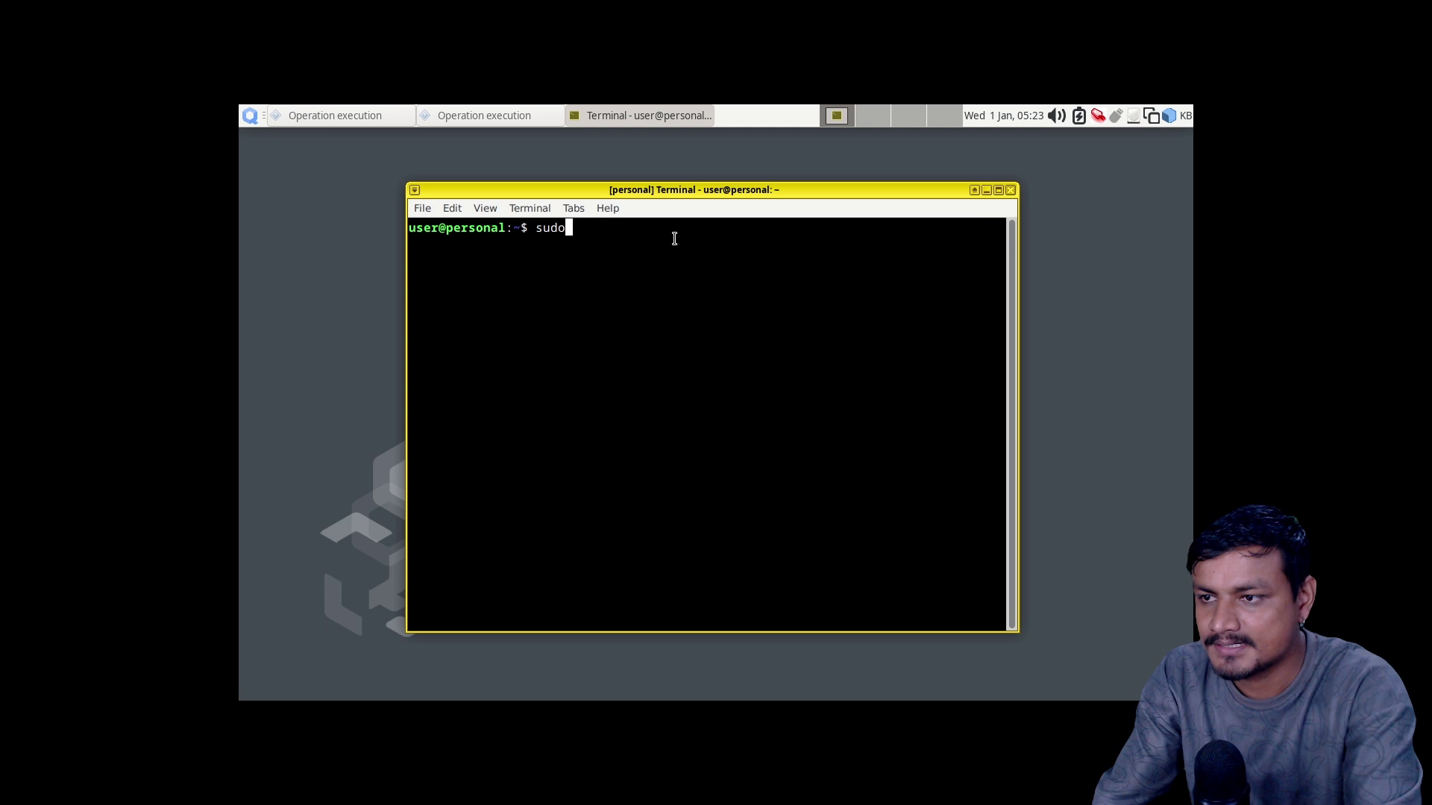
text( apt)
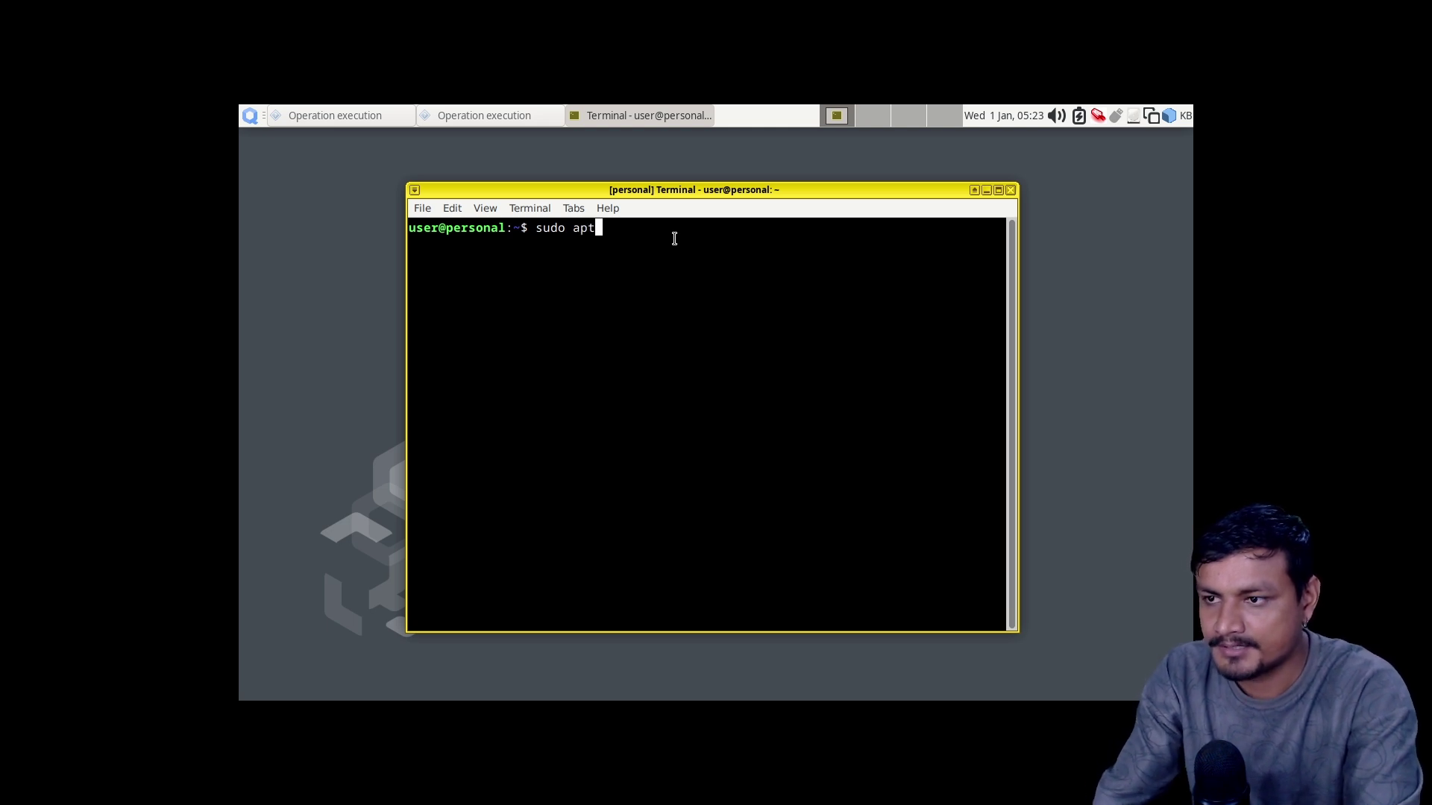
text( update)
key(Return)
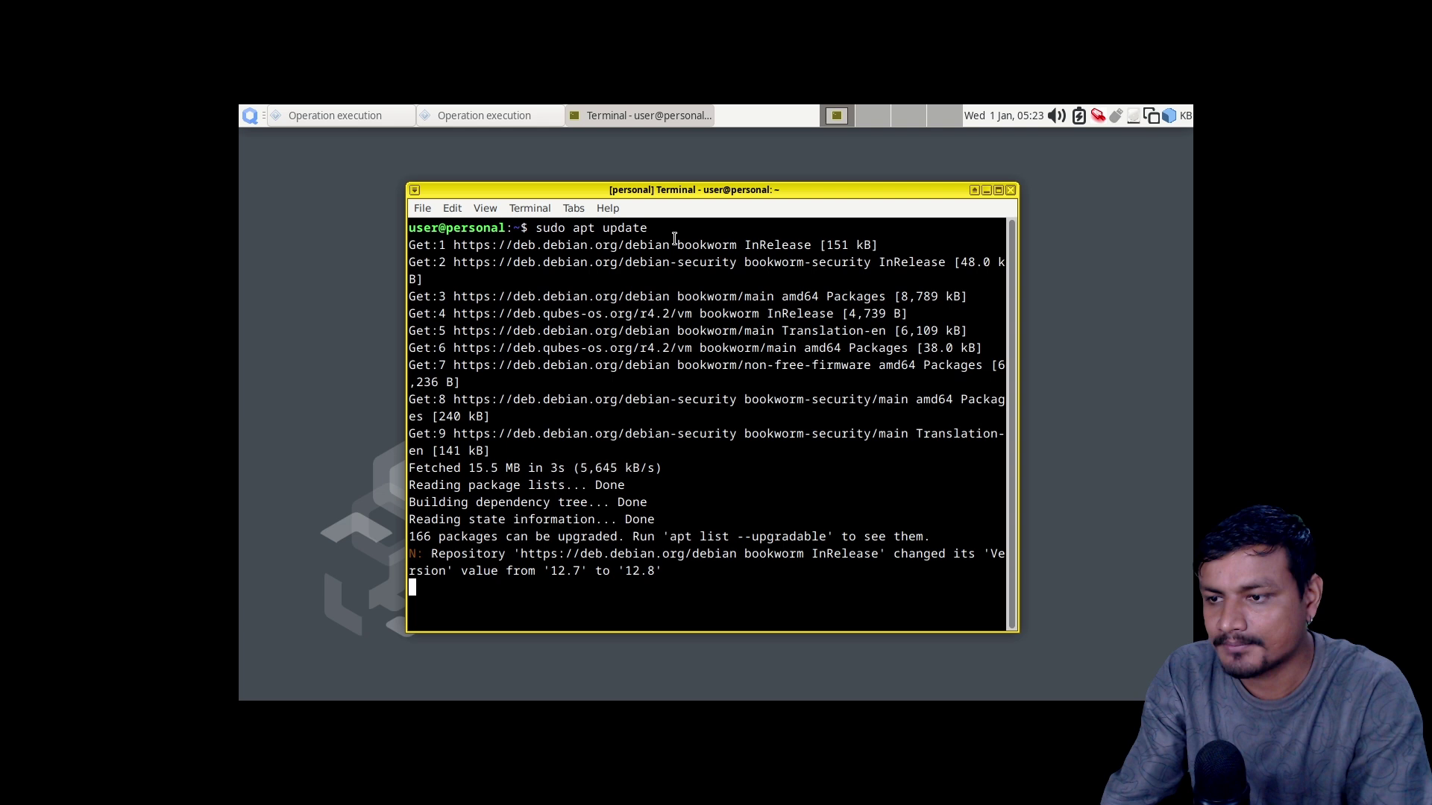
click(249, 116)
click(382, 158)
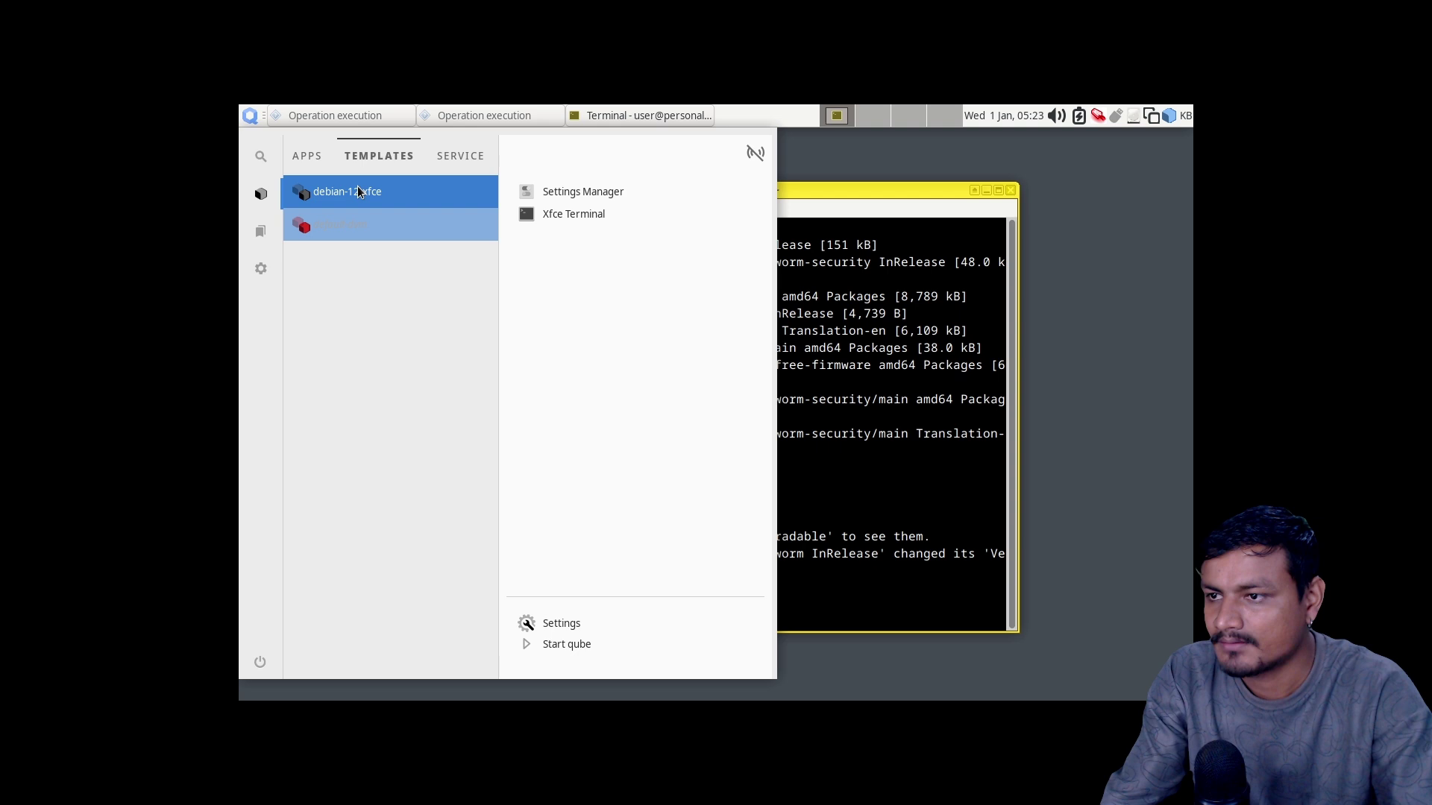
Step: Browse the SERVICE and APPS qube lists, then start Qubes Template Manager from Qubes Tools
click(465, 152)
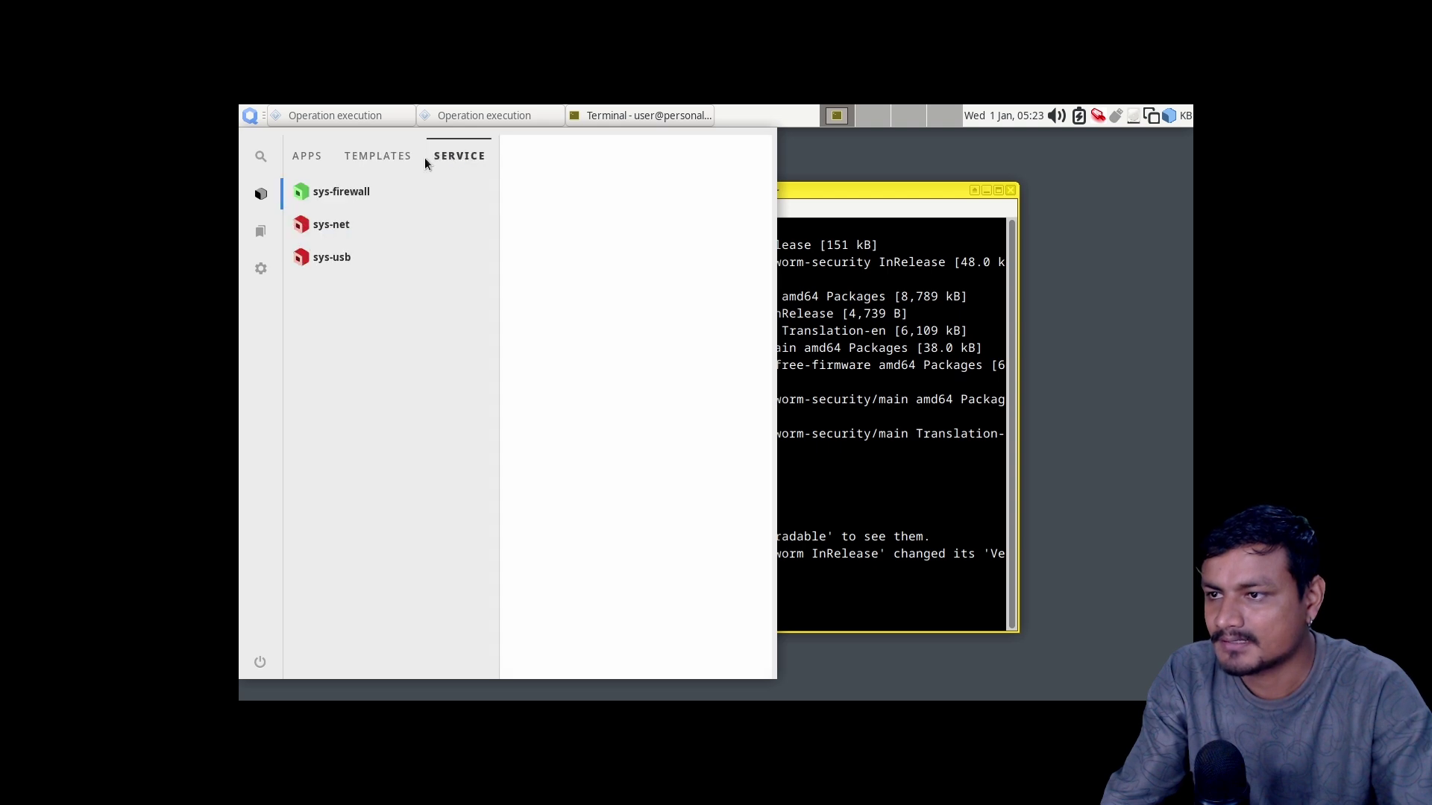
click(319, 163)
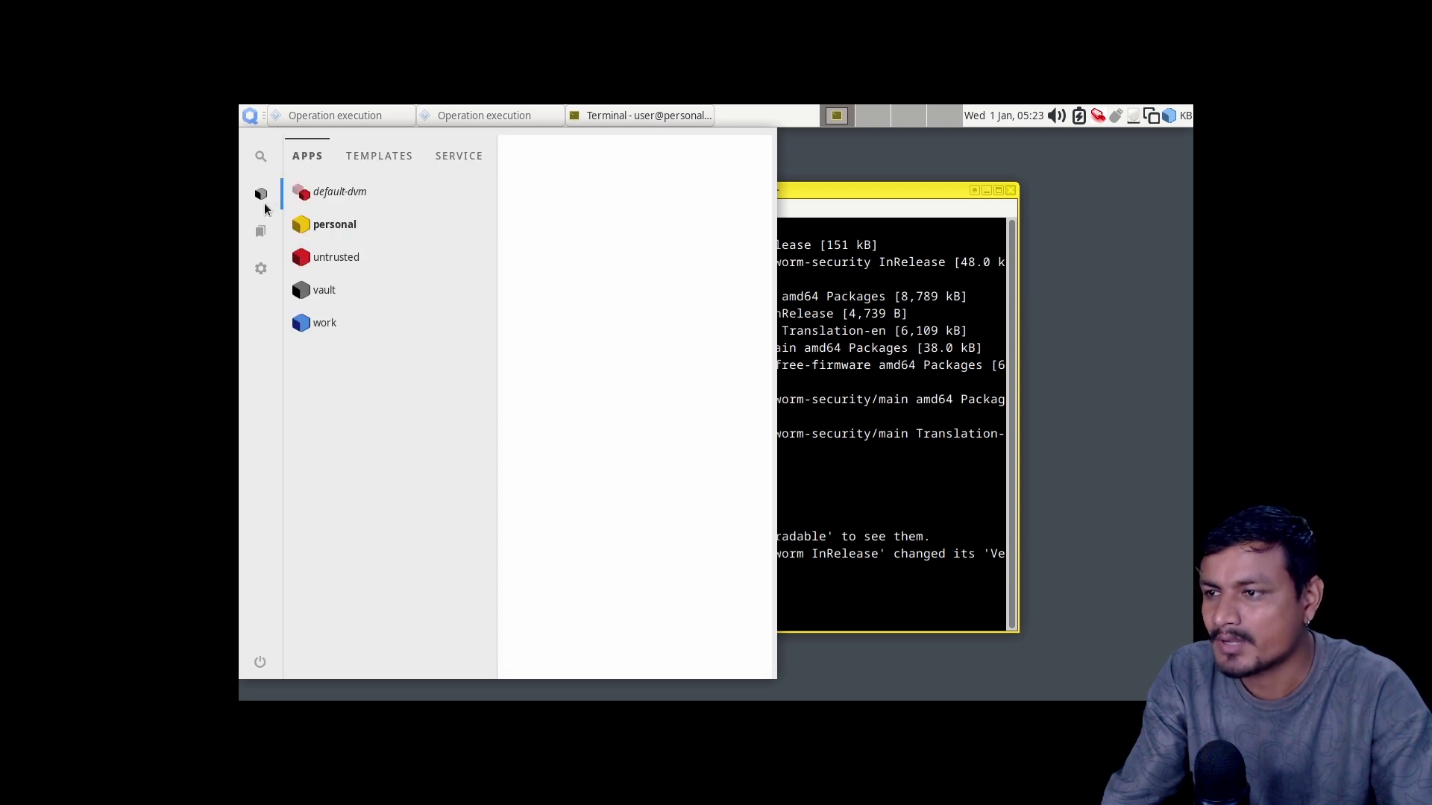
click(260, 268)
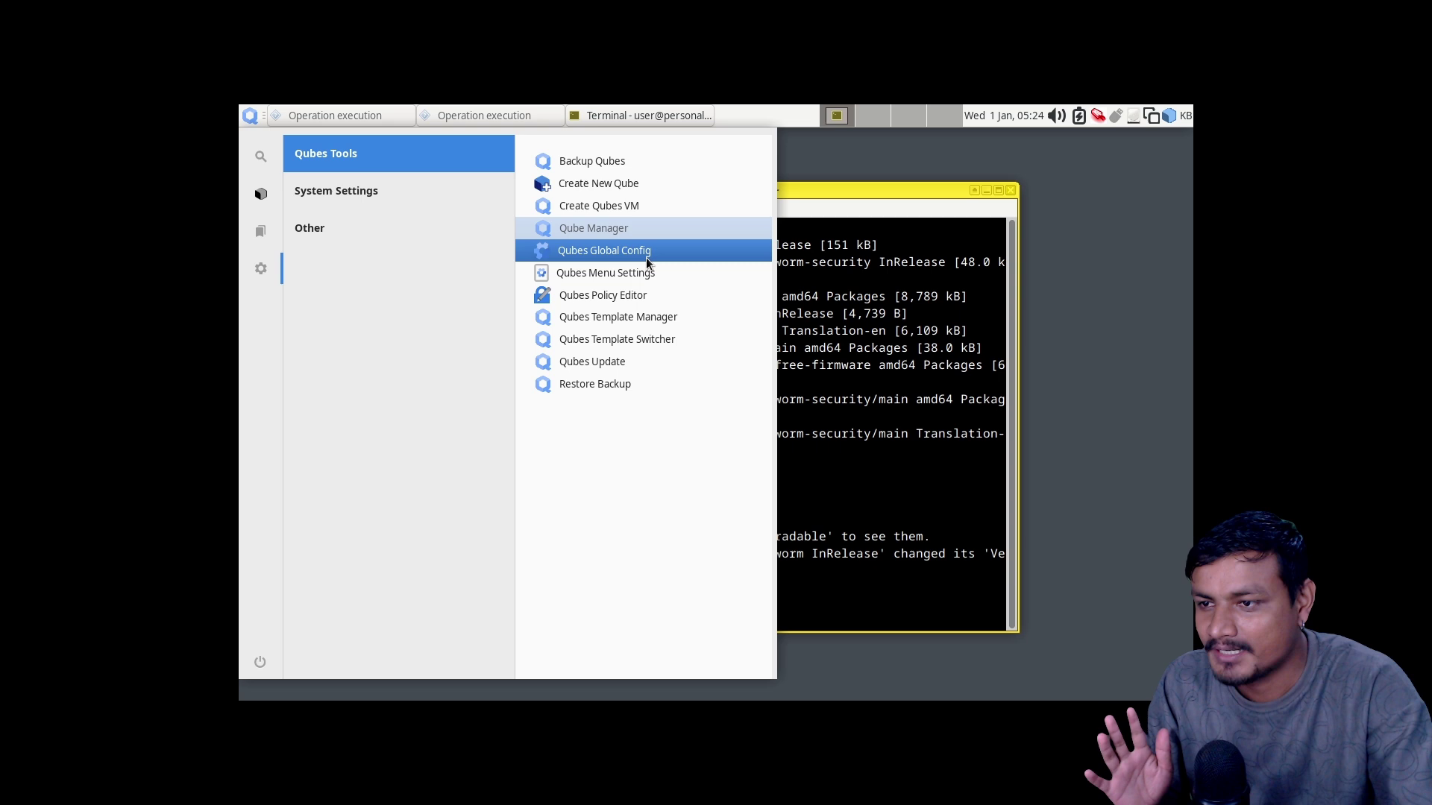
click(643, 325)
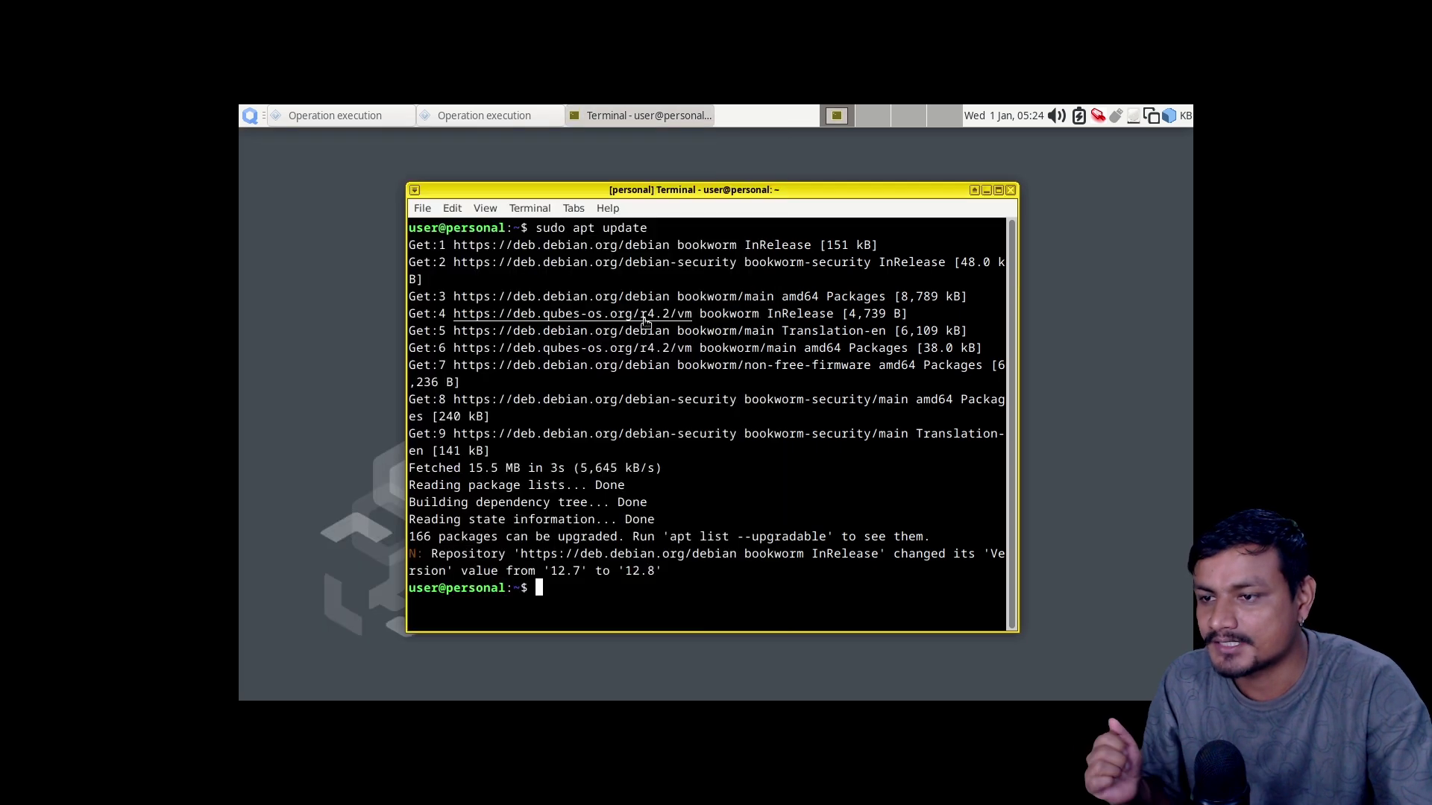
Step: Center the Template Manager window and select the archlinux template to view its details
drag(772, 334, 620, 152)
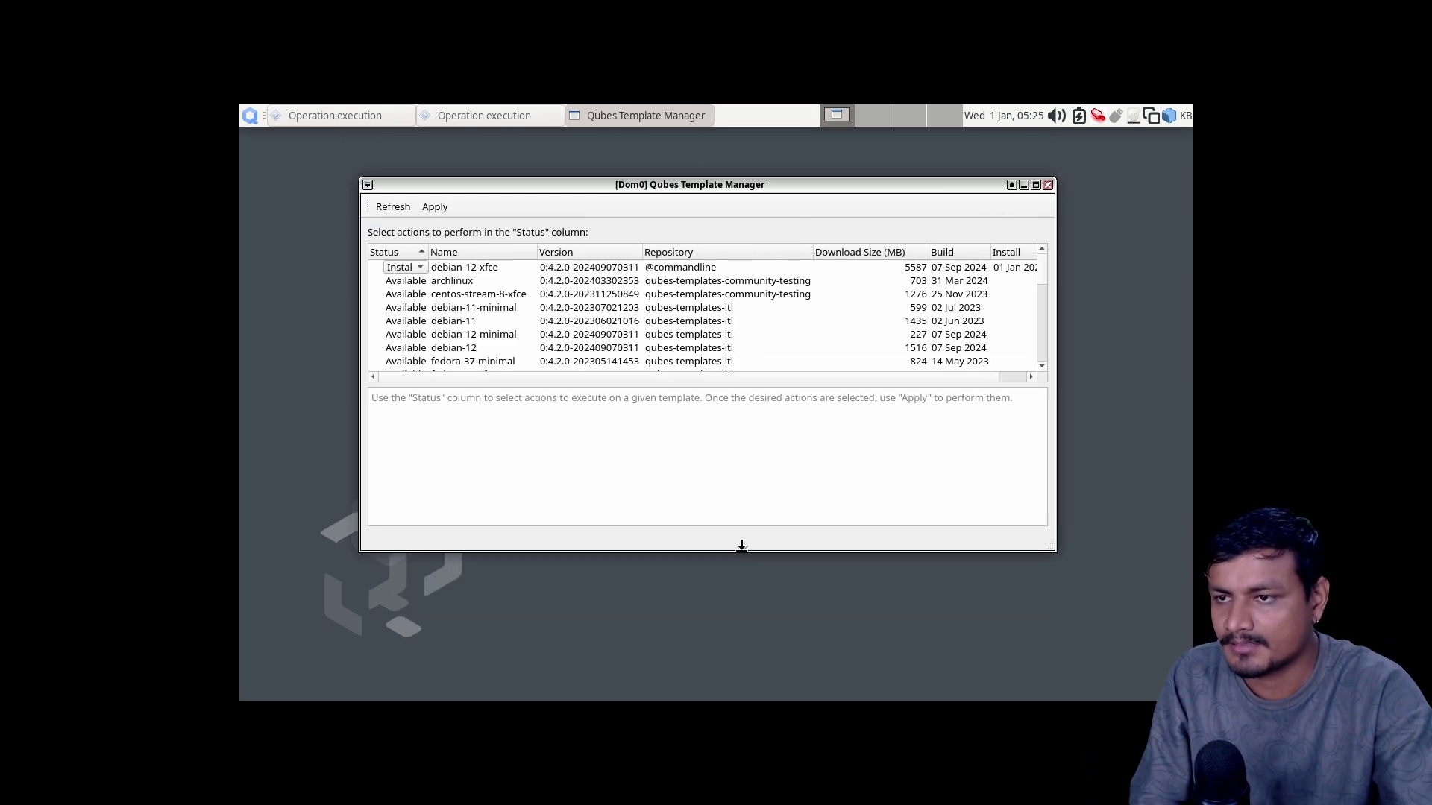
click(441, 284)
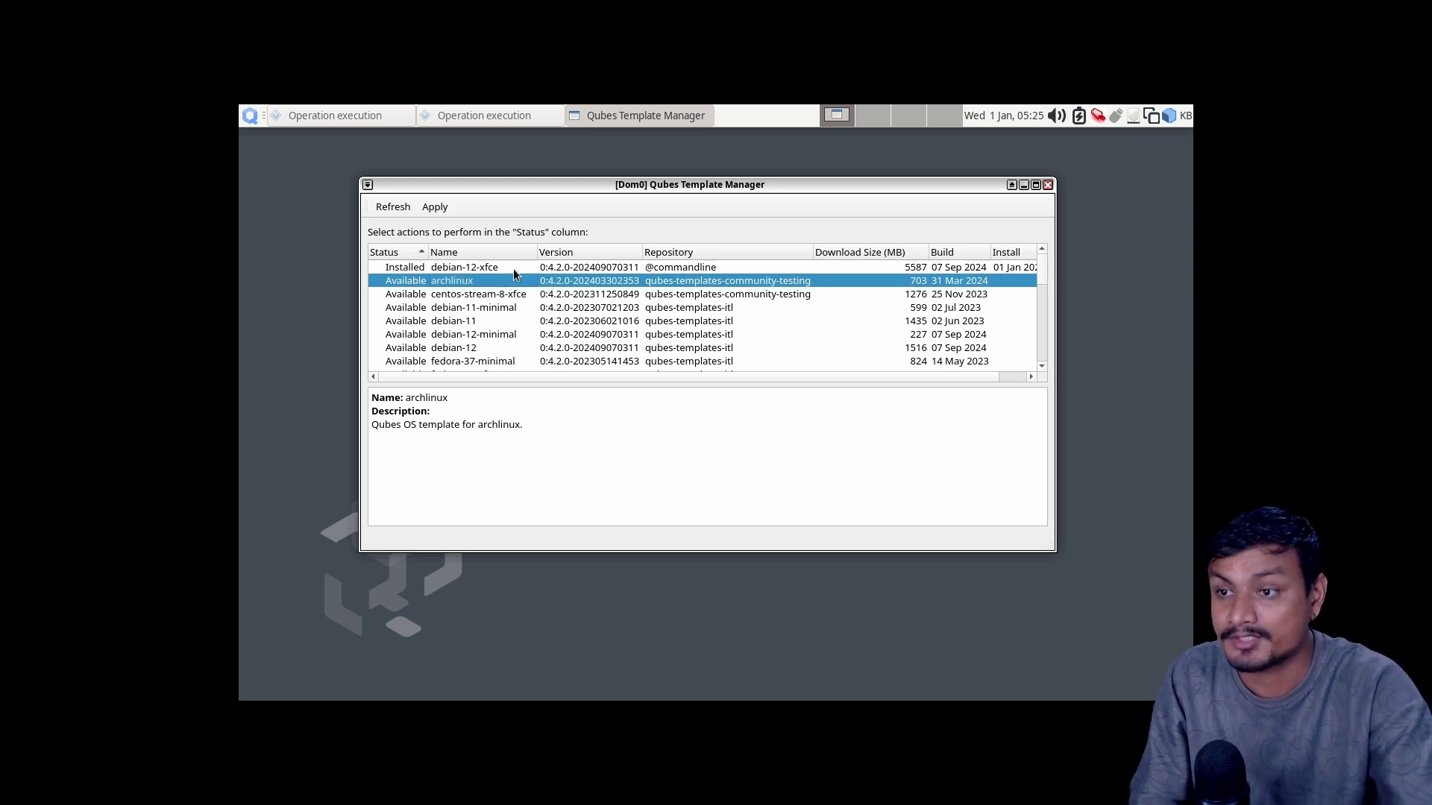
ctrl+click(477, 273)
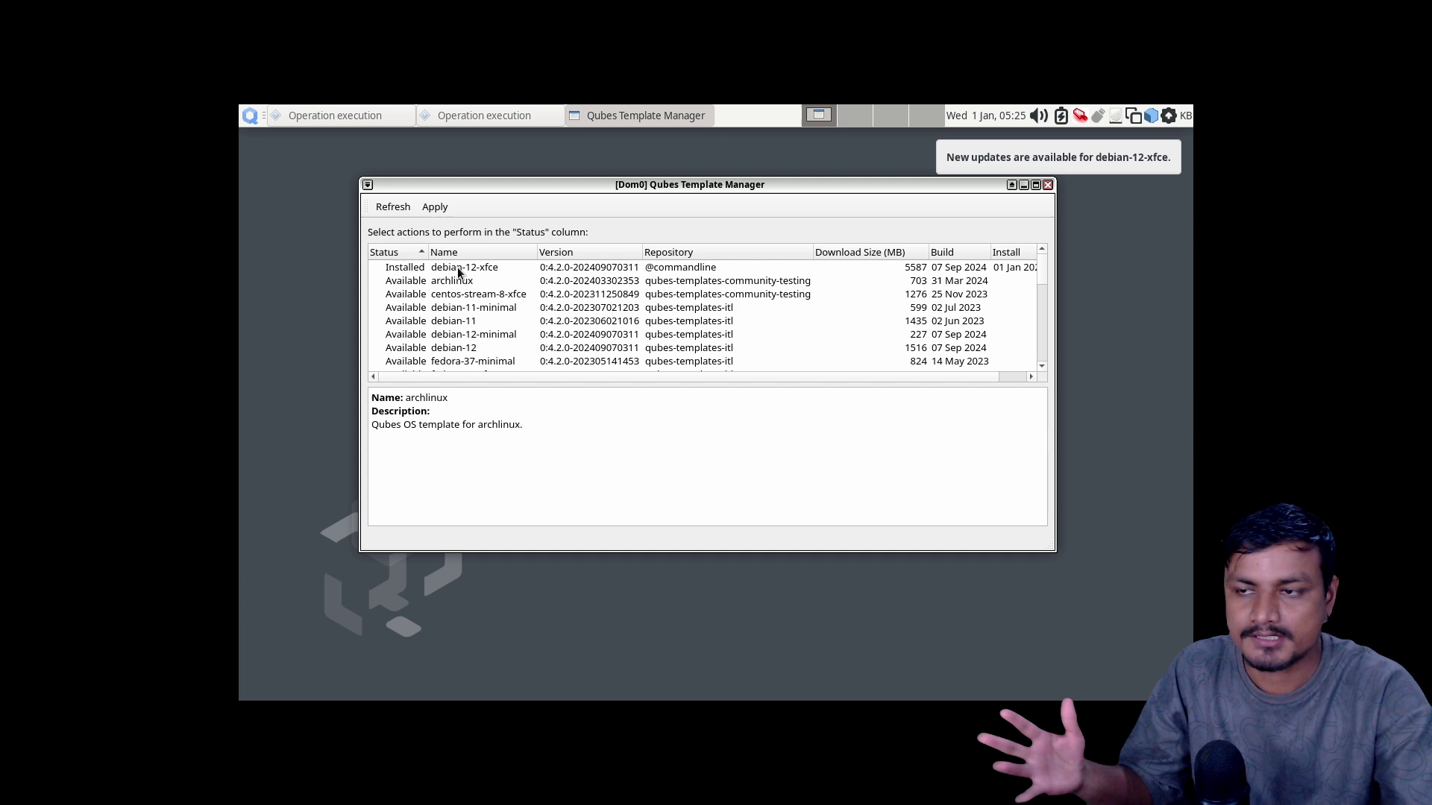
click(251, 116)
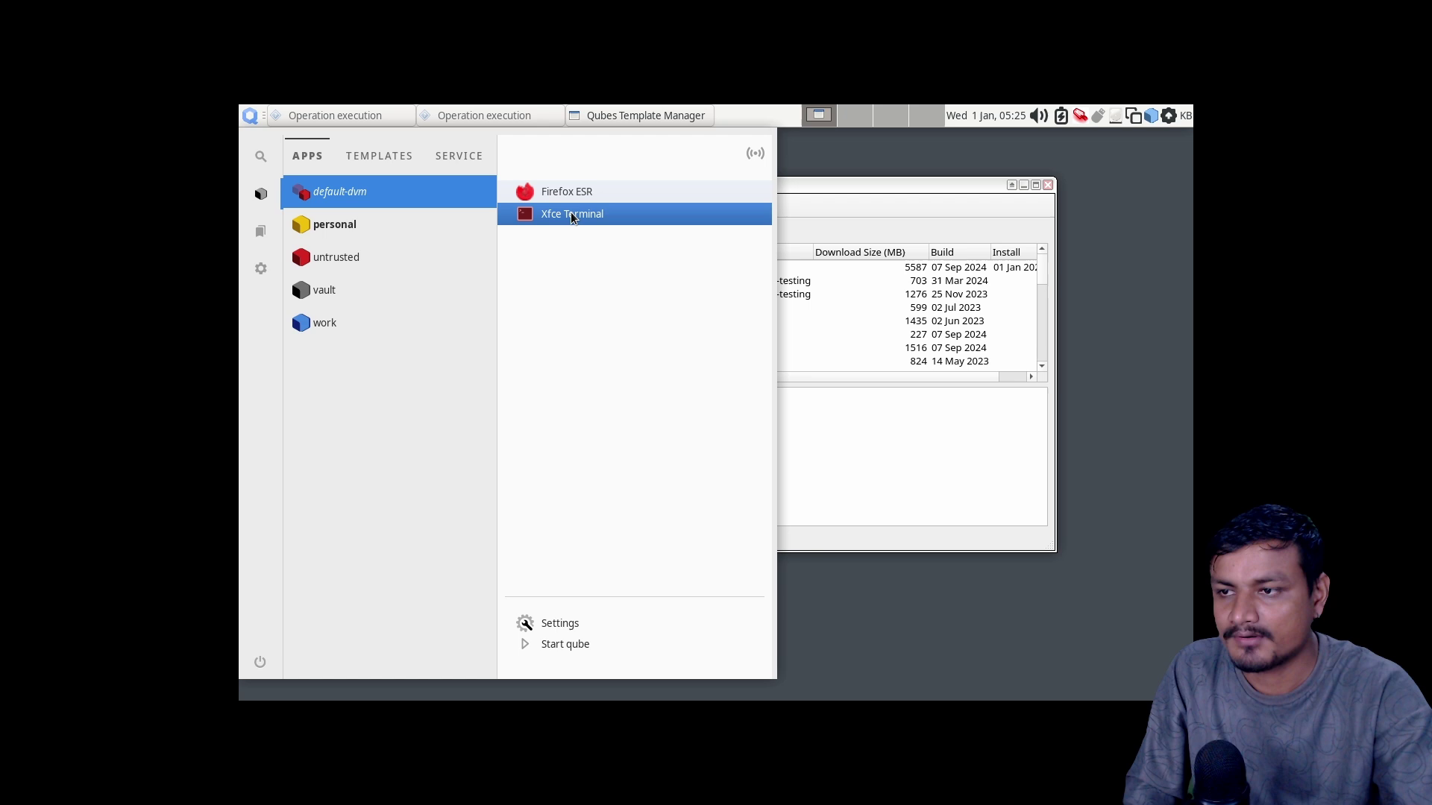
click(886, 189)
click(463, 283)
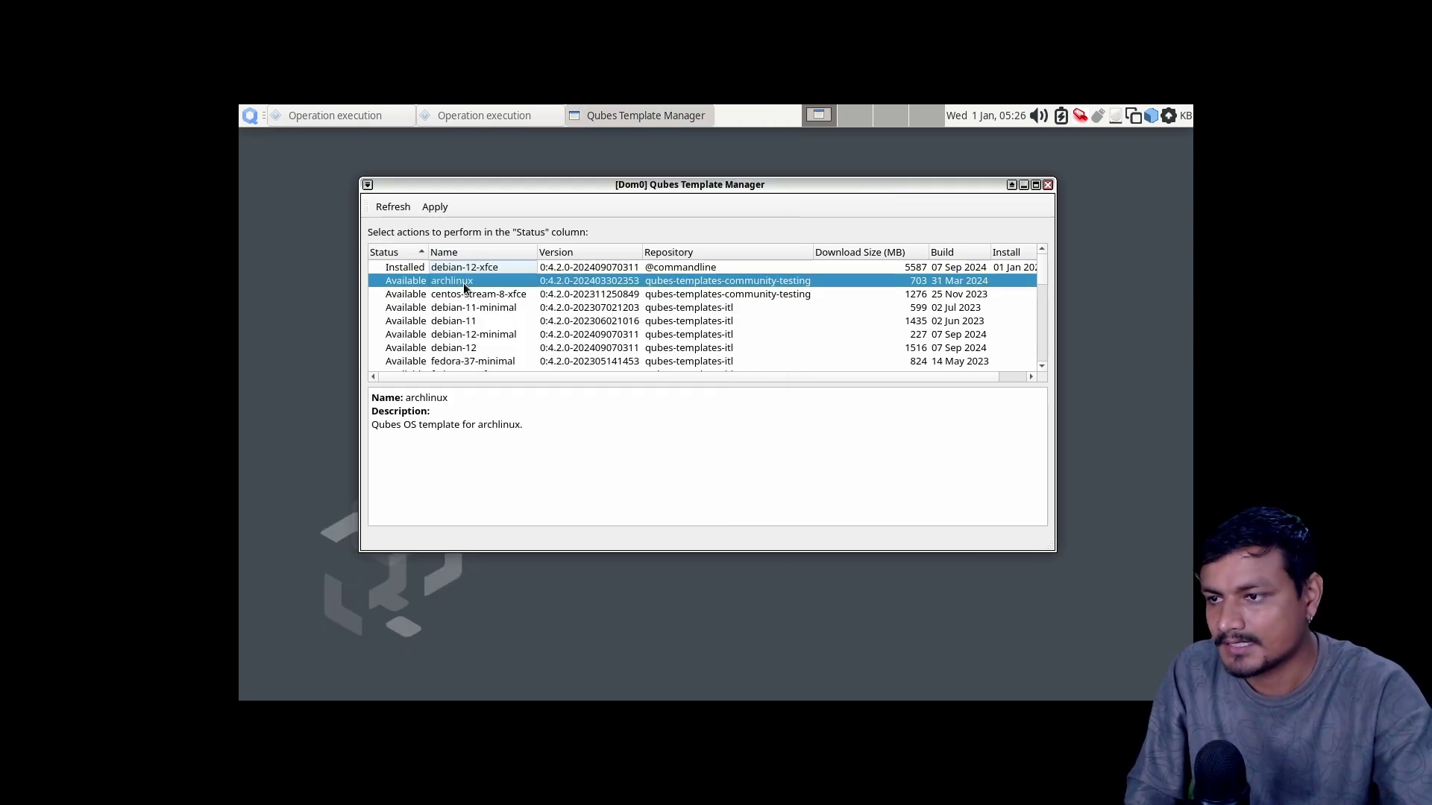
Step: Scroll the template list and inspect the whonix-gw-16 template
scroll(467, 297, down, 8)
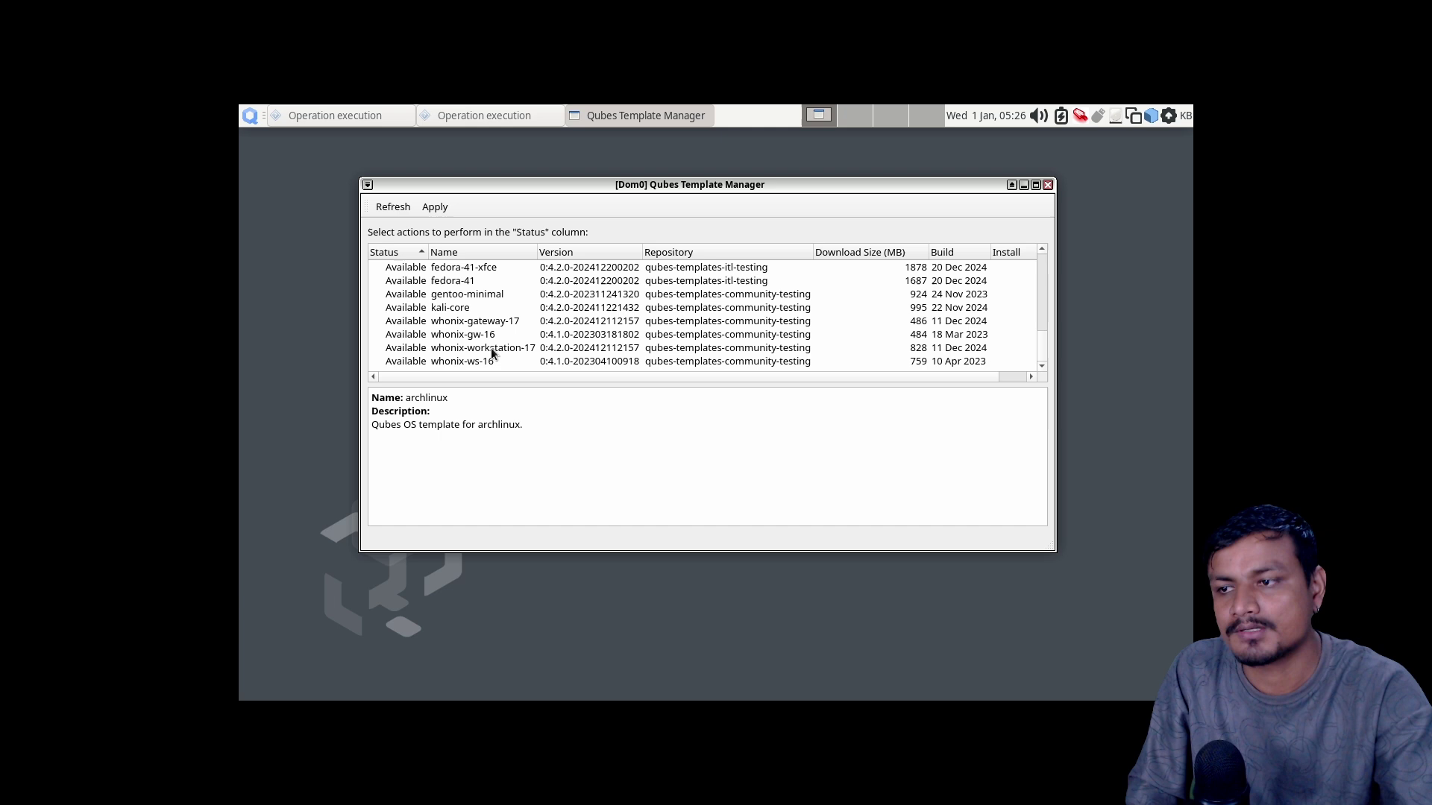
click(474, 335)
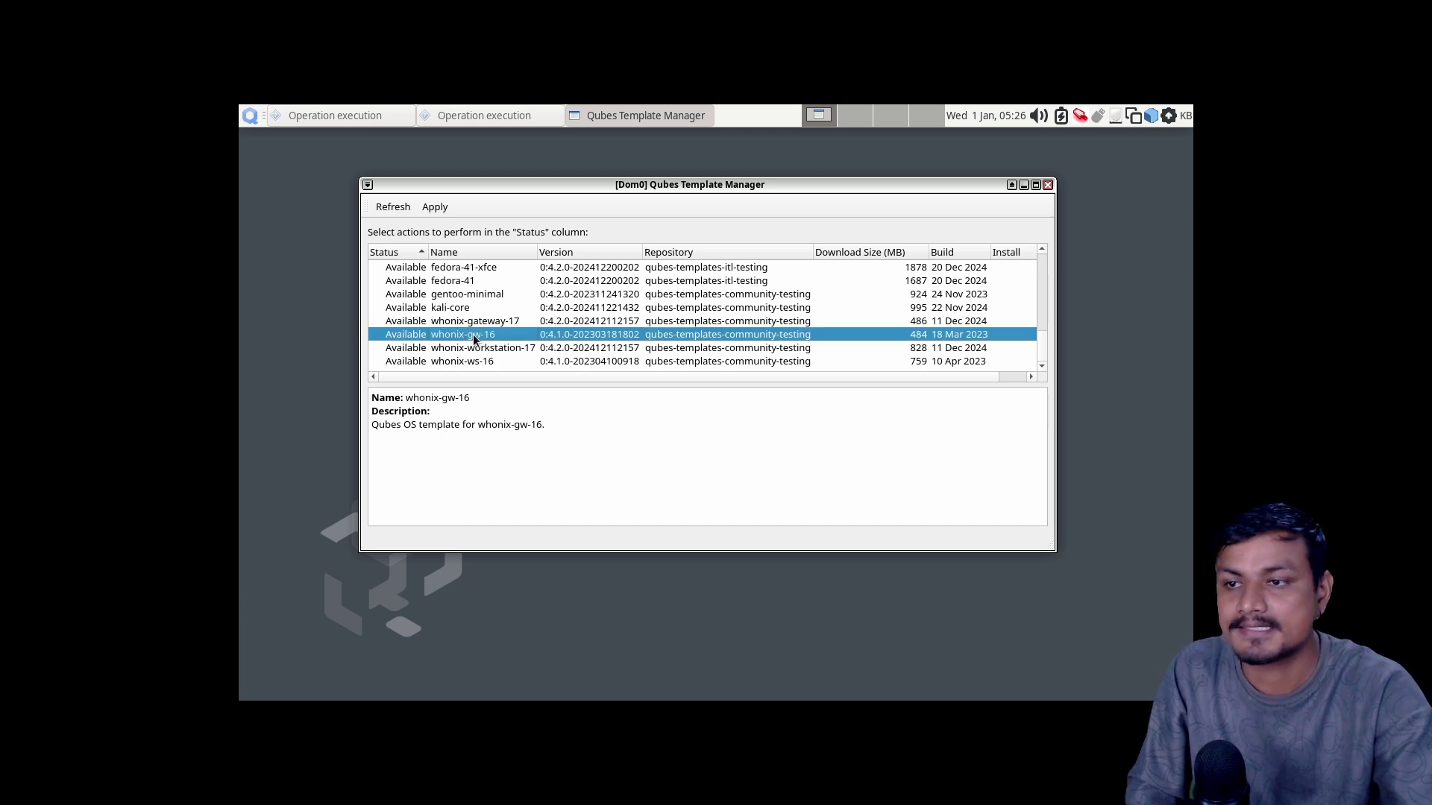
scroll(560, 322, up, 5)
scroll(559, 322, up, 1)
scroll(559, 322, down, 5)
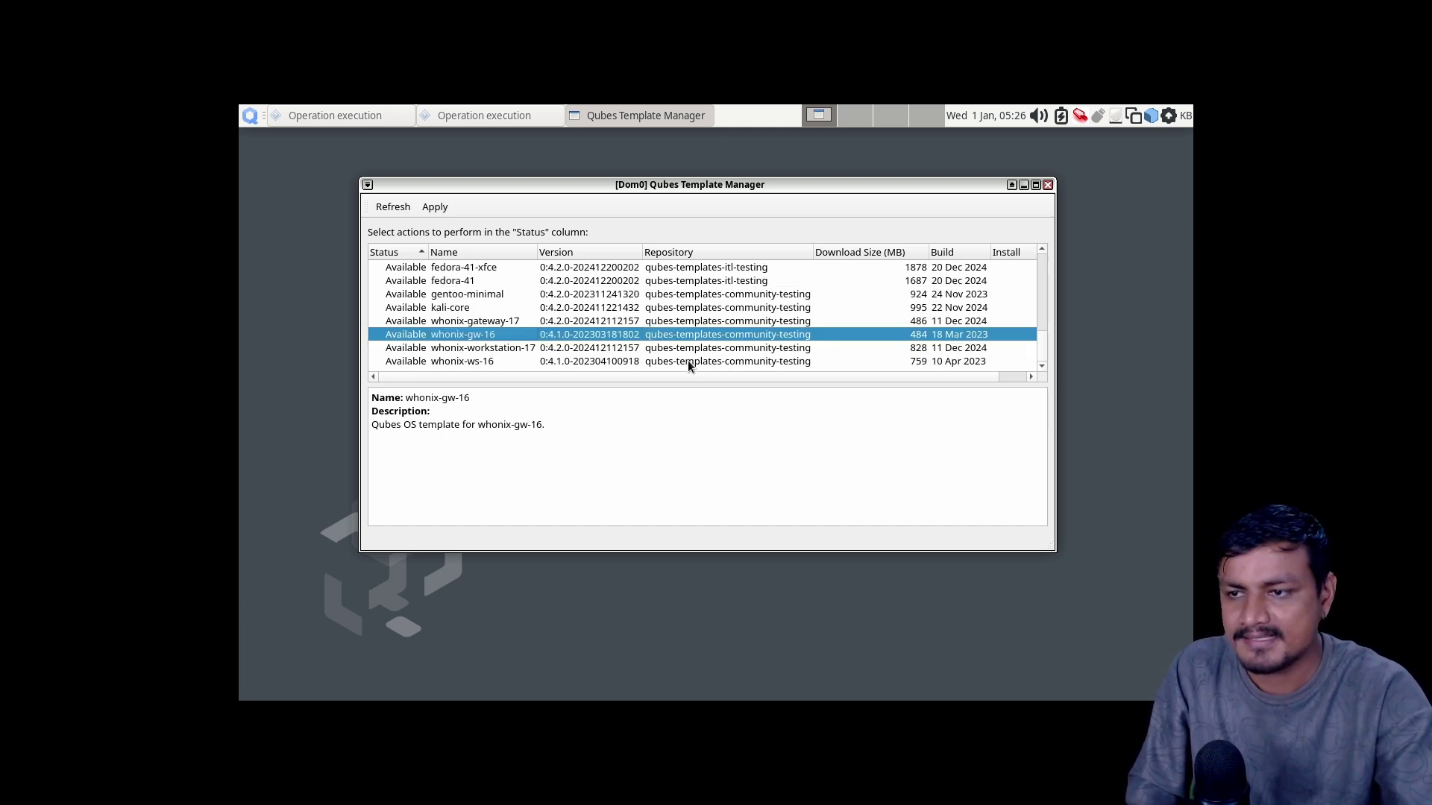
Step: Inspect whonix-ws-16, whonix-workstation-17, whonix-gateway-17, kali-core, gentoo-minimal and fedora-41 template details
click(687, 360)
click(495, 346)
click(489, 337)
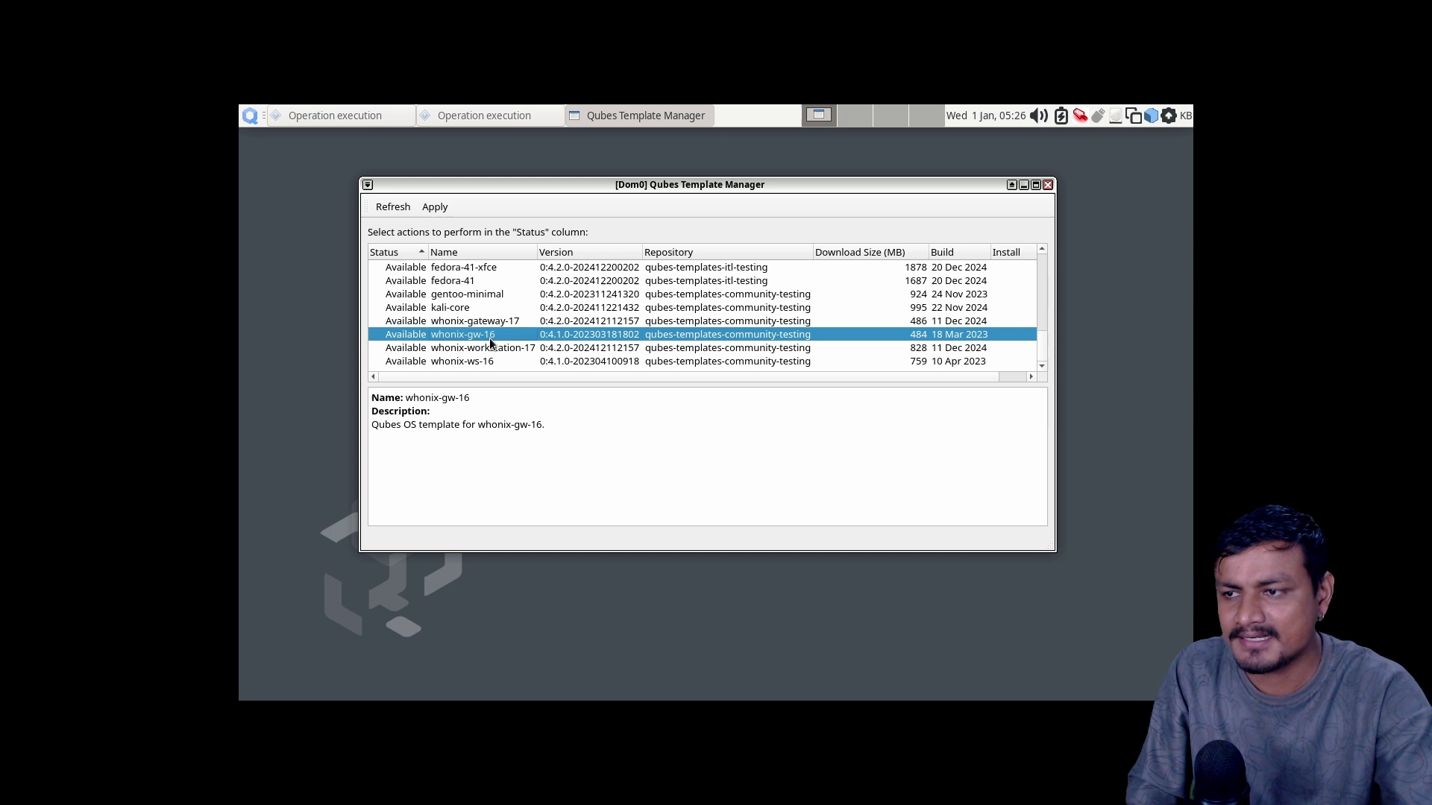
click(485, 322)
click(451, 307)
click(463, 294)
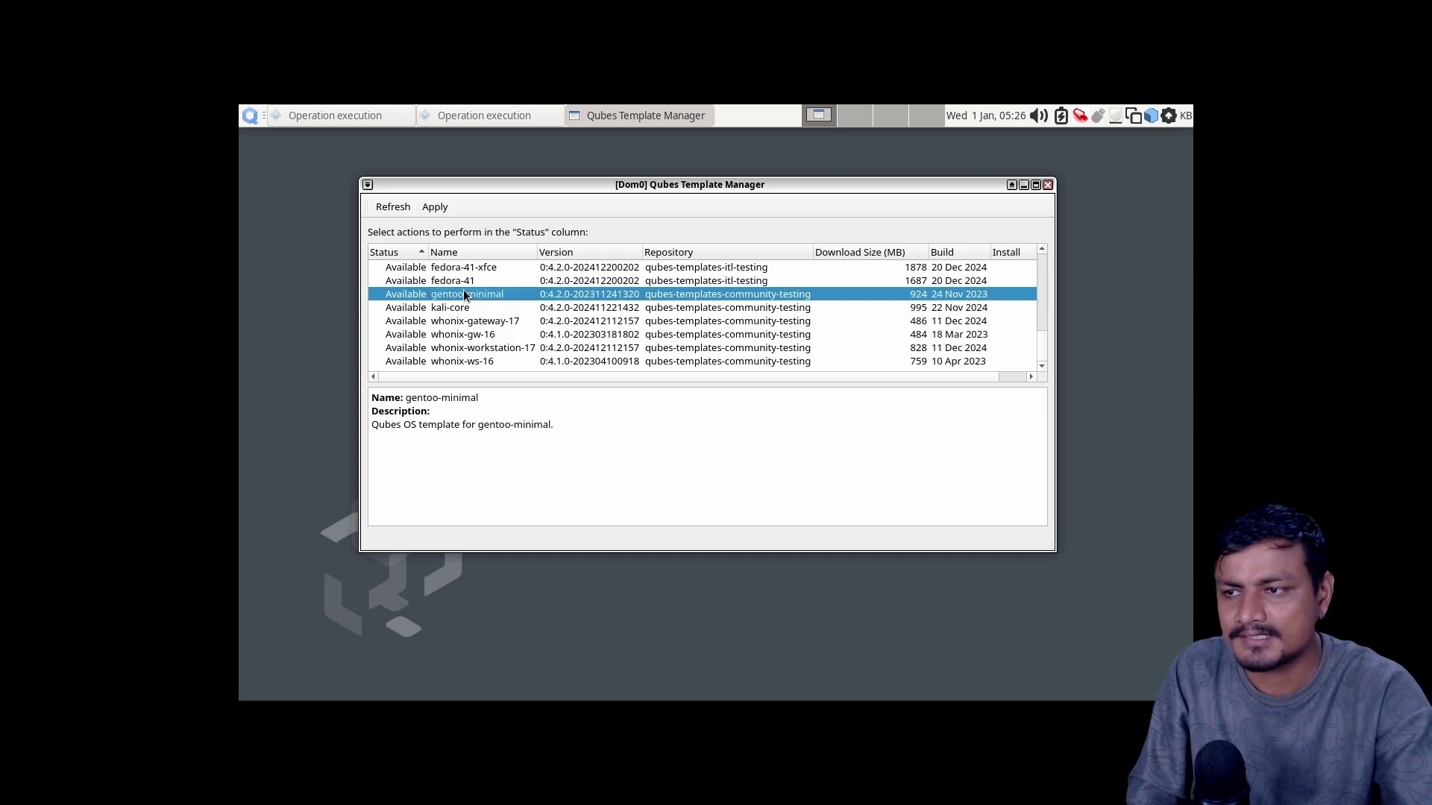
click(463, 282)
scroll(470, 314, up, 4)
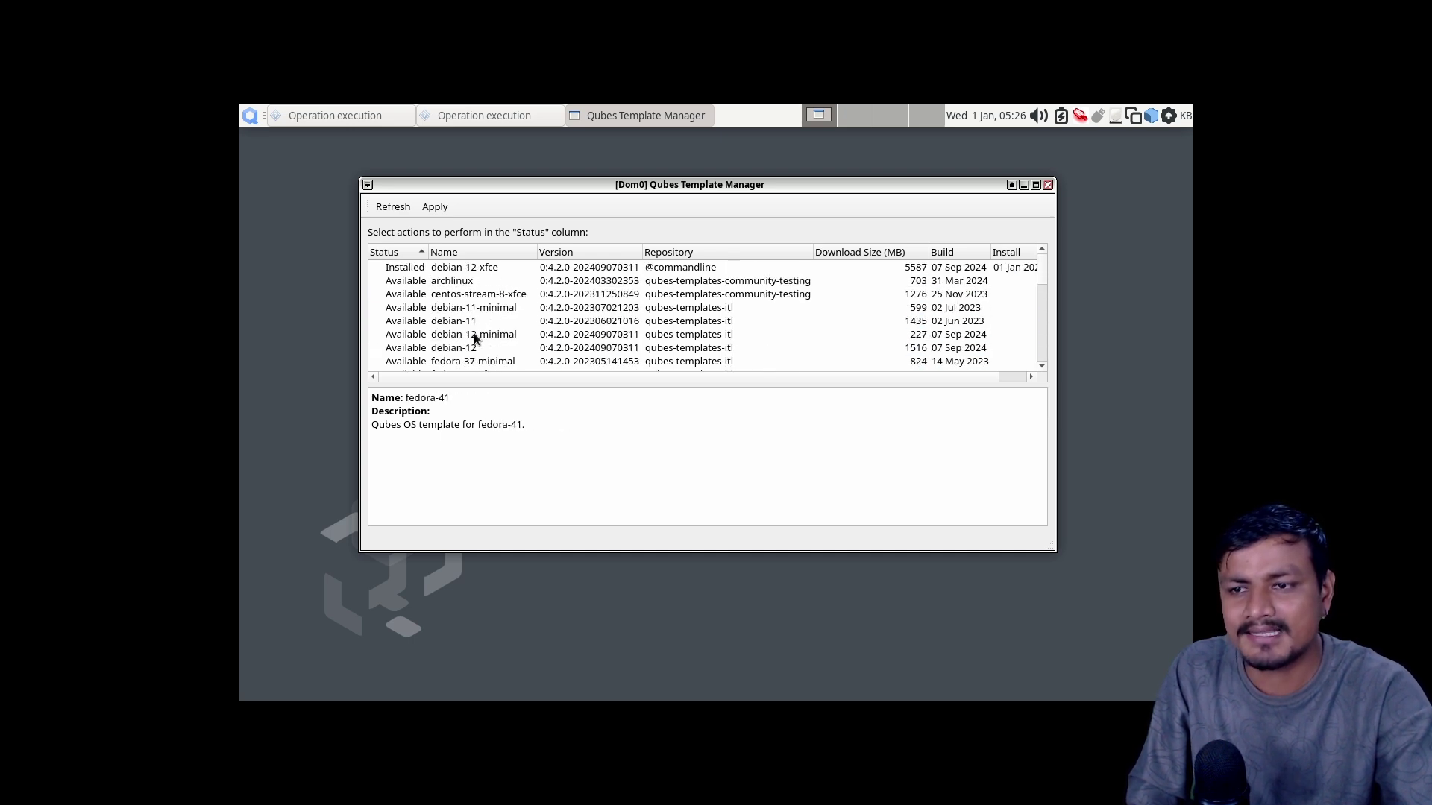